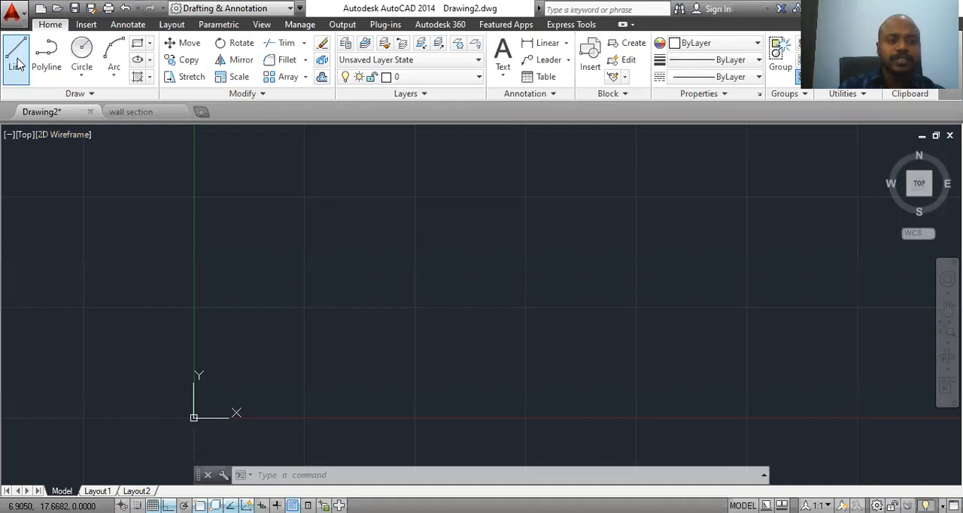
# Step: Draw a closed rectangle 80 units wide and 40 units high from four separate orthogonal Line segments
pyautogui.click(16, 59)
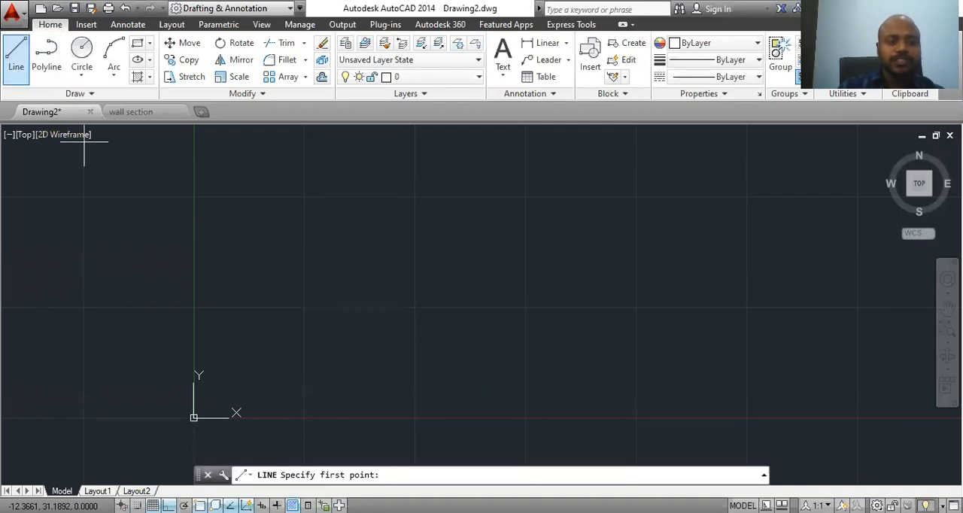
pyautogui.click(259, 217)
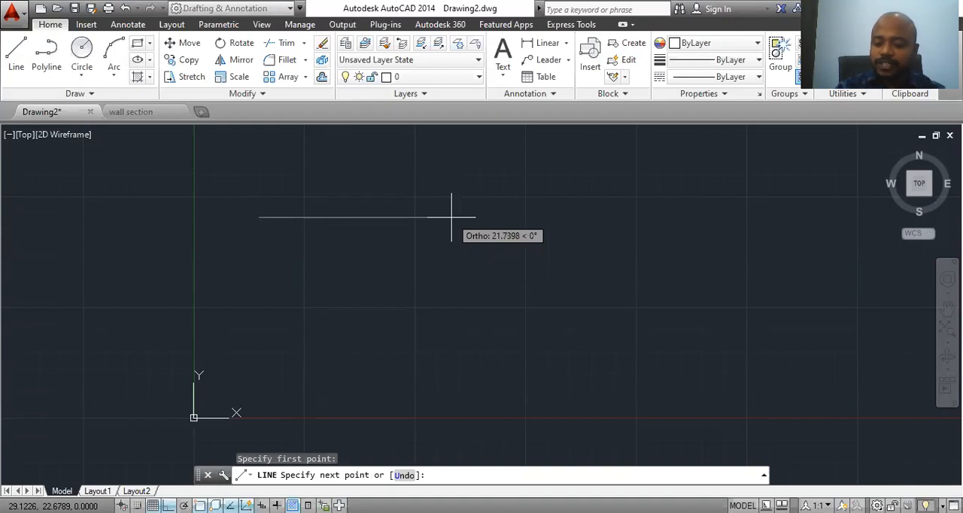
pyautogui.write('80')
pyautogui.press('Return')
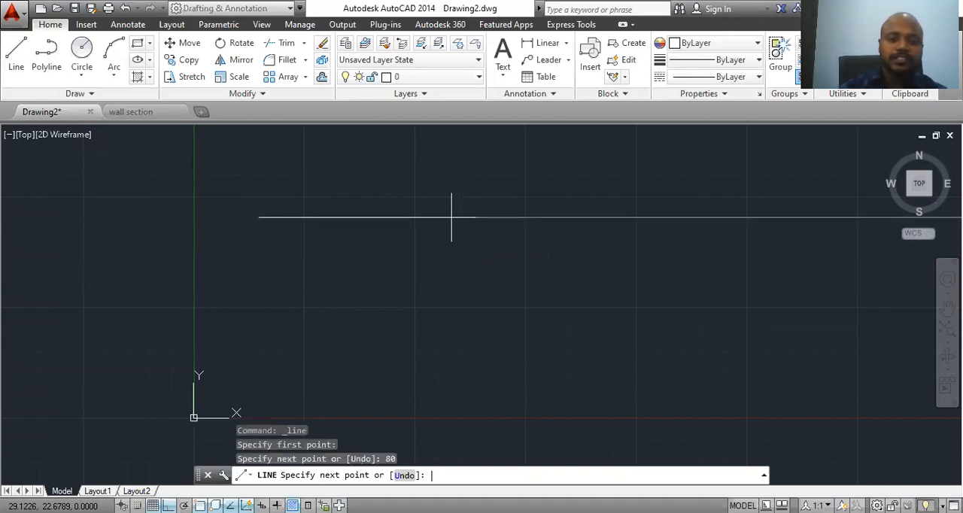
pyautogui.scroll(-5, 385, 347)
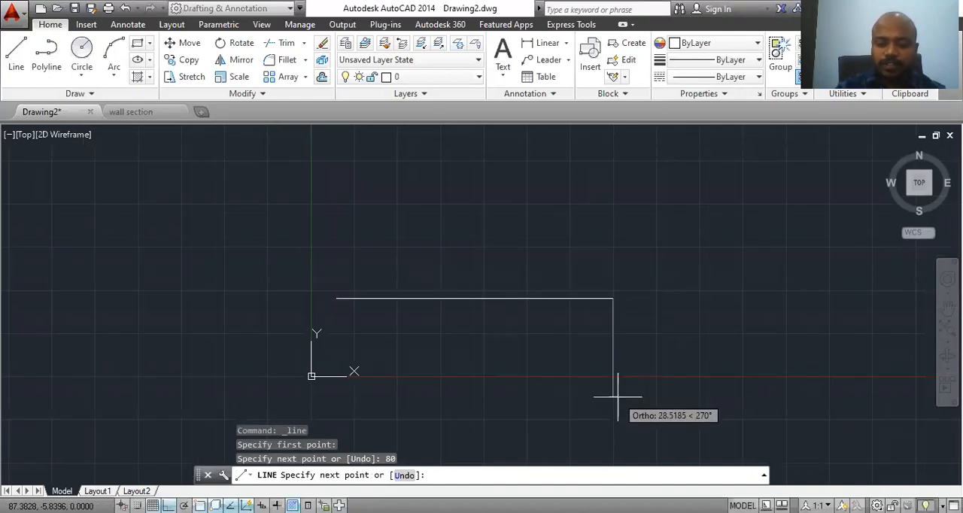
pyautogui.write('40')
pyautogui.press('Return')
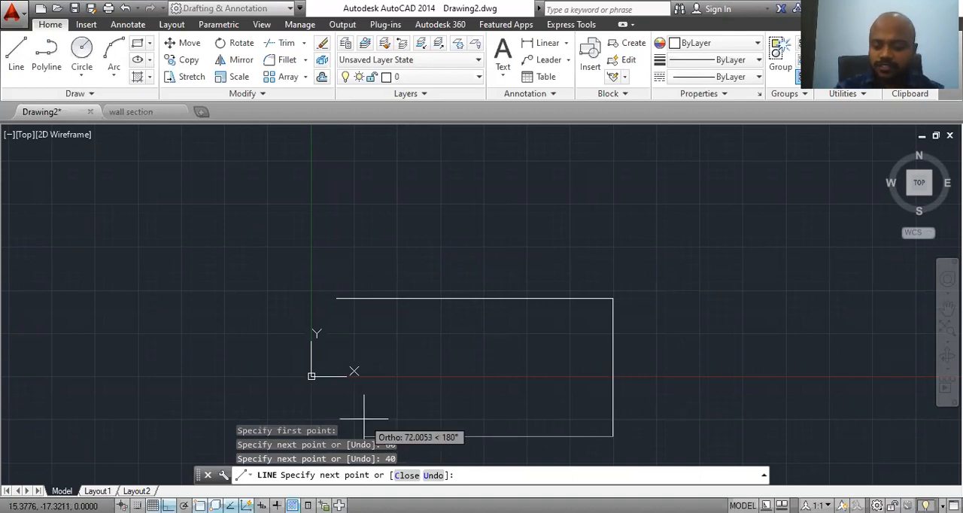
pyautogui.write('80')
pyautogui.press('Return')
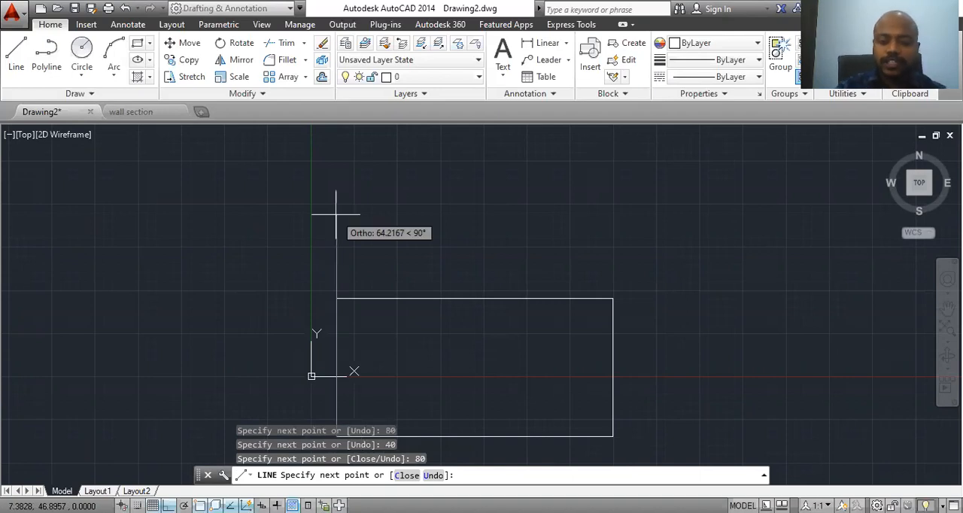
pyautogui.write('40')
pyautogui.press('Return')
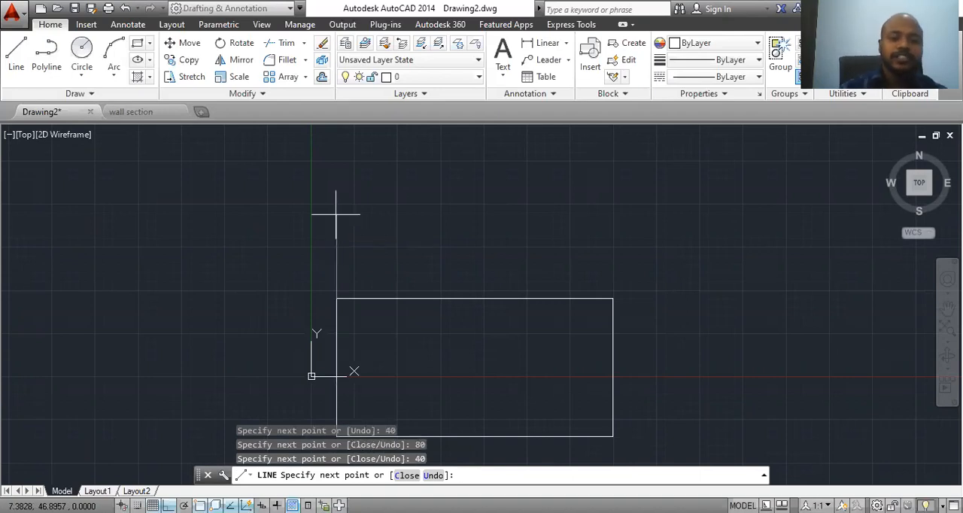
pyautogui.moveTo(336, 214)
pyautogui.mouseDown(button='middle')
pyautogui.moveTo(326, 252)
pyautogui.moveTo(263, 301)
pyautogui.mouseUp(button='middle')
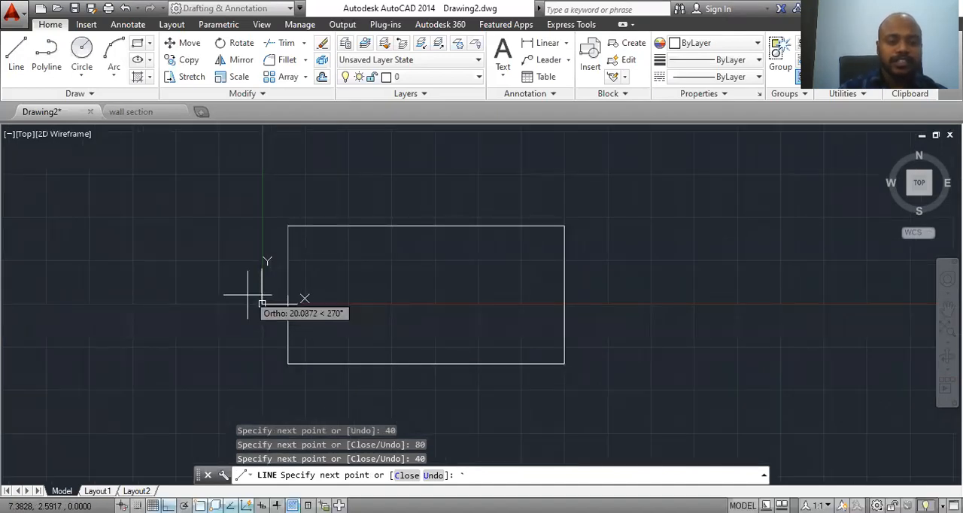
pyautogui.write('`')
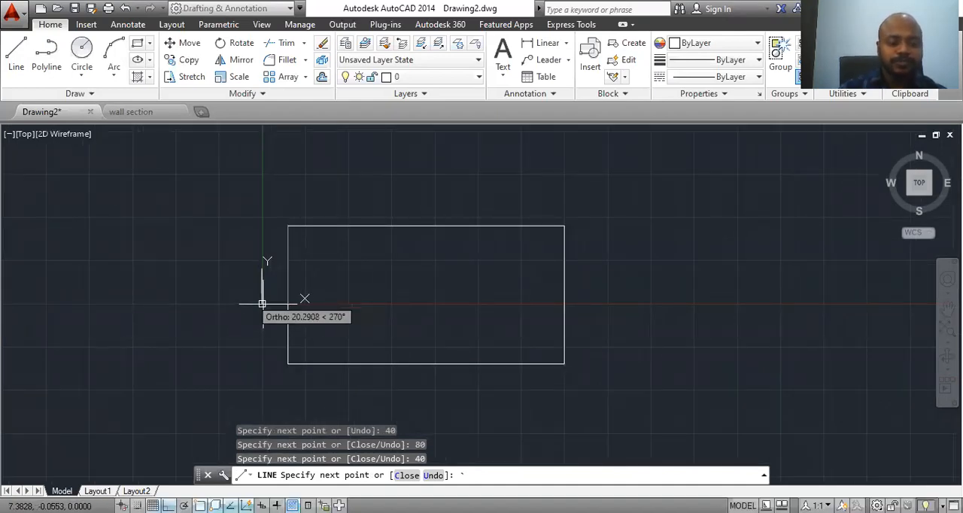
pyautogui.write('``')
pyautogui.press('Escape')
# Step: Move the UCS origin horizontally to a point well left of the rectangle, using Move and Align
pyautogui.click(262, 303)
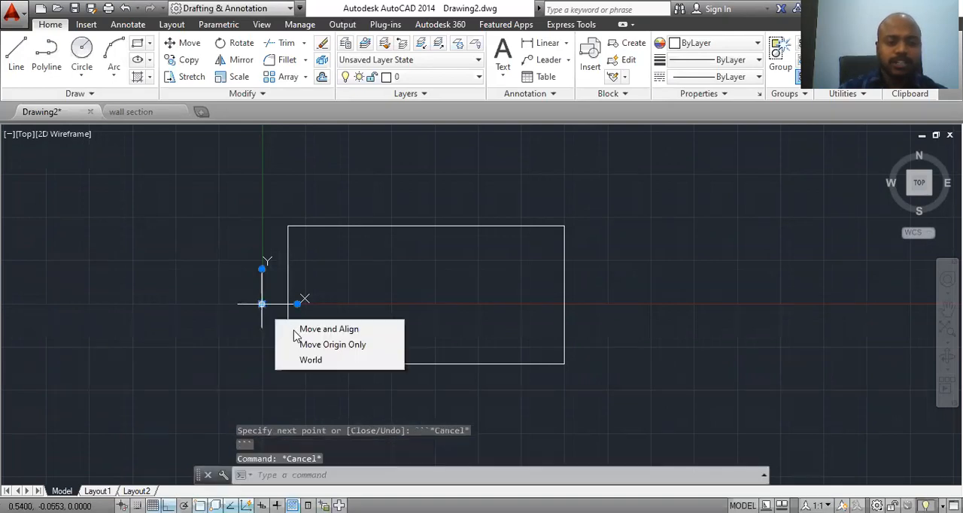
pyautogui.click(301, 329)
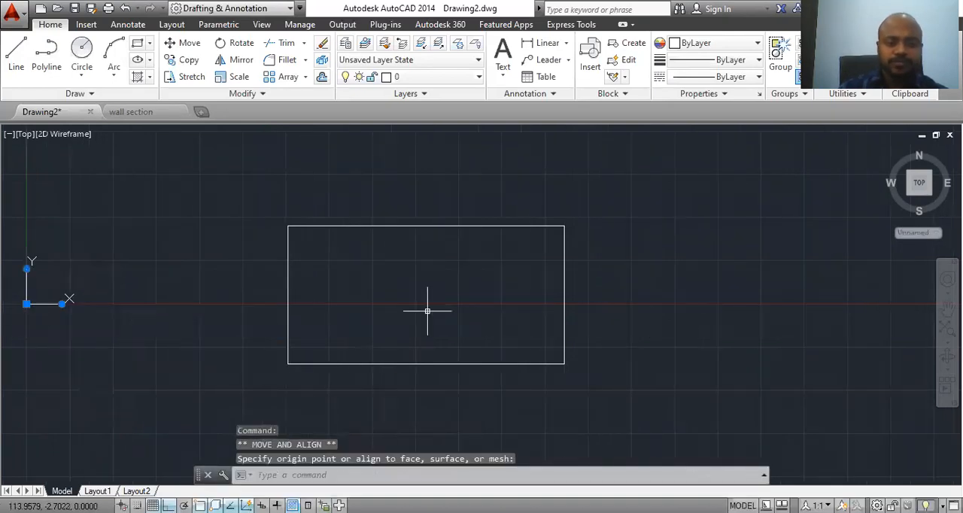
pyautogui.press('Escape')
pyautogui.press('Escape')
pyautogui.press('Escape')
# Step: Zoom the drawing to All and adjust the view to leave free space around the rectangle
pyautogui.click(318, 476)
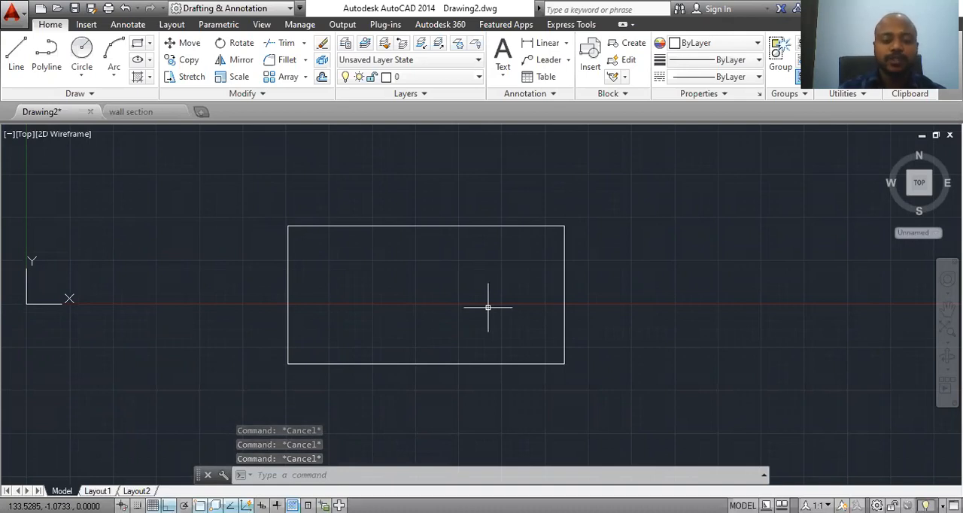
pyautogui.write('z')
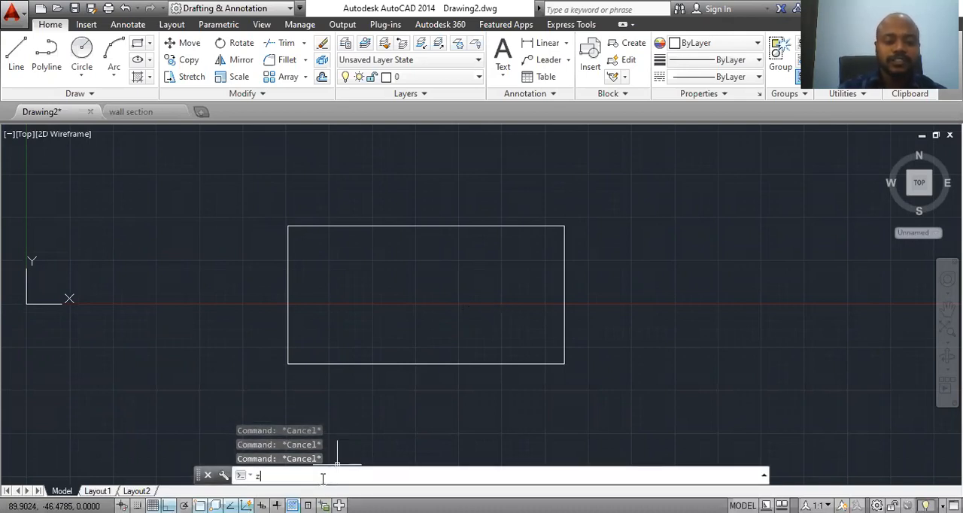
pyautogui.press('Return')
pyautogui.write('a')
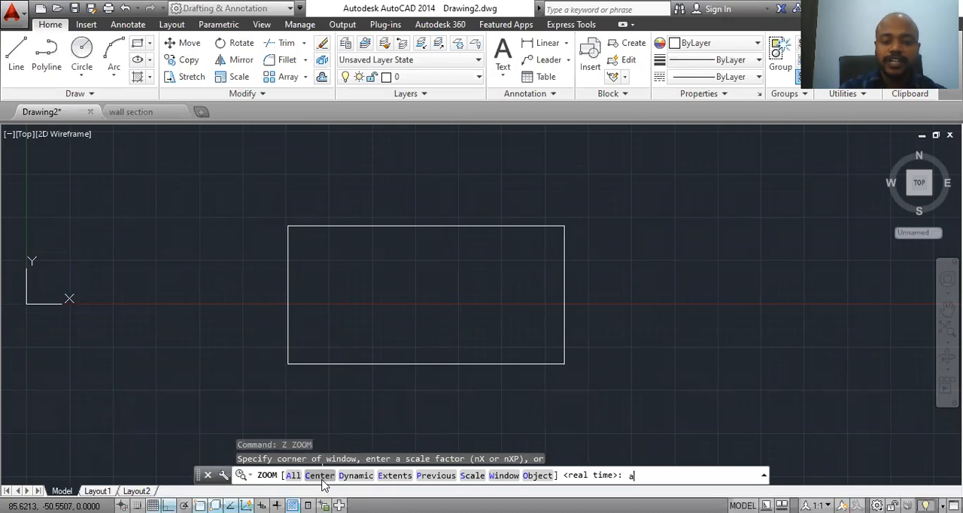
pyautogui.press('Return')
pyautogui.scroll(-2, 527, 329)
pyautogui.moveTo(370, 297)
pyautogui.mouseDown(button='middle')
pyautogui.moveTo(282, 343)
pyautogui.moveTo(286, 227)
pyautogui.mouseUp(button='middle')
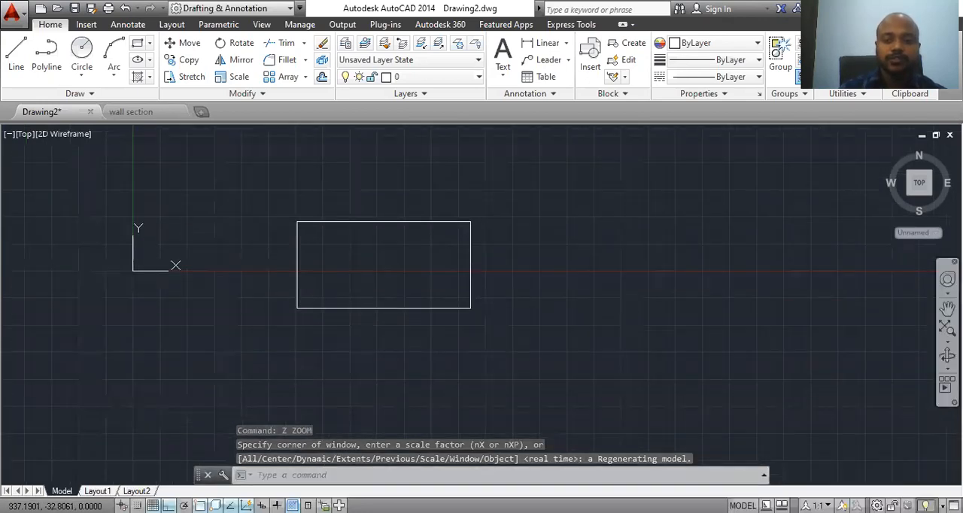
pyautogui.click(947, 308)
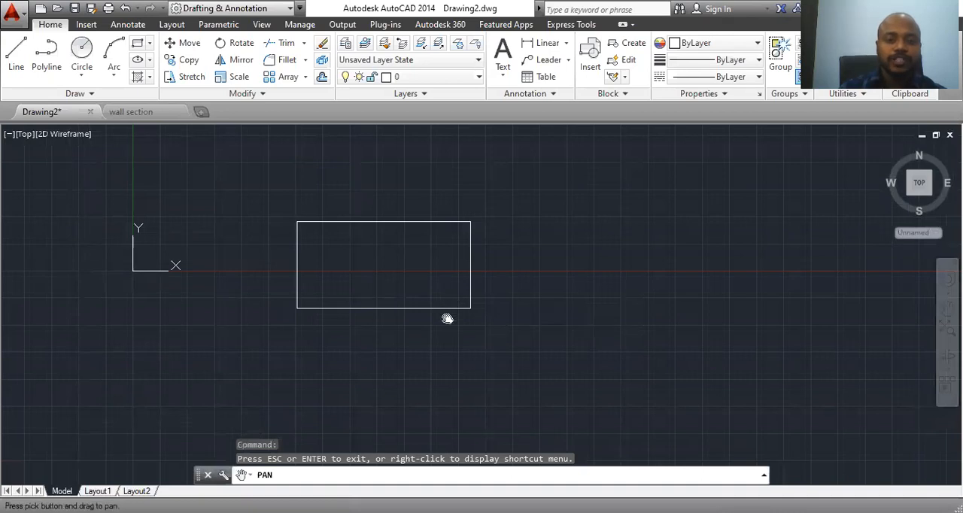
pyautogui.press('Escape')
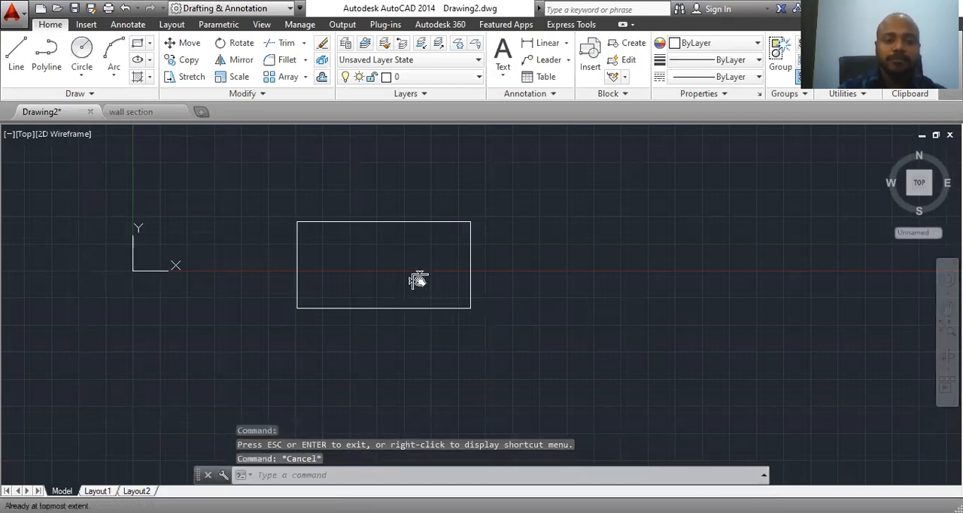
# Step: Draw a second 80 by 40 rectangle as one closed polyline, right of the first and level with its upper edge
pyautogui.write('pl')
pyautogui.press('Return')
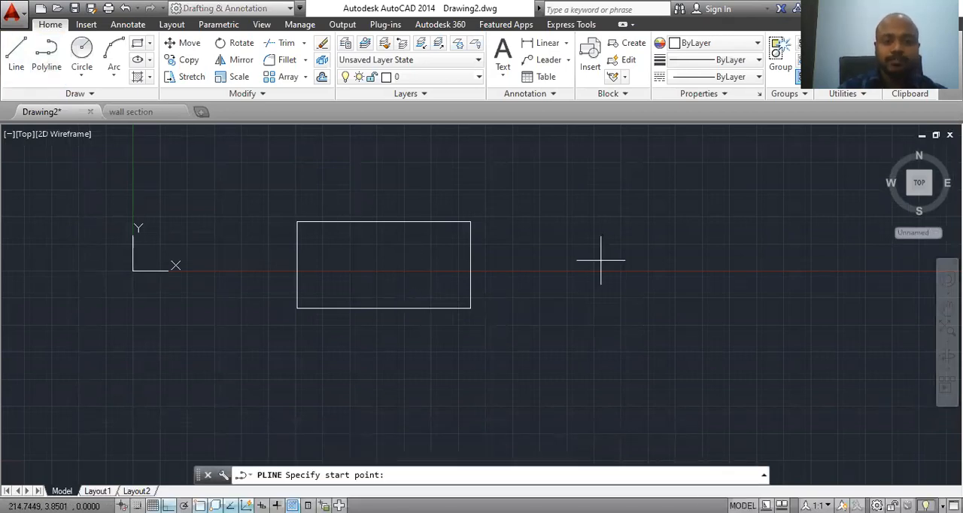
pyautogui.click(544, 222)
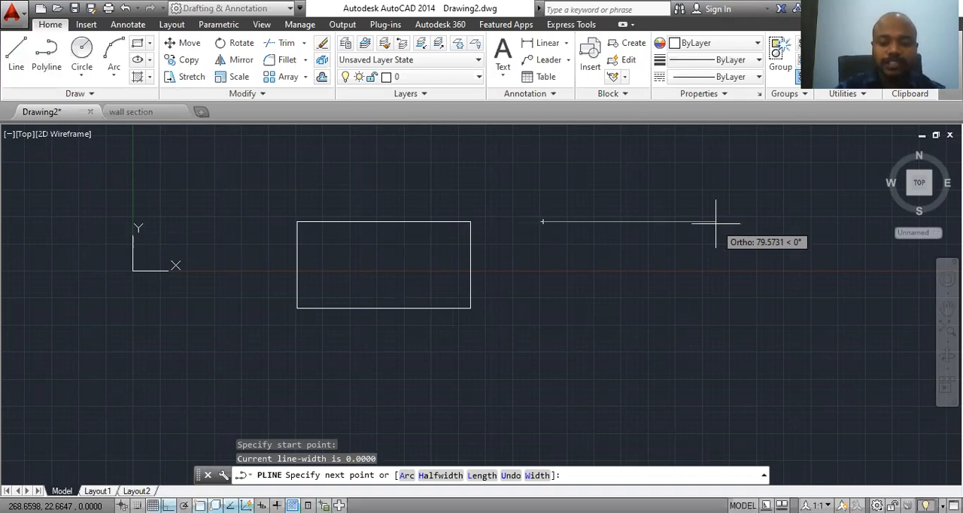
pyautogui.write('80')
pyautogui.press('Return')
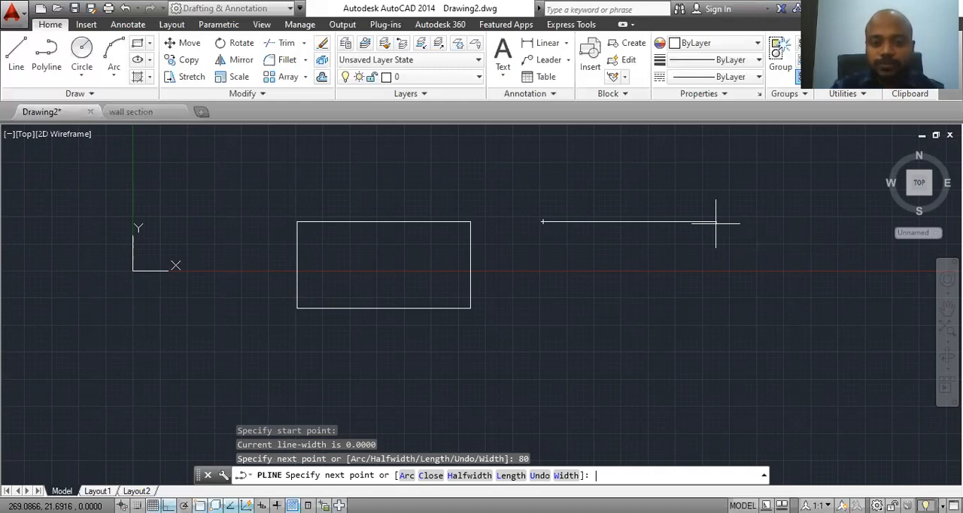
pyautogui.write('40')
pyautogui.press('Return')
pyautogui.write('80')
pyautogui.press('Return')
pyautogui.write('40')
pyautogui.press('Return')
pyautogui.press('Escape')
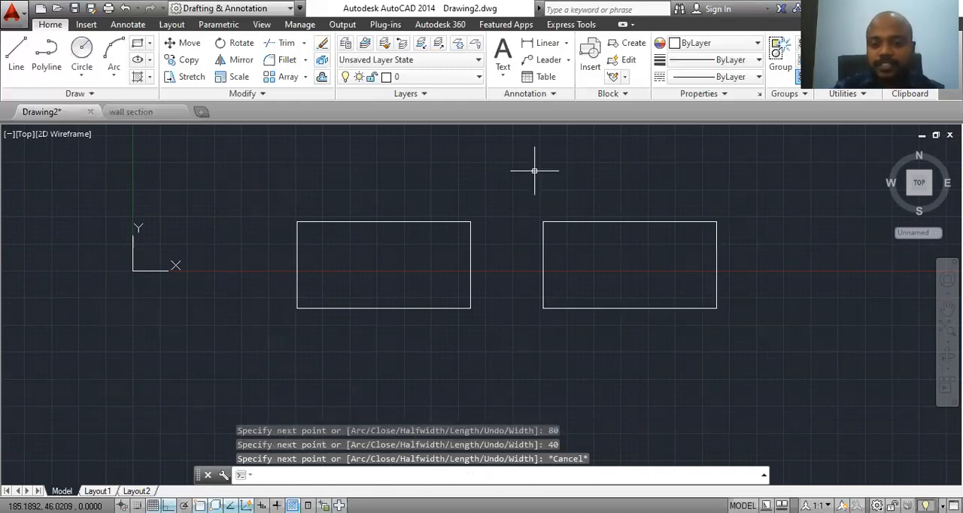
pyautogui.press('Escape')
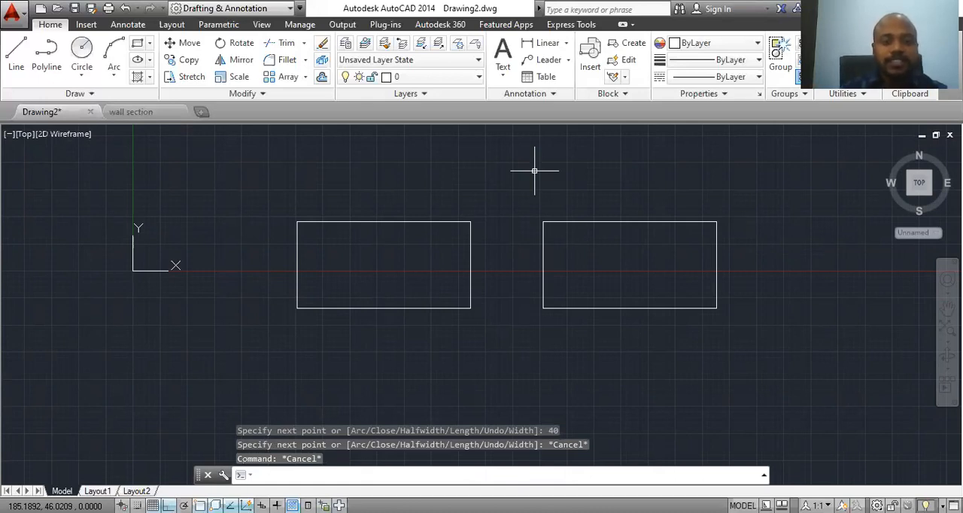
# Step: Select the first rectangle's upper line and the polyline rectangle to compare how each is selected, and clear the selection
pyautogui.click(423, 223)
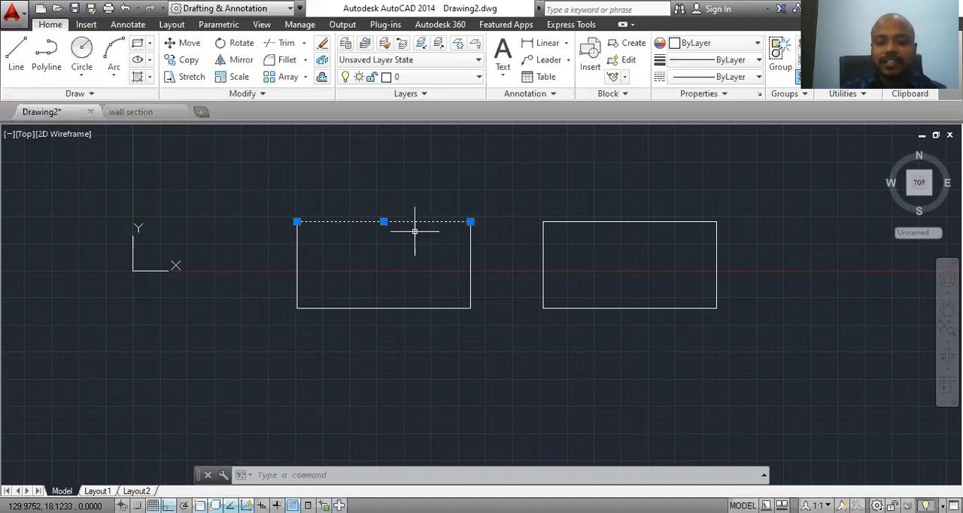
pyautogui.click(573, 222)
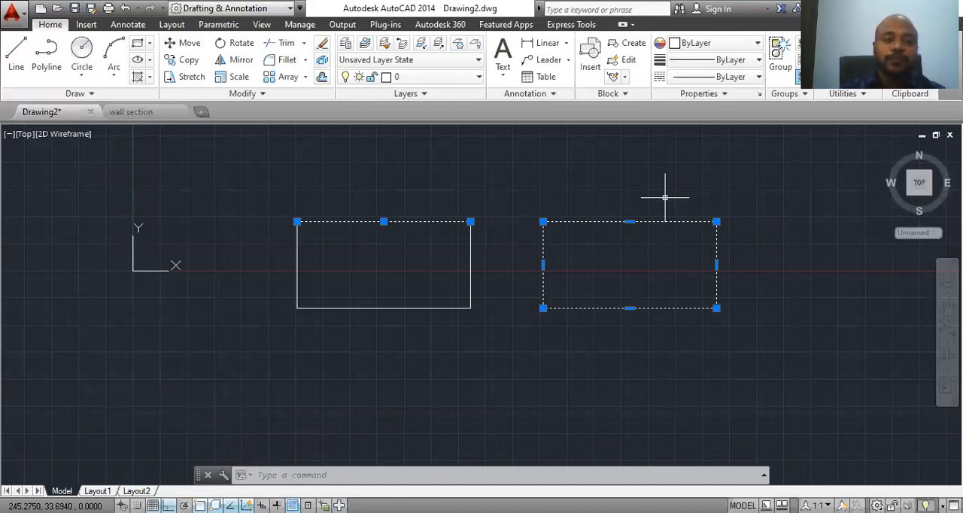
pyautogui.moveTo(635, 269); pyautogui.dragTo(644, 269, button='middle')
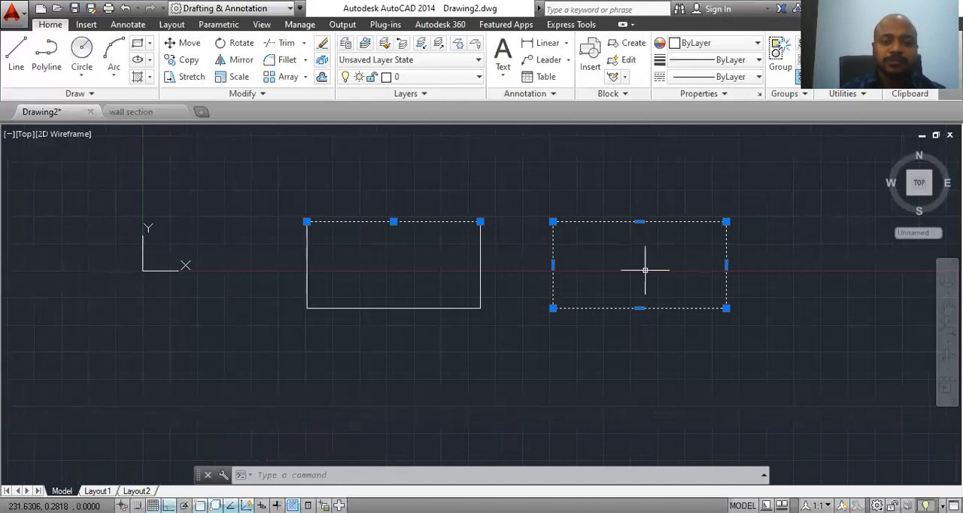
pyautogui.press('Escape')
# Step: Select both rectangles with a crossing window and erase them
pyautogui.click(737, 200)
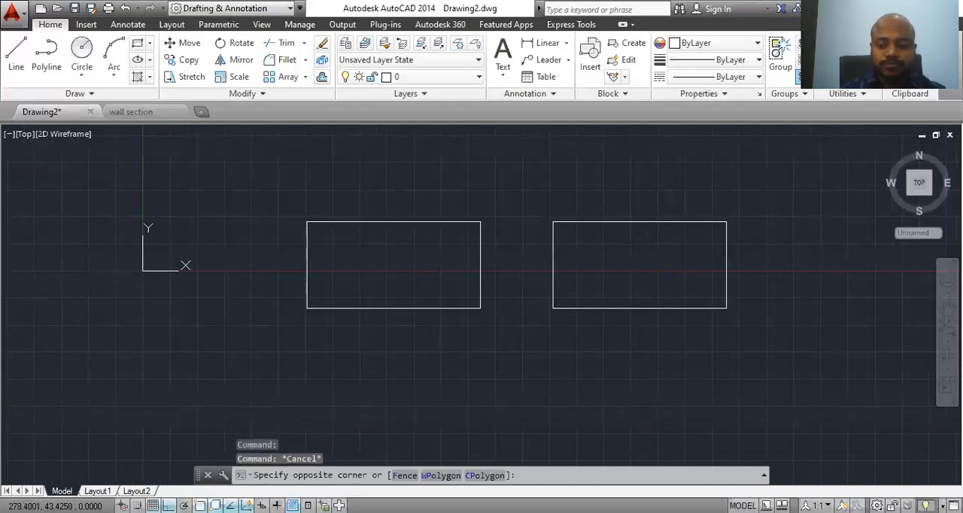
pyautogui.click(229, 374)
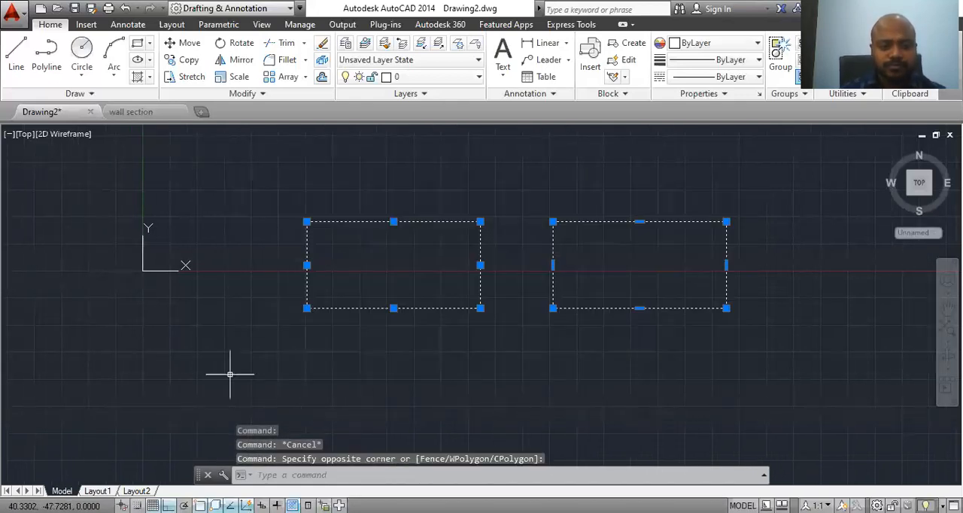
pyautogui.rightClick(348, 226)
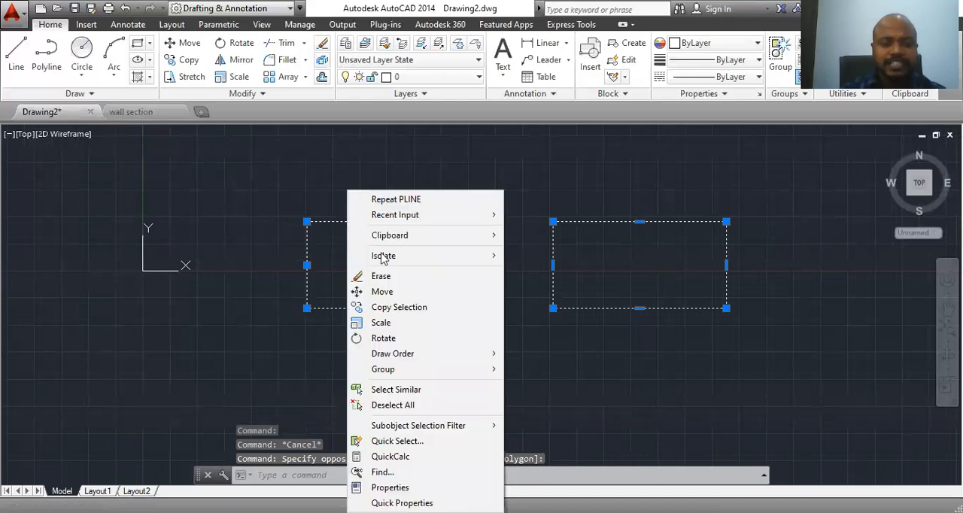
pyautogui.click(383, 277)
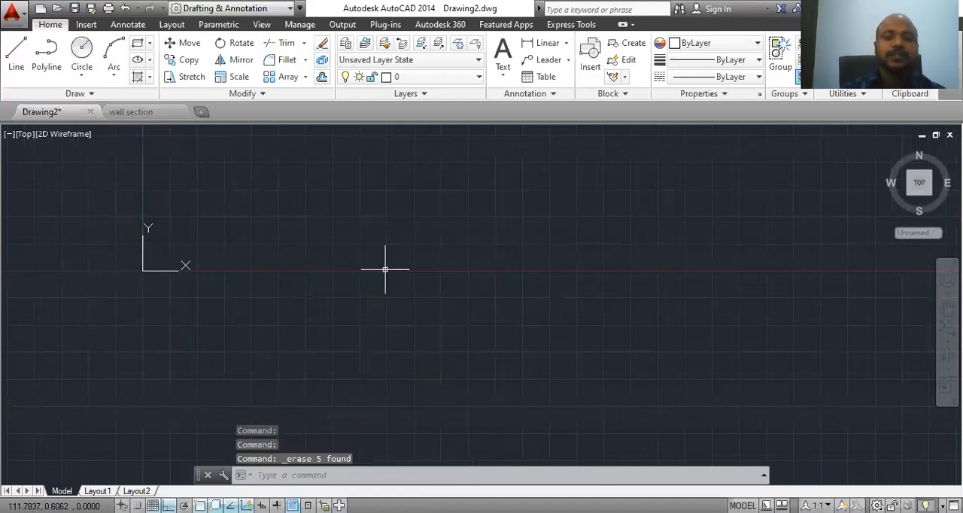
pyautogui.click(149, 79)
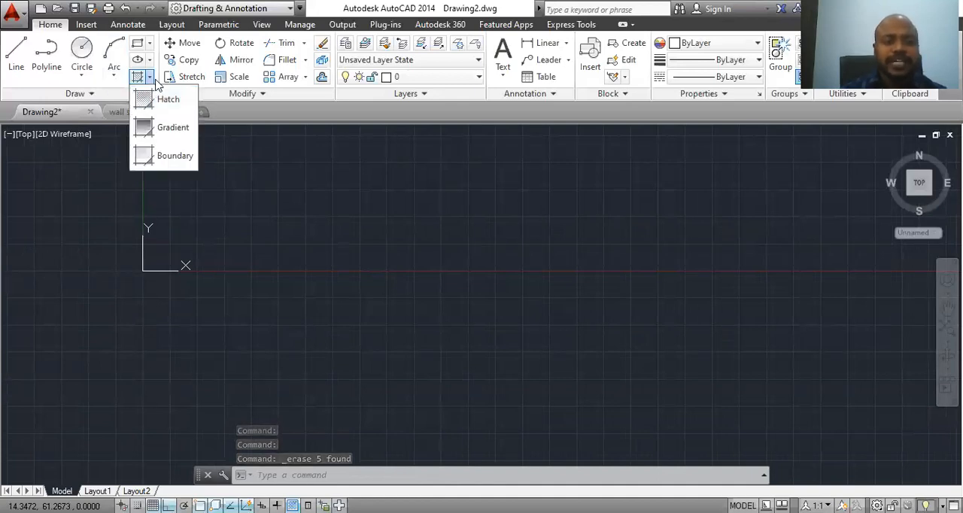
pyautogui.click(156, 81)
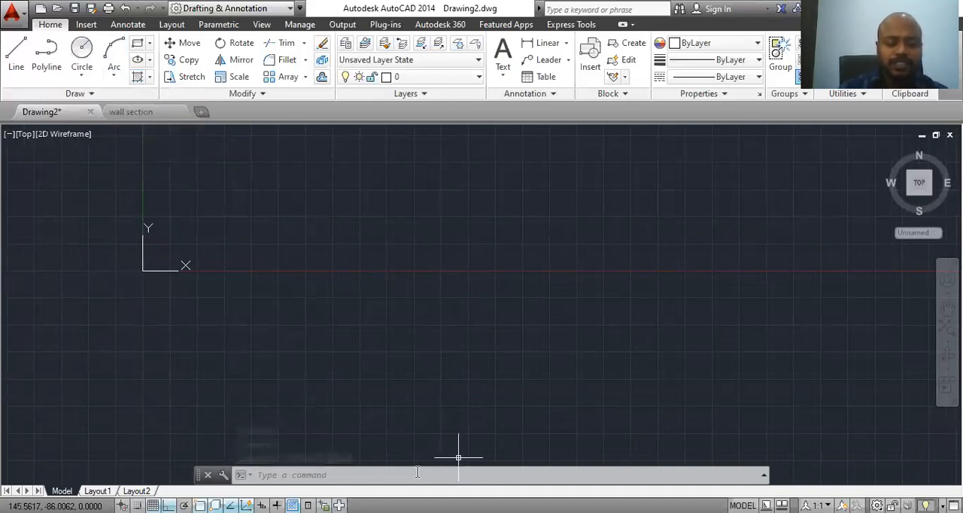
pyautogui.write('HATCH')
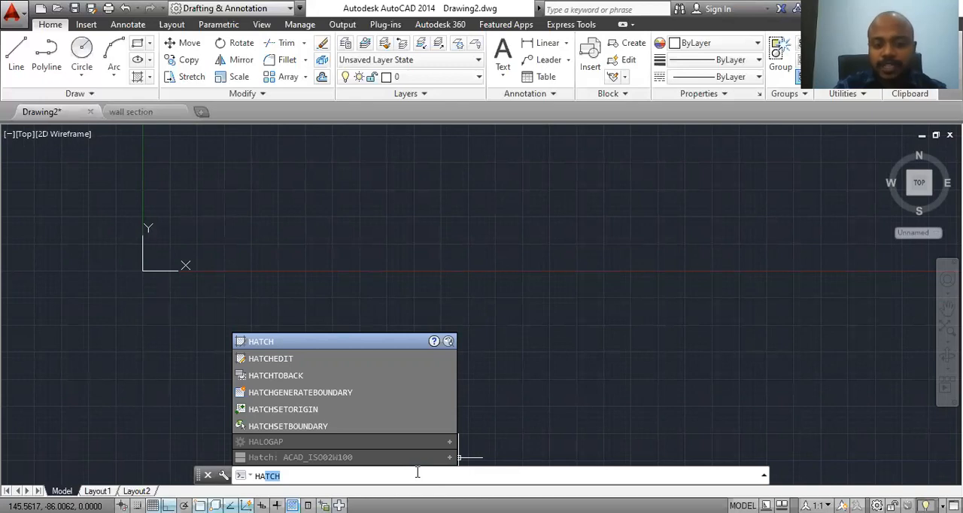
pyautogui.press('Escape')
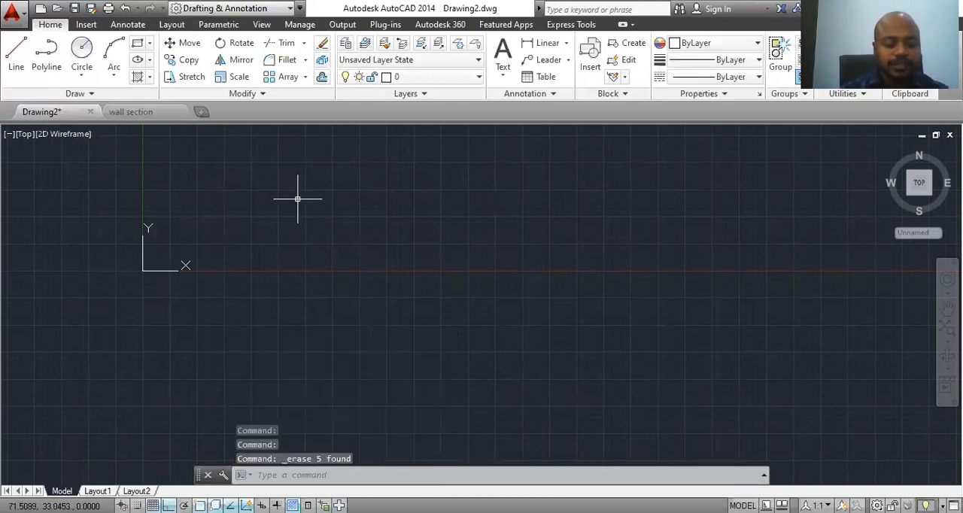
# Step: Undo the erasure of the two rectangles
pyautogui.hotkey('ctrl', 'z')
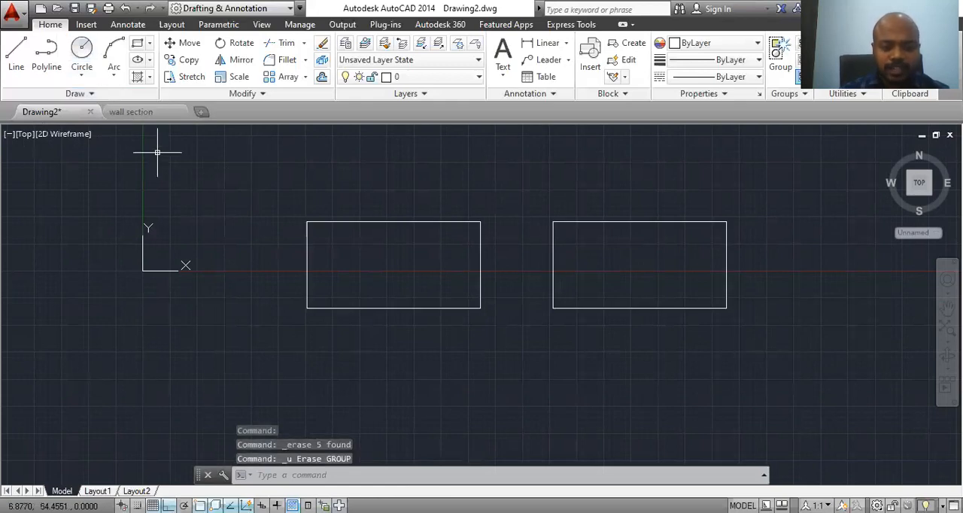
pyautogui.press('Escape')
# Step: Erase the rectangle drawn with separate lines, using a crossing window over all its sides
pyautogui.click(499, 193)
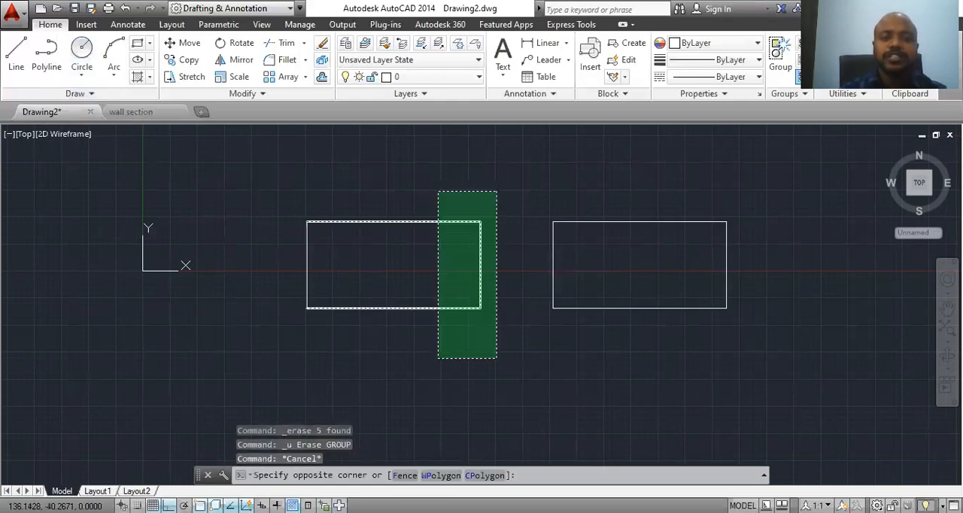
pyautogui.click(263, 361)
pyautogui.press('Delete')
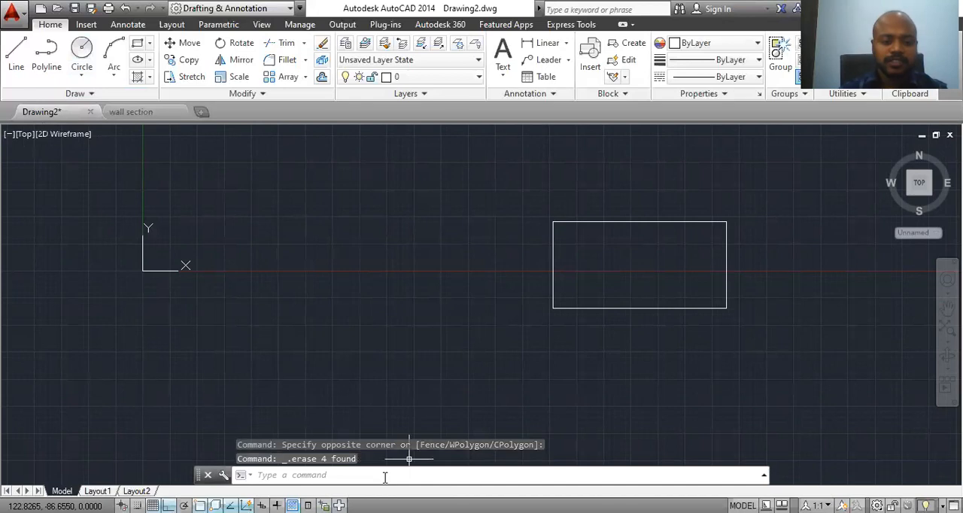
# Step: Start a Hatch, look through the available patterns and fill the polyline rectangle with the ANGLE pattern
pyautogui.write('h')
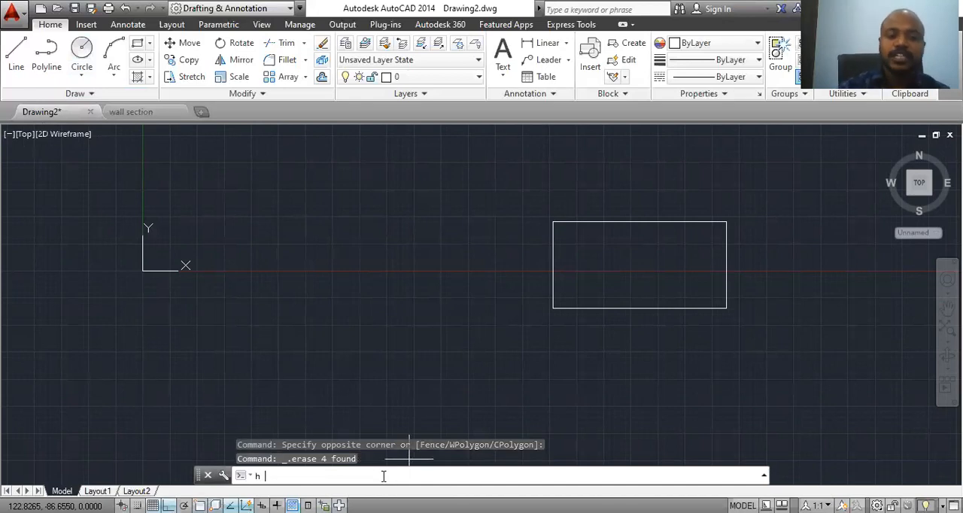
pyautogui.press('Return')
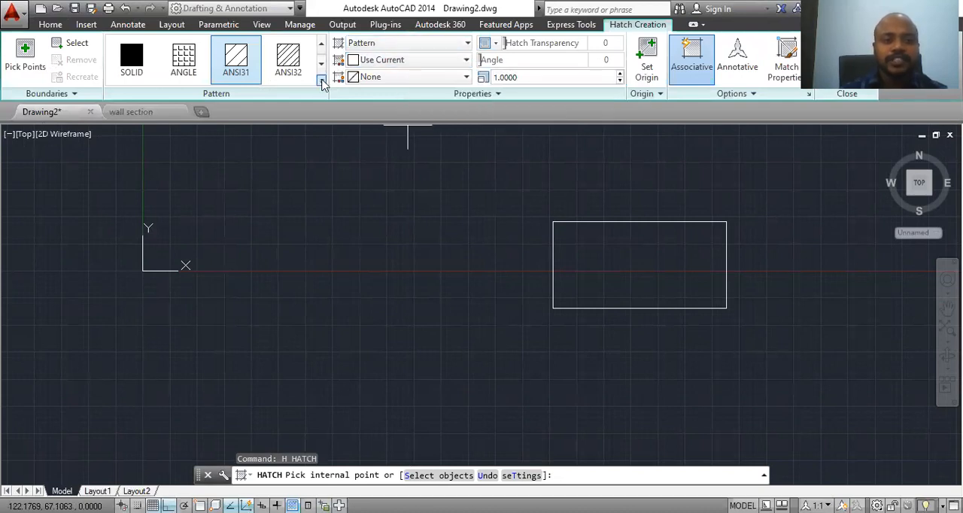
pyautogui.click(322, 78)
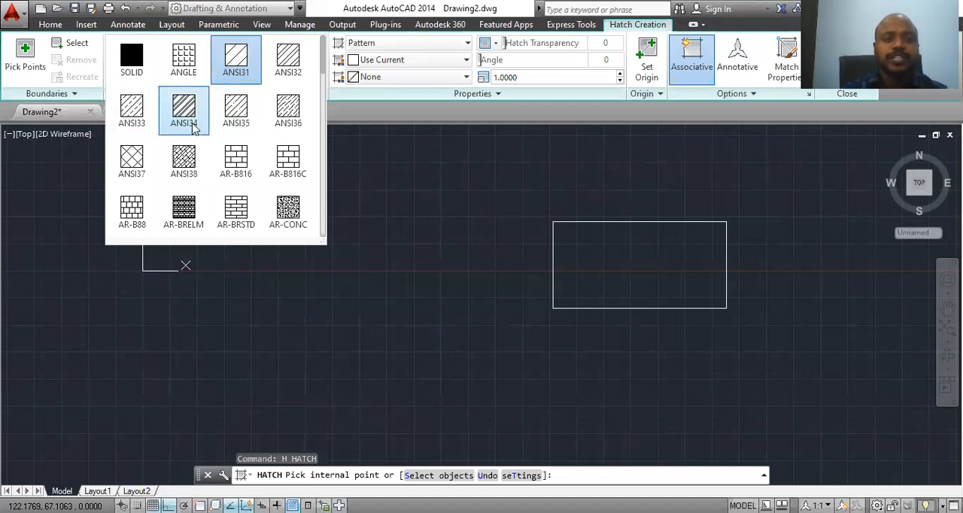
pyautogui.scroll(-1, 192, 127)
pyautogui.scroll(-1, 194, 129)
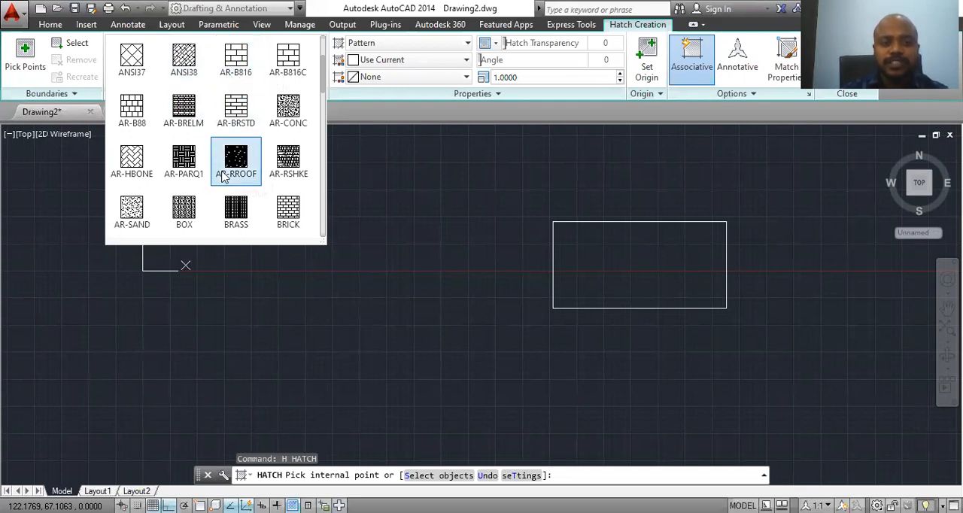
pyautogui.scroll(-2, 224, 175)
pyautogui.scroll(-2, 224, 175)
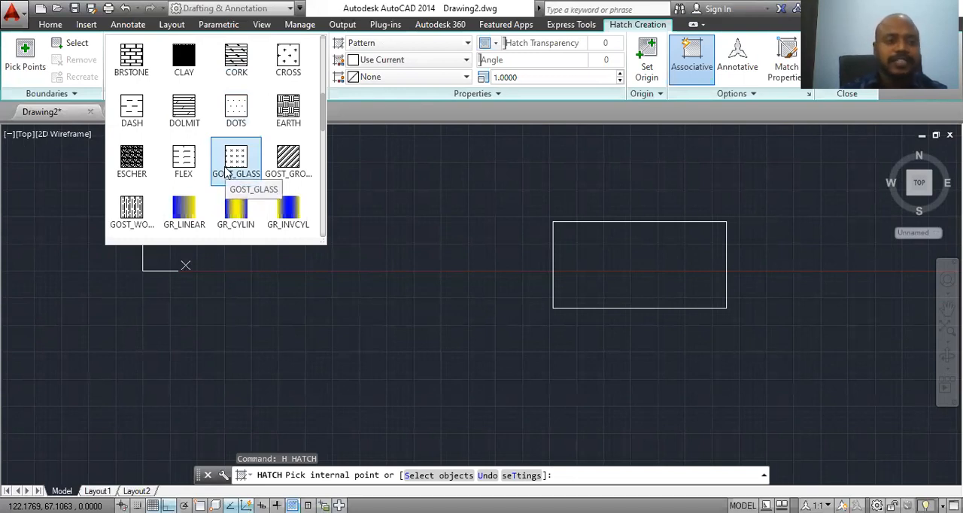
pyautogui.scroll(-1, 248, 196)
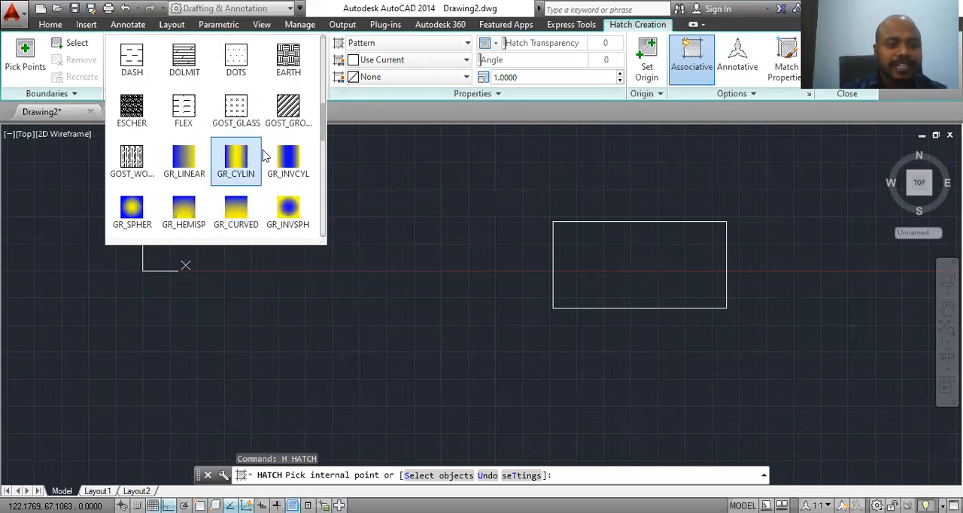
pyautogui.scroll(2, 185, 207)
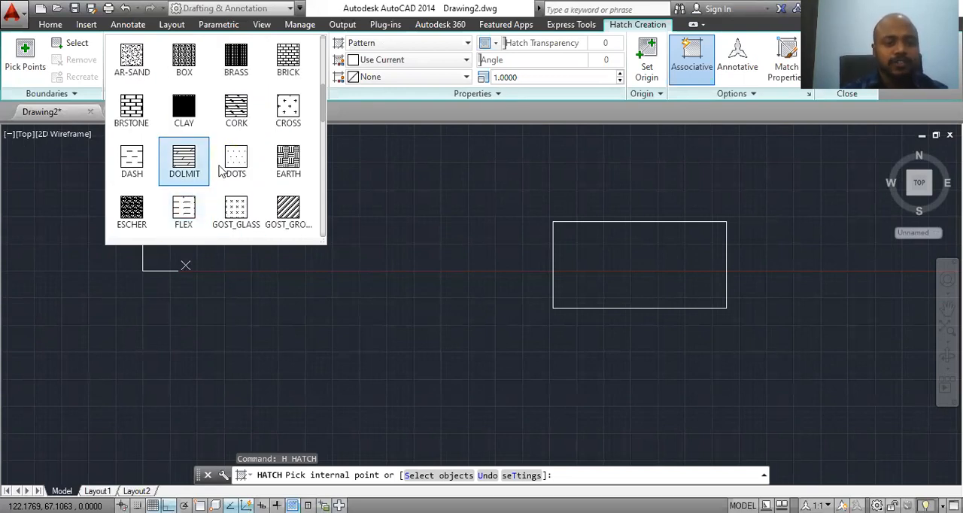
pyautogui.scroll(-8, 286, 162)
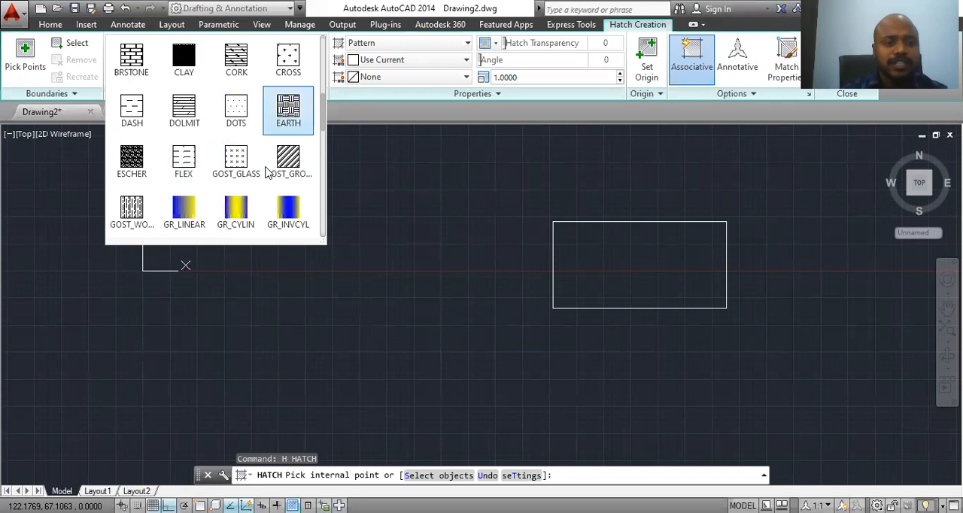
pyautogui.scroll(9, 308, 155)
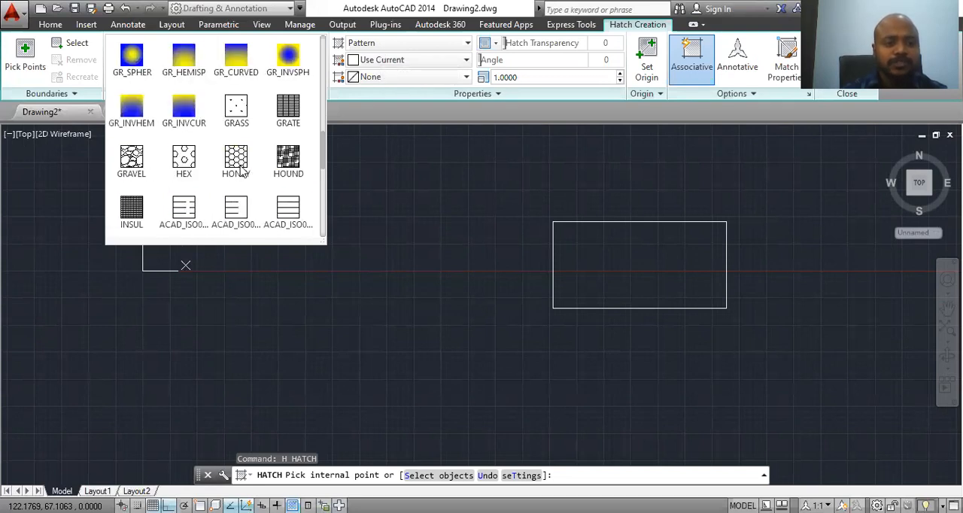
pyautogui.scroll(3, 243, 165)
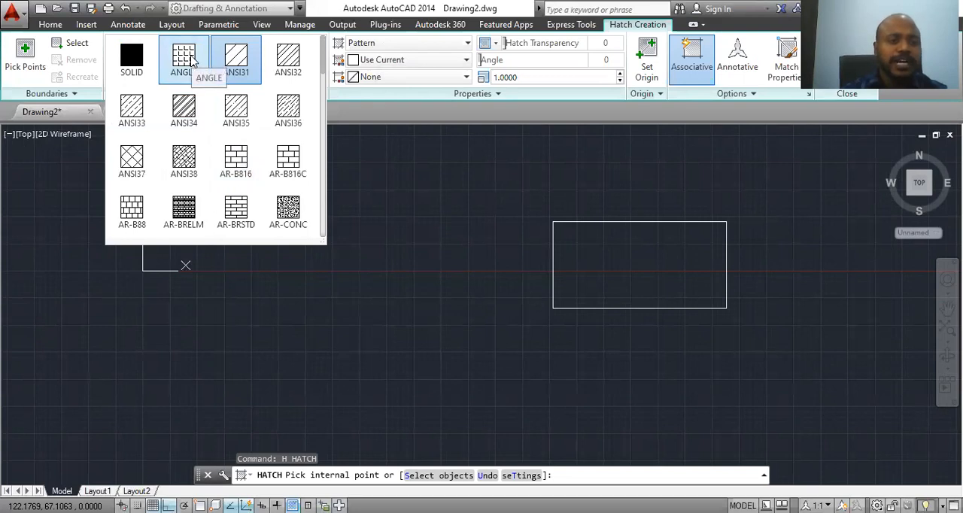
pyautogui.click(193, 62)
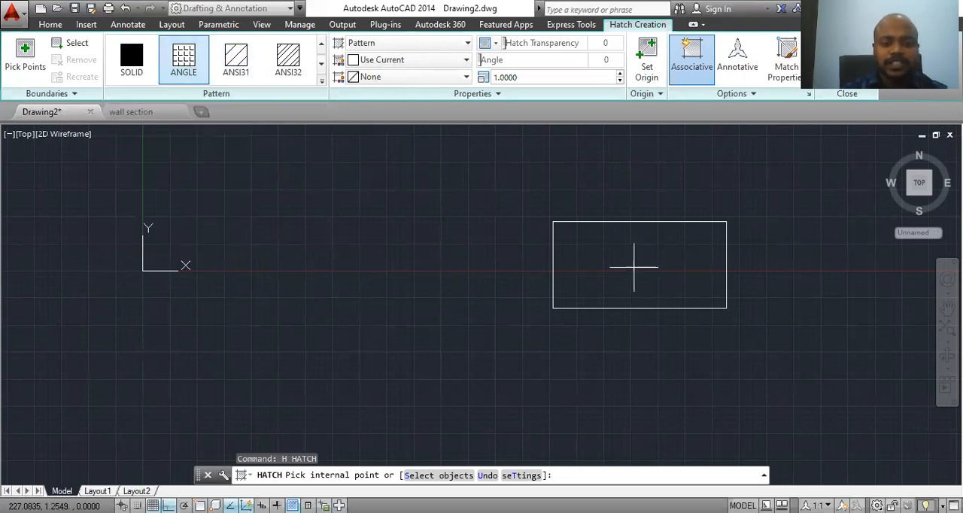
pyautogui.click(640, 265)
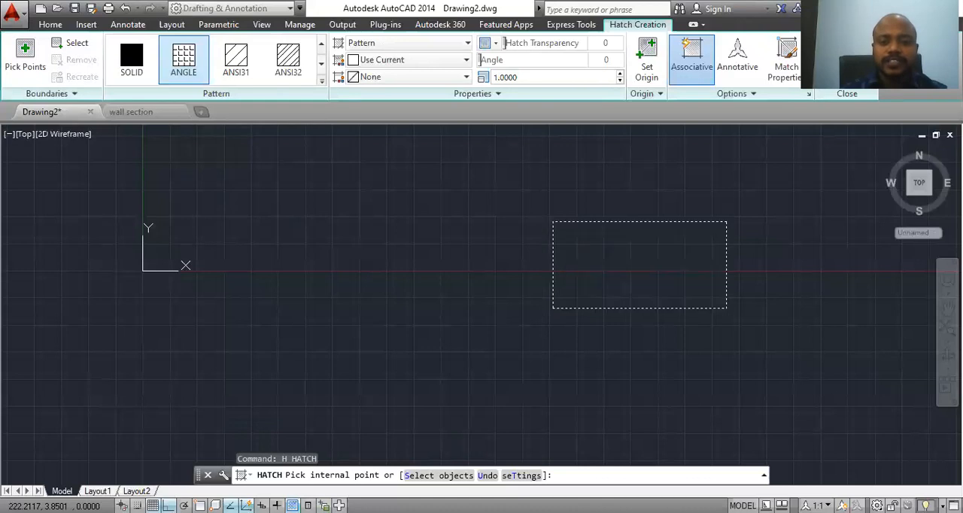
# Step: Set the hatch scale to 23 and the hatch angle to 45
pyautogui.click(620, 74)
pyautogui.click(620, 74)
pyautogui.click(620, 75)
pyautogui.click(620, 75)
pyautogui.click(620, 75)
pyautogui.click(620, 76)
pyautogui.click(620, 75)
pyautogui.click(620, 75)
pyautogui.click(620, 76)
pyautogui.click(620, 75)
pyautogui.click(620, 76)
pyautogui.click(620, 75)
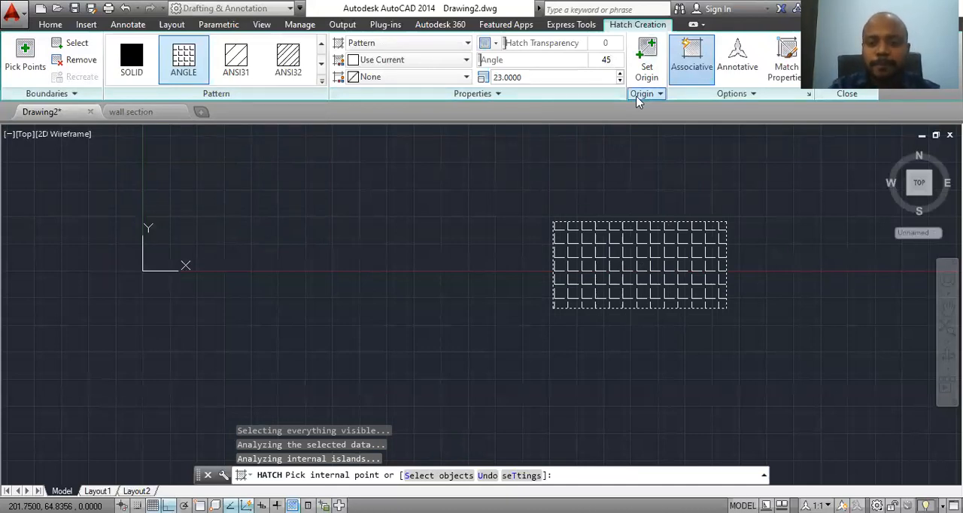
pyautogui.press('Return')
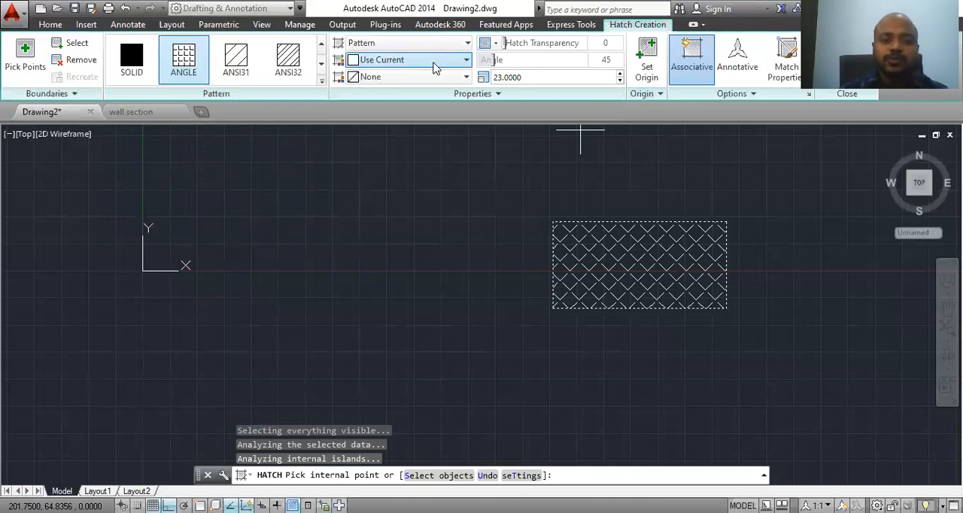
# Step: Try red as the hatch color and change it to green
pyautogui.click(434, 63)
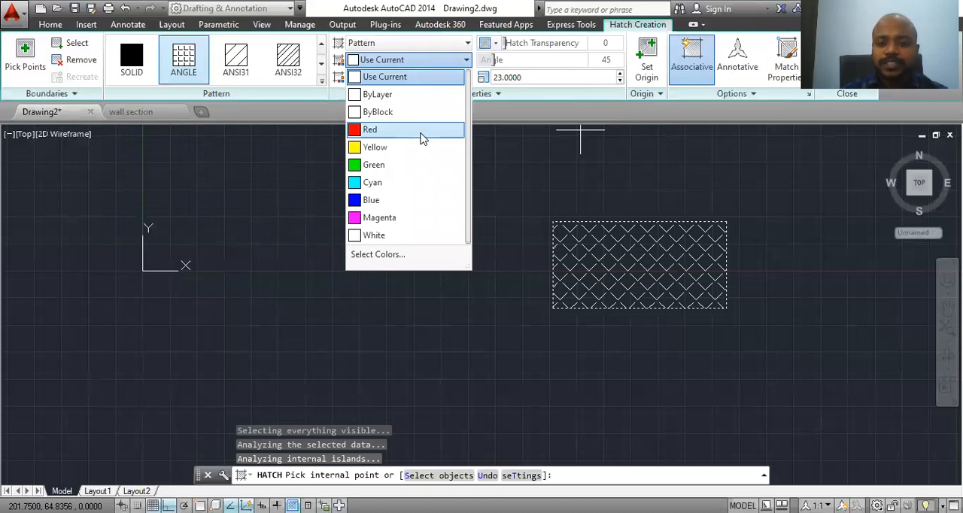
pyautogui.click(422, 139)
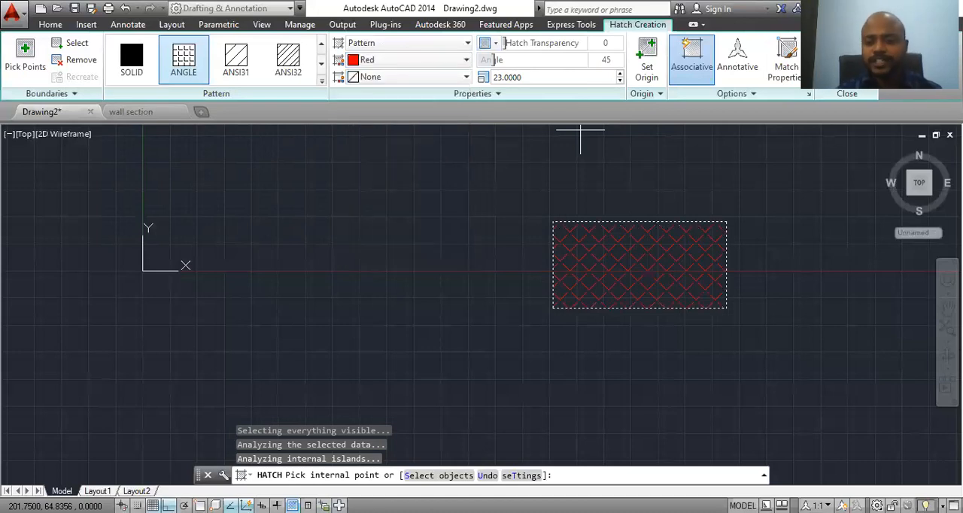
pyautogui.click(436, 60)
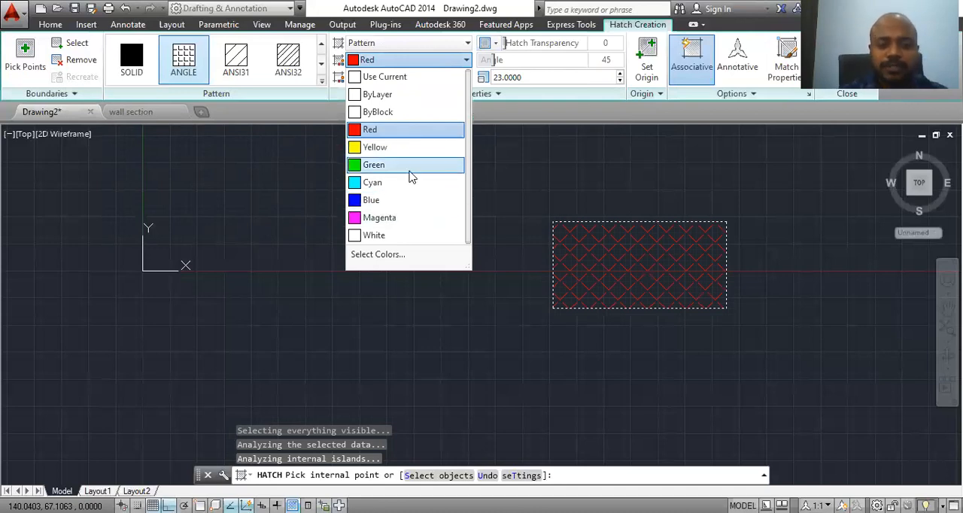
pyautogui.click(411, 165)
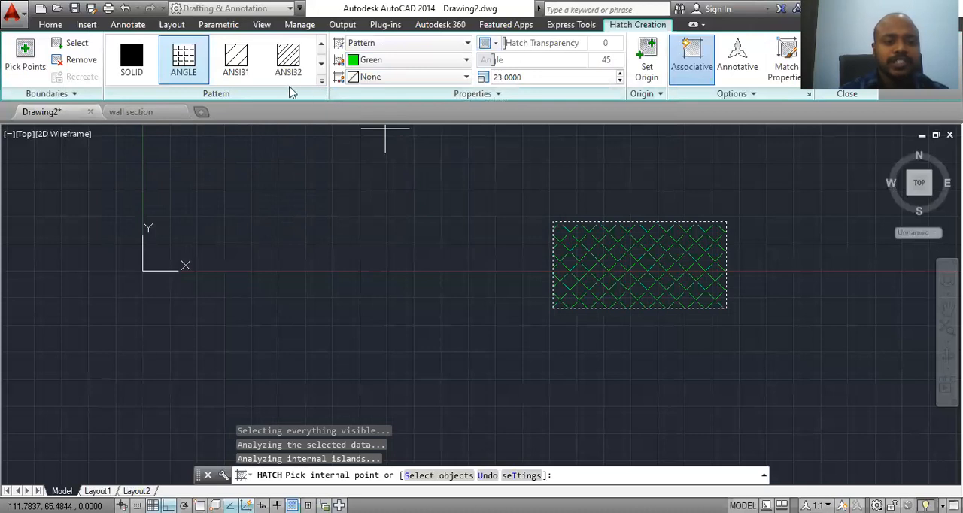
# Step: Change the rectangle's hatch to a blue and yellow gradient of the GR_LINEAR type
pyautogui.click(322, 81)
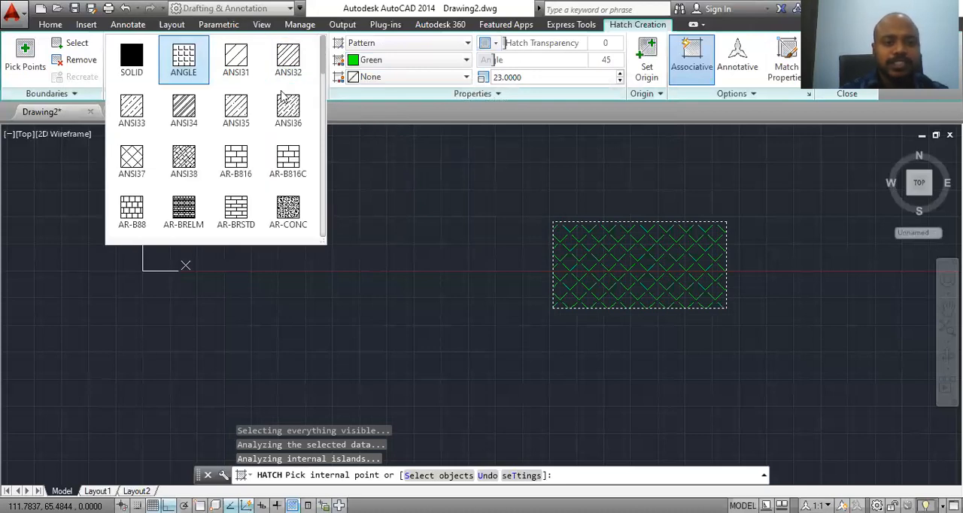
pyautogui.scroll(-1, 281, 113)
pyautogui.scroll(-7, 279, 128)
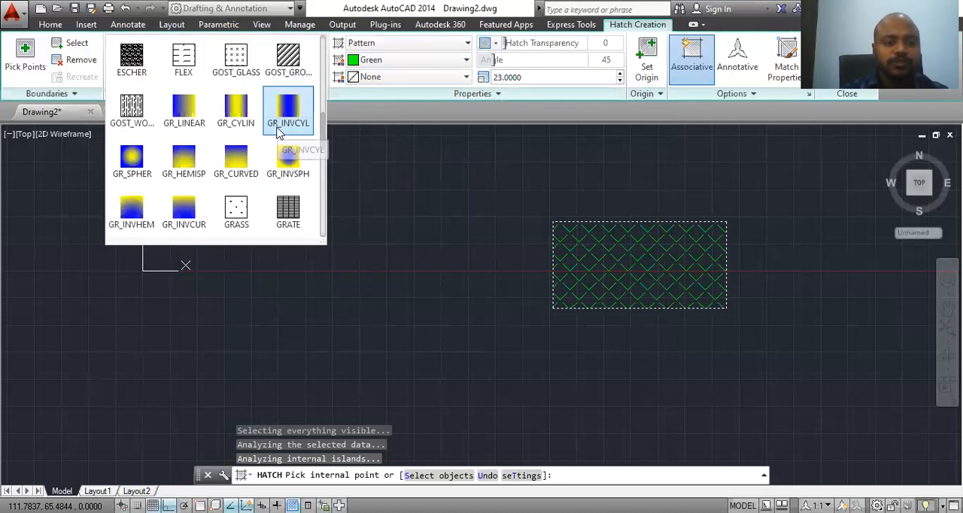
pyautogui.click(411, 45)
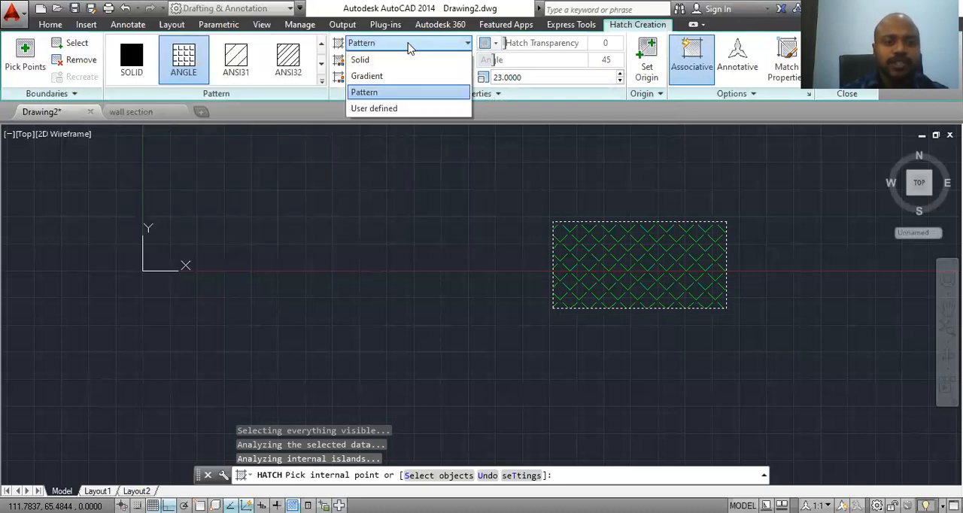
pyautogui.click(401, 76)
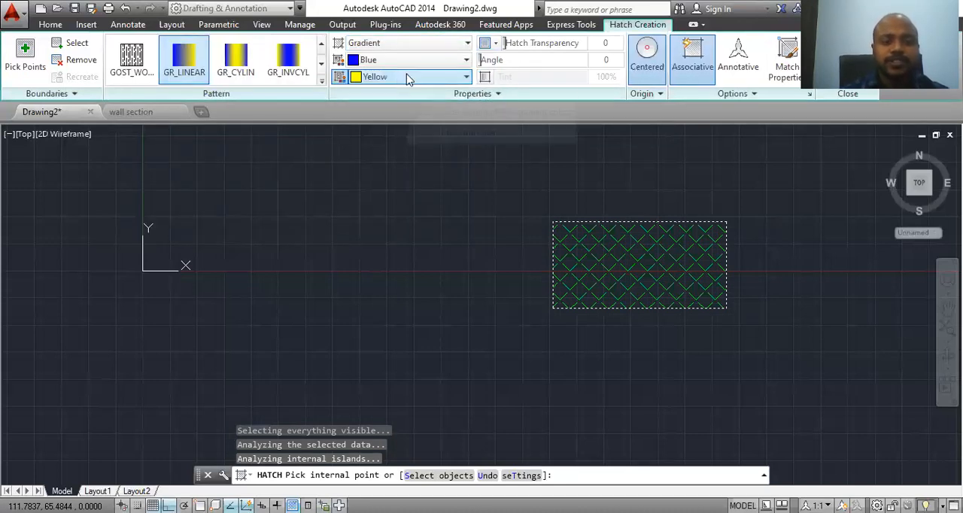
pyautogui.click(189, 69)
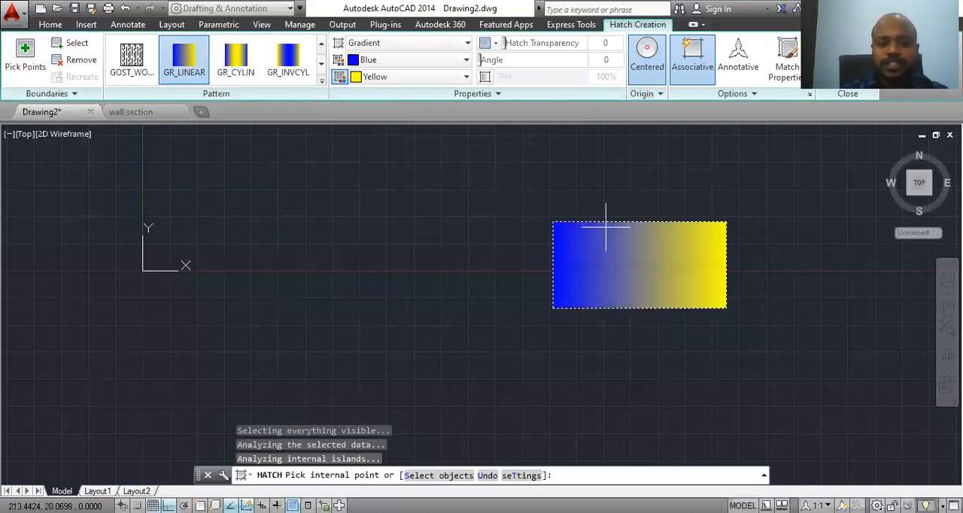
pyautogui.click(607, 243)
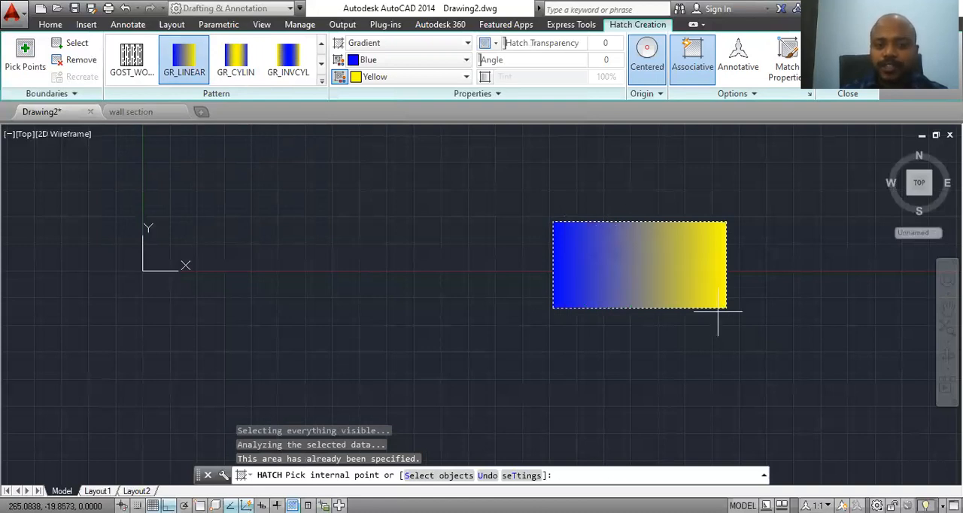
# Step: Set the gradient fill's angle to 45
pyautogui.click(608, 60)
pyautogui.write('45')
pyautogui.press('Return')
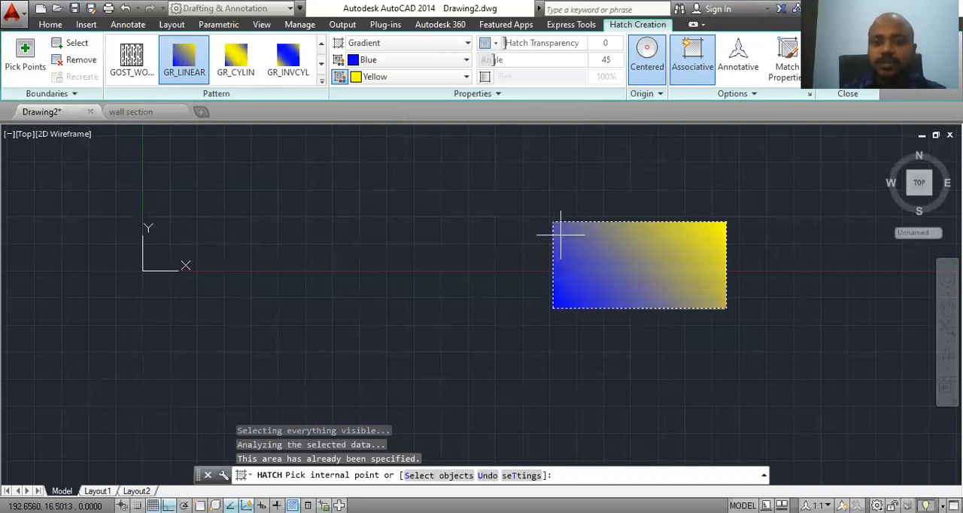
# Step: Replace the gradient fill with the ZIGZAG pattern
pyautogui.click(321, 81)
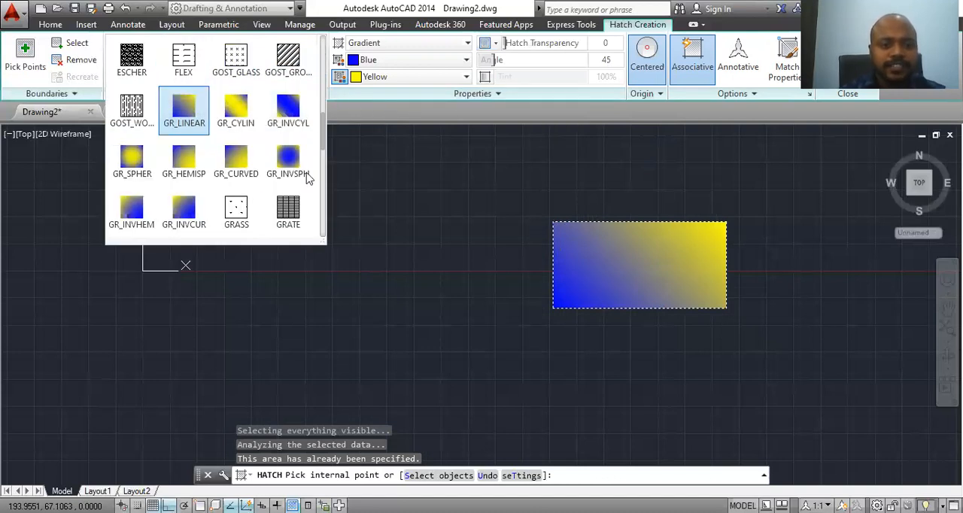
pyautogui.scroll(-6, 293, 216)
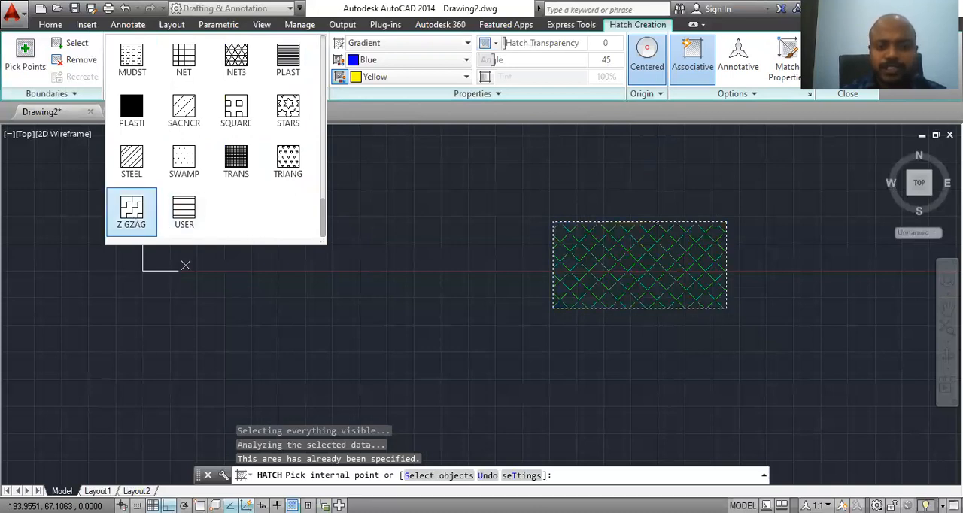
pyautogui.click(133, 217)
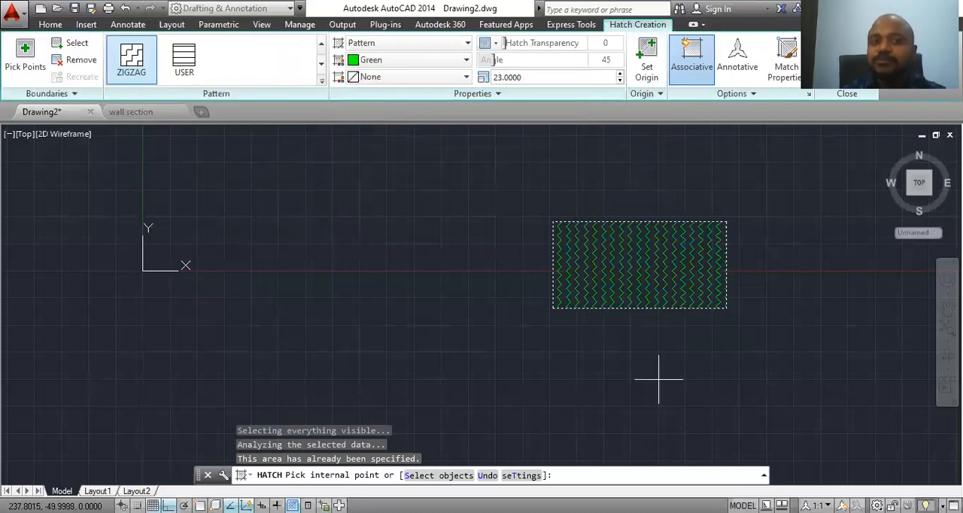
# Step: Change the hatch to a user-defined pattern with angle 0 and spacing 5.8, and finish the hatch
pyautogui.click(455, 45)
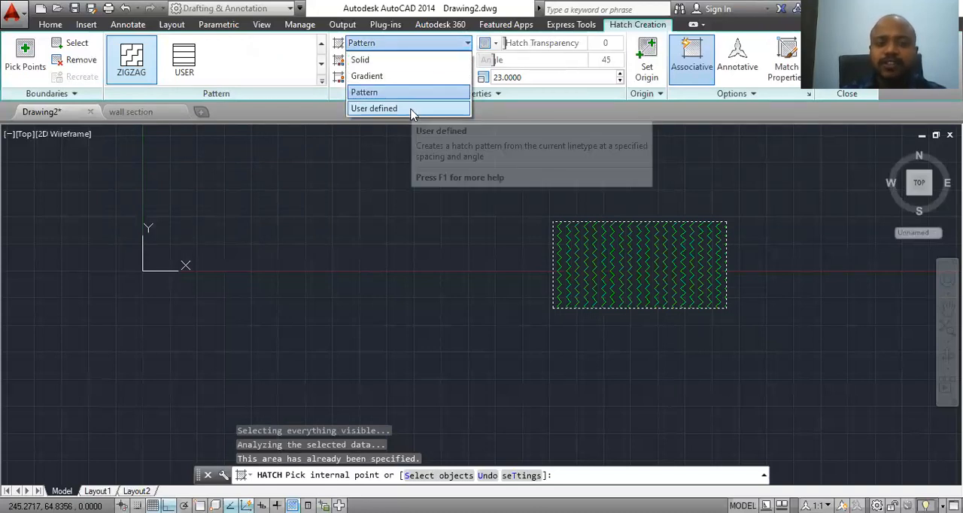
pyautogui.click(411, 111)
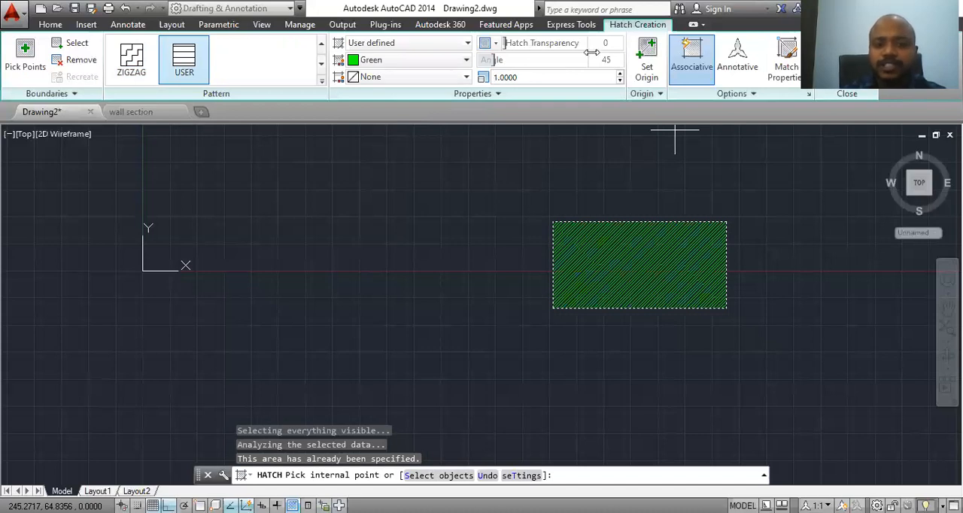
pyautogui.write('0')
pyautogui.press('Return')
pyautogui.click(619, 74)
pyautogui.click(619, 74)
pyautogui.moveTo(619, 74); pyautogui.dragTo(619, 73)
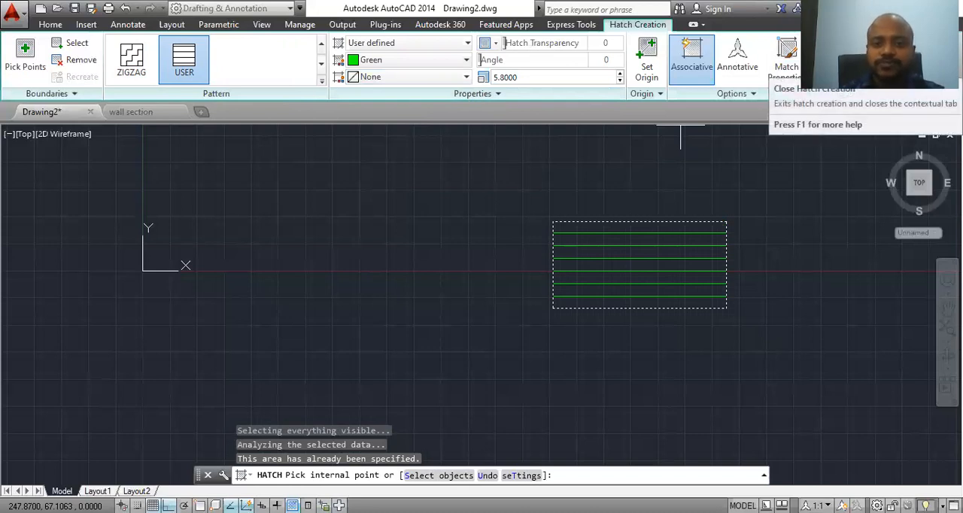
pyautogui.click(933, 61)
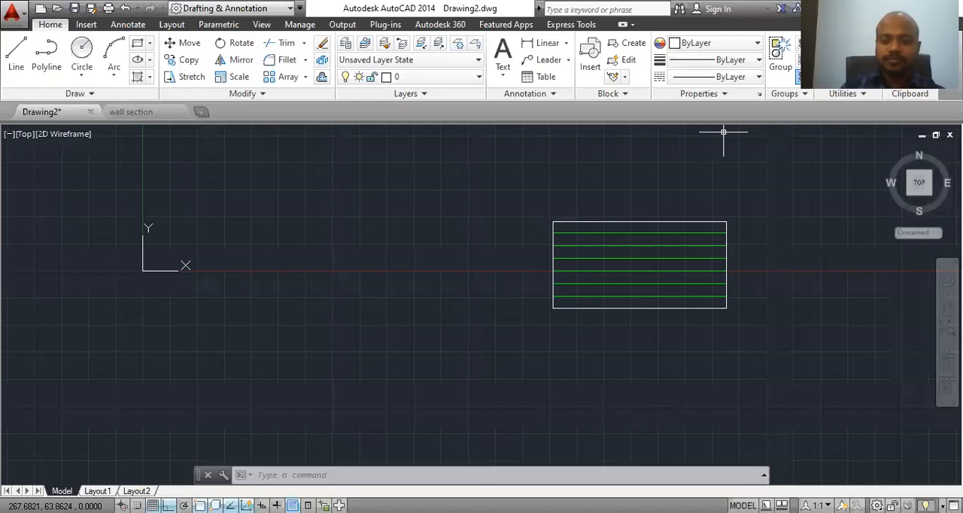
pyautogui.press('Escape')
pyautogui.press('Escape')
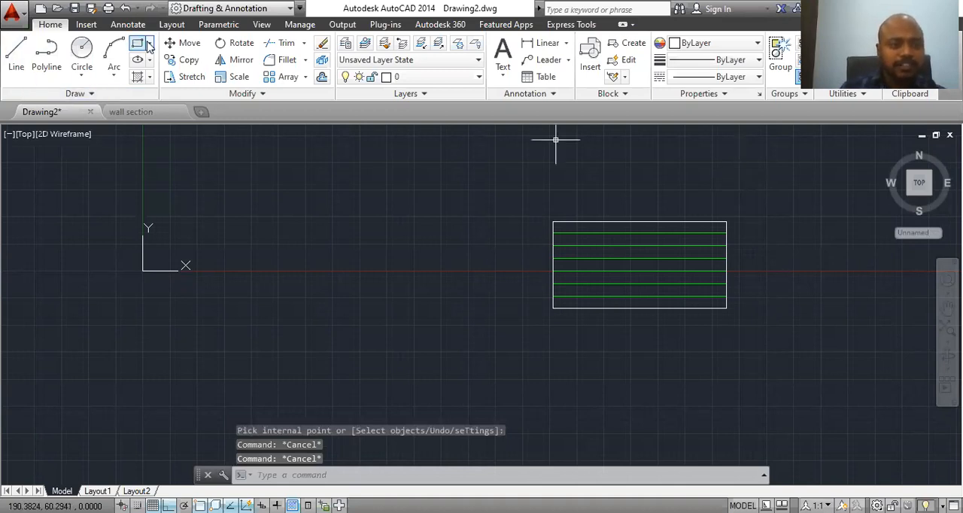
pyautogui.click(151, 77)
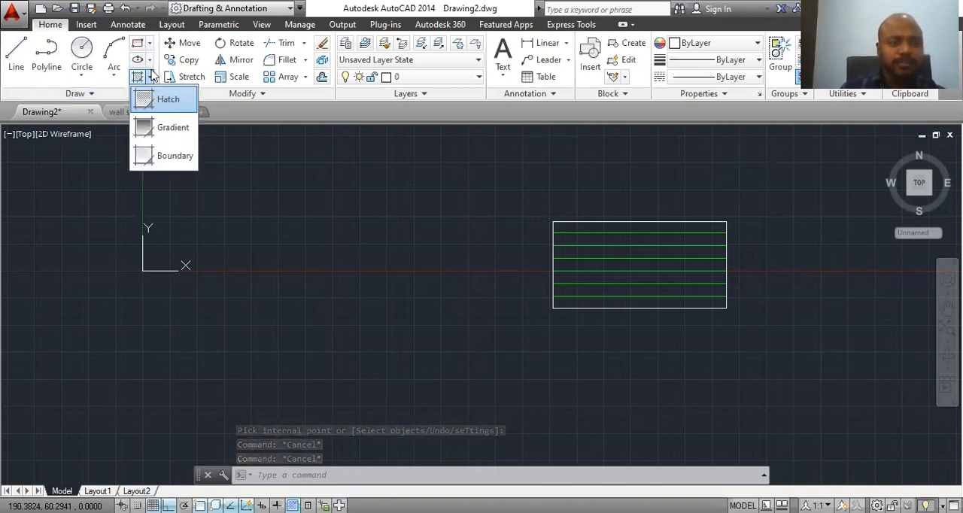
pyautogui.click(153, 76)
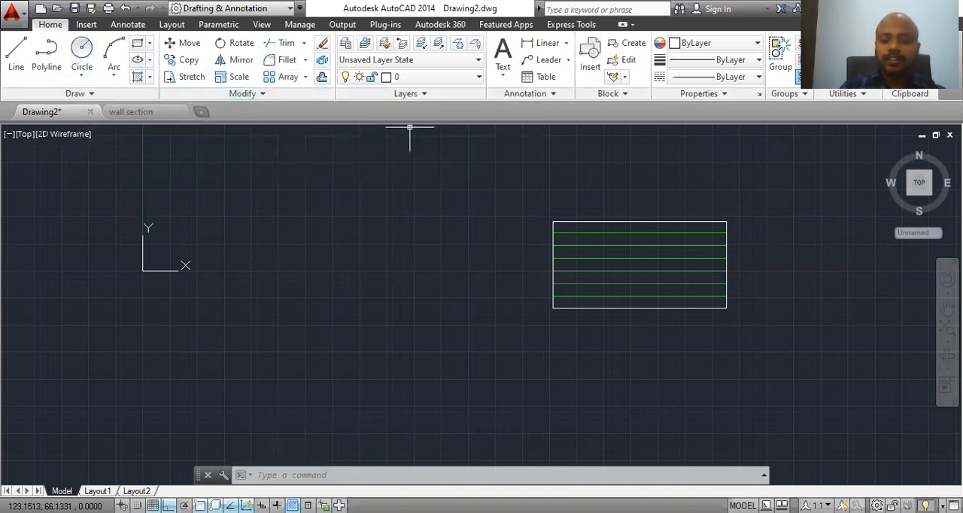
# Step: Delete the hatched rectangle together with its hatch
pyautogui.click(766, 163)
pyautogui.click(495, 371)
pyautogui.press('Delete')
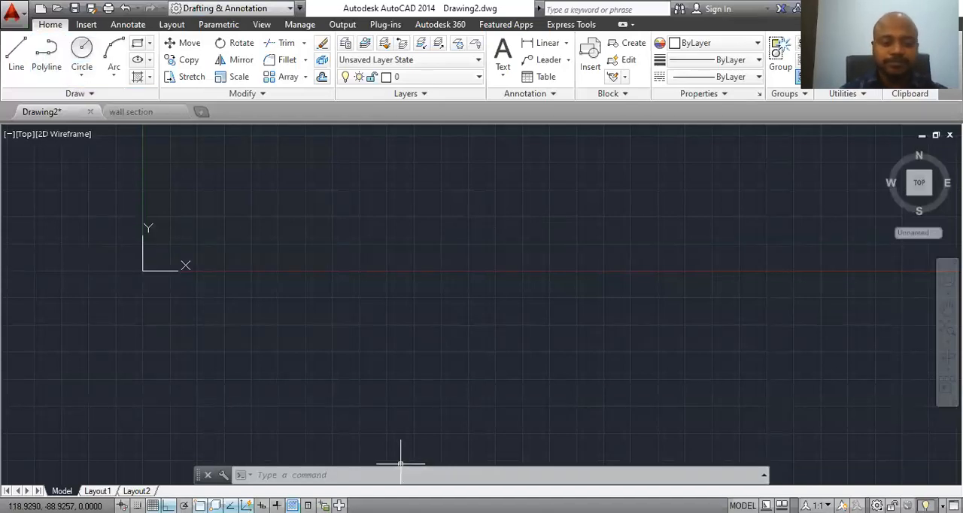
# Step: Draw a rectangle 100 long and 50 wide, placed to extend rightward and downward from its first corner
pyautogui.write('rec')
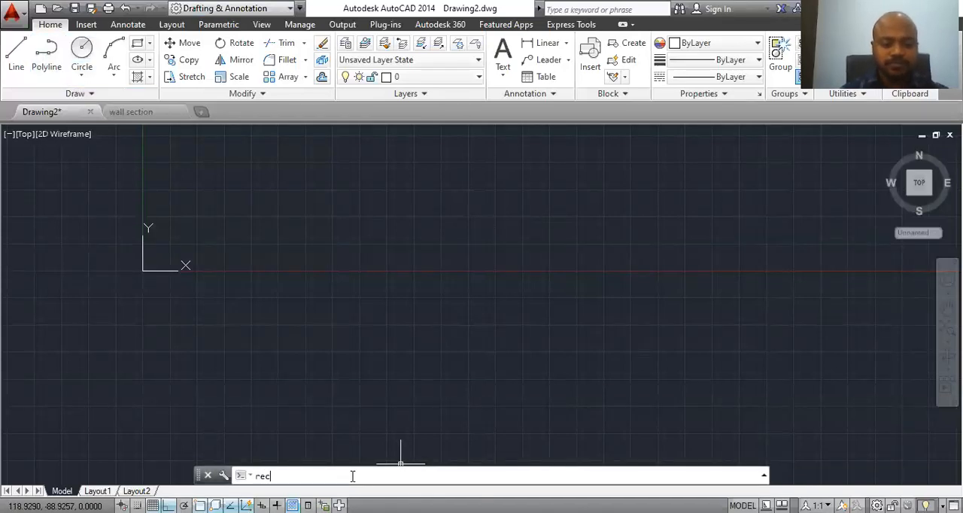
pyautogui.press('Return')
pyautogui.click(300, 184)
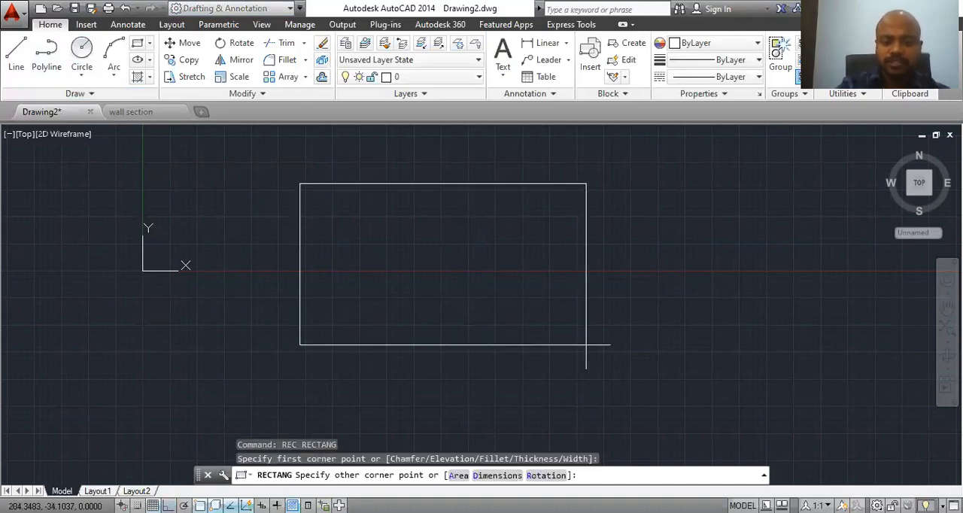
pyautogui.write('d')
pyautogui.press('Return')
pyautogui.write('10')
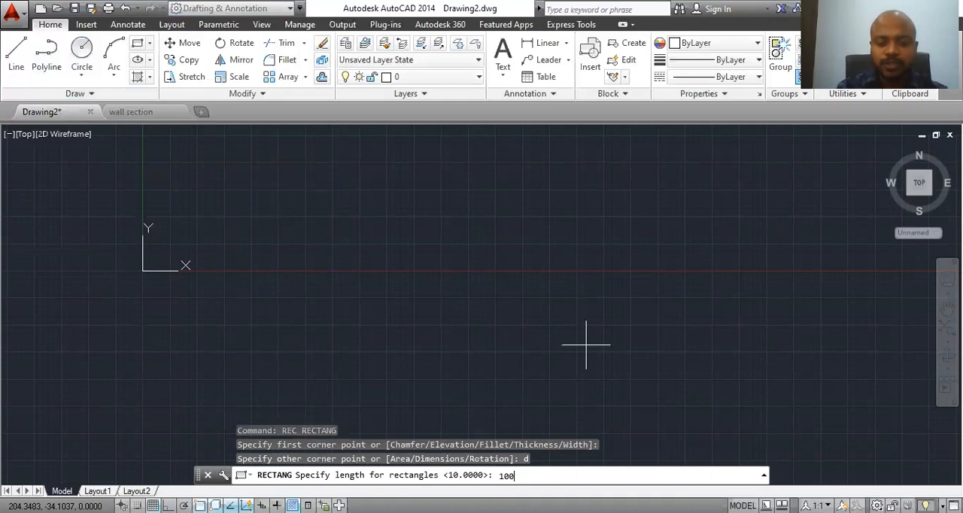
pyautogui.write('0')
pyautogui.press('Return')
pyautogui.write('50')
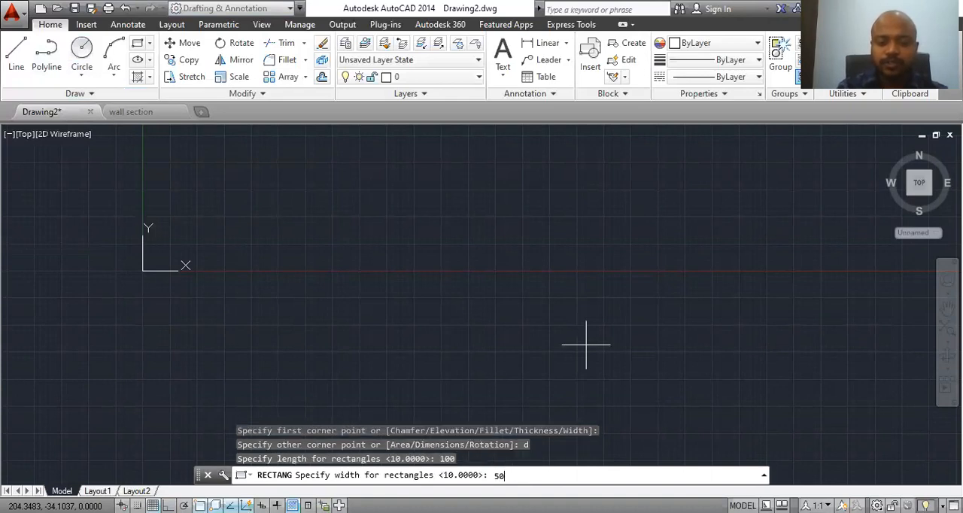
pyautogui.press('Return')
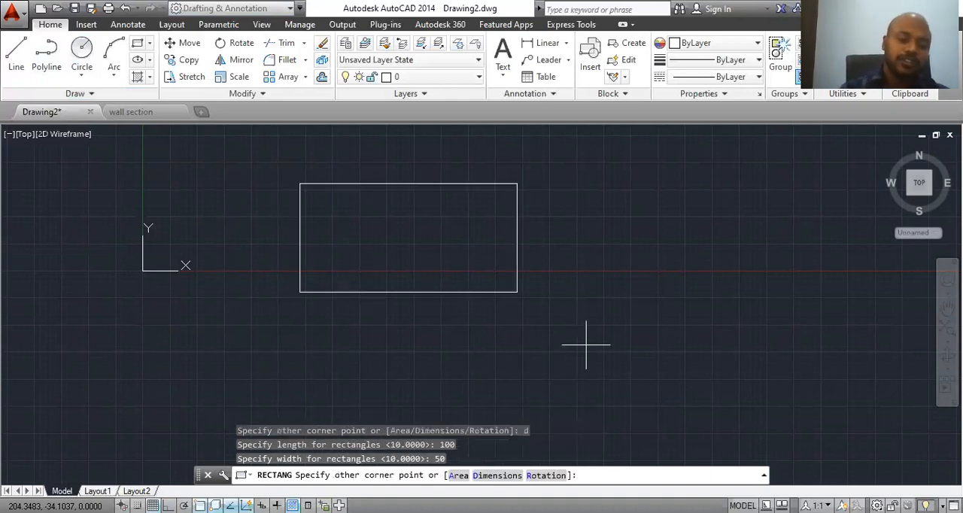
pyautogui.click(393, 314)
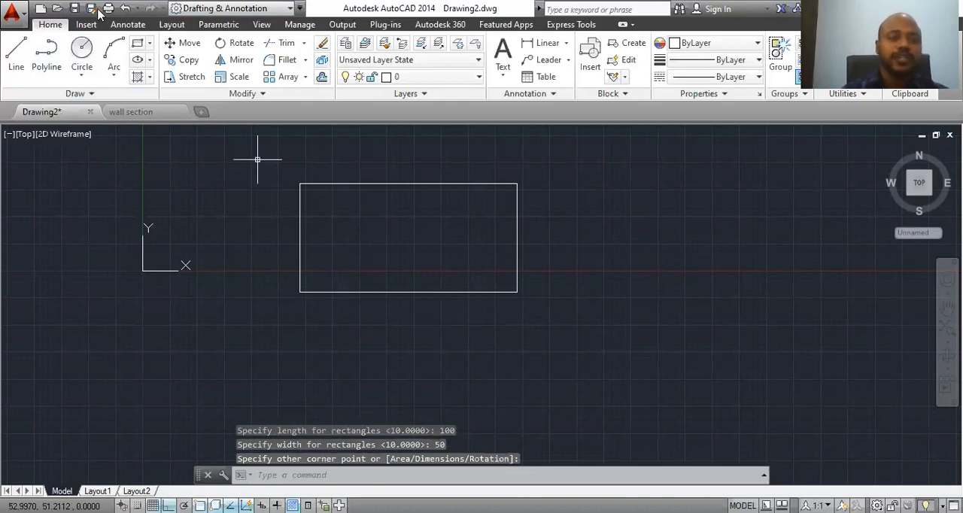
# Step: Draw a circle with a radius of about 4 inside the rectangle, near its upper-left corner
pyautogui.click(81, 50)
pyautogui.scroll(4, 338, 205)
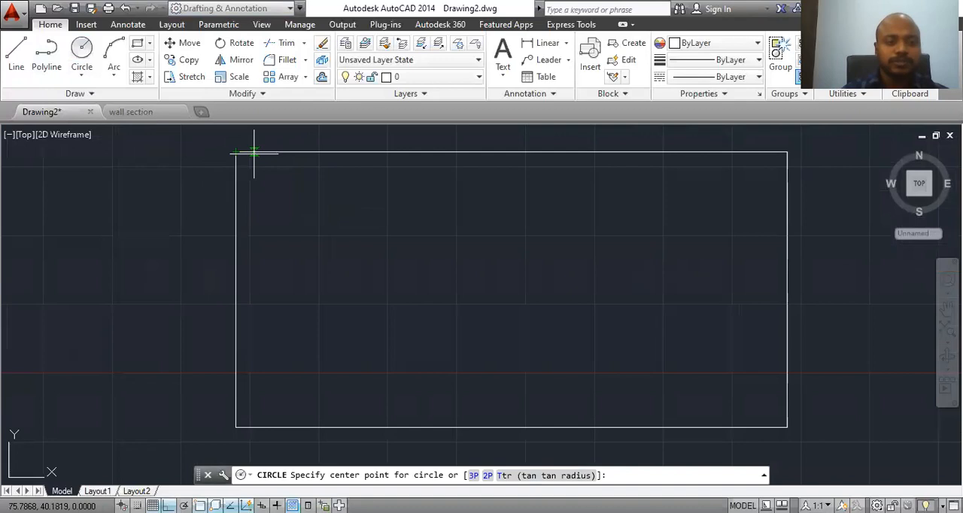
pyautogui.click(282, 194)
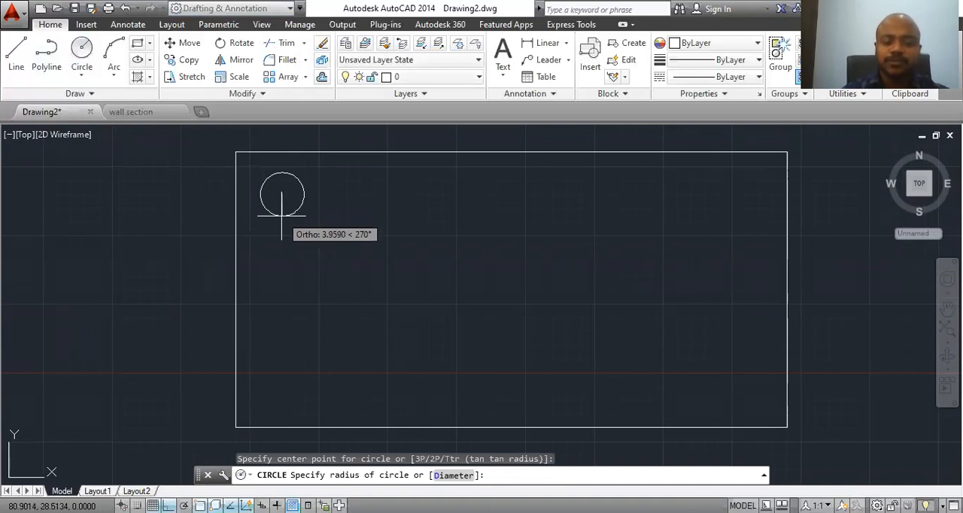
pyautogui.click(283, 216)
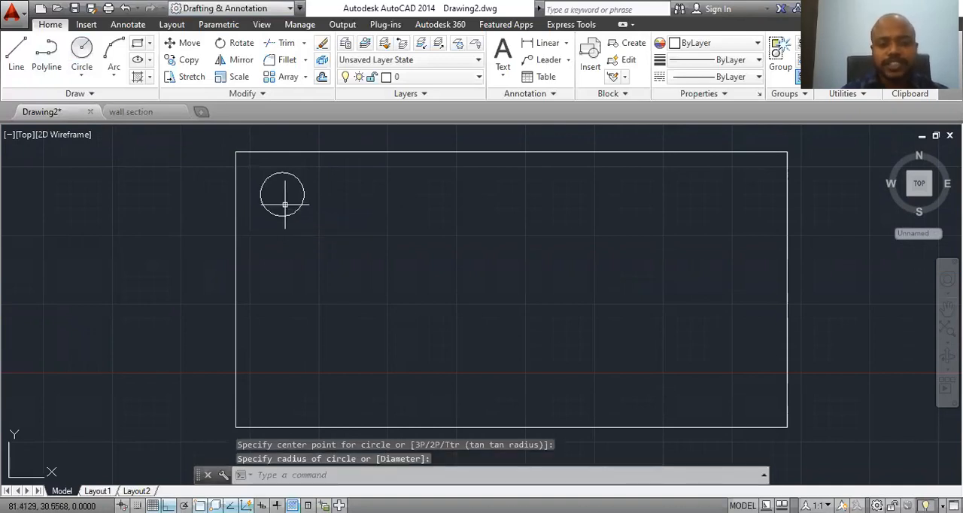
pyautogui.press('Escape')
pyautogui.scroll(-2, 296, 277)
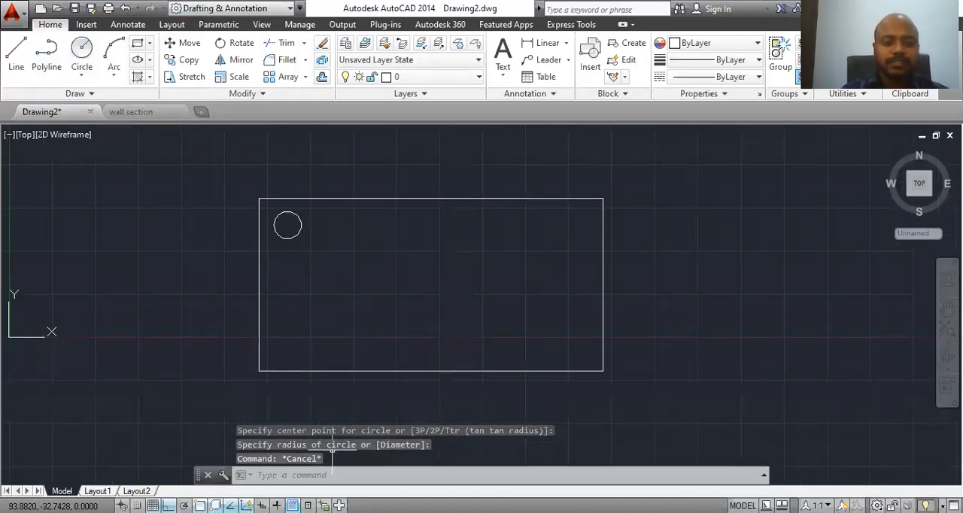
# Step: Start a rectangular array of the circle with the Array command
pyautogui.click(318, 479)
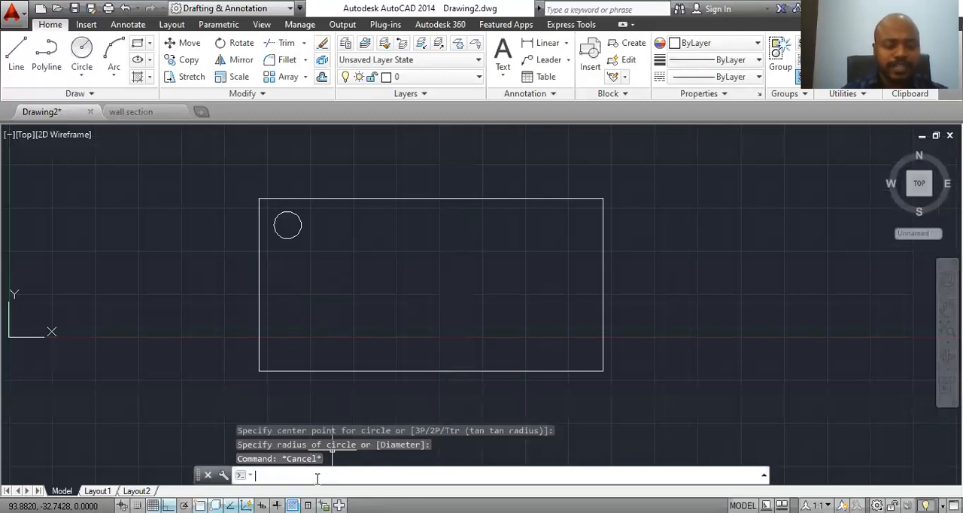
pyautogui.write('ar')
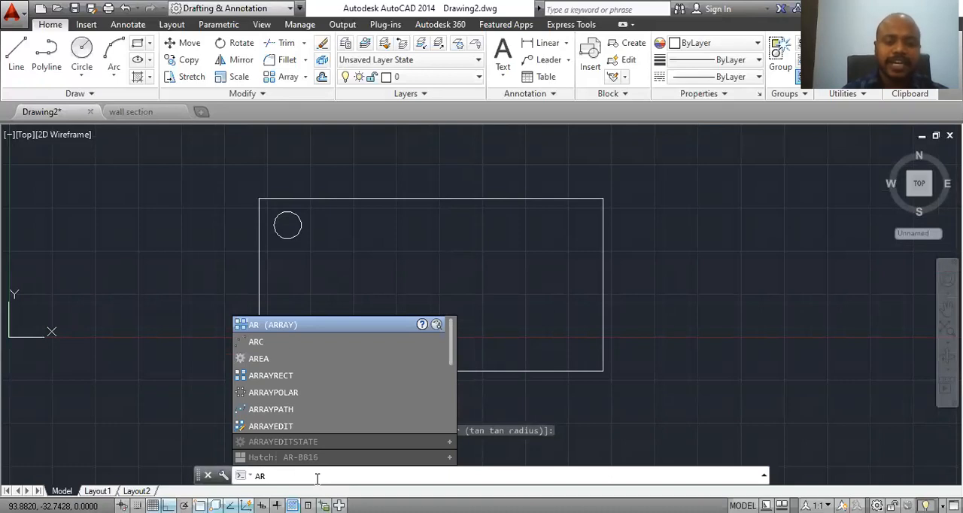
pyautogui.press('Return')
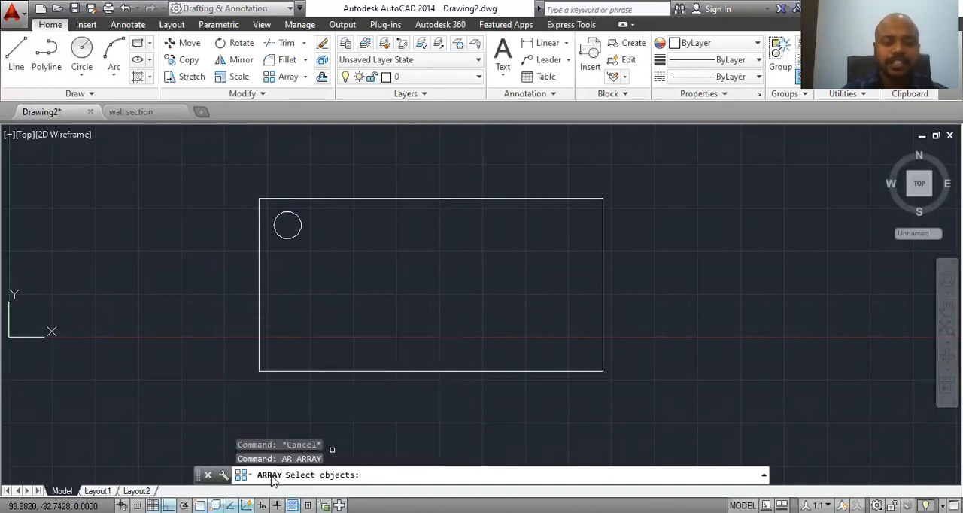
pyautogui.click(295, 235)
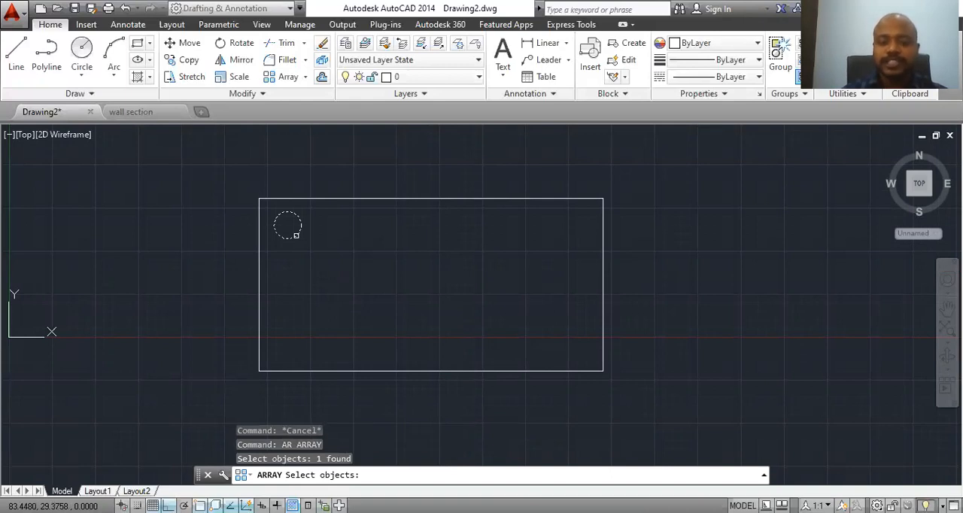
pyautogui.press('Return')
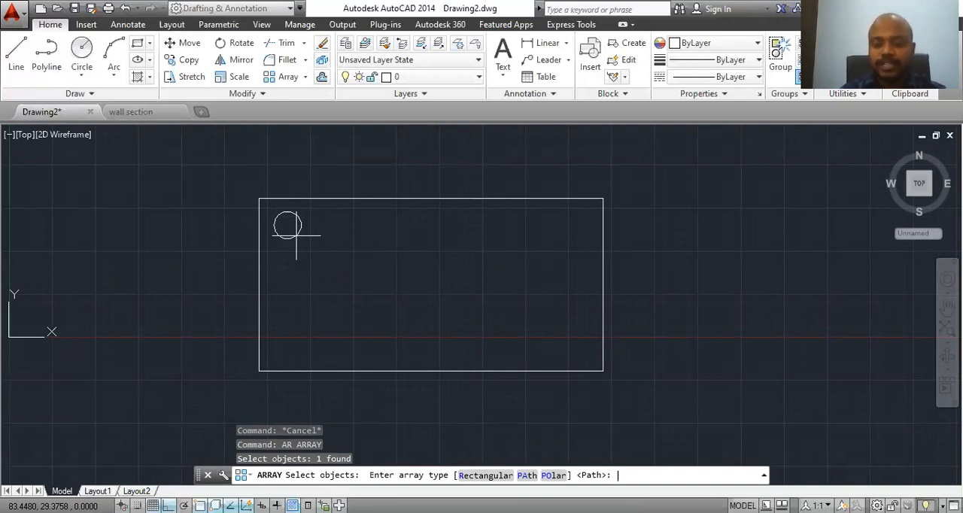
pyautogui.click(474, 478)
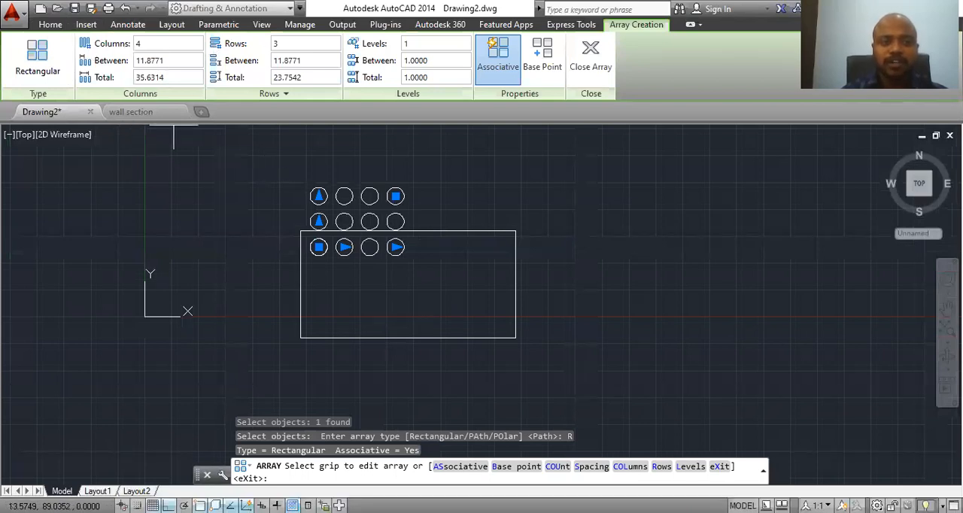
# Step: Stretch the array's rows downward into the rectangle so that it has 4 rows
pyautogui.click(318, 196)
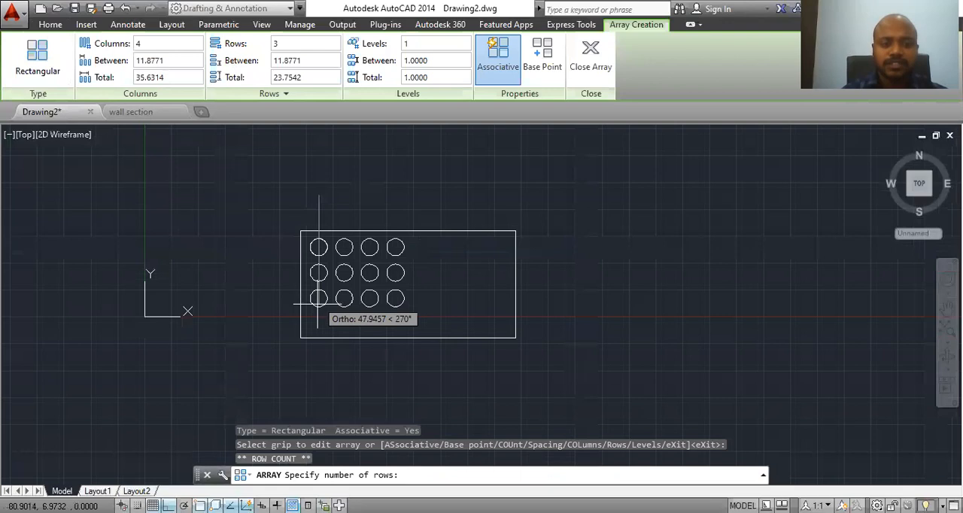
pyautogui.click(314, 337)
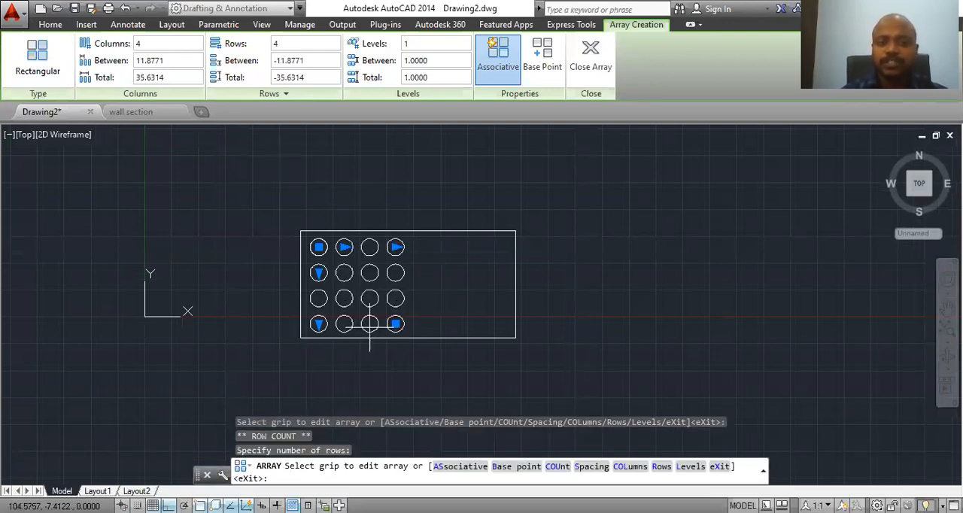
pyautogui.scroll(4, 419, 274)
pyautogui.scroll(-2, 419, 273)
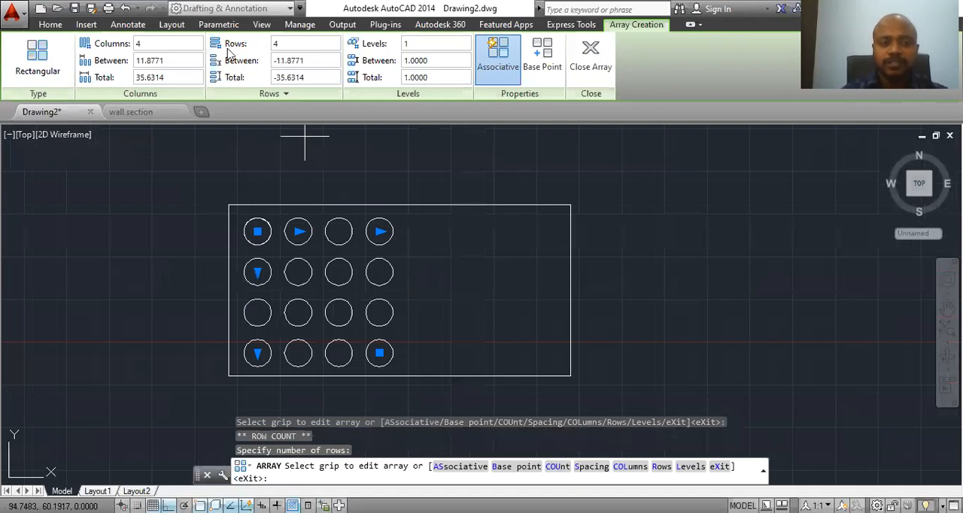
# Step: Try 6 rows in the circle array, then return the row count to 4
pyautogui.moveTo(281, 45); pyautogui.dragTo(258, 47)
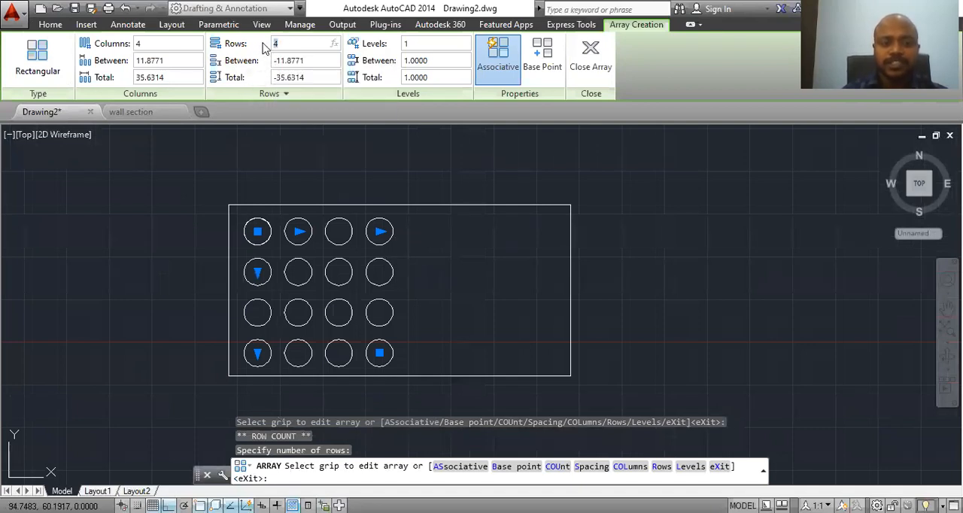
pyautogui.write('6')
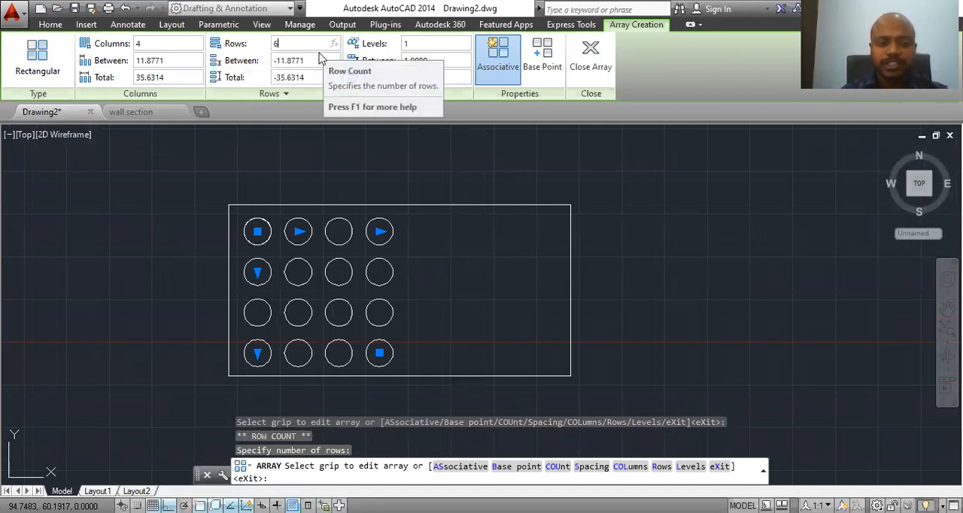
pyautogui.press('Return')
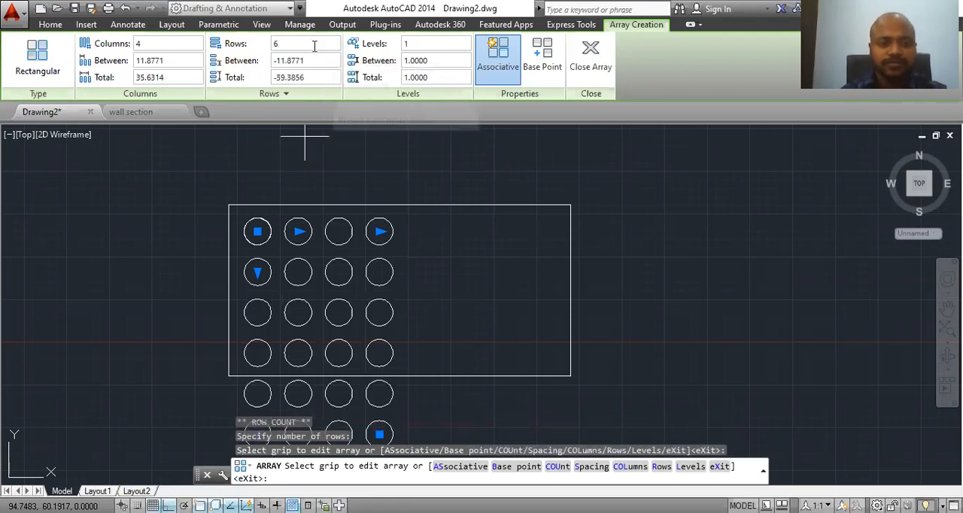
pyautogui.moveTo(283, 44); pyautogui.dragTo(266, 41)
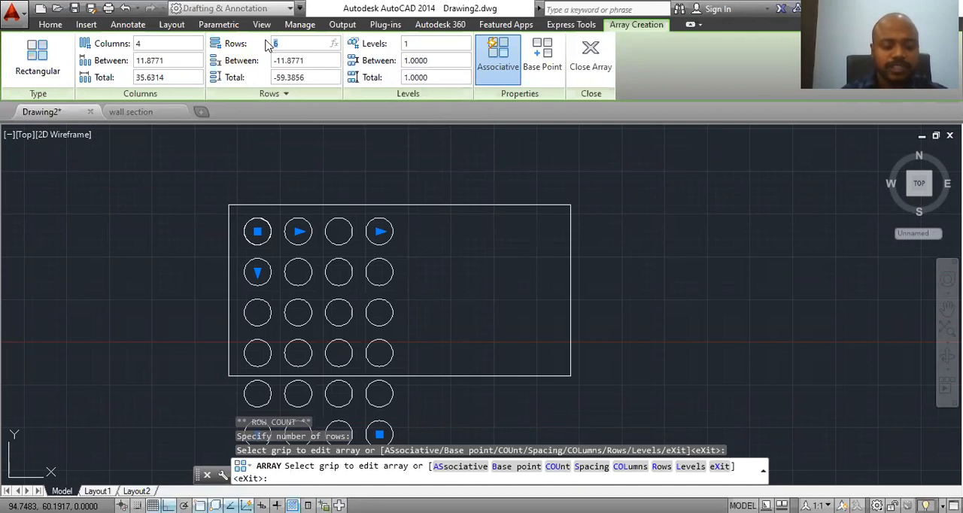
pyautogui.write('4')
pyautogui.press('Return')
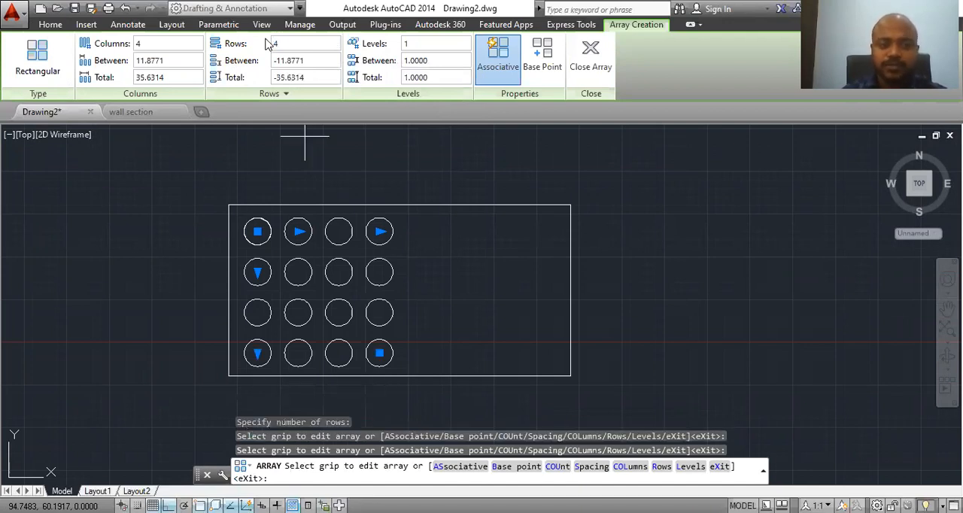
# Step: Set the circle array to 8 columns with a spacing of 11 between them
pyautogui.moveTo(173, 43); pyautogui.dragTo(116, 45)
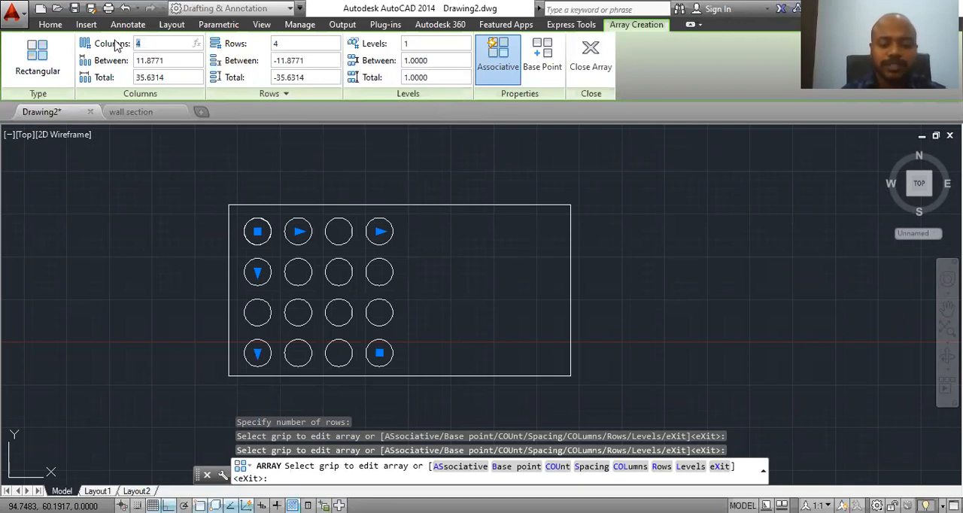
pyautogui.write('8')
pyautogui.press('Return')
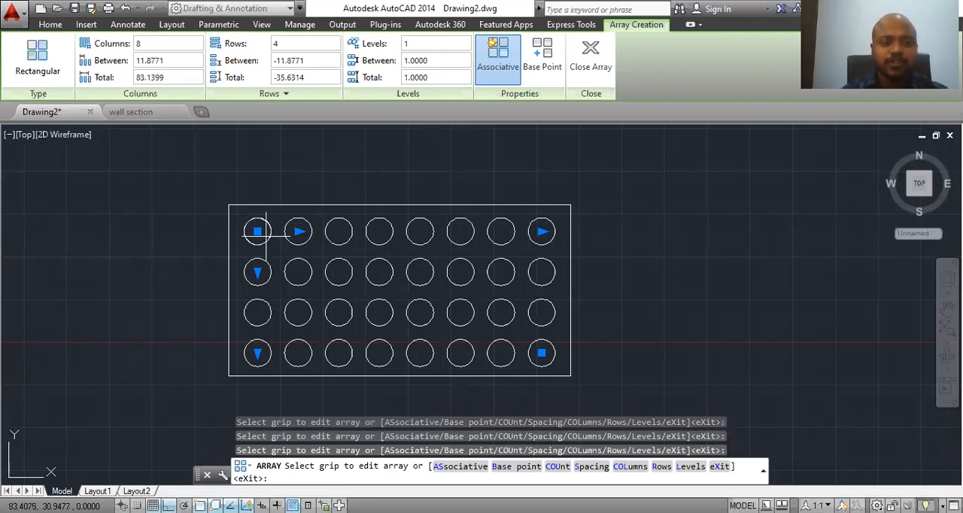
pyautogui.click(116, 64)
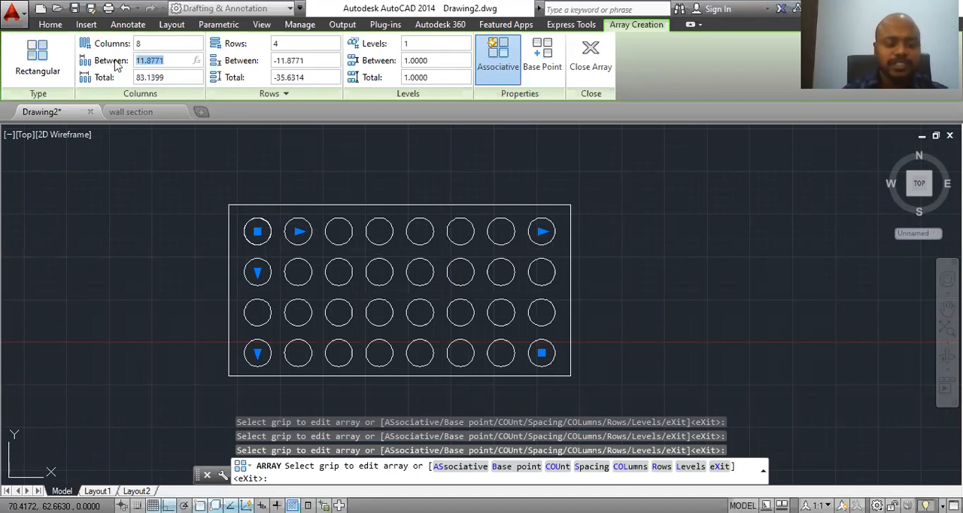
pyautogui.write('11')
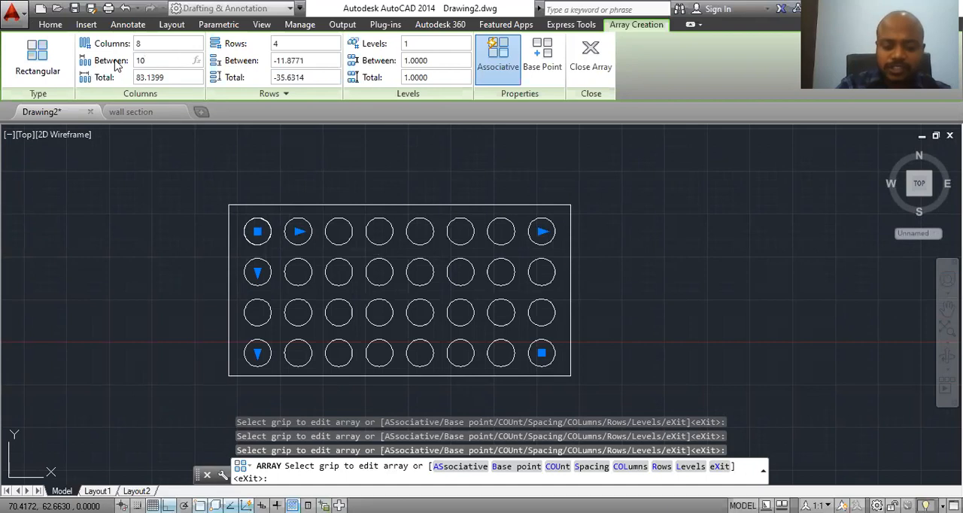
pyautogui.press('Return')
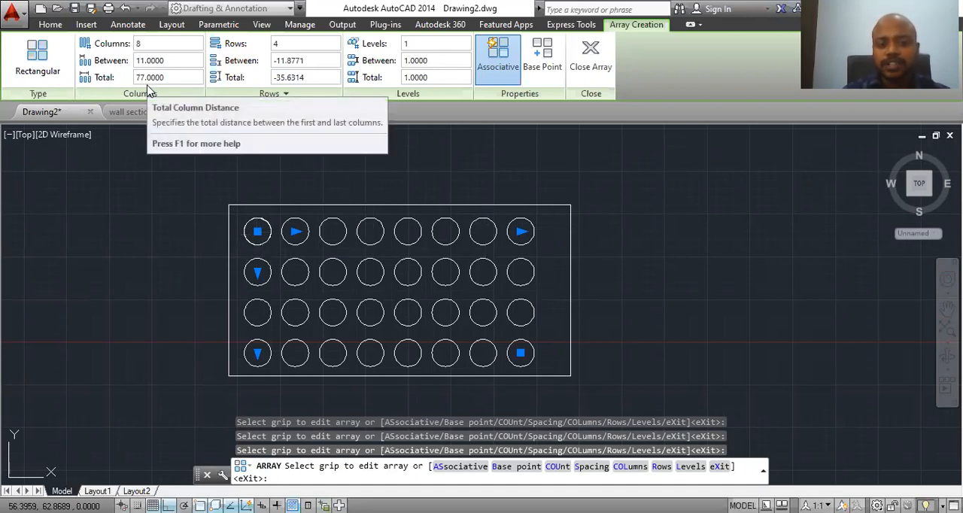
# Step: Set the spacing between the array's rows to 8
pyautogui.click(277, 60)
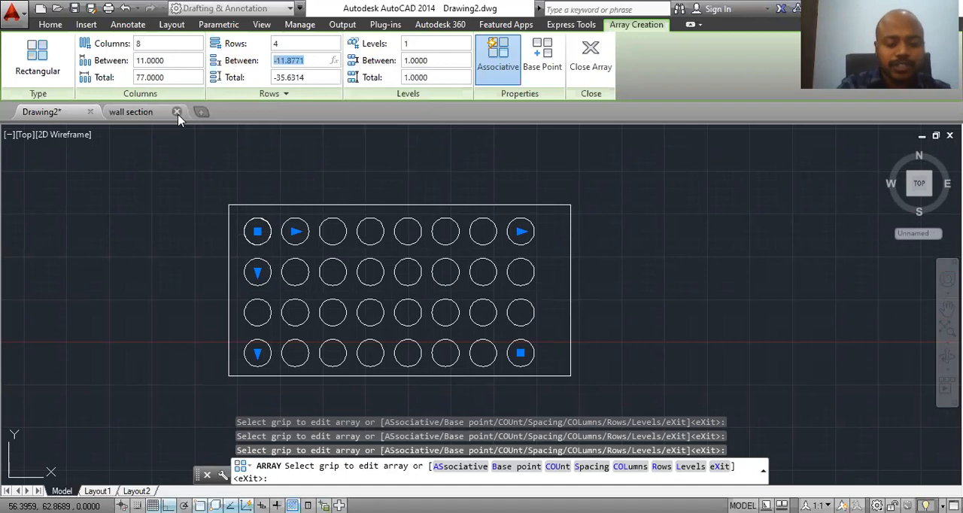
pyautogui.write('8')
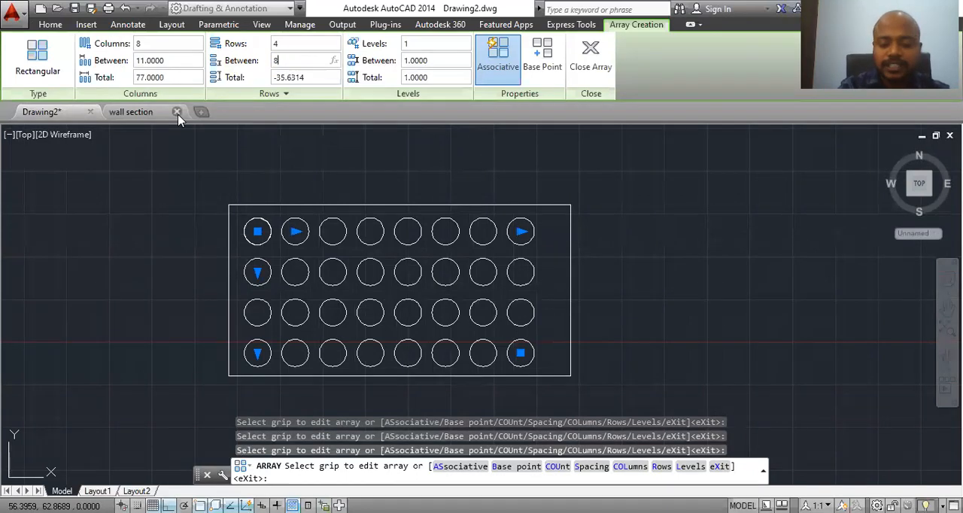
pyautogui.press('Return')
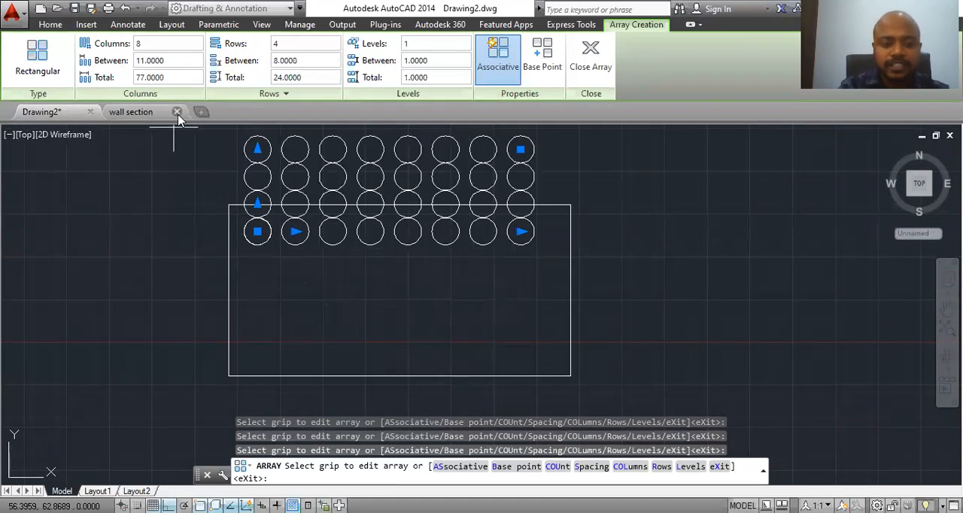
# Step: Redirect the array's rows downward inside the rectangle with 5 rows, try 6 rows and return the count to 5
pyautogui.click(258, 149)
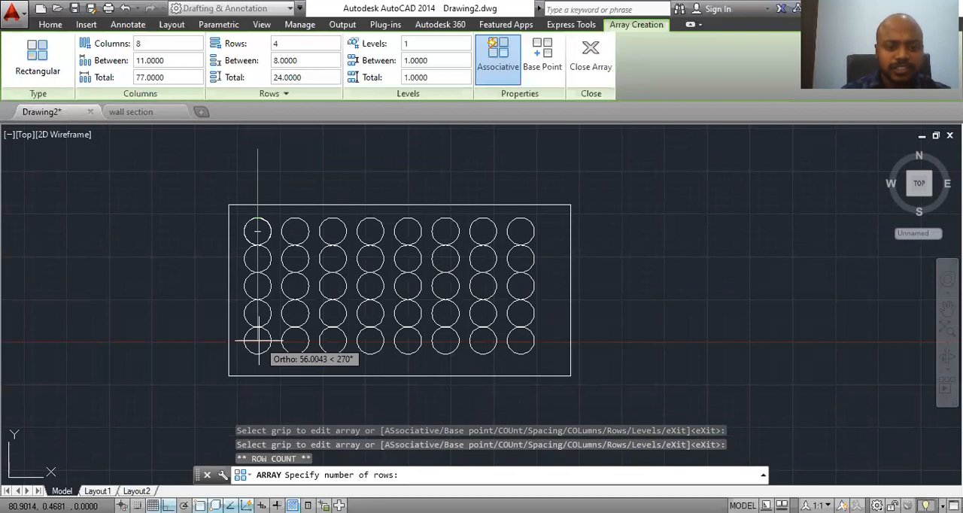
pyautogui.click(258, 343)
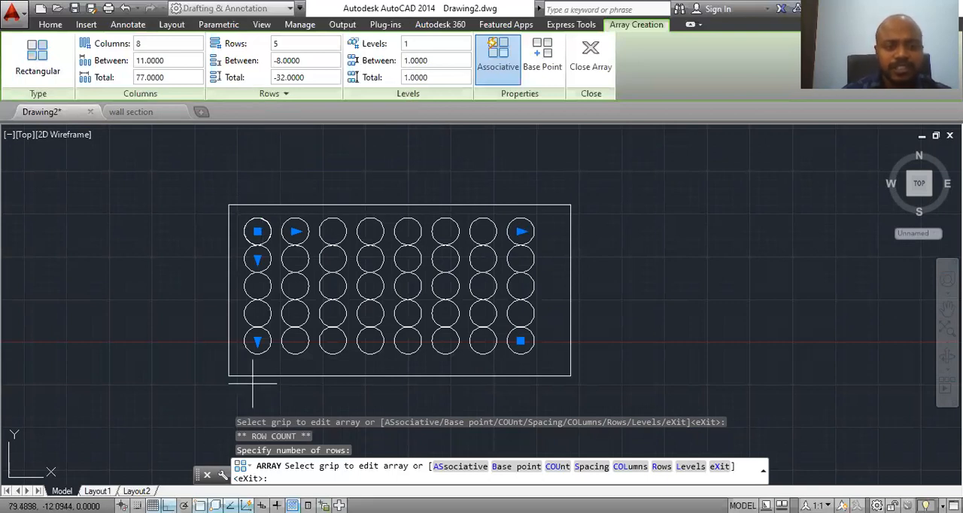
pyautogui.press('Return')
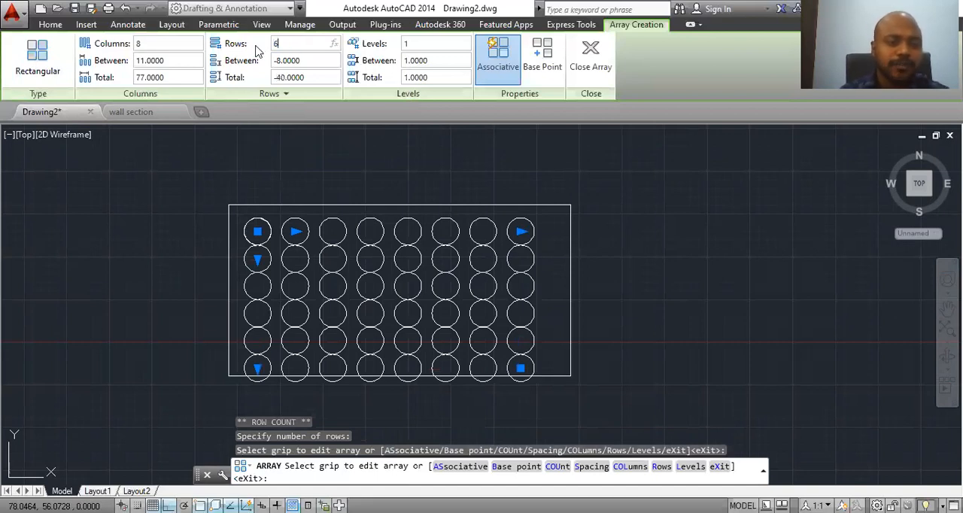
pyautogui.press('Return')
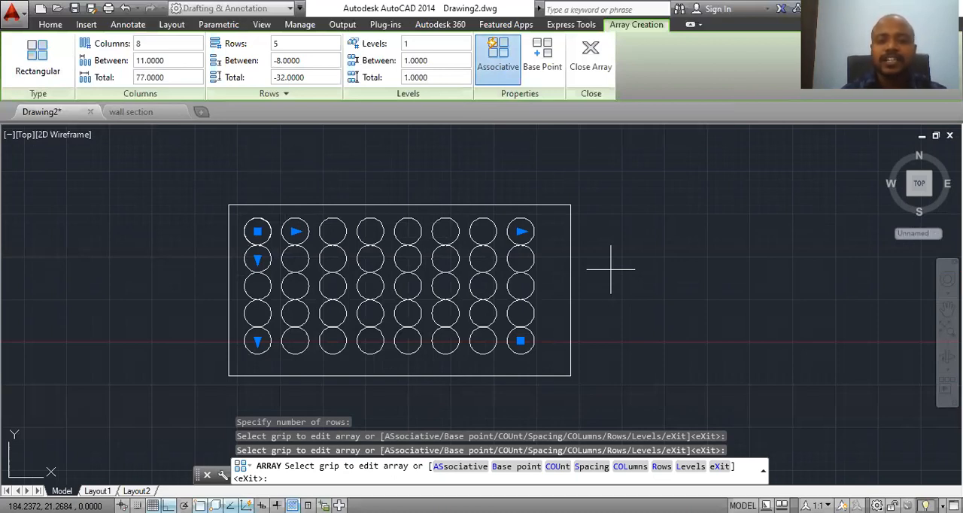
# Step: Turn off the array's associativity, finish the array, and select the first three circles of its upper row individually as a check
pyautogui.click(502, 58)
pyautogui.click(608, 66)
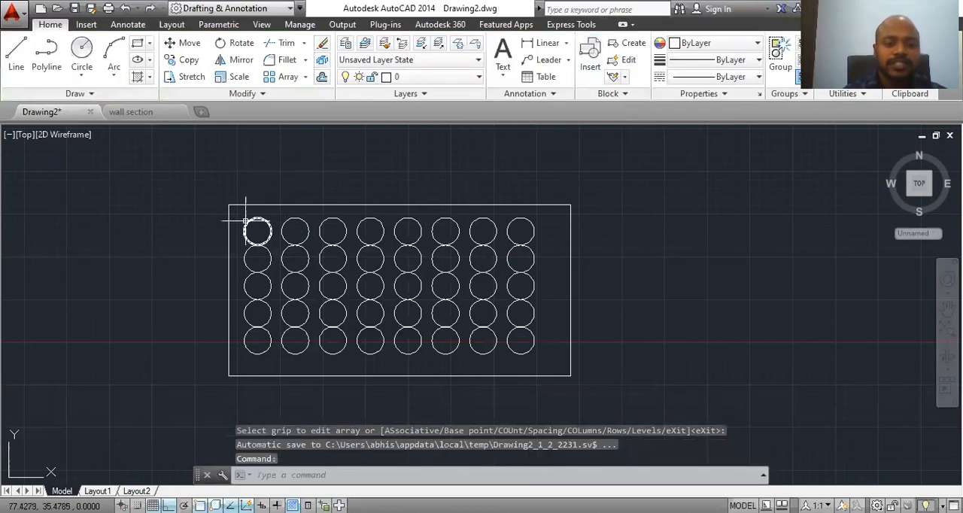
pyautogui.click(246, 222)
pyautogui.click(293, 221)
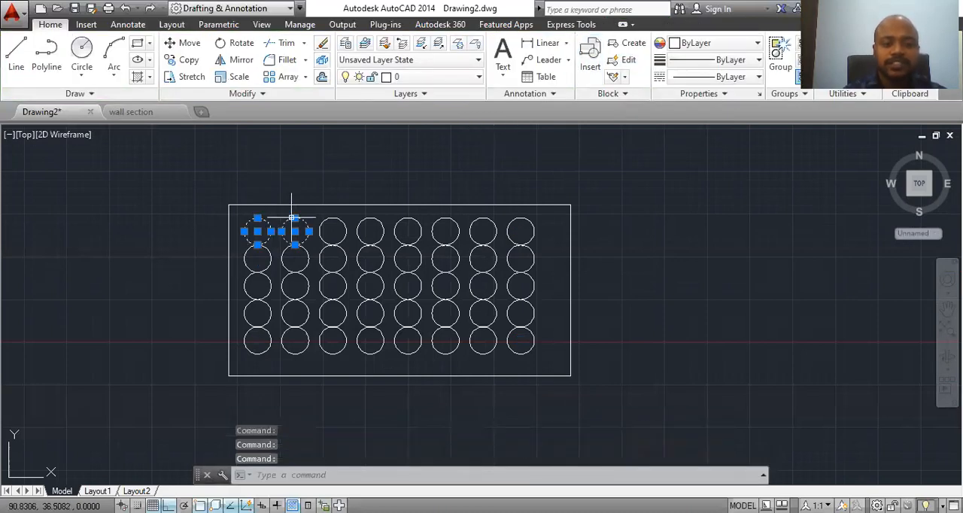
pyautogui.click(334, 219)
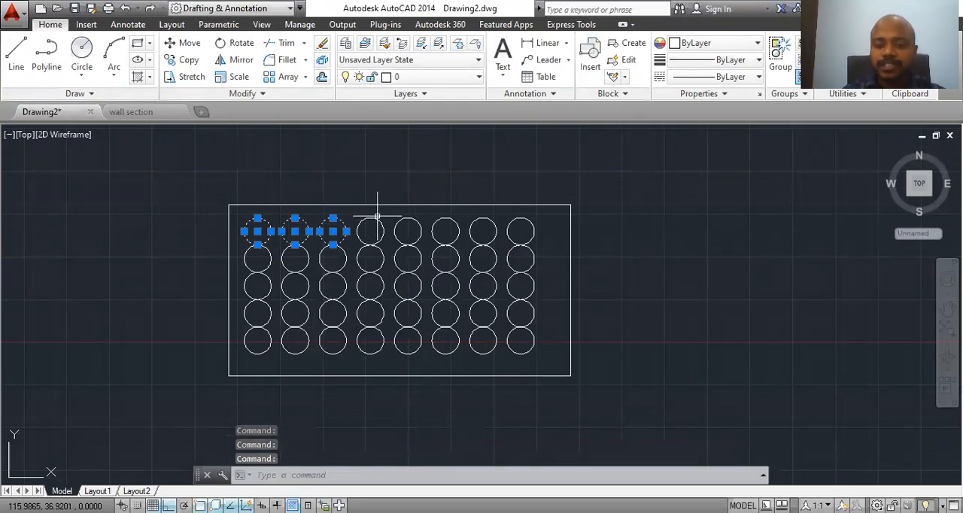
pyautogui.press('Escape')
# Step: Delete all the arrayed circles inside the rectangle, keeping the rectangle itself
pyautogui.click(520, 215)
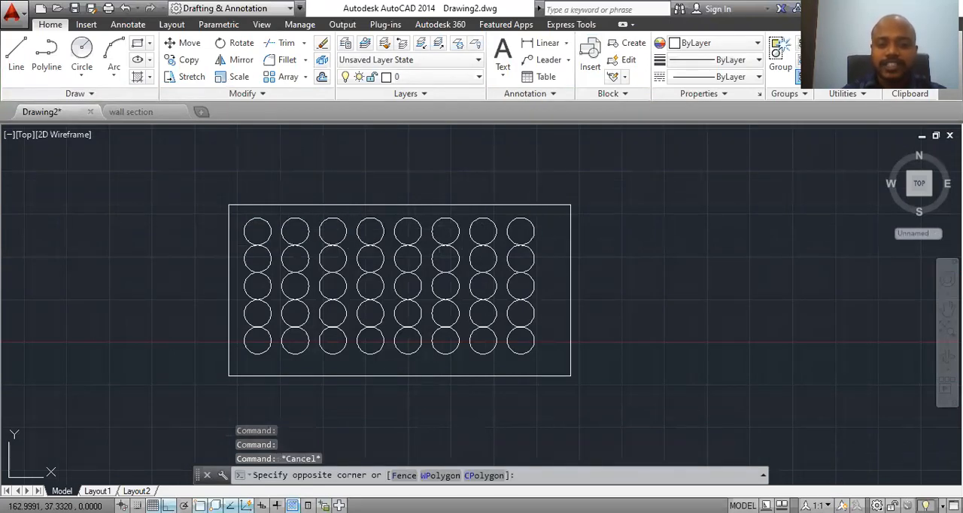
pyautogui.click(251, 358)
pyautogui.press('Delete')
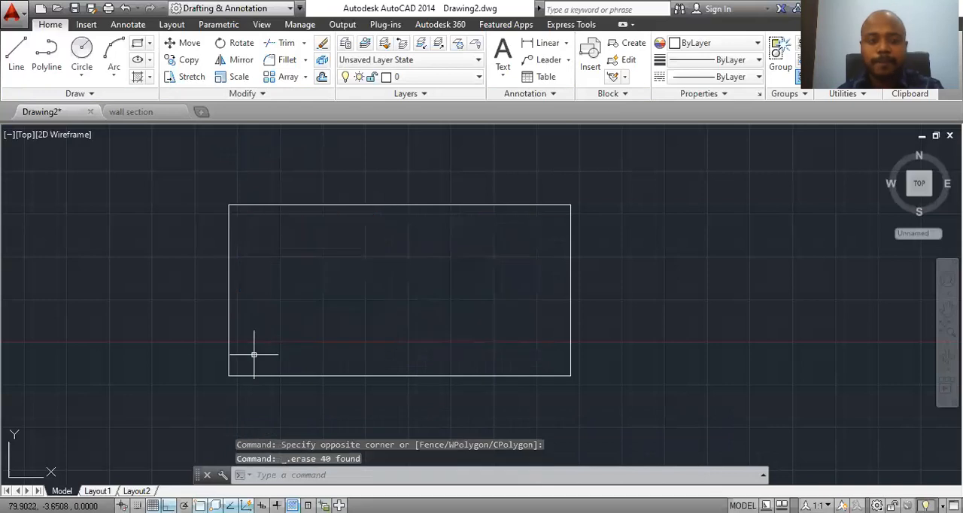
# Step: Draw a circle with a radius of about 4.7 inside the rectangle near its upper-left corner
pyautogui.click(81, 53)
pyautogui.click(256, 229)
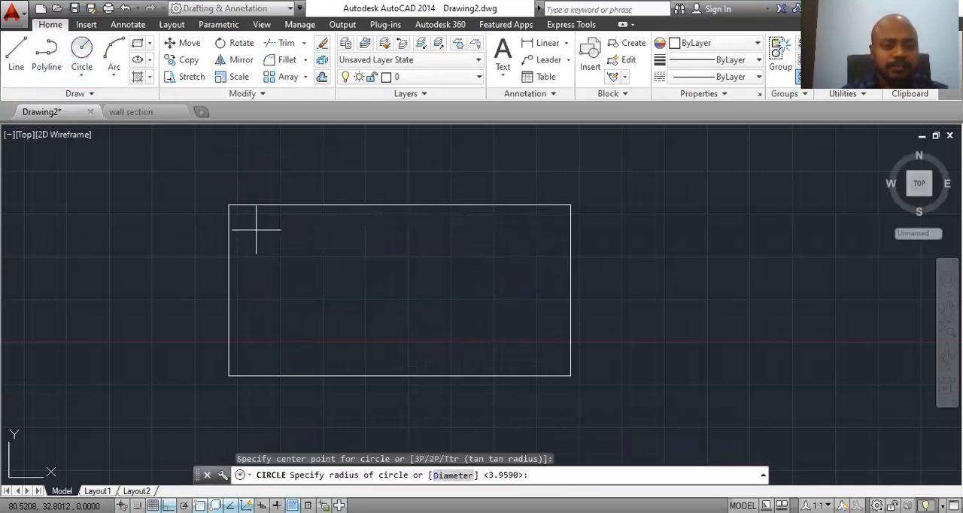
pyautogui.click(251, 245)
pyautogui.press('Escape')
# Step: Create a non-associative rectangular array of the circle with 4 columns and 3 rows running downward inside the rectangle
pyautogui.click(297, 475)
pyautogui.write('ar')
pyautogui.press('Return')
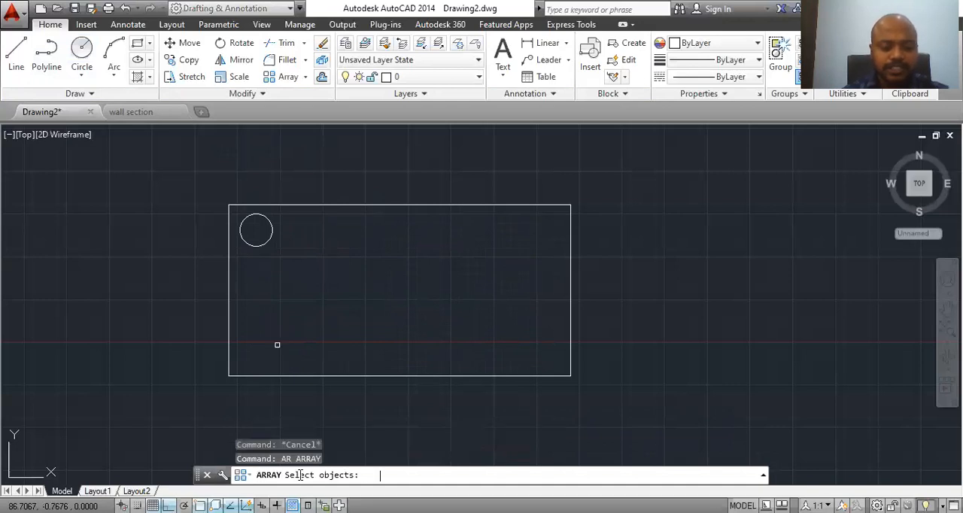
pyautogui.click(262, 244)
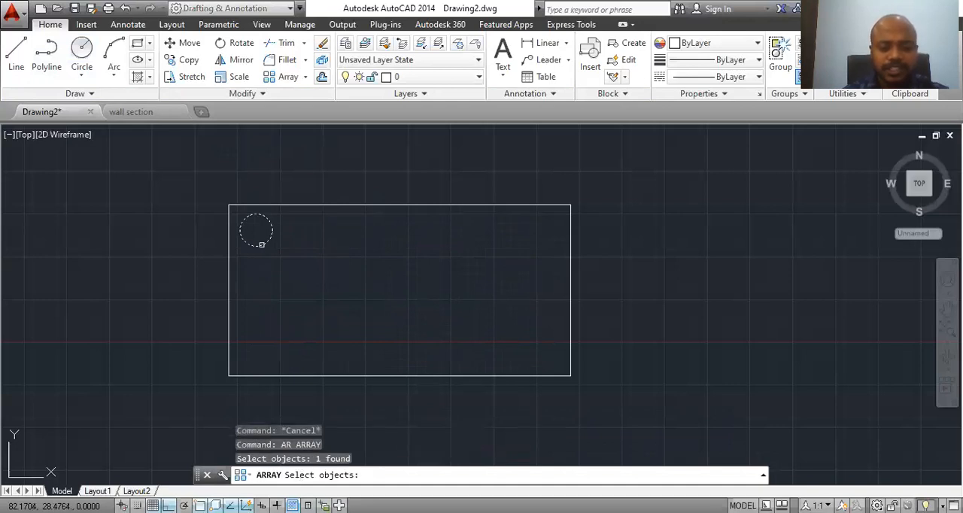
pyautogui.press('Return')
pyautogui.write('r')
pyautogui.press('Return')
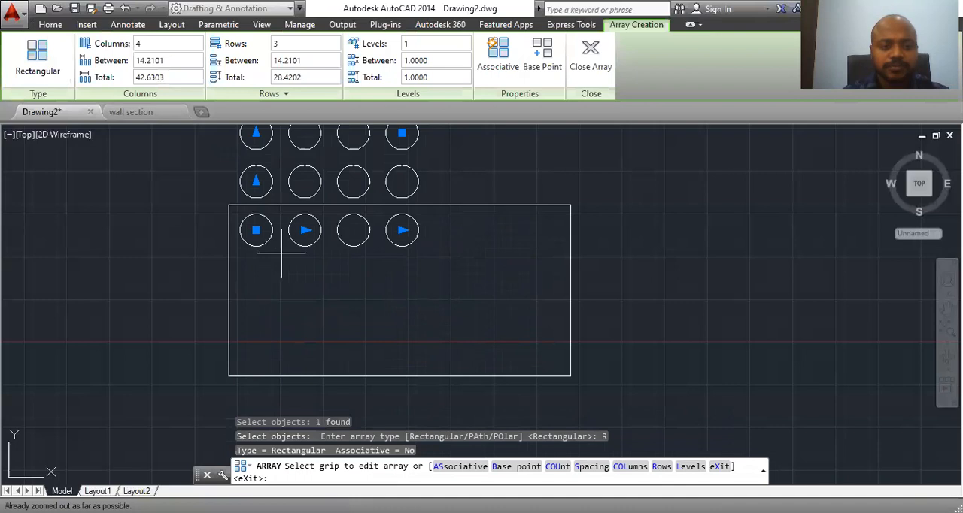
pyautogui.moveTo(472, 224); pyautogui.dragTo(516, 259, button='middle')
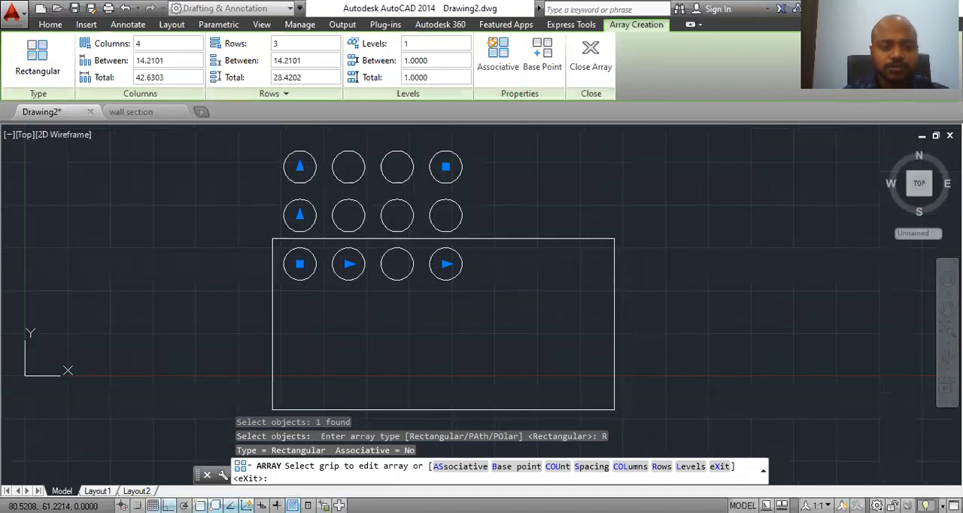
pyautogui.click(299, 167)
pyautogui.click(301, 388)
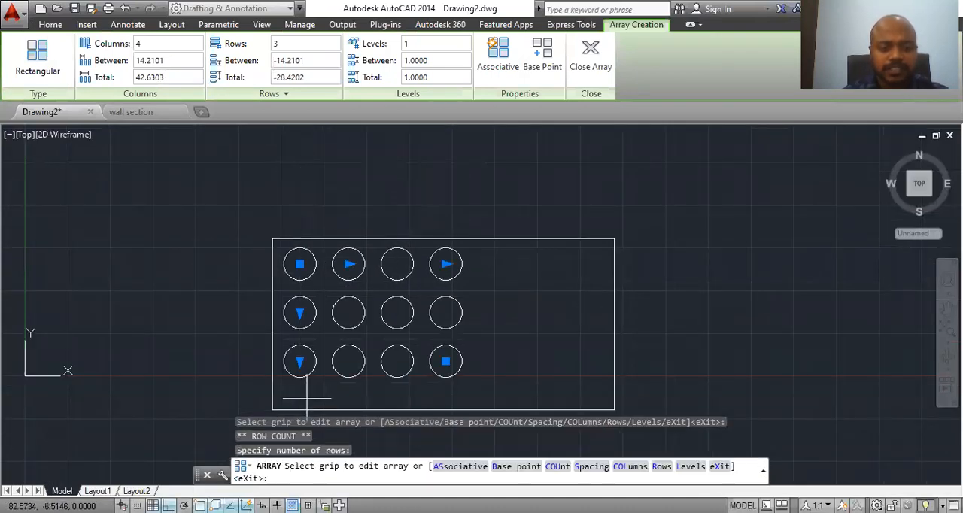
# Step: Finish the non-associative array, select one of its circles as a check, and undo the array
pyautogui.click(587, 67)
pyautogui.click(365, 263)
pyautogui.press('Escape')
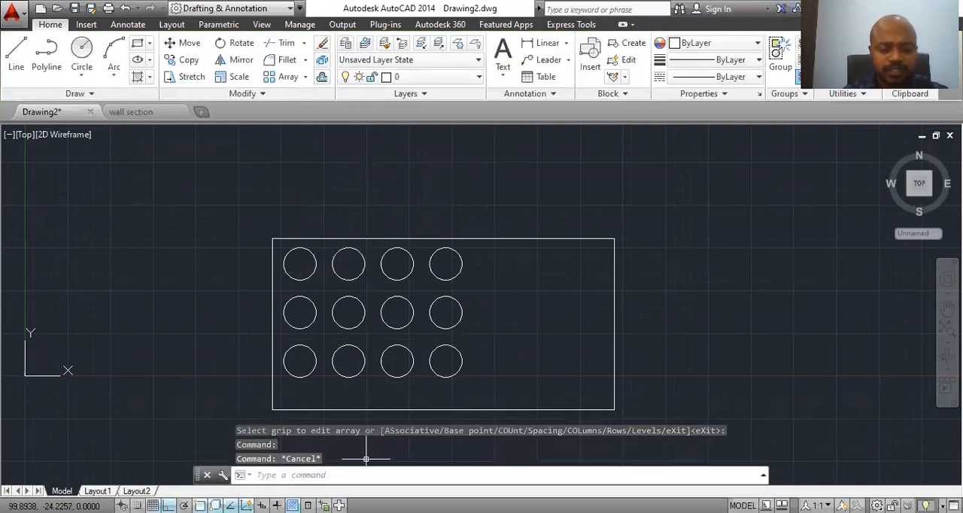
pyautogui.hotkey('ctrl', 'z')
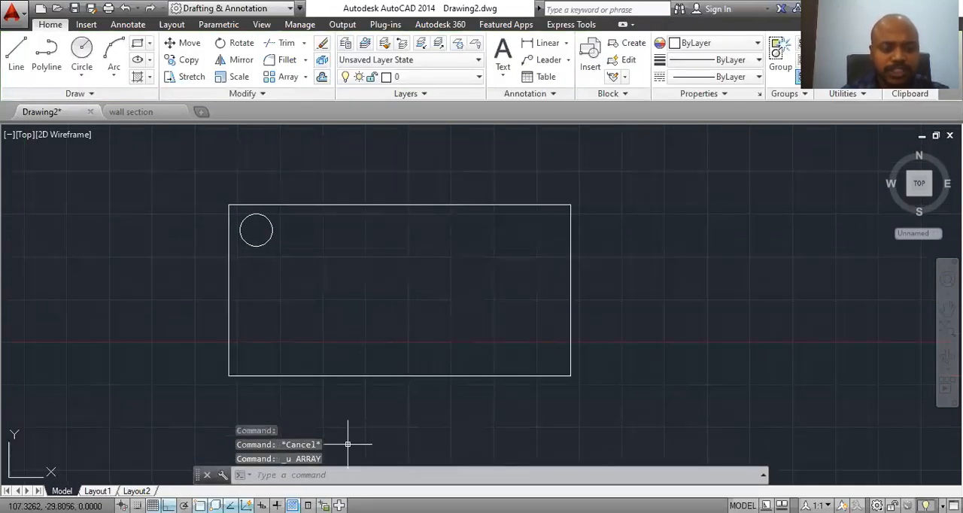
# Step: Start a new rectangular array of the circle and make it associative
pyautogui.write('ar')
pyautogui.press('Return')
pyautogui.click(249, 244)
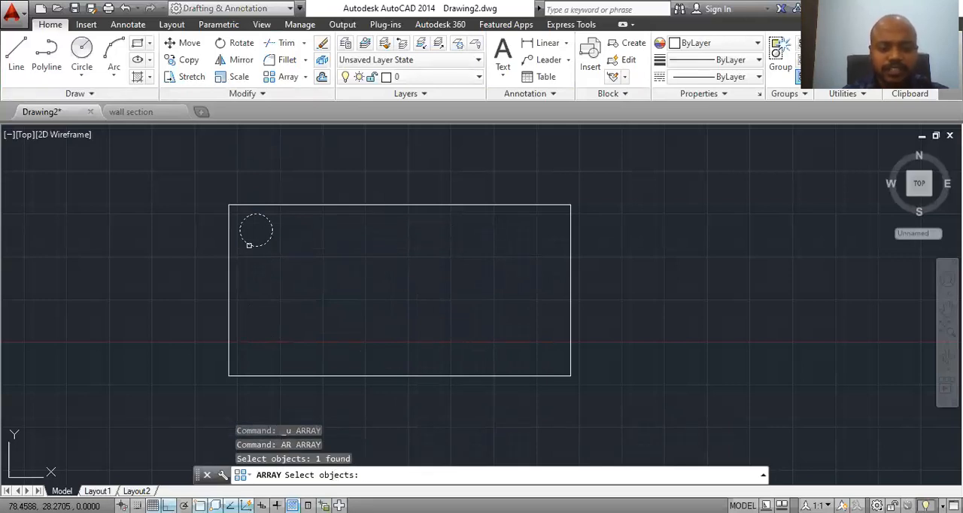
pyautogui.press('Return')
pyautogui.write('r')
pyautogui.press('Return')
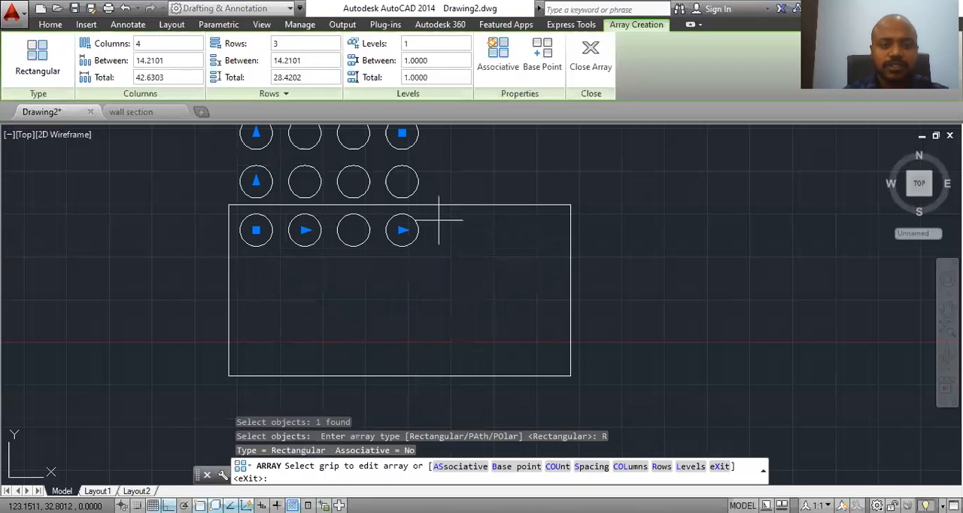
pyautogui.click(502, 66)
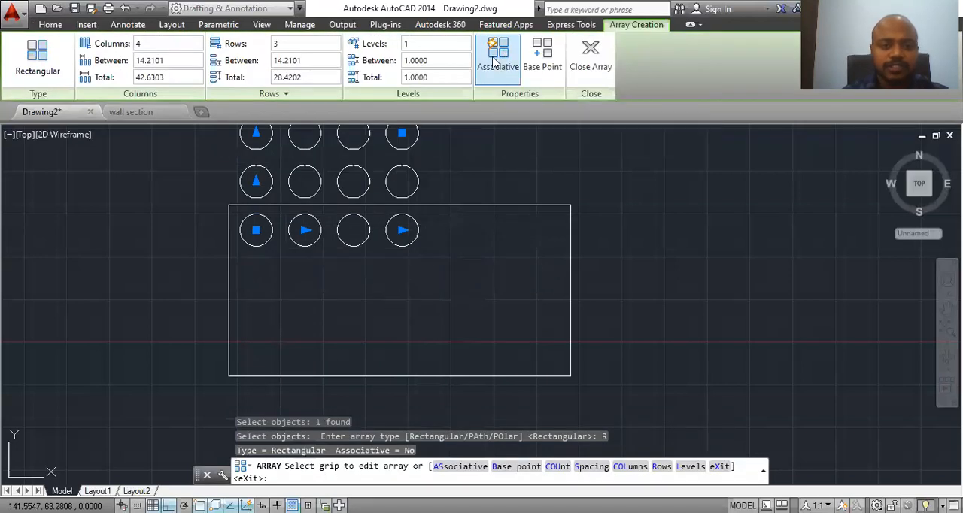
# Step: Point the associative array's 3 rows downward into the rectangle, finish it, and check that it selects as one object
pyautogui.click(256, 134)
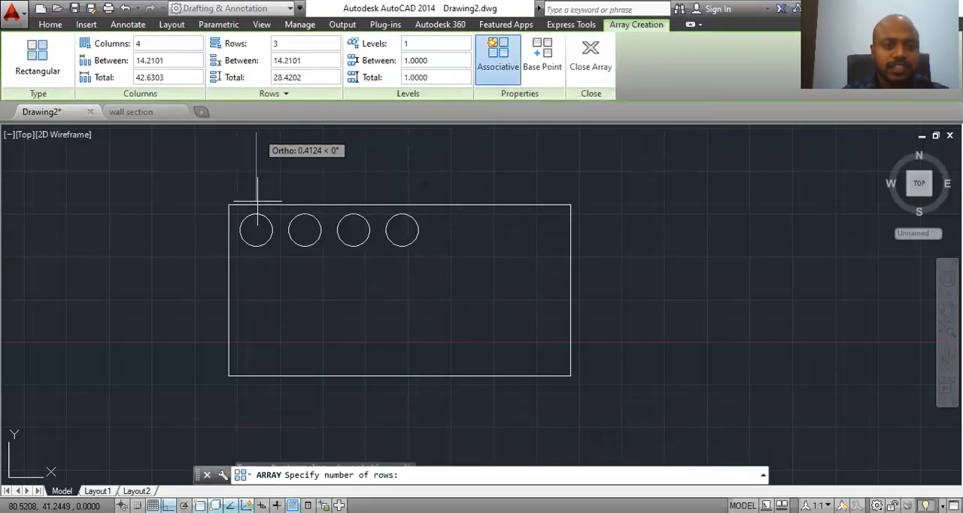
pyautogui.click(257, 374)
pyautogui.click(590, 57)
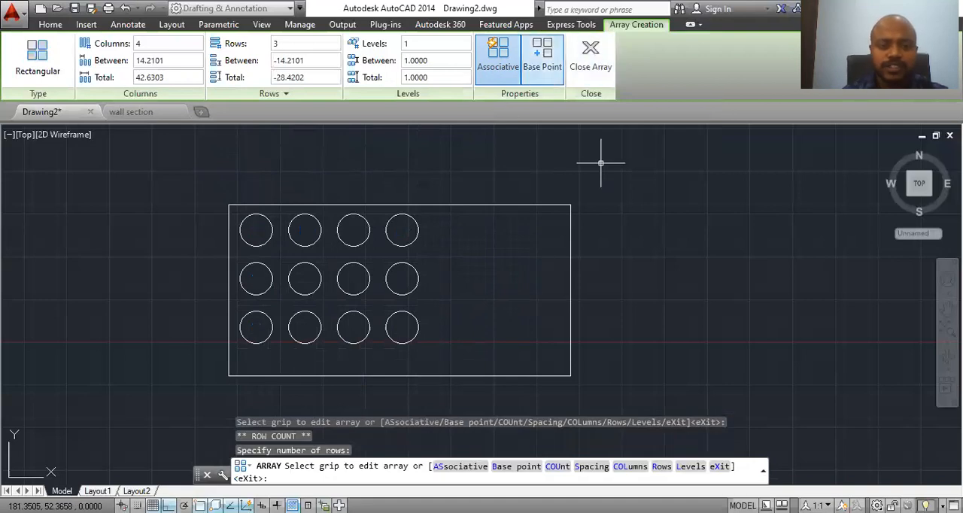
pyautogui.click(364, 219)
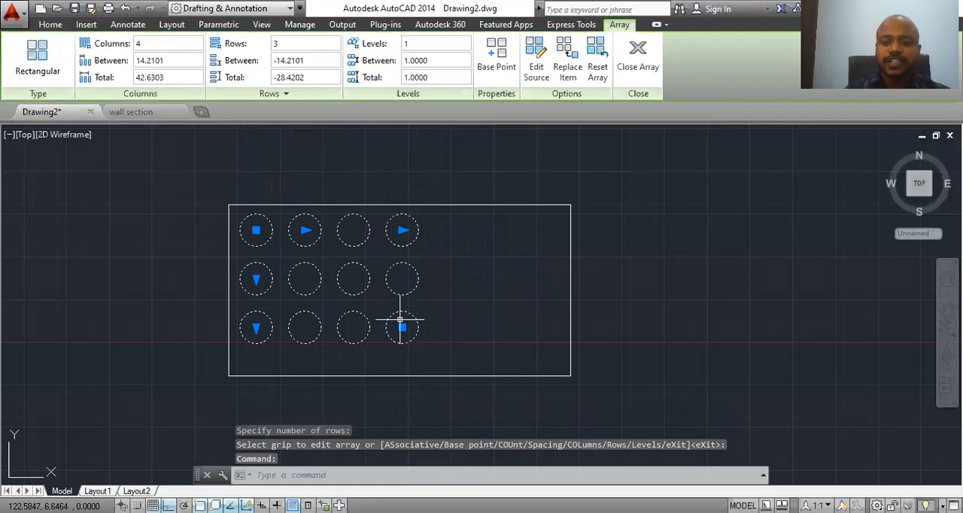
pyautogui.click(638, 67)
# Step: Draw a circle with a radius of 50 in the empty area to the right of the rectangle
pyautogui.scroll(-2, 490, 300)
pyautogui.scroll(2, 491, 301)
pyautogui.moveTo(511, 277); pyautogui.dragTo(381, 258, button='middle')
pyautogui.moveTo(477, 306); pyautogui.dragTo(324, 323, button='middle')
pyautogui.moveTo(399, 309); pyautogui.dragTo(398, 298, button='middle')
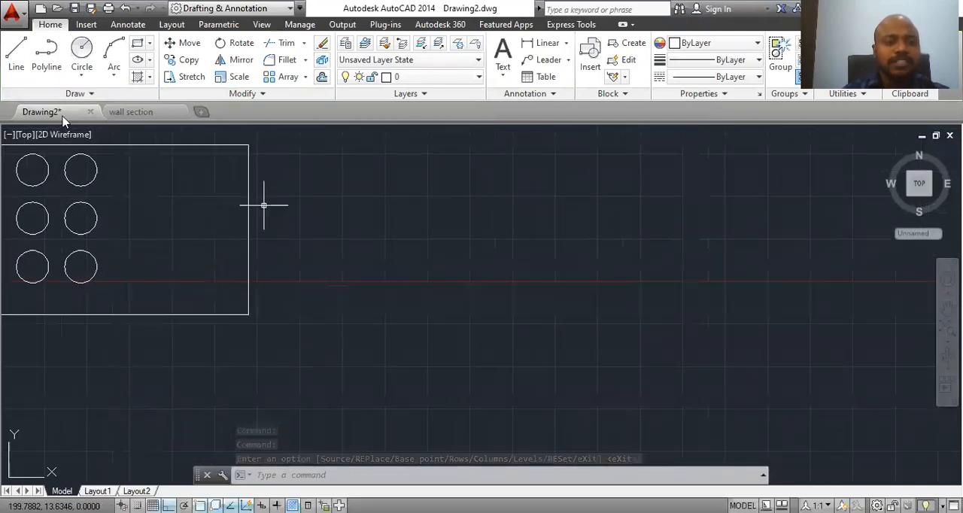
pyautogui.click(96, 65)
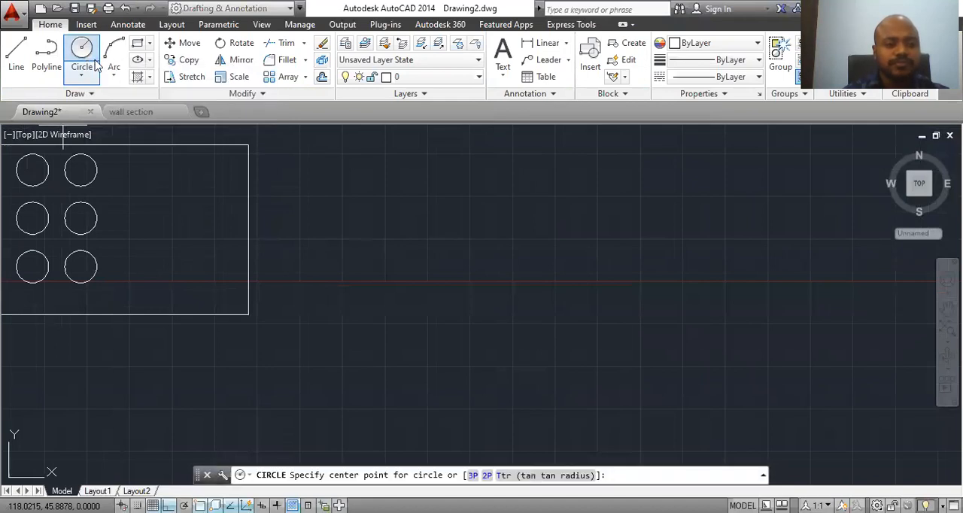
pyautogui.click(520, 240)
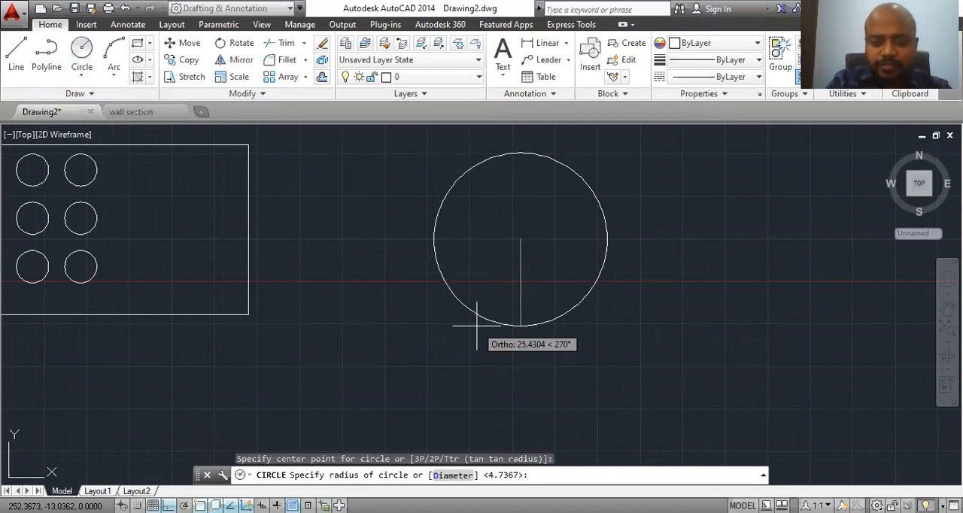
pyautogui.write('50')
pyautogui.press('Return')
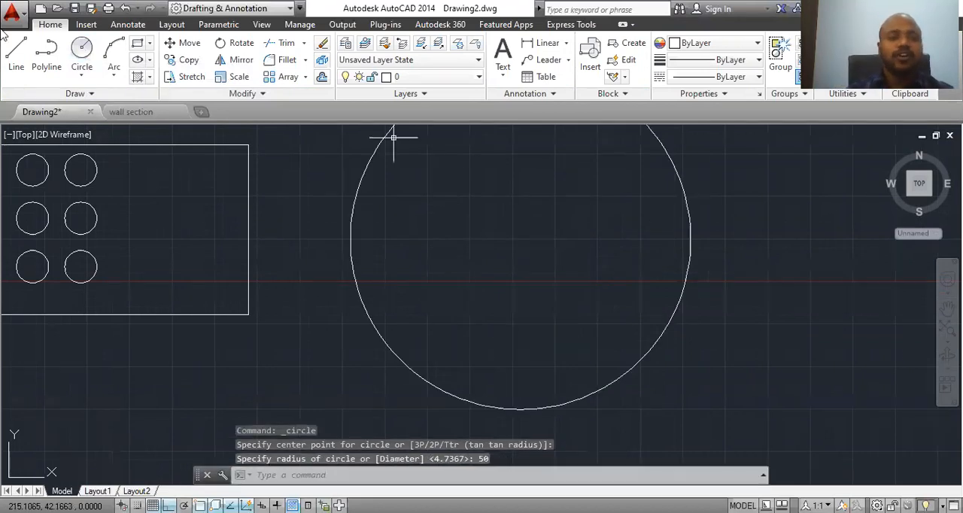
# Step: Draw a circle with a radius of 10 centred on the bottom quadrant of the large circle
pyautogui.click(81, 55)
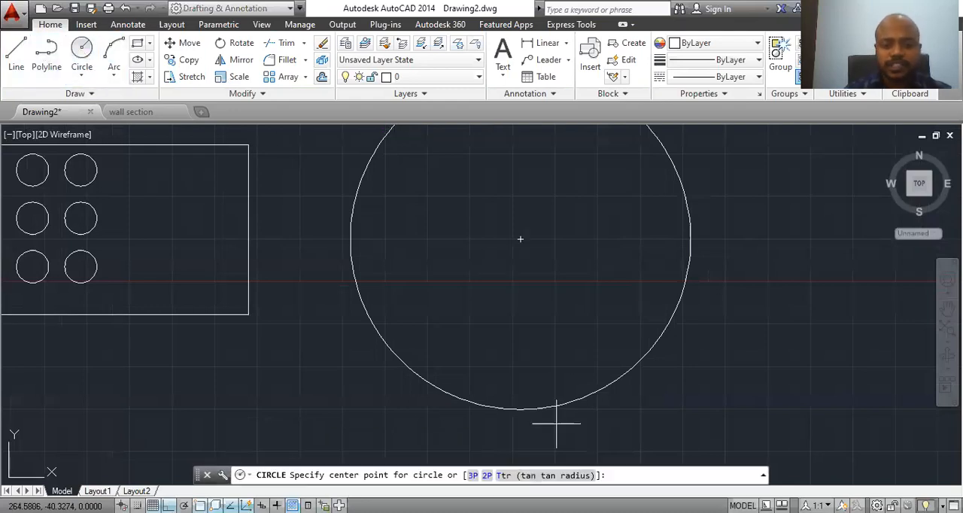
pyautogui.click(521, 410)
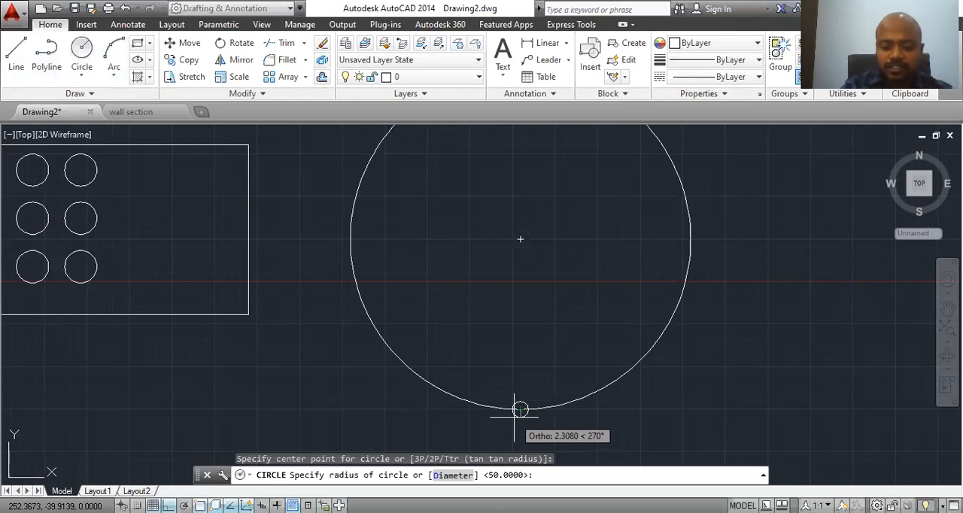
pyautogui.write('10')
pyautogui.press('Return')
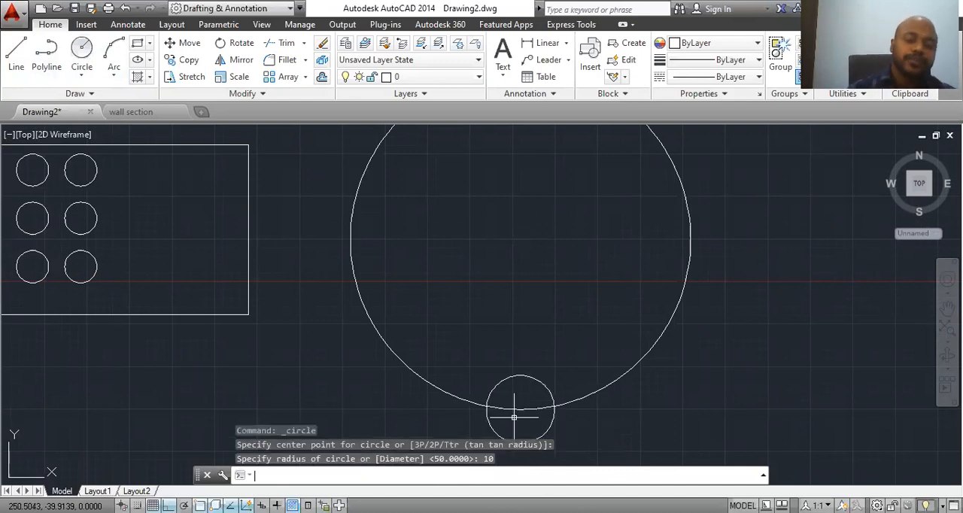
pyautogui.press('Escape')
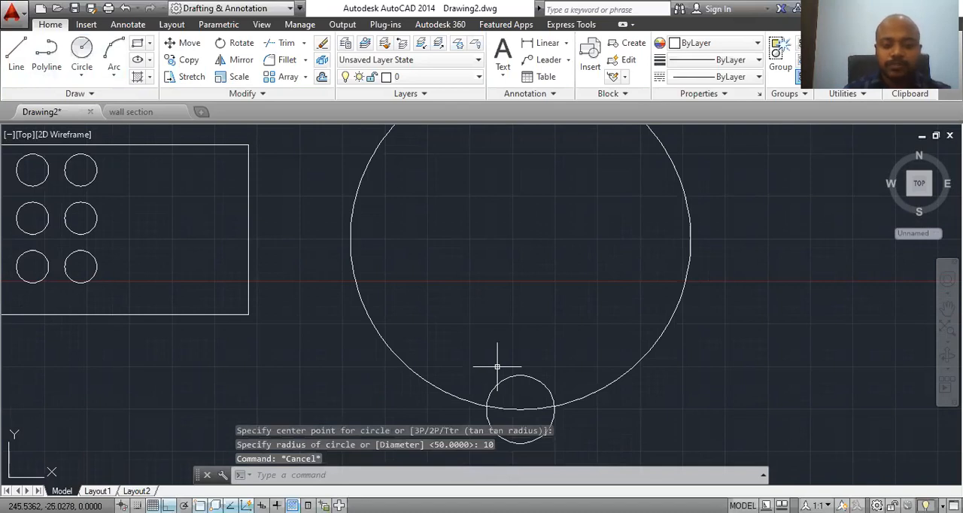
# Step: Trim the small circle's part outside the large circle and the large circle's arc inside the small one, leaving a notch
pyautogui.write('tr')
pyautogui.press('Return')
pyautogui.press('Return')
pyautogui.click(521, 441)
pyautogui.click(520, 412)
pyautogui.press('Escape')
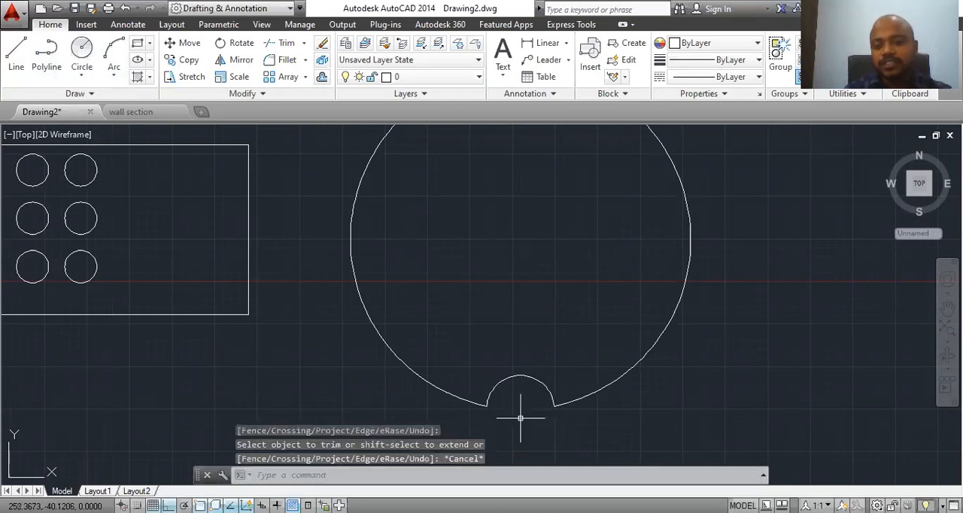
# Step: Create a polar array of the notch arc around the centre of the large circle
pyautogui.scroll(-1, 507, 430)
pyautogui.moveTo(553, 409); pyautogui.dragTo(531, 368, button='middle')
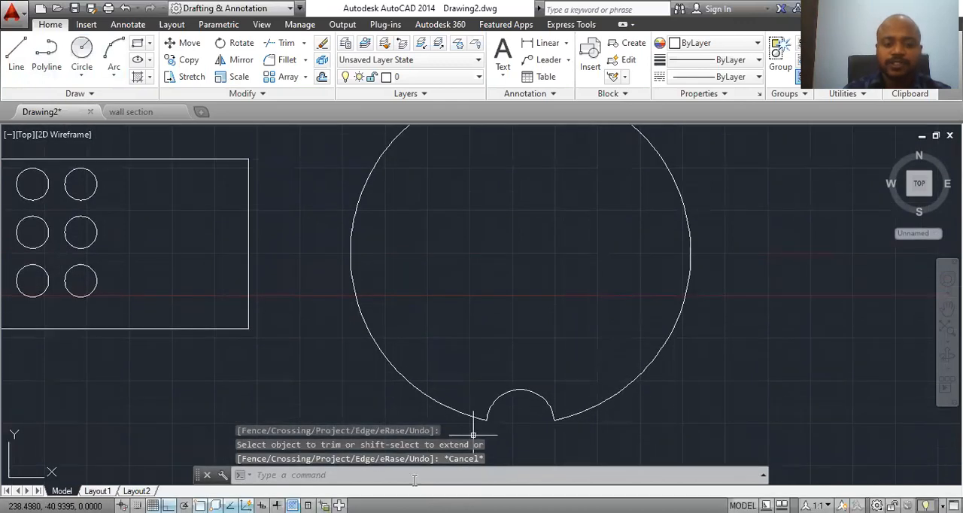
pyautogui.write('ar')
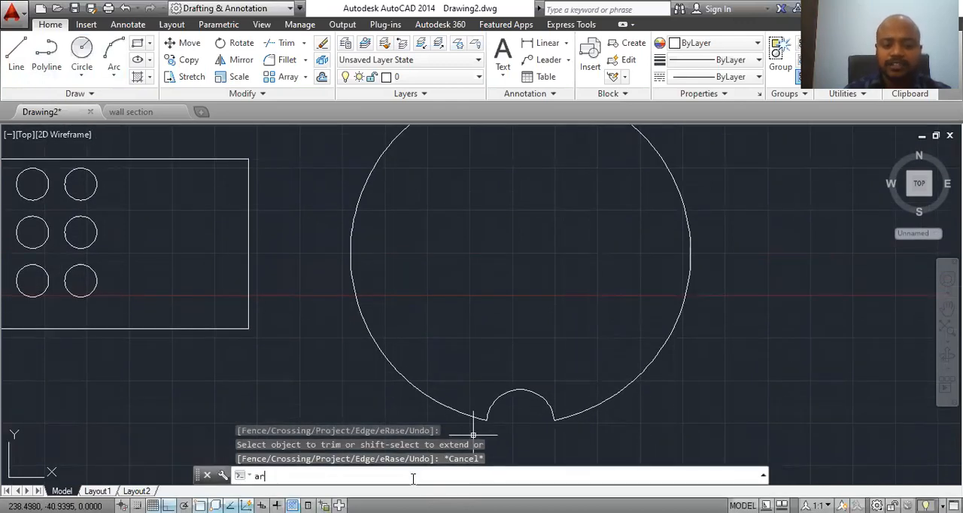
pyautogui.press('Return')
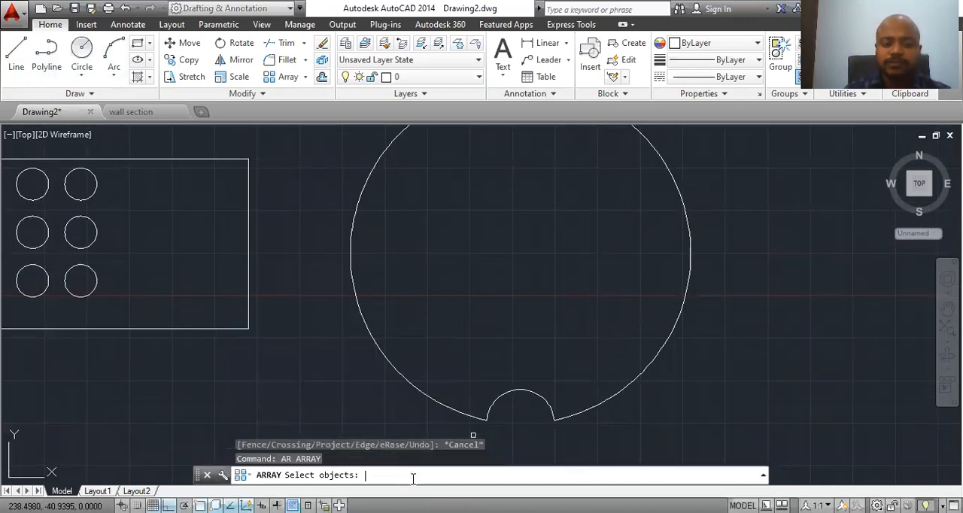
pyautogui.click(497, 399)
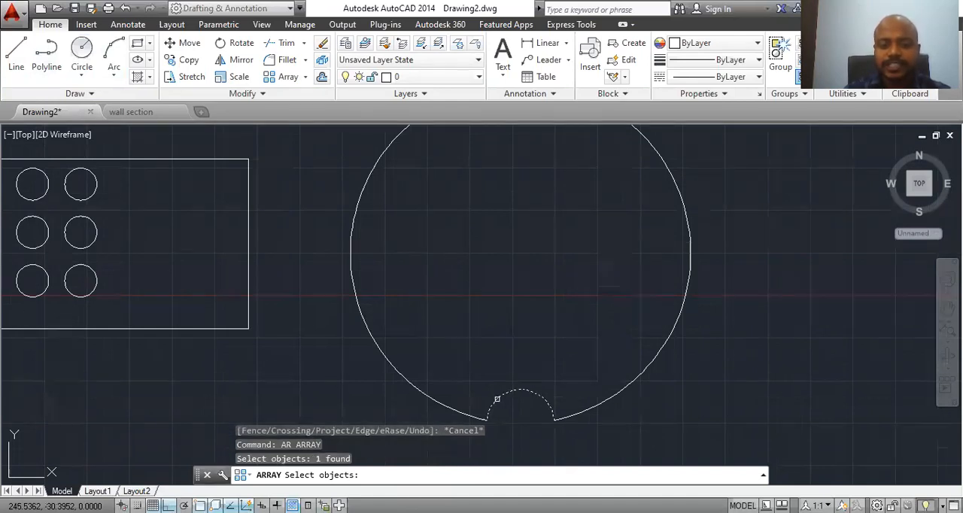
pyautogui.press('Return')
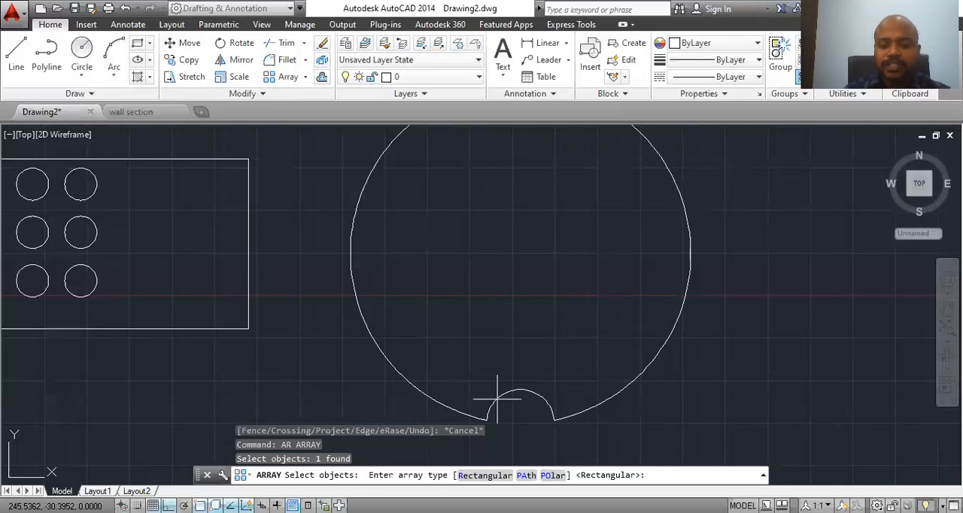
pyautogui.click(552, 475)
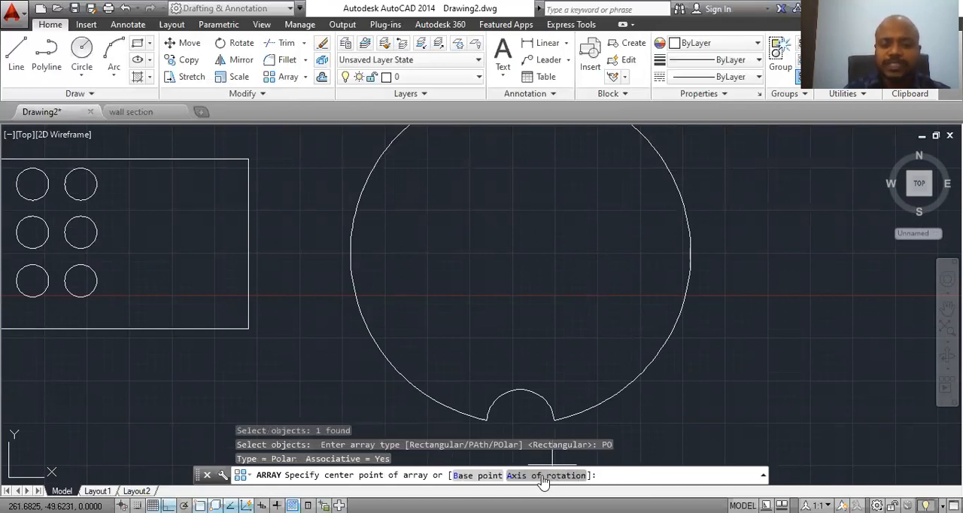
pyautogui.click(520, 253)
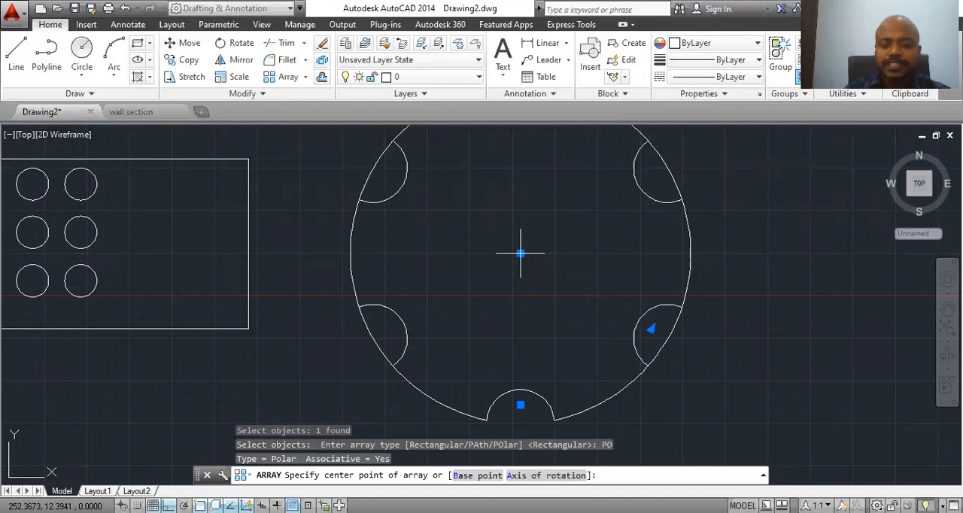
# Step: Set the number of items in the polar array to 10
pyautogui.moveTo(572, 368)
pyautogui.mouseDown(button='middle')
pyautogui.moveTo(585, 383)
pyautogui.moveTo(557, 415)
pyautogui.moveTo(568, 392)
pyautogui.mouseUp(button='middle')
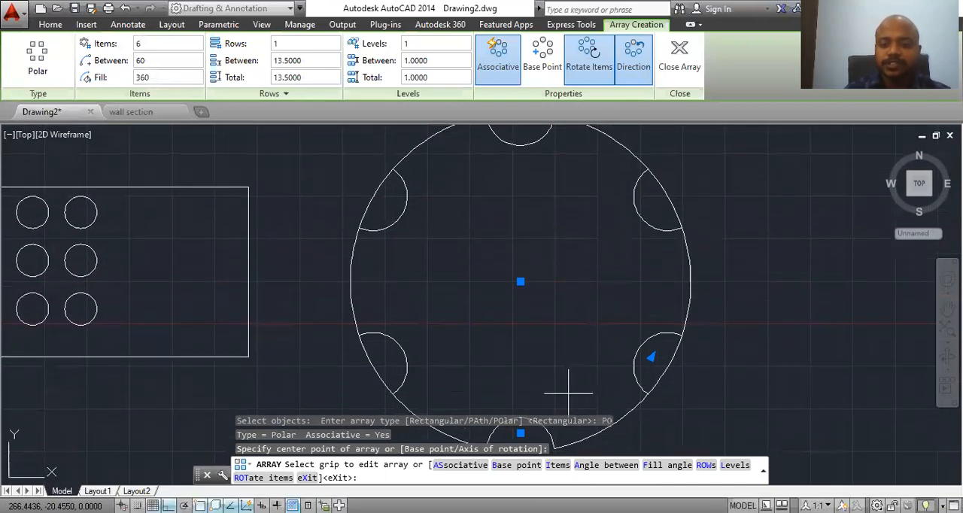
pyautogui.click(949, 336)
pyautogui.click(888, 337)
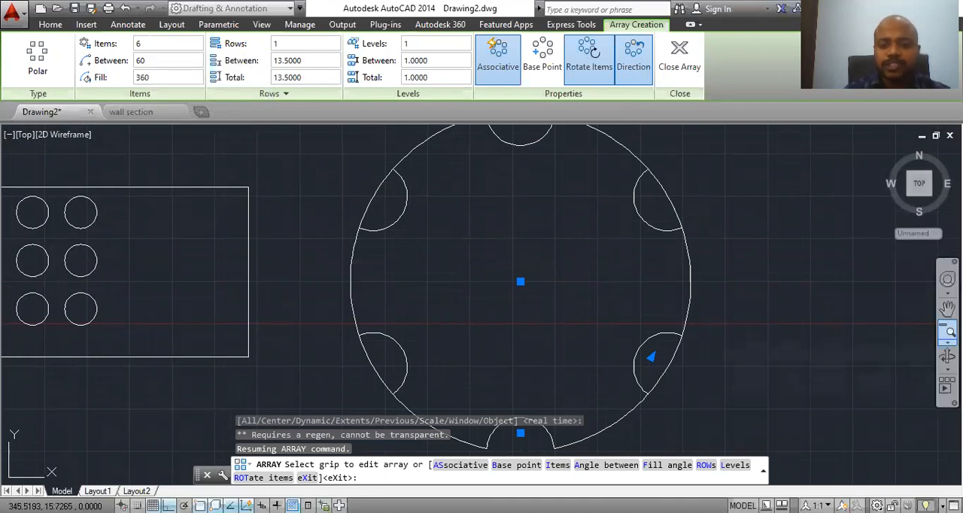
pyautogui.click(146, 43)
pyautogui.moveTo(147, 43); pyautogui.dragTo(118, 49)
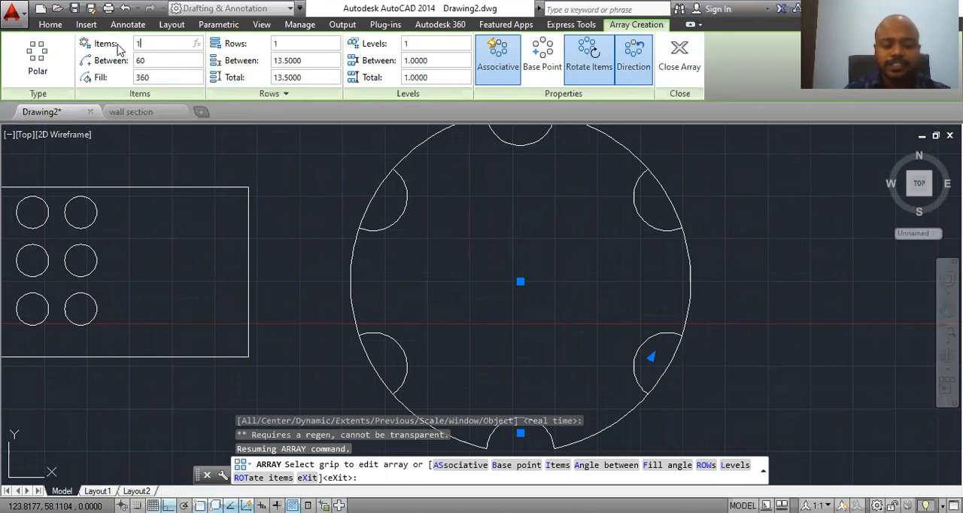
pyautogui.write('10')
pyautogui.press('Return')
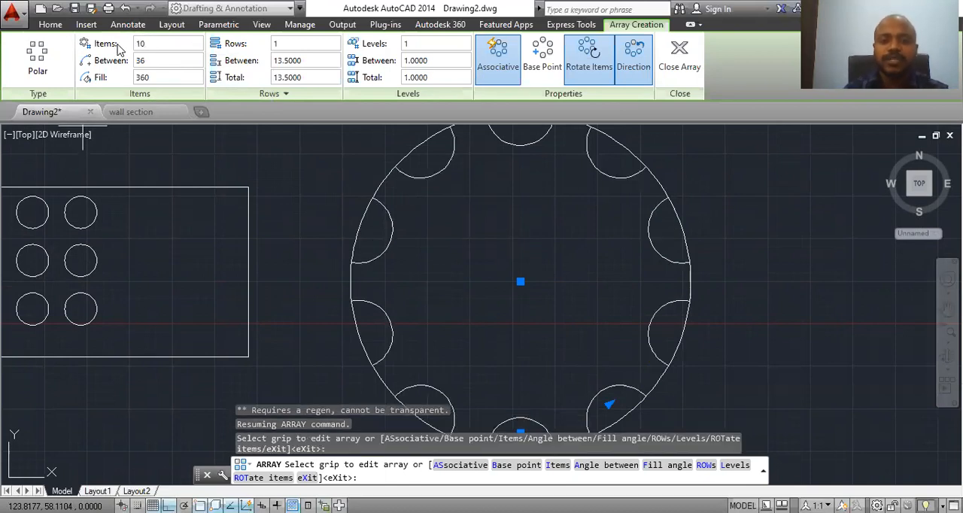
# Step: Try the polar array with 2 rows, and set the row count back to 1
pyautogui.moveTo(291, 44); pyautogui.dragTo(249, 36)
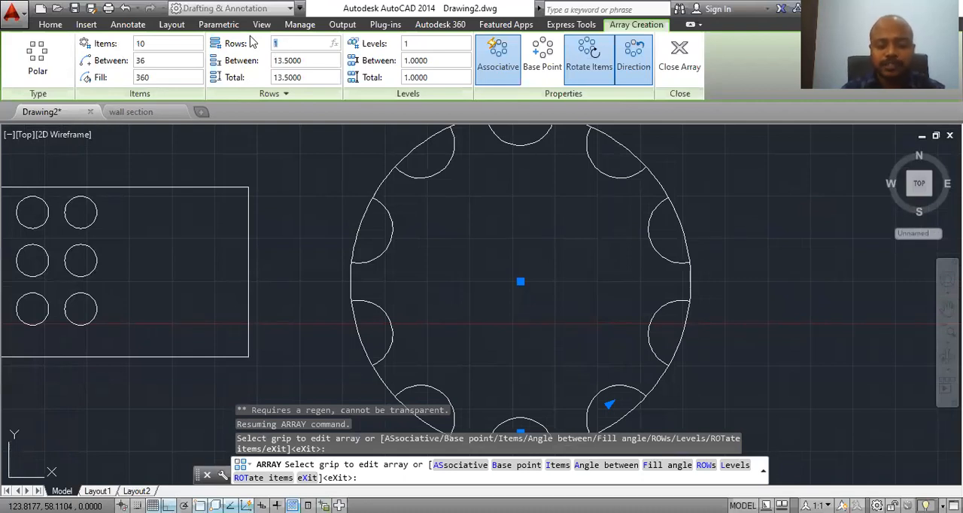
pyautogui.press('Return')
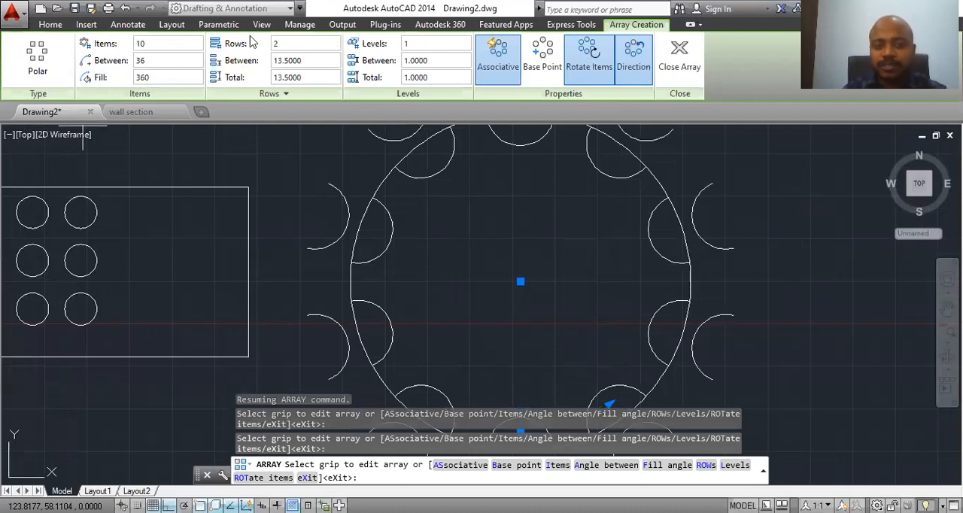
pyautogui.moveTo(283, 43); pyautogui.dragTo(251, 47)
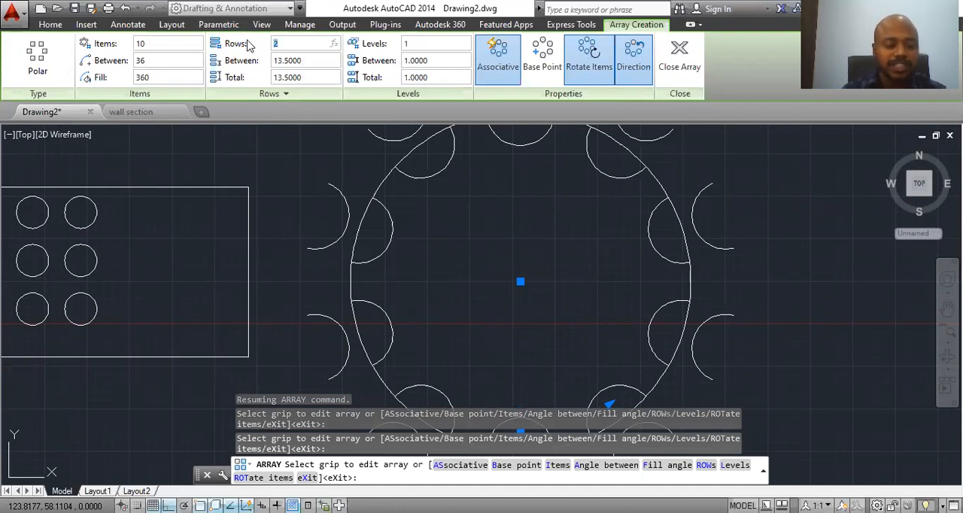
pyautogui.write('1')
pyautogui.press('Return')
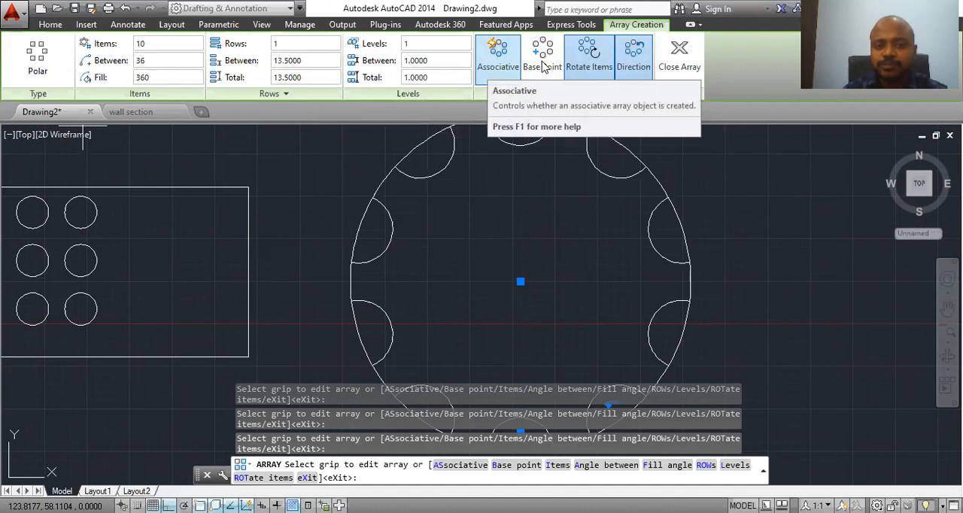
# Step: Finish the polar array of notch arcs and bring the whole notched circle into view
pyautogui.click(687, 66)
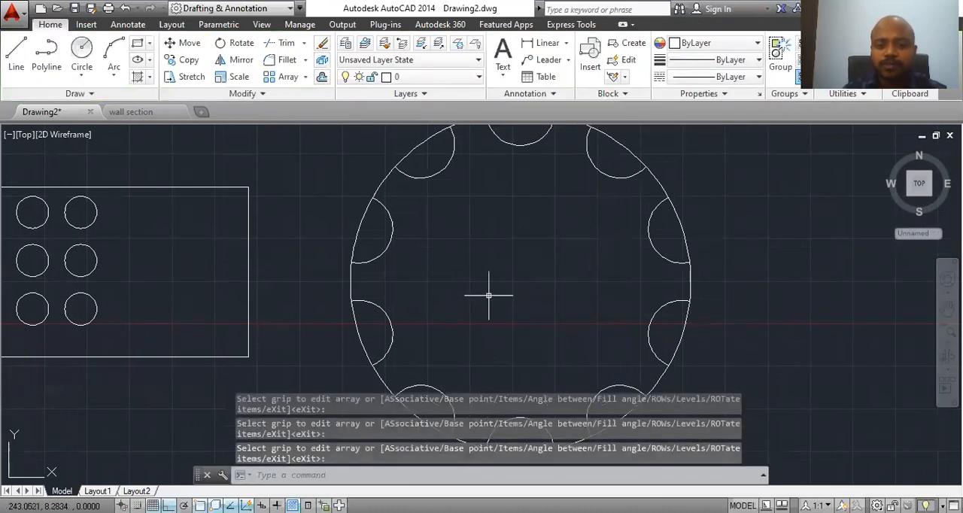
pyautogui.scroll(-1, 474, 262)
pyautogui.click(949, 332)
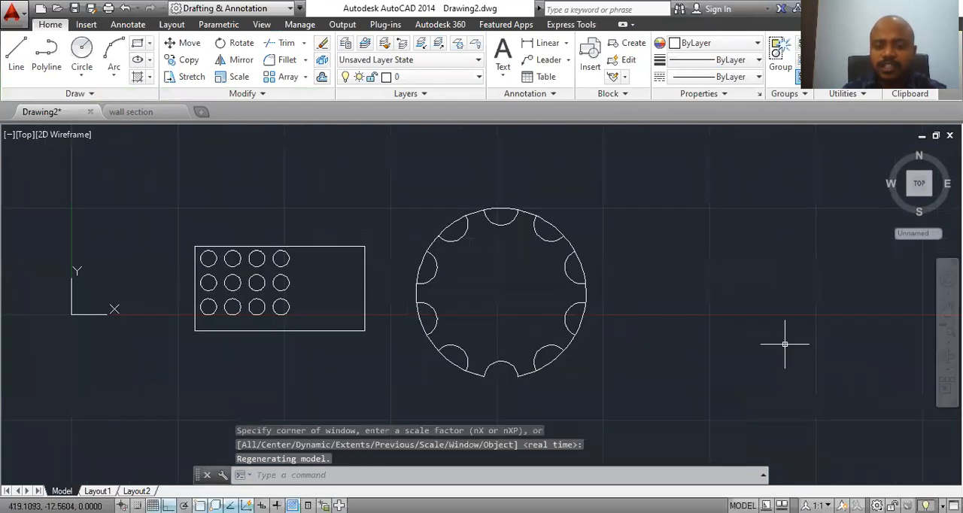
pyautogui.scroll(1, 599, 344)
pyautogui.scroll(-1, 599, 348)
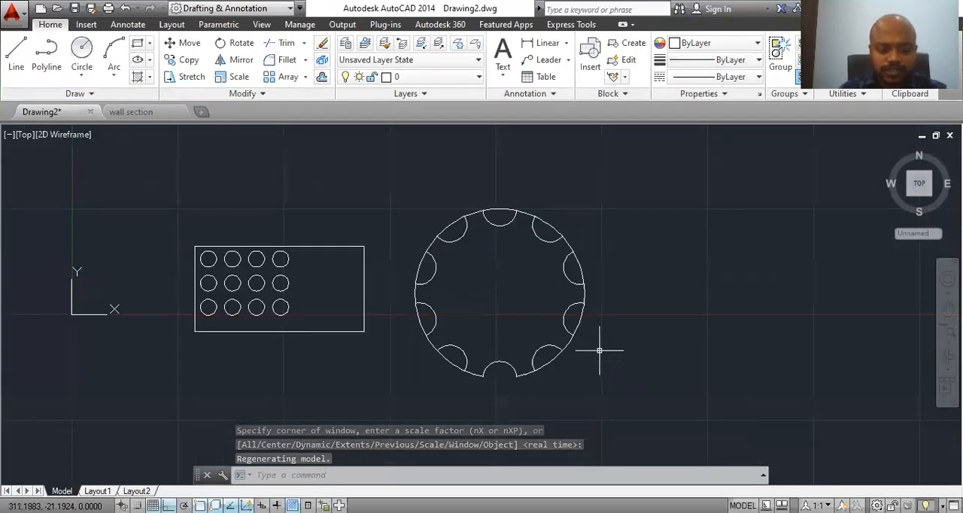
# Step: Trim the large circle's segments across all the arrayed notch arcs, leaving a gear-like outline, and end the Trim command
pyautogui.write('tr')
pyautogui.press('Return')
pyautogui.press('Return')
pyautogui.click(449, 360)
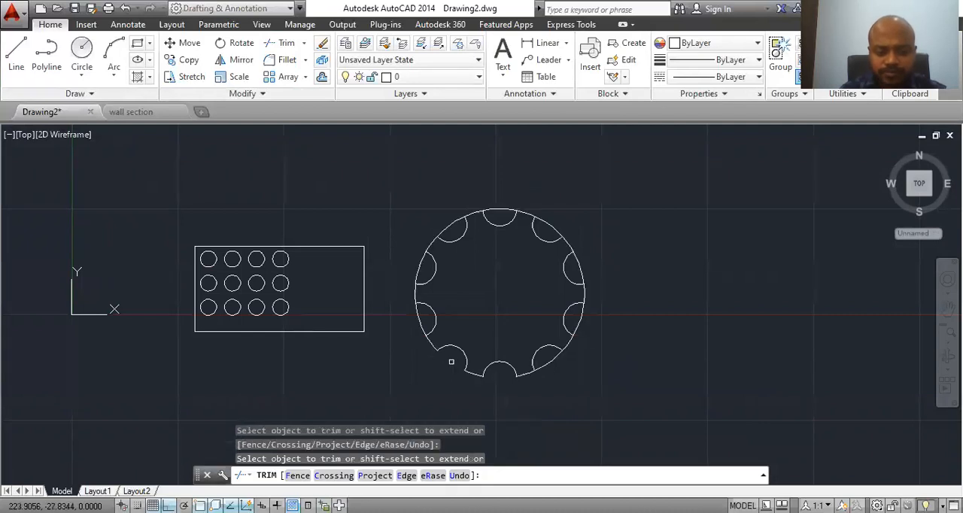
pyautogui.click(418, 270)
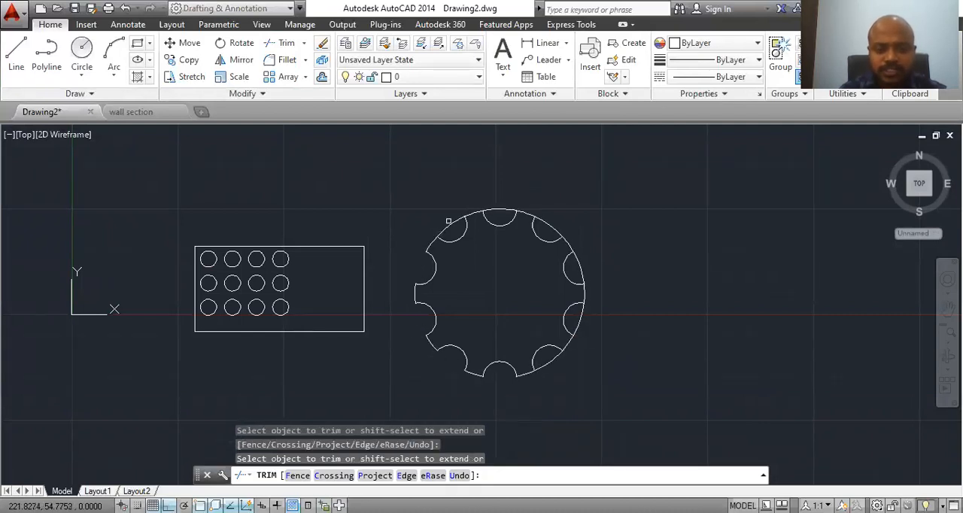
pyautogui.click(453, 222)
pyautogui.click(498, 210)
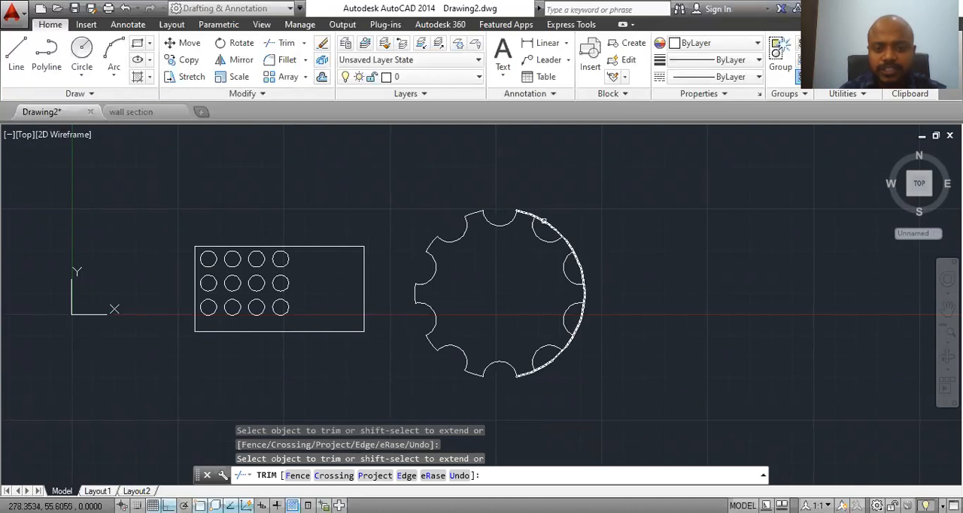
pyautogui.click(581, 272)
pyautogui.click(578, 320)
pyautogui.click(550, 359)
pyautogui.moveTo(547, 348); pyautogui.dragTo(338, 339, button='middle')
pyautogui.scroll(-2, 413, 342)
pyautogui.press('Escape')
# Step: Draw a three-point arc bulging upward in the empty area to the right of the gear-like outline
pyautogui.scroll(4, 397, 323)
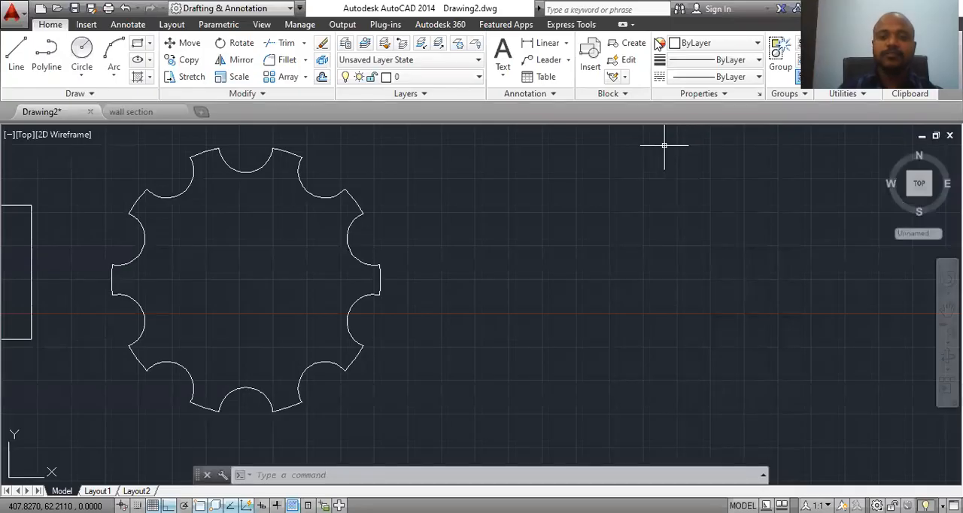
pyautogui.moveTo(449, 284); pyautogui.dragTo(282, 283, button='middle')
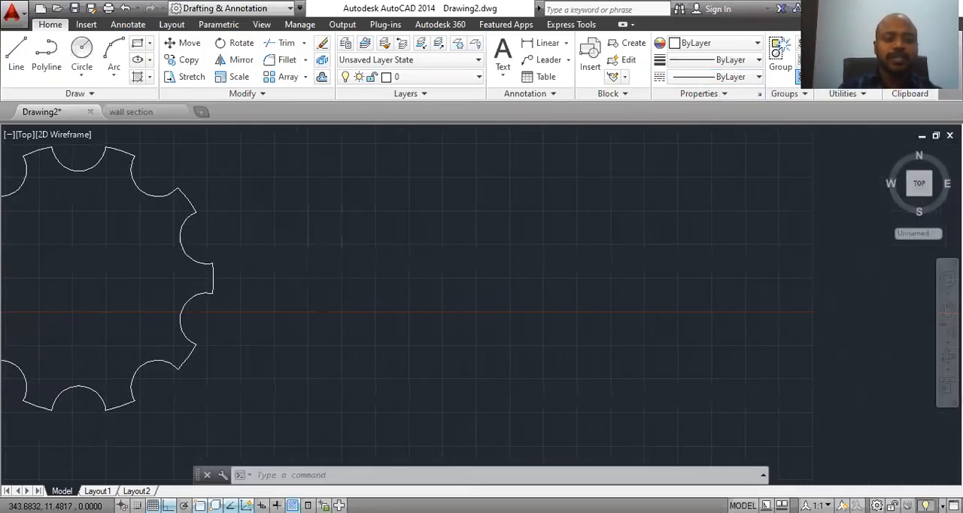
pyautogui.click(114, 76)
pyautogui.click(130, 97)
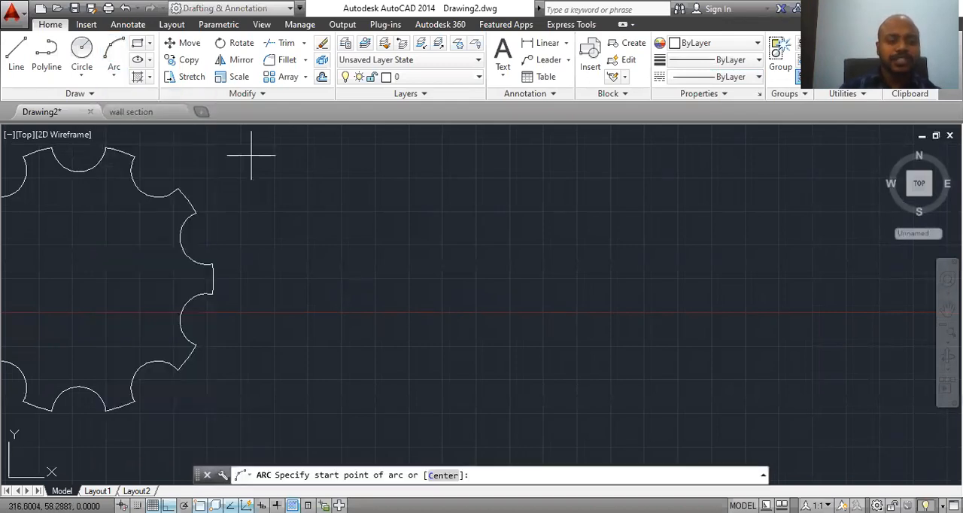
pyautogui.click(322, 284)
pyautogui.click(442, 215)
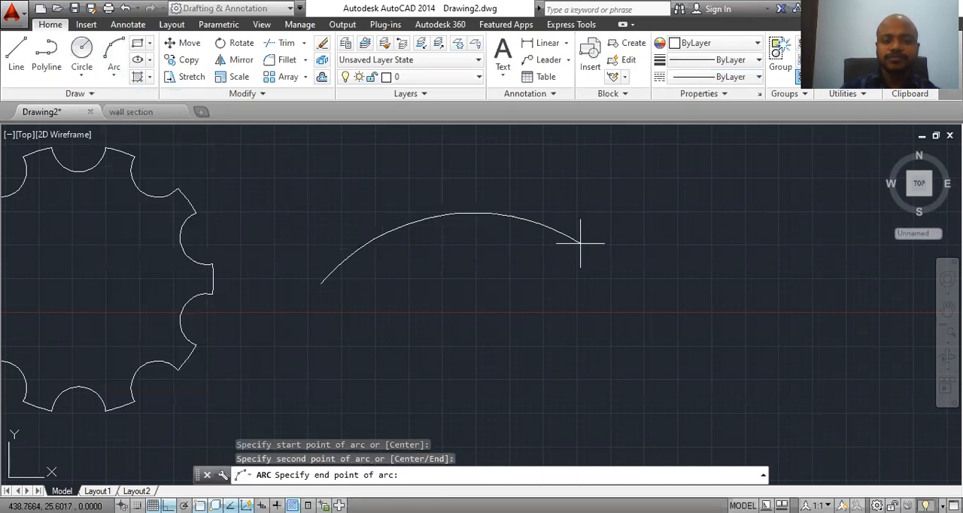
pyautogui.click(597, 273)
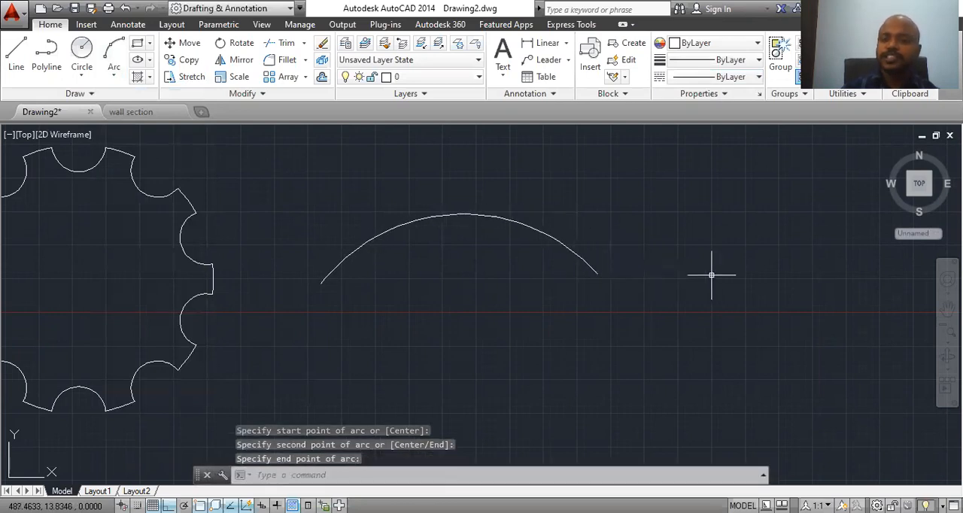
pyautogui.press('Escape')
# Step: Draw a small circle with a radius of about 6.5 centred on the left endpoint of the new arc
pyautogui.click(83, 57)
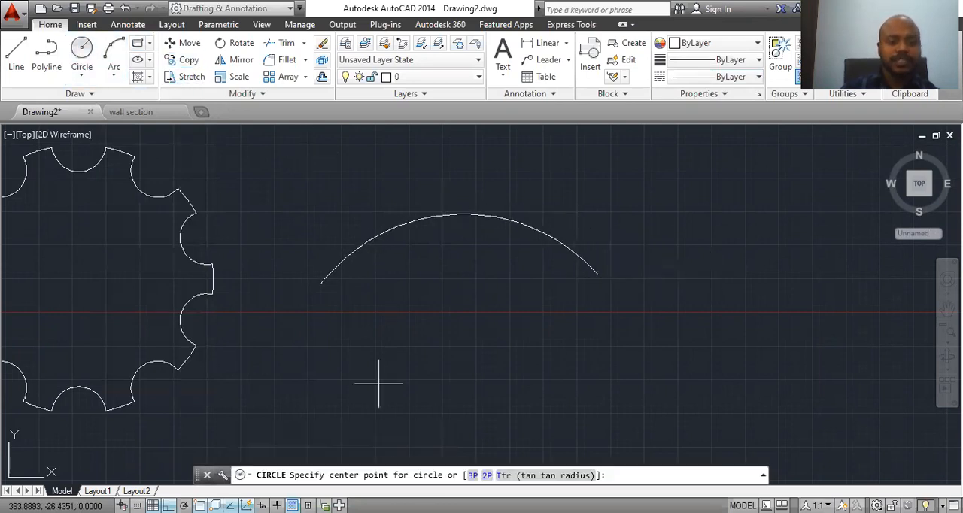
pyautogui.click(321, 284)
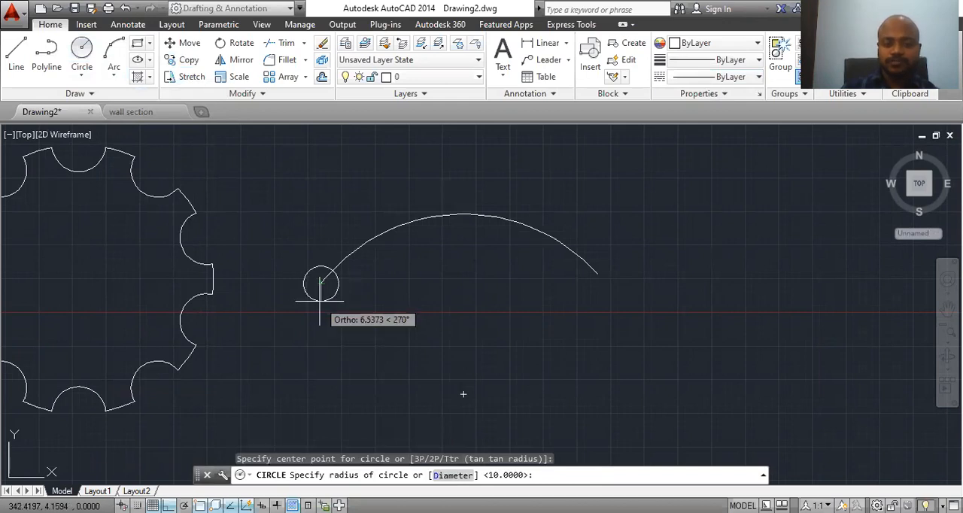
pyautogui.click(321, 301)
# Step: Create a path array of the small circle, using the three-point arc as the path curve
pyautogui.click(338, 475)
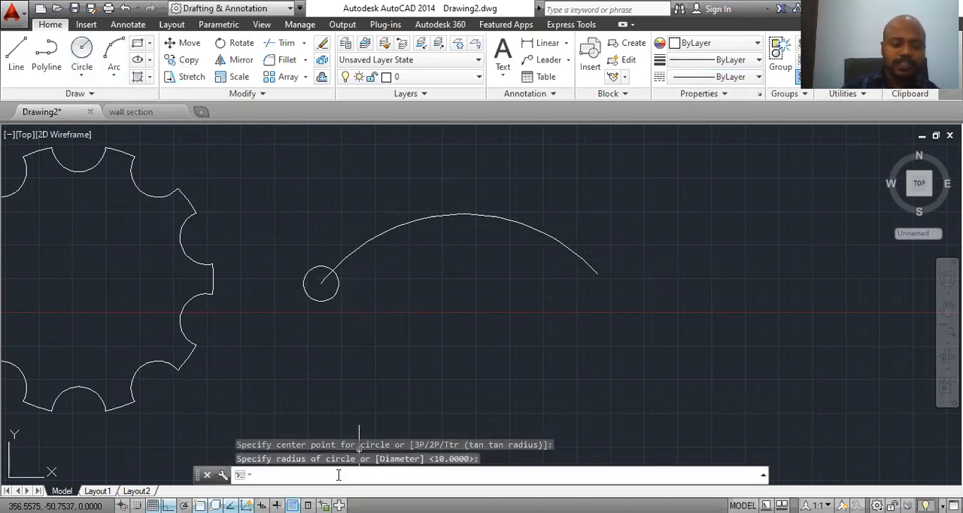
pyautogui.write('ar')
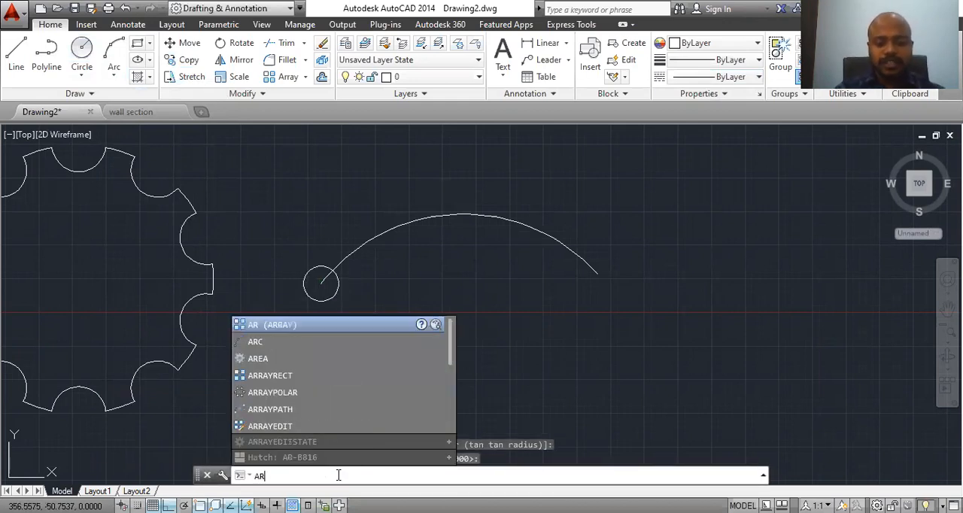
pyautogui.press('Return')
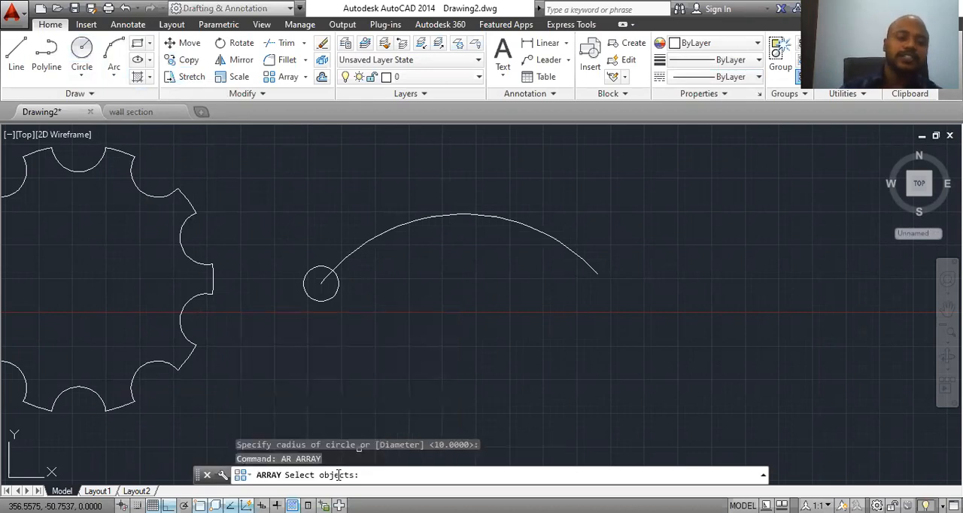
pyautogui.click(330, 301)
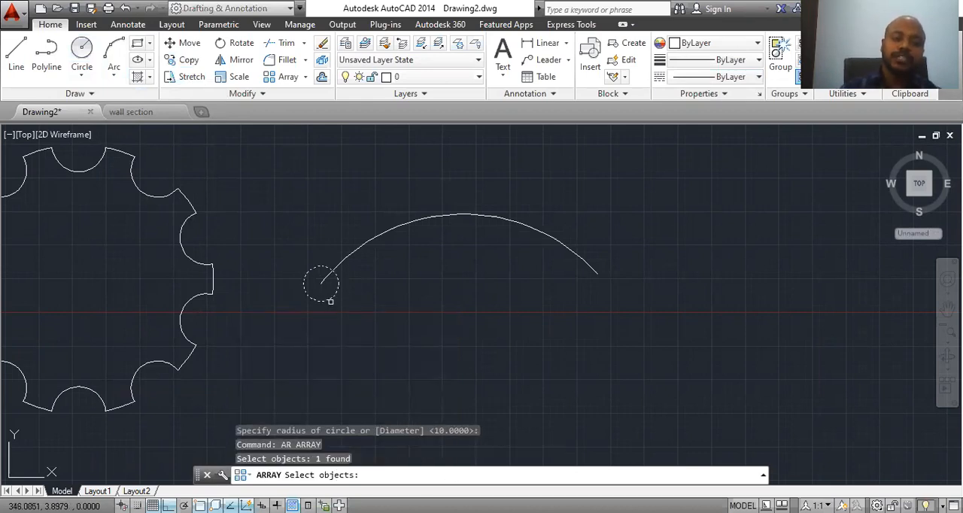
pyautogui.press('Return')
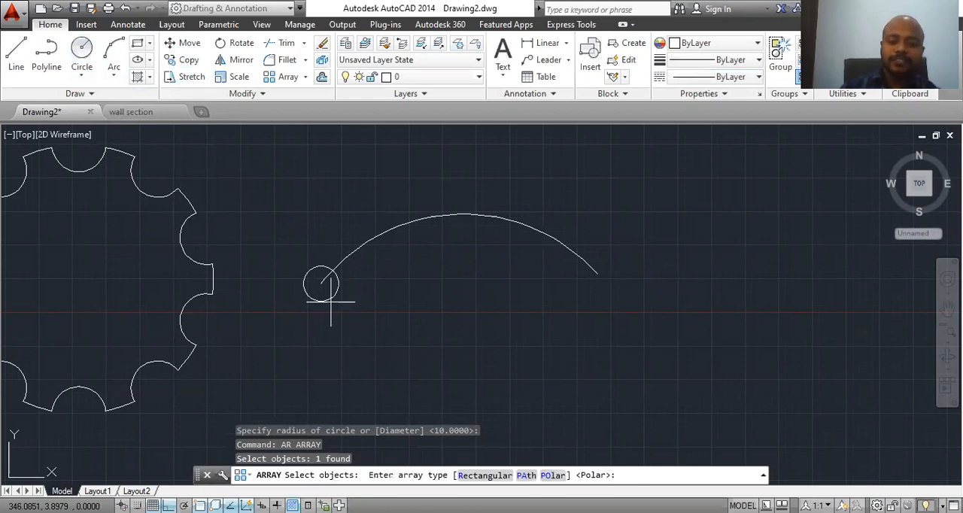
pyautogui.click(526, 475)
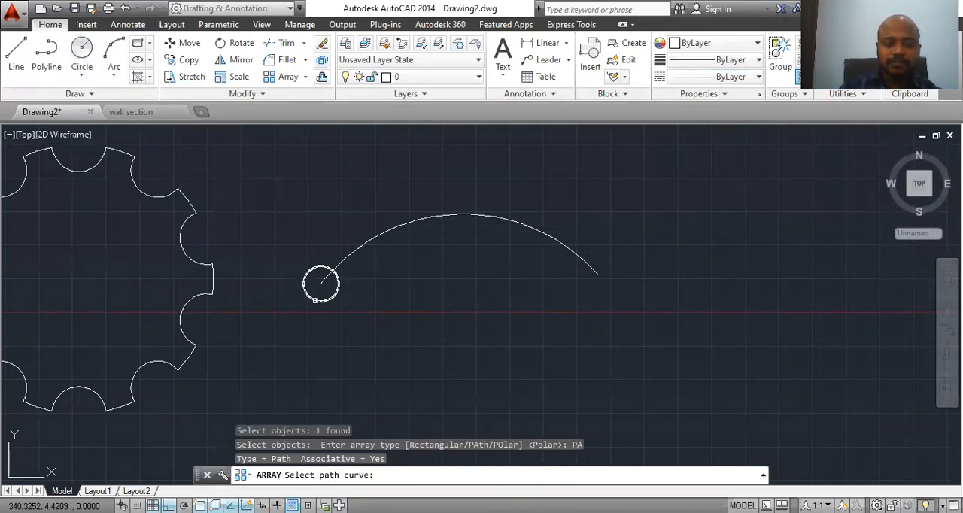
pyautogui.click(316, 299)
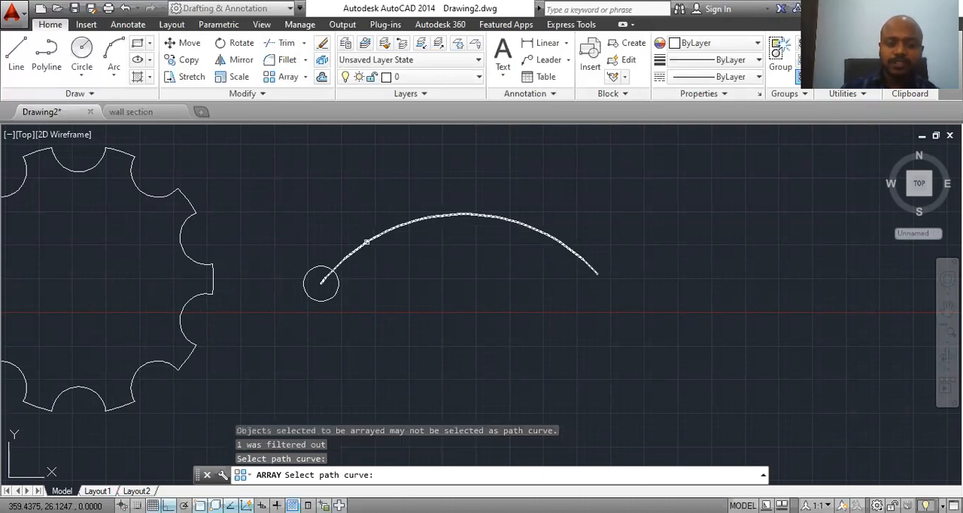
pyautogui.click(367, 242)
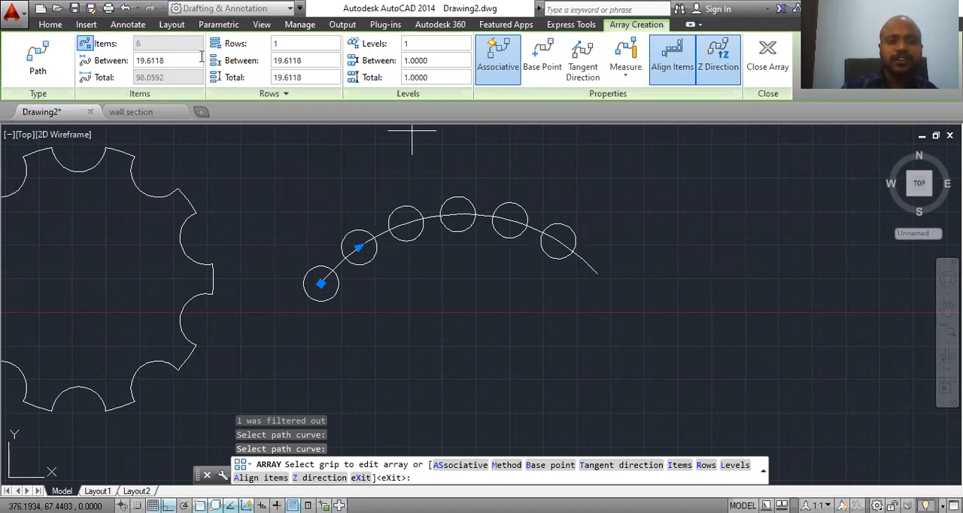
# Step: Unlock the path array's item count and try to set it to 8 items
pyautogui.click(85, 47)
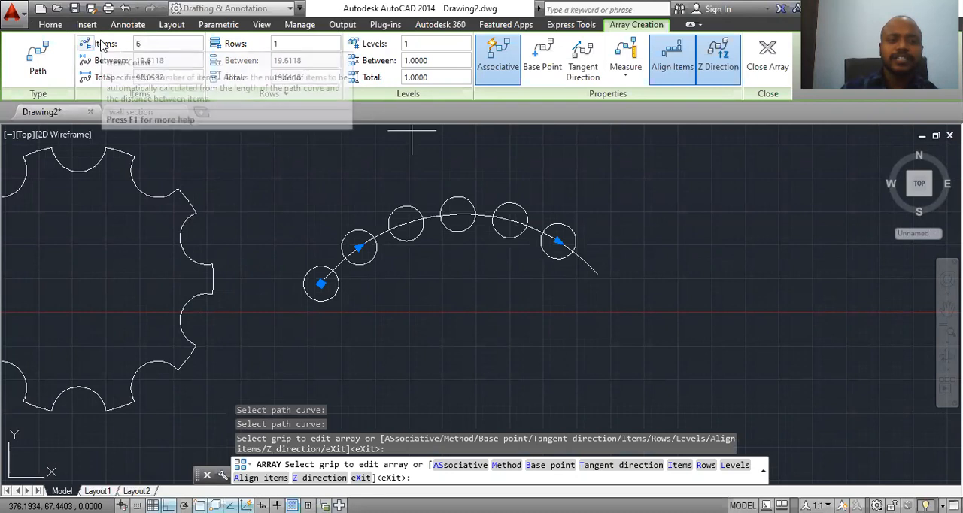
pyautogui.click(149, 47)
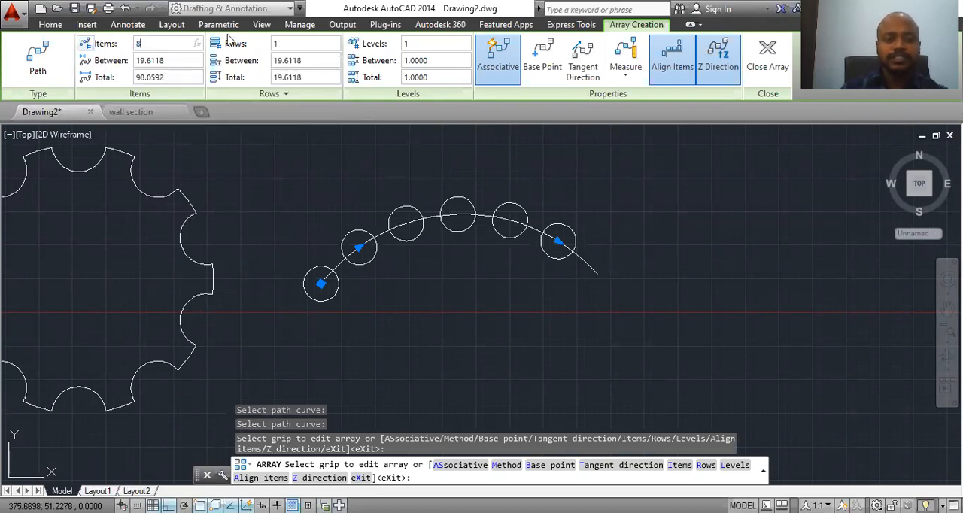
pyautogui.press('Return')
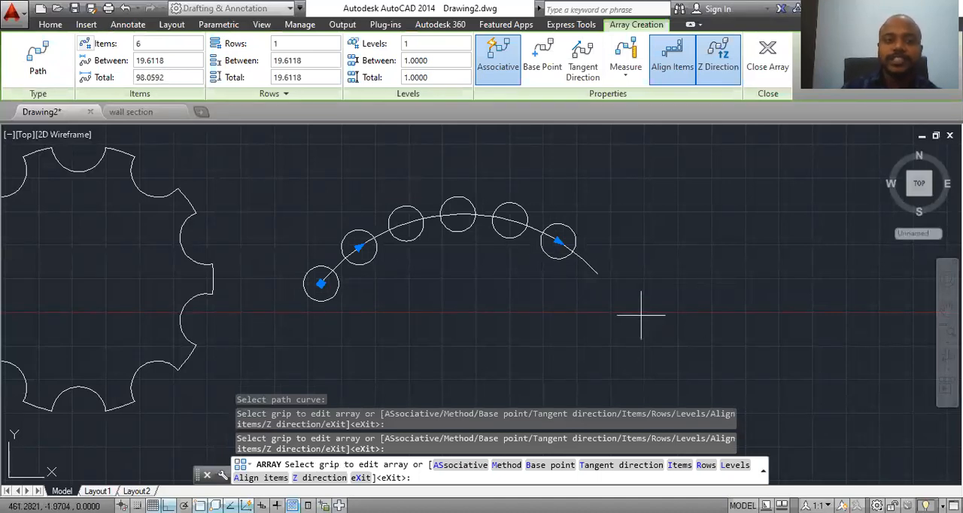
# Step: Set the spacing between the arrayed circles to 16 and the number of items to 8
pyautogui.click(160, 61)
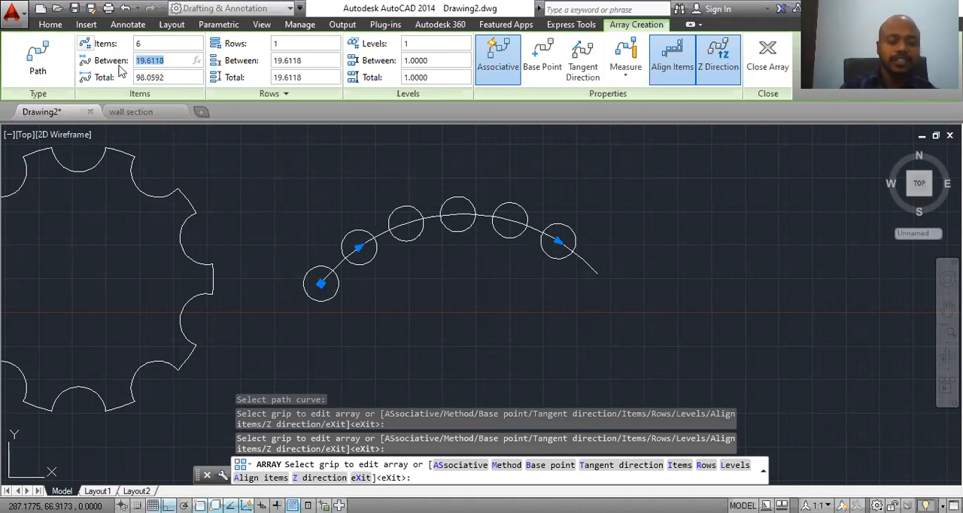
pyautogui.write('1')
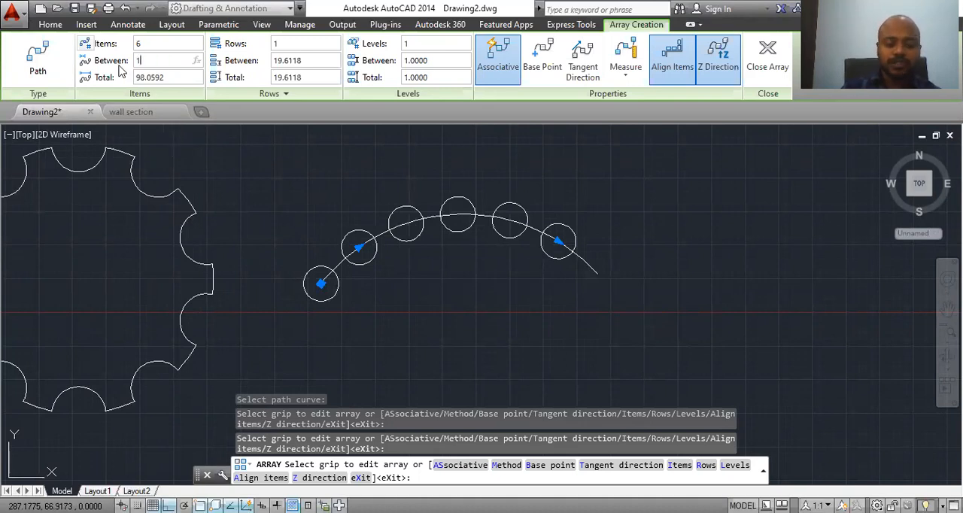
pyautogui.write('6')
pyautogui.press('Return')
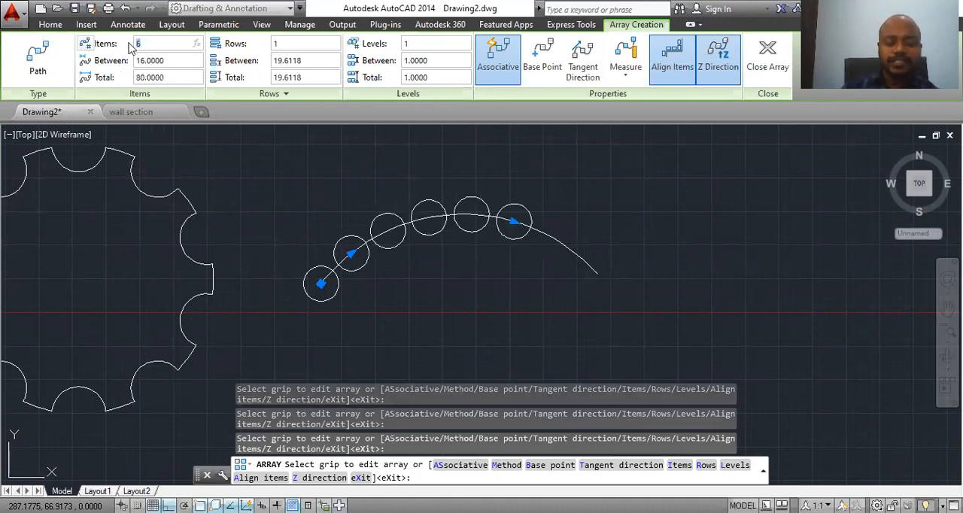
pyautogui.press('Return')
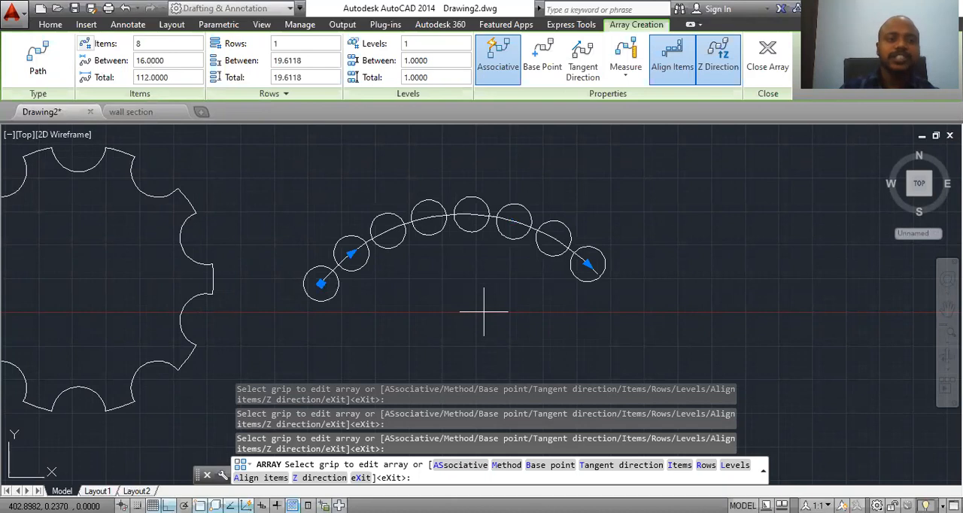
# Step: Give the path array 5 rows and close the array editing
pyautogui.click(287, 47)
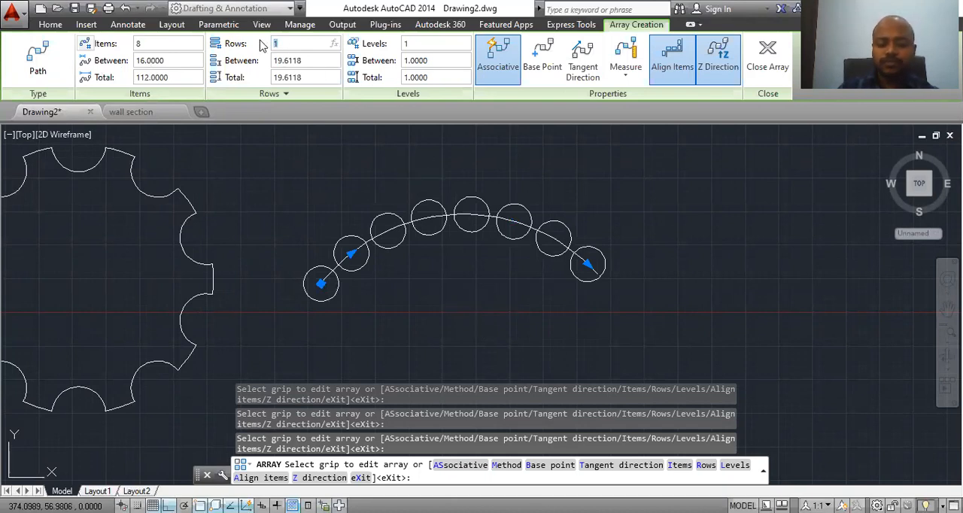
pyautogui.write('5')
pyautogui.press('Return')
pyautogui.scroll(-4, 598, 267)
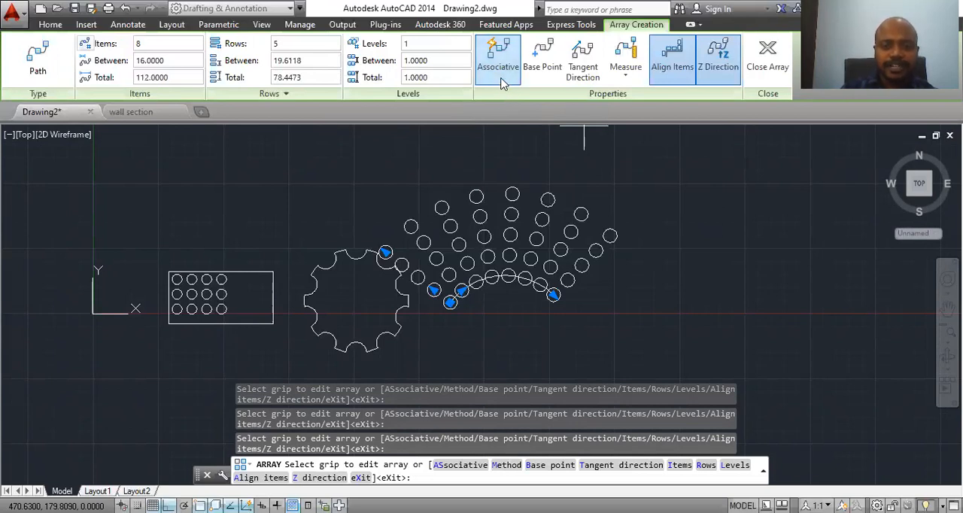
pyautogui.click(782, 60)
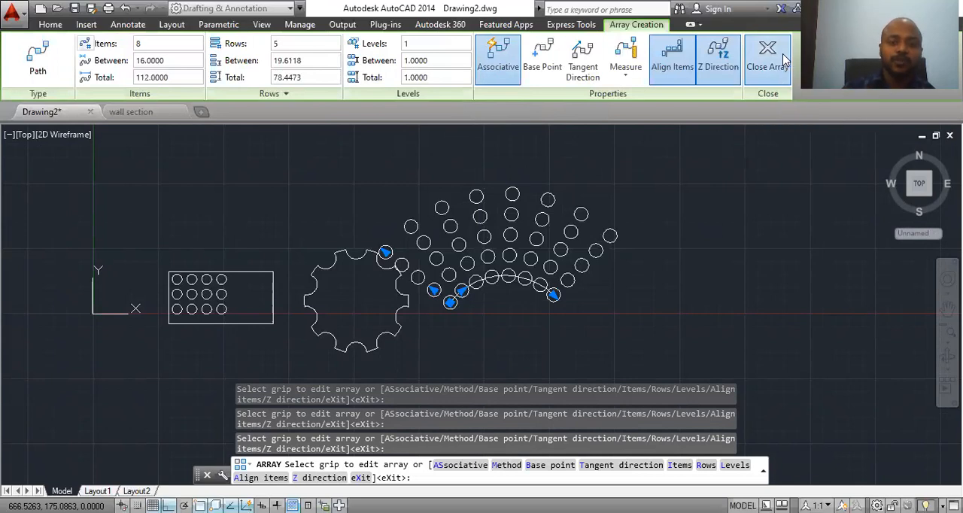
# Step: Draw a closed rectangle about 175 units wide from four separate lines in the empty area right of the arrayed circles
pyautogui.moveTo(438, 329)
pyautogui.mouseDown(button='middle')
pyautogui.moveTo(370, 323)
pyautogui.moveTo(323, 338)
pyautogui.moveTo(333, 326)
pyautogui.moveTo(275, 310)
pyautogui.mouseUp(button='middle')
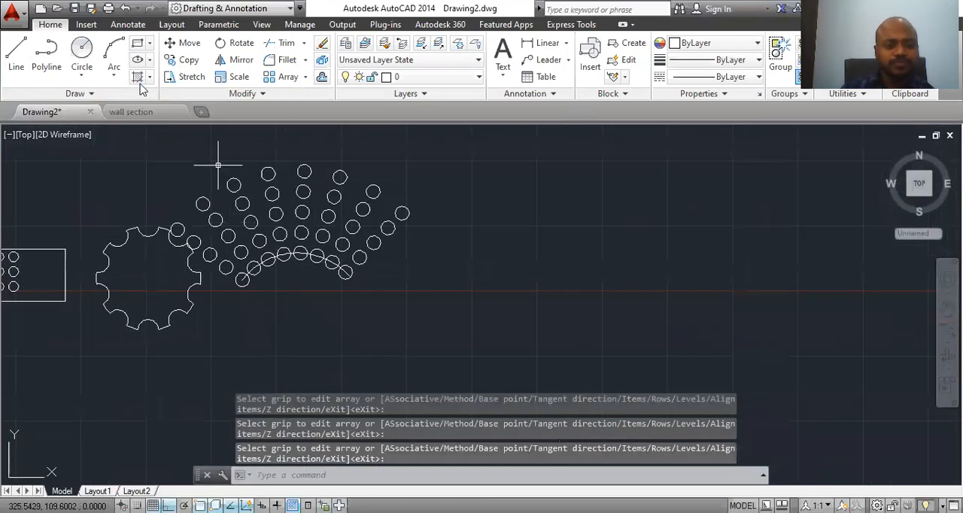
pyautogui.click(21, 62)
pyautogui.moveTo(469, 241); pyautogui.dragTo(300, 249, button='middle')
pyautogui.click(328, 190)
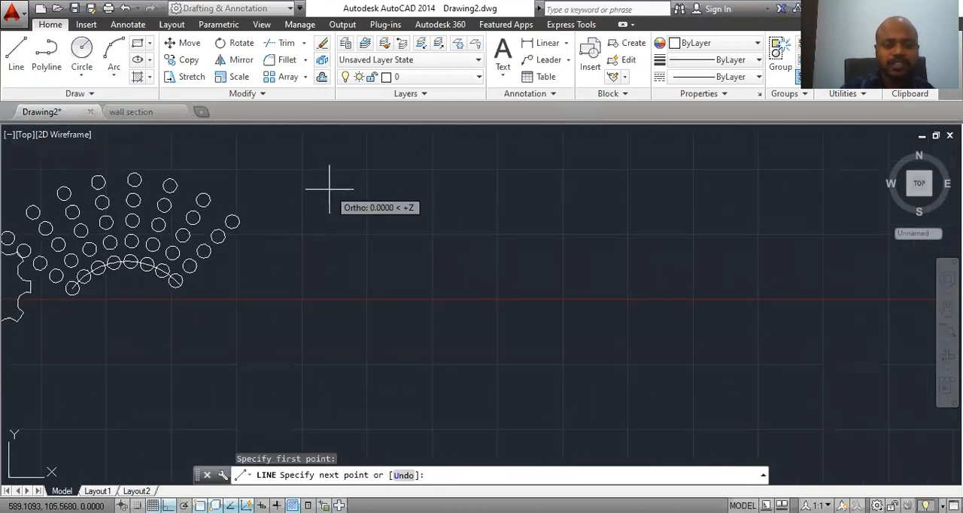
pyautogui.click(512, 190)
pyautogui.click(513, 301)
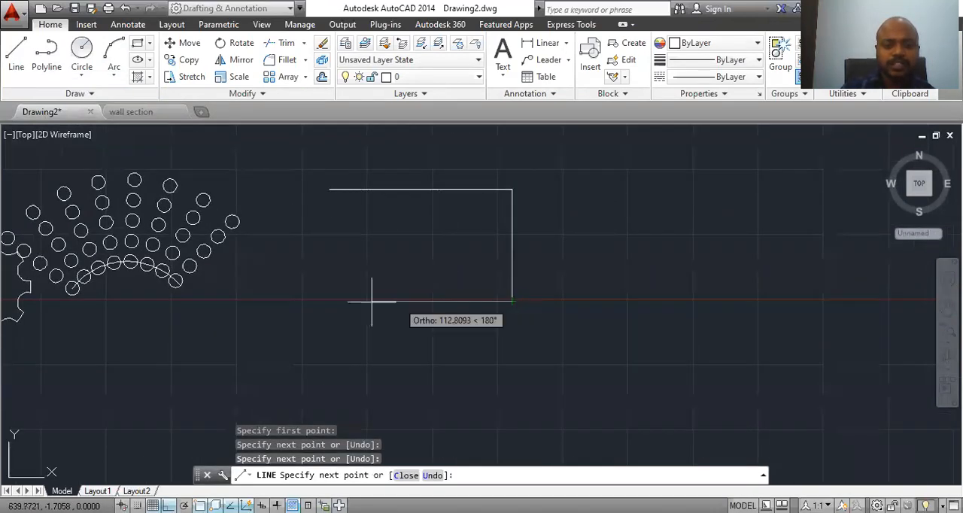
pyautogui.click(328, 299)
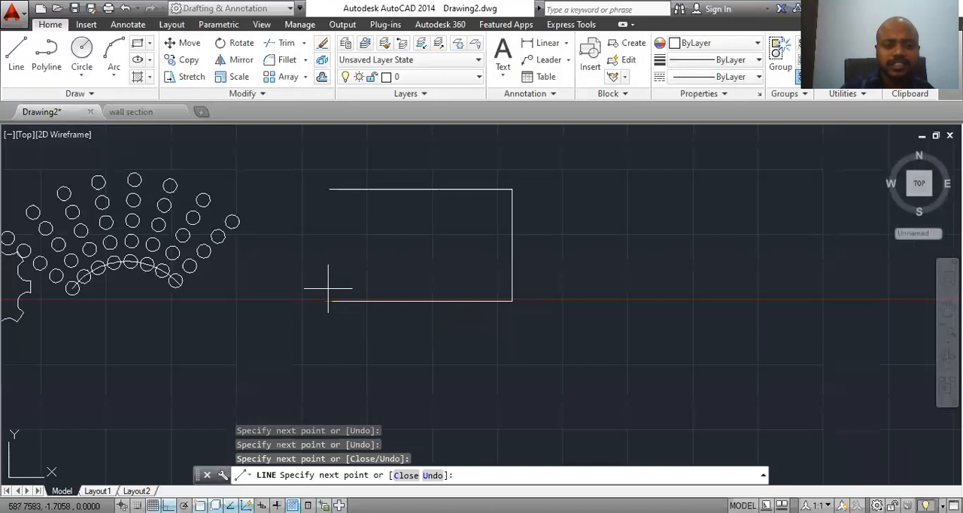
pyautogui.click(329, 190)
pyautogui.press('Escape')
# Step: Select the rectangle's four sides one after another to check whether they are separate objects, and clear the selection
pyautogui.click(417, 198)
pyautogui.click(393, 173)
pyautogui.click(528, 241)
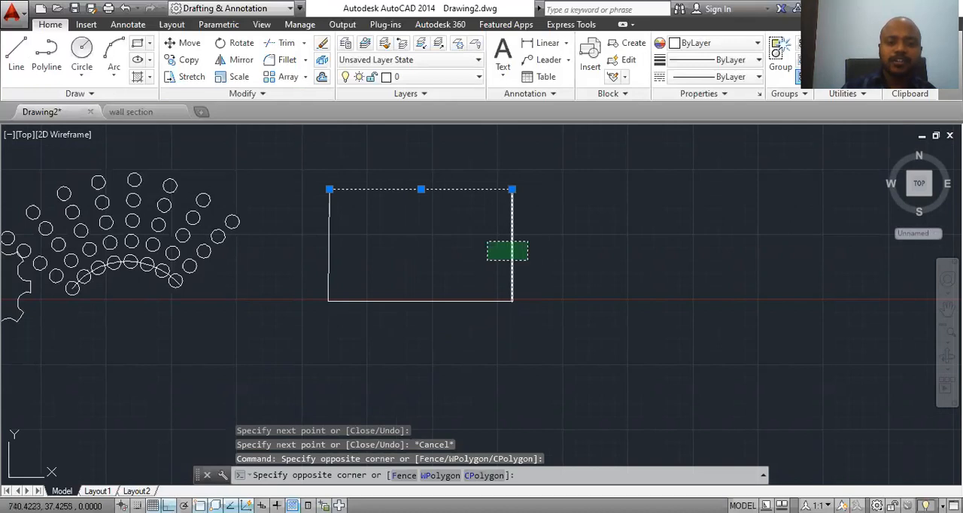
pyautogui.click(465, 275)
pyautogui.click(464, 275)
pyautogui.click(459, 274)
pyautogui.click(447, 262)
pyautogui.click(408, 335)
pyautogui.click(364, 220)
pyautogui.click(285, 265)
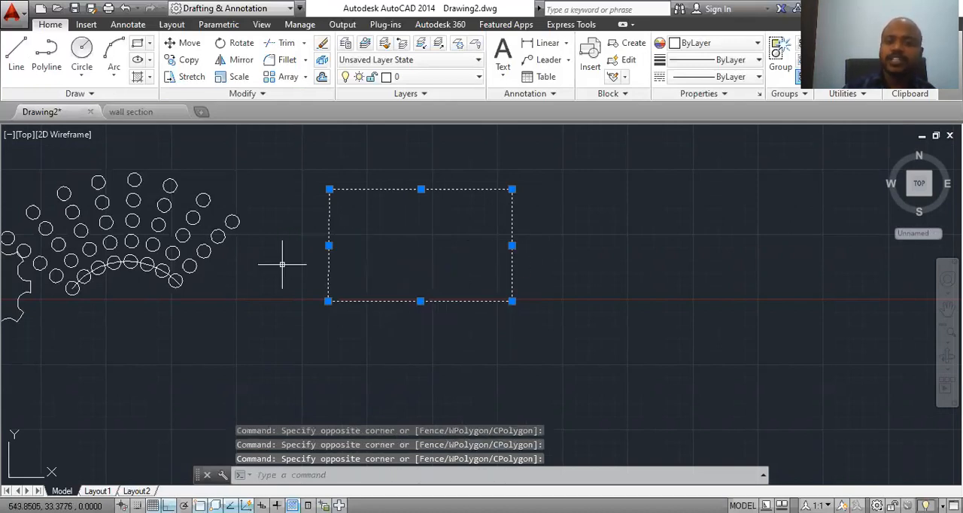
pyautogui.press('Escape')
# Step: Join the rectangle's four lines into a single object
pyautogui.click(320, 475)
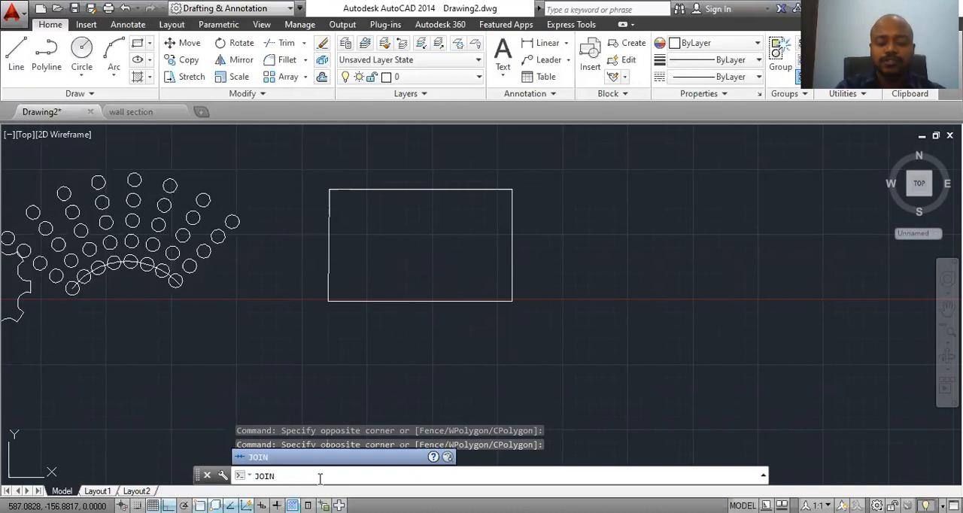
pyautogui.press('Return')
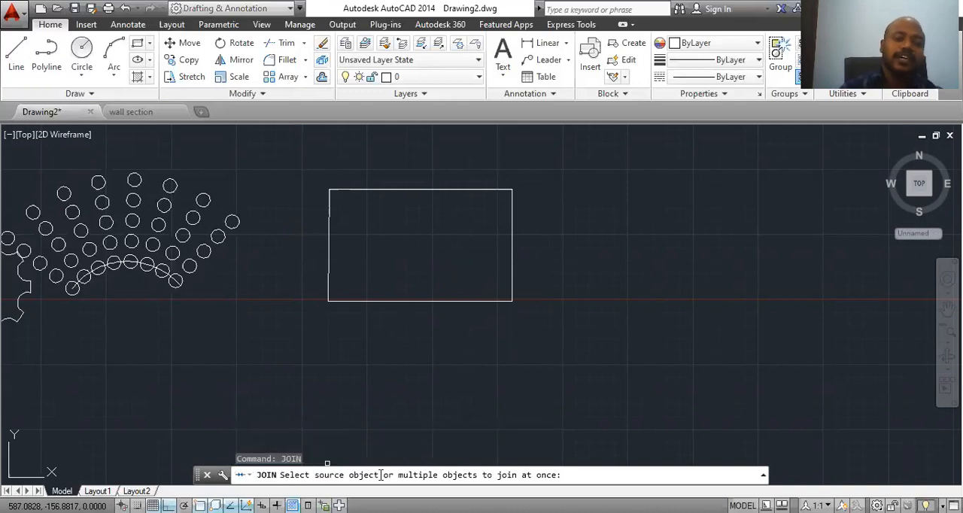
pyautogui.click(547, 144)
pyautogui.click(274, 451)
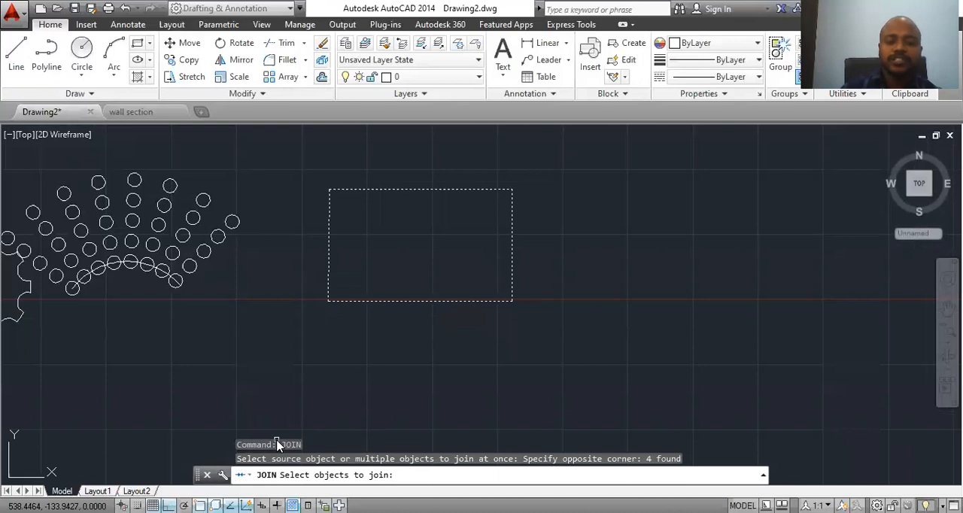
pyautogui.press('Return')
# Step: Select the joined rectangle by one edge to check that it behaves as one object, and clear the selection
pyautogui.click(391, 189)
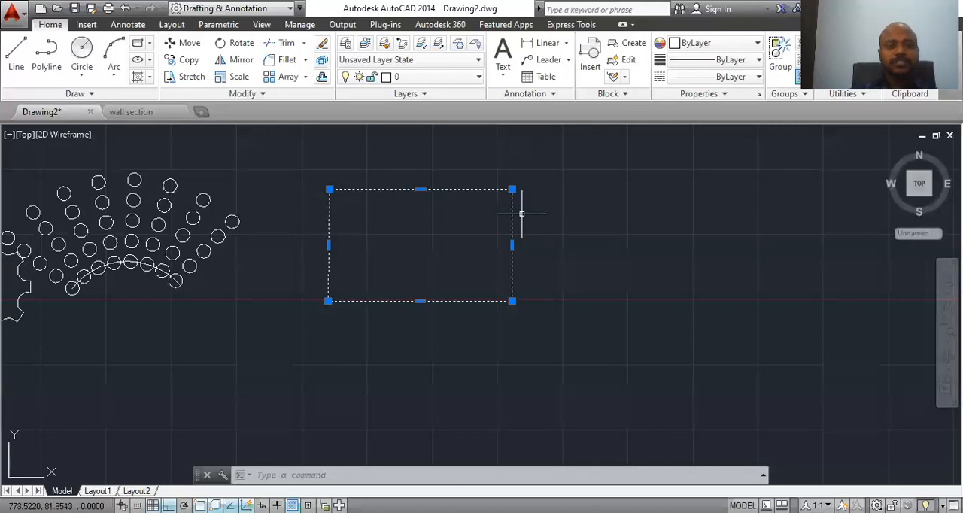
pyautogui.scroll(-2, 490, 280)
pyautogui.moveTo(489, 283); pyautogui.dragTo(409, 322, button='middle')
pyautogui.press('Escape')
pyautogui.click(336, 267)
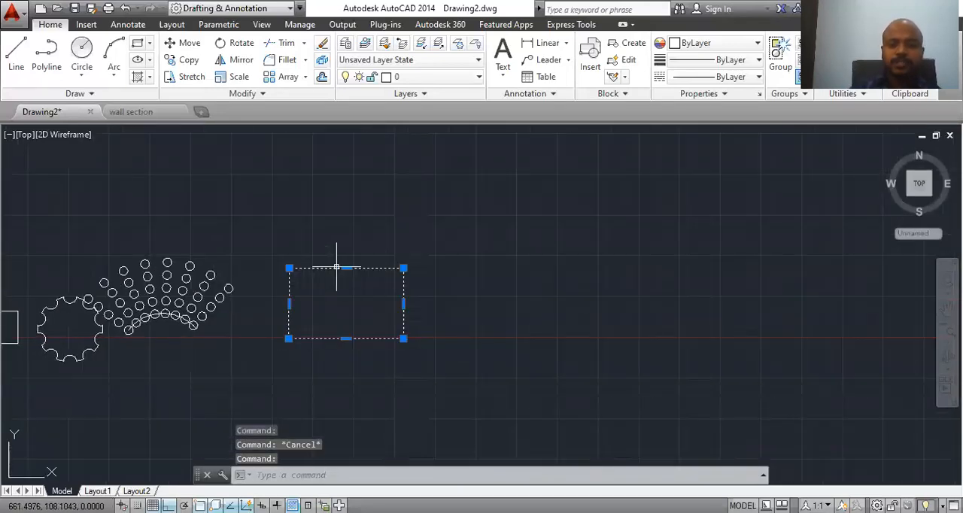
pyautogui.press('Escape')
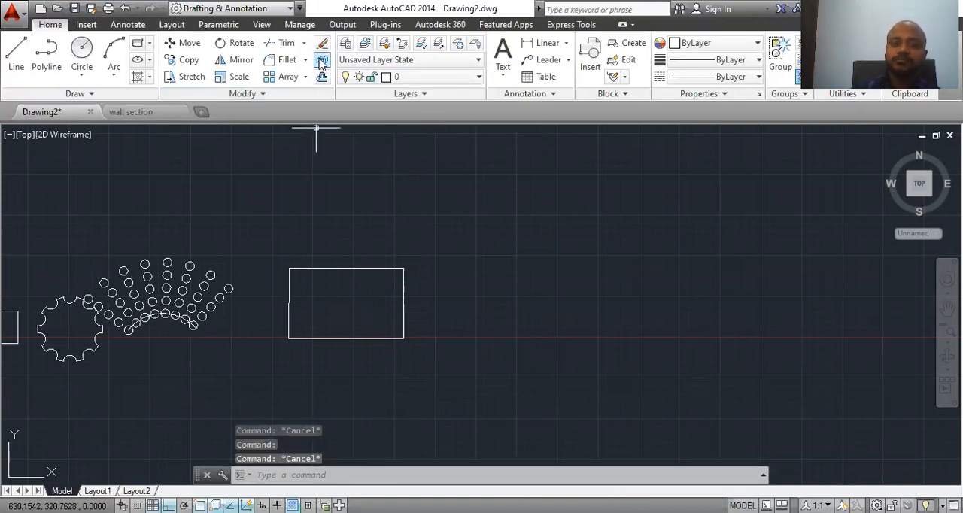
# Step: Explode the joined rectangle right of the arrayed circles into separate lines
pyautogui.write('e')
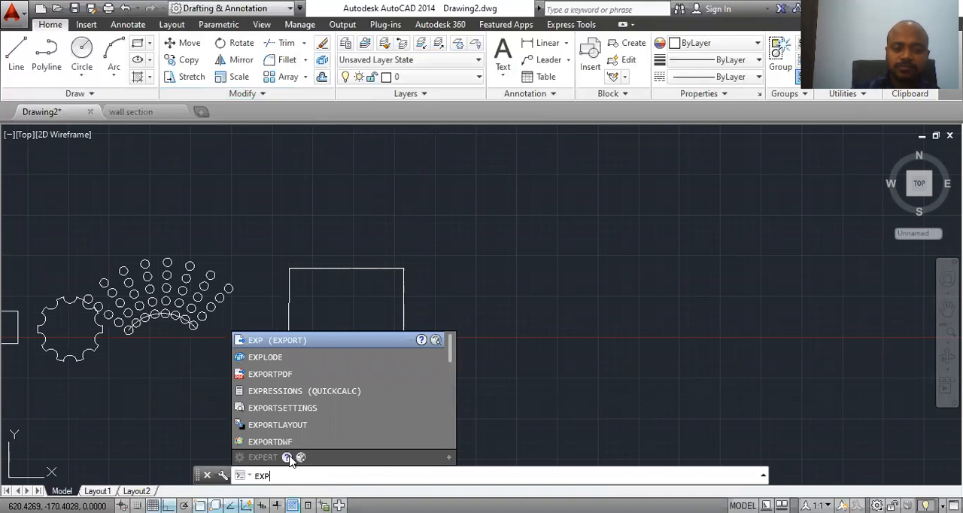
pyautogui.click(307, 477)
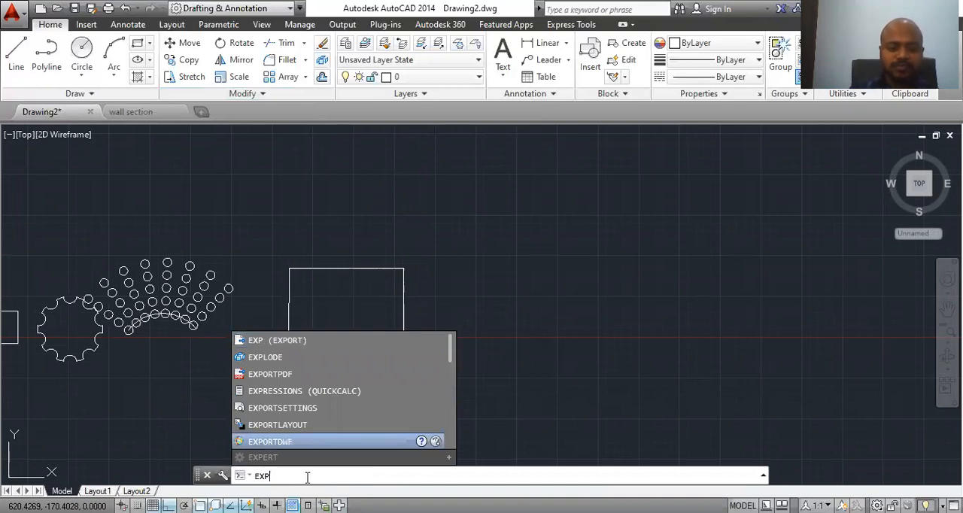
pyautogui.write('LODE')
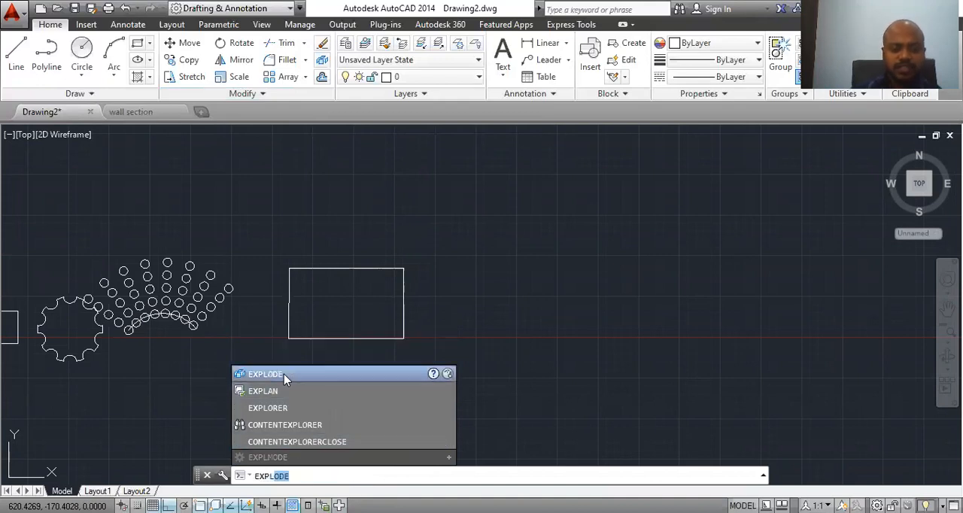
pyautogui.click(284, 374)
pyautogui.click(444, 225)
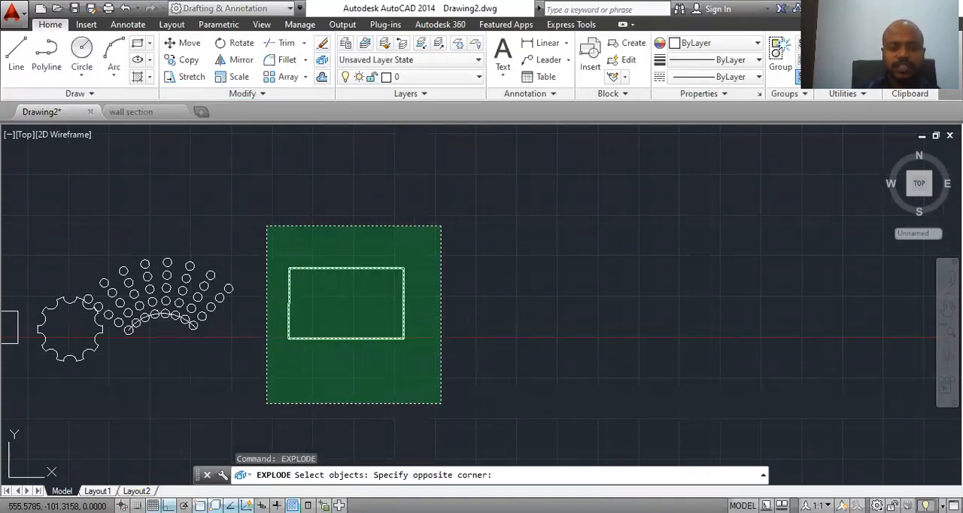
pyautogui.click(265, 407)
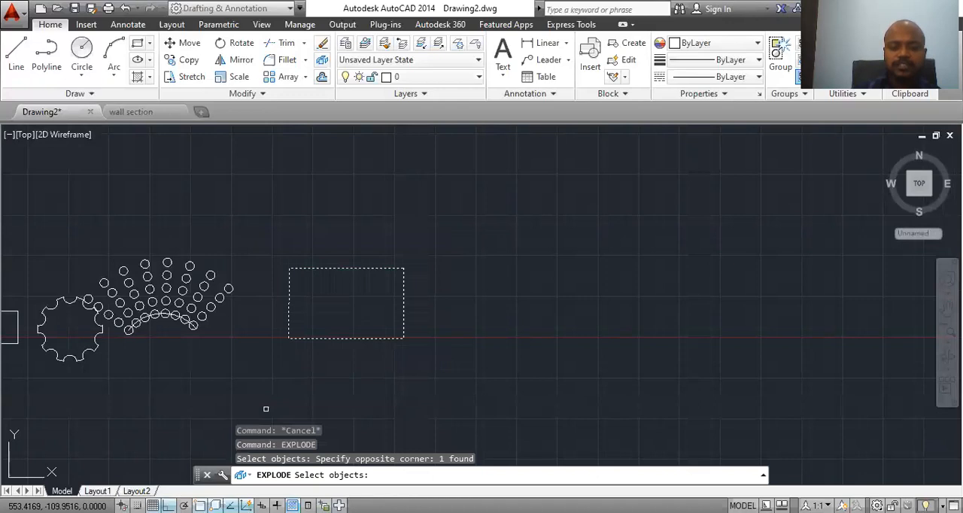
pyautogui.press('Return')
# Step: Select the exploded rectangle's four sides one by one to check whether they are separate objects, and clear the selection
pyautogui.click(344, 268)
pyautogui.click(404, 297)
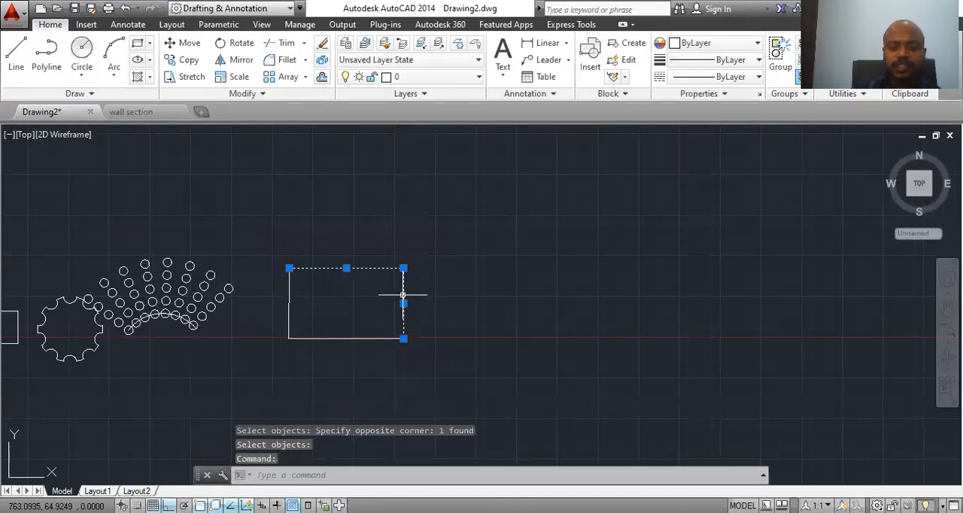
pyautogui.click(358, 342)
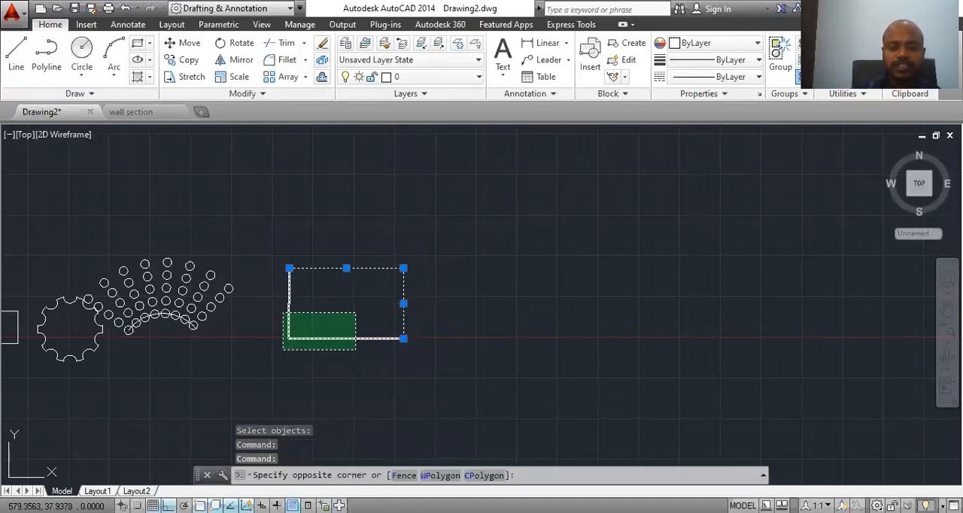
pyautogui.click(304, 347)
pyautogui.press('Escape')
pyautogui.click(356, 329)
pyautogui.click(307, 369)
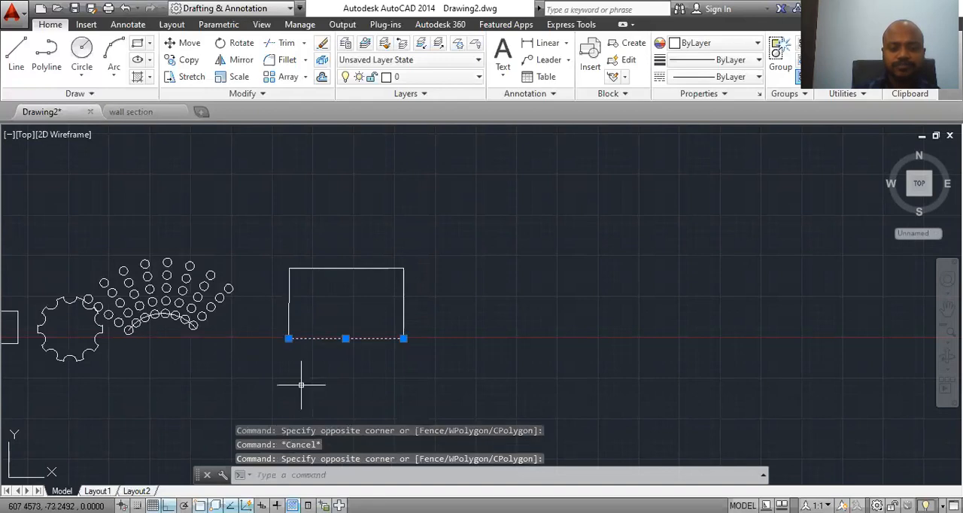
pyautogui.click(405, 316)
pyautogui.click(344, 268)
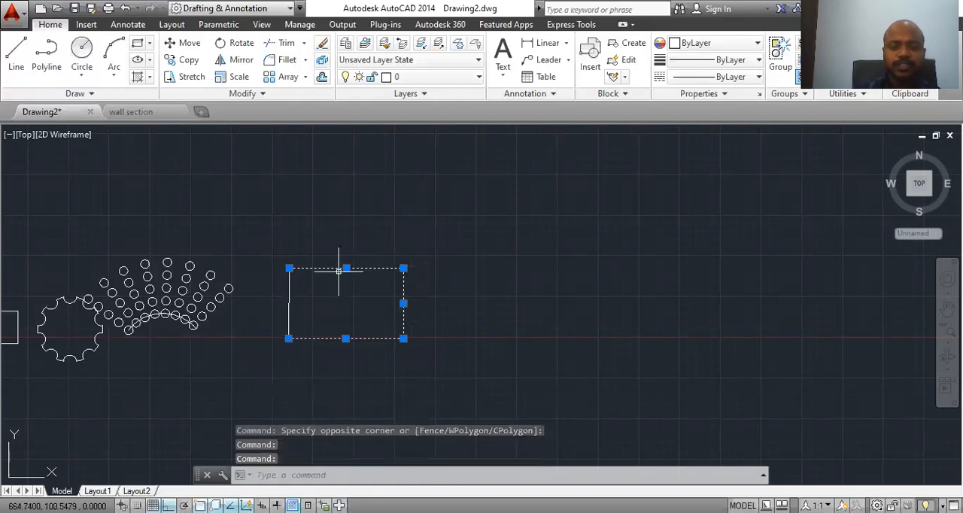
pyautogui.click(287, 302)
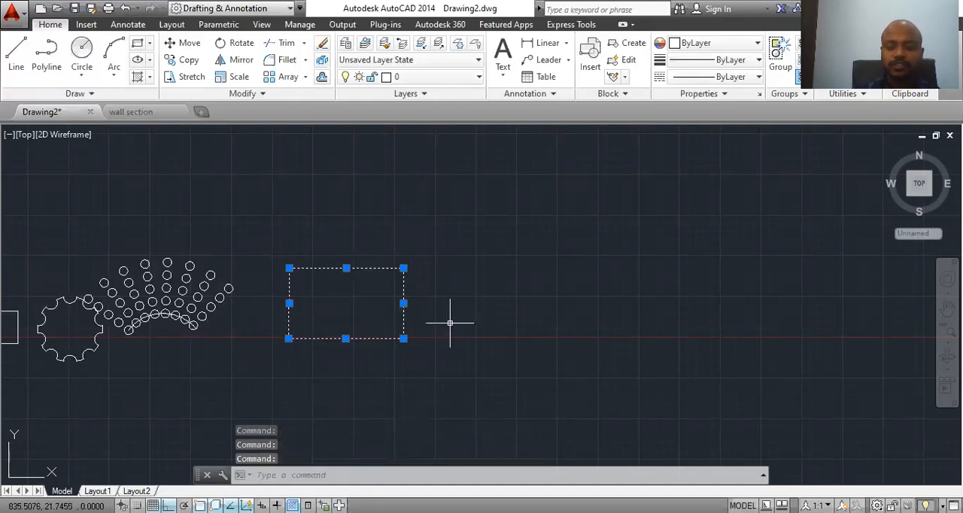
pyautogui.moveTo(431, 325); pyautogui.dragTo(378, 318, button='middle')
pyautogui.press('Escape')
pyautogui.moveTo(346, 264)
pyautogui.mouseDown(button='middle')
pyautogui.moveTo(347, 239)
pyautogui.moveTo(400, 210)
pyautogui.mouseUp(button='middle')
pyautogui.scroll(2, 305, 261)
pyautogui.moveTo(306, 260); pyautogui.dragTo(430, 286, button='middle')
pyautogui.scroll(-2, 429, 286)
pyautogui.moveTo(331, 301)
pyautogui.mouseDown(button='middle')
pyautogui.moveTo(183, 322)
pyautogui.moveTo(156, 354)
pyautogui.mouseUp(button='middle')
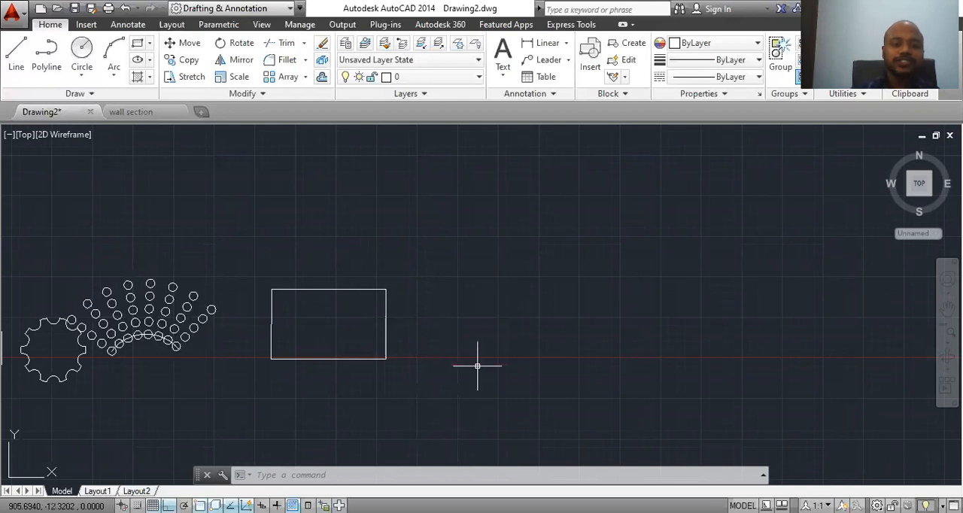
# Step: Draw three horizontal construction lines above the rectangle with the XLINE Hor option
pyautogui.write('x')
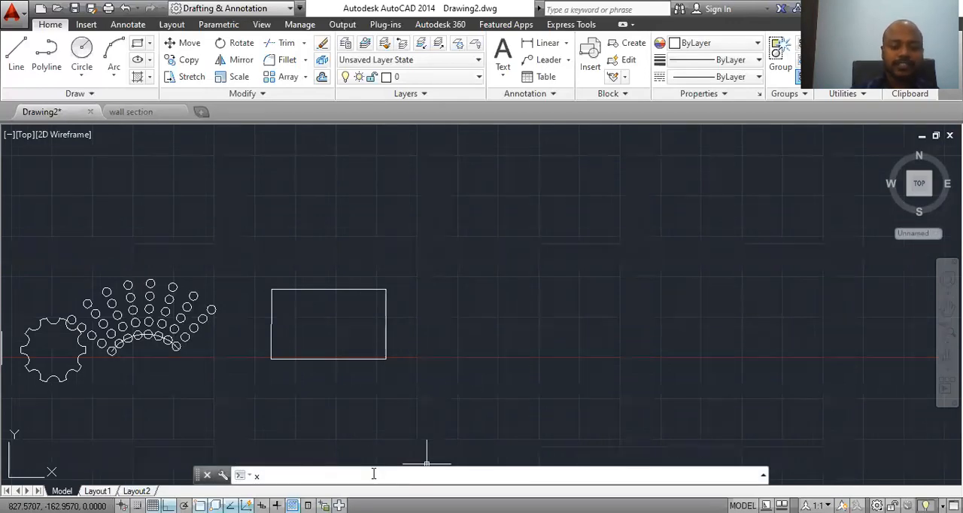
pyautogui.write('l')
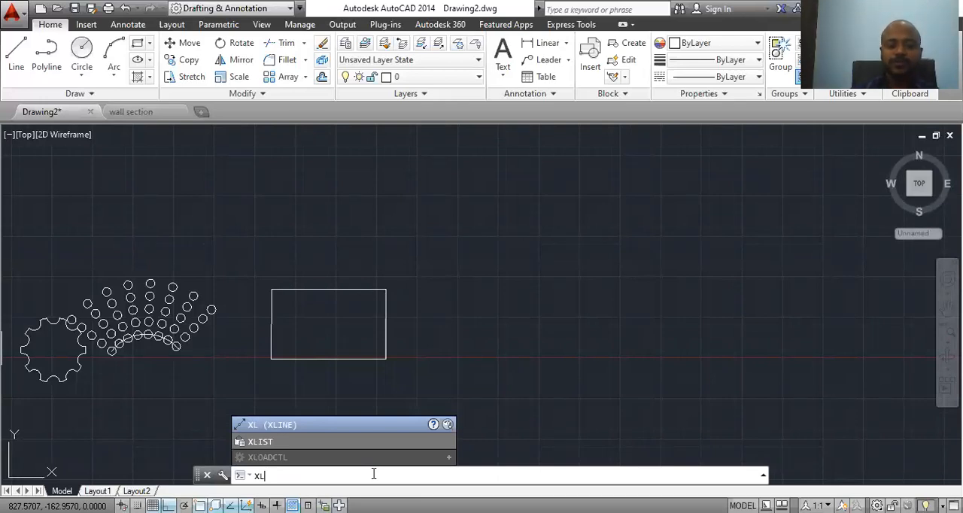
pyautogui.press('Return')
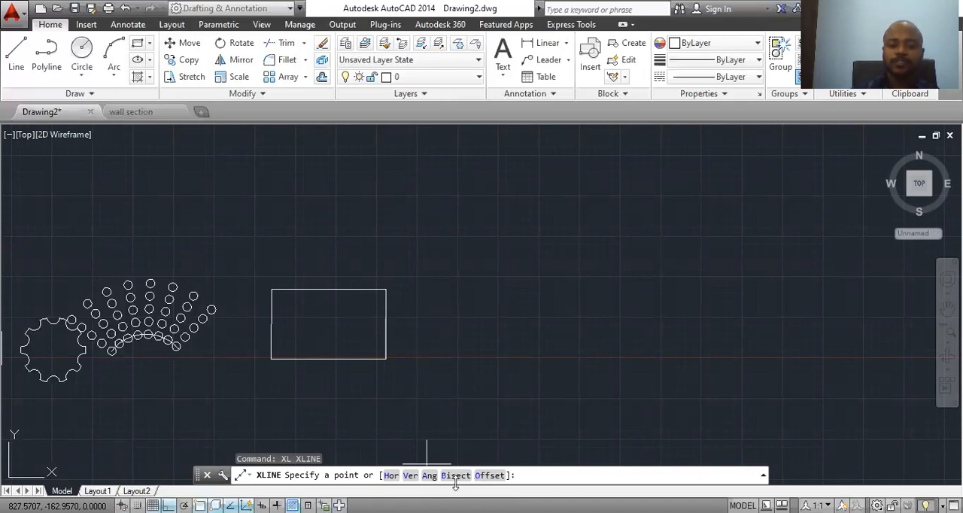
pyautogui.click(391, 477)
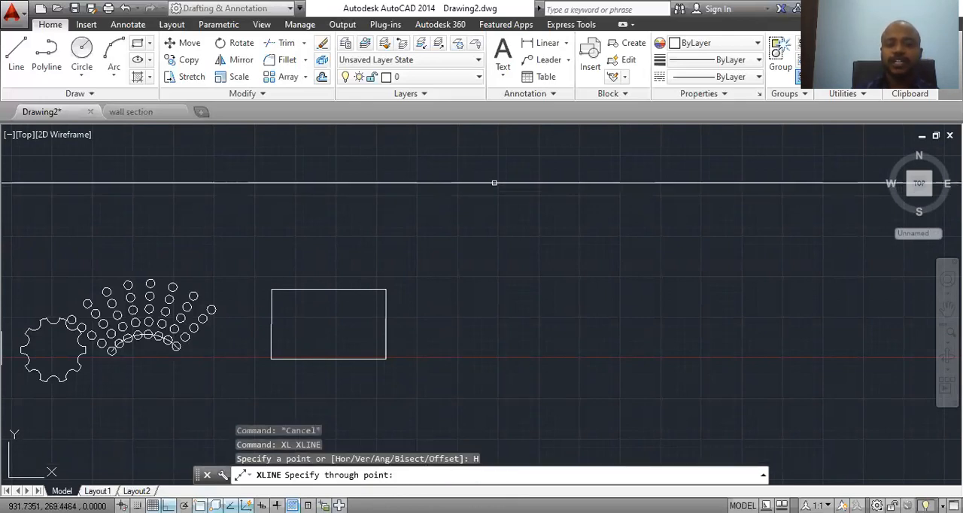
pyautogui.click(495, 182)
pyautogui.click(494, 264)
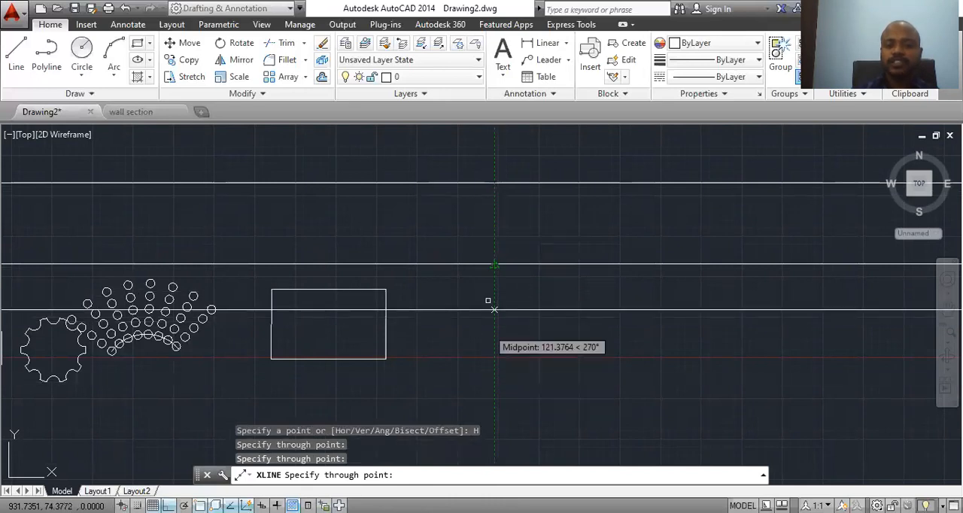
pyautogui.click(494, 224)
pyautogui.press('Escape')
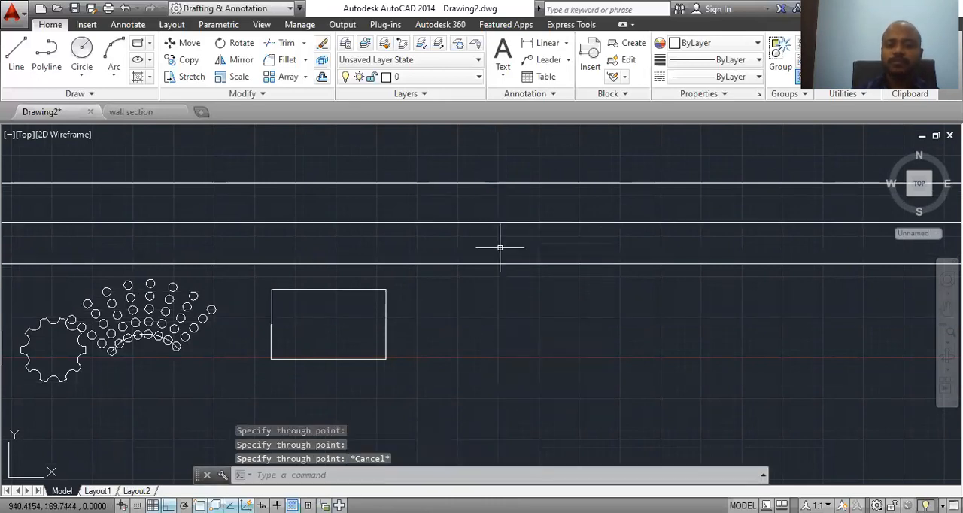
# Step: Draw five vertical construction lines with the XLINE Ver option, from the rectangle's right edge to X about 1117
pyautogui.click(452, 477)
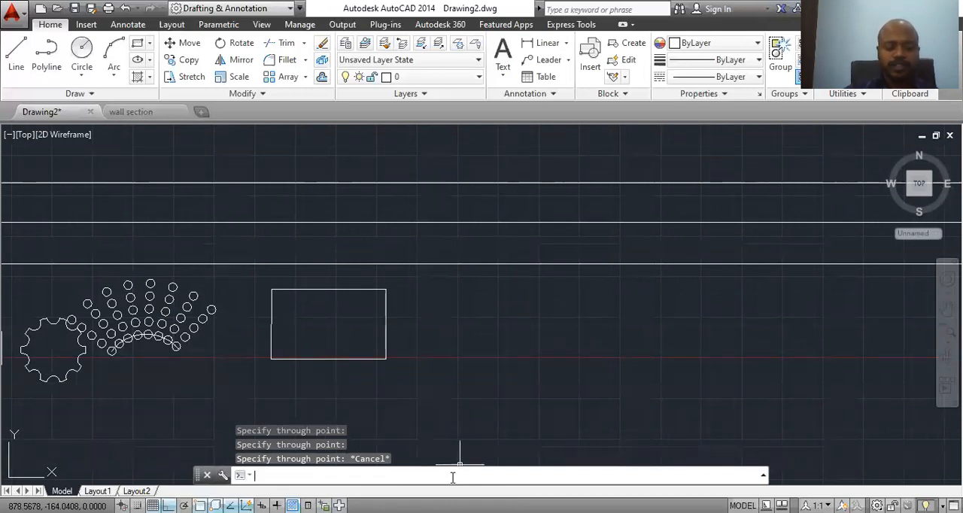
pyautogui.write('xl')
pyautogui.press('Return')
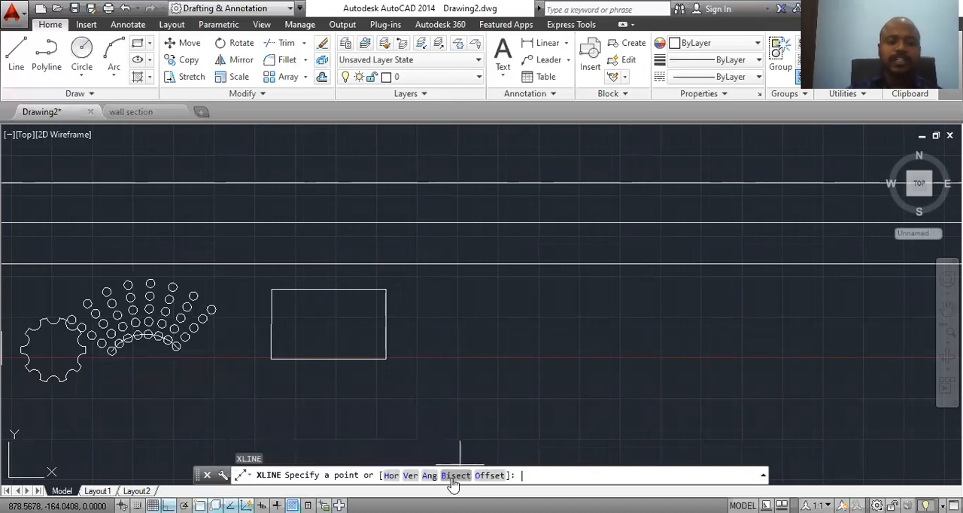
pyautogui.click(410, 476)
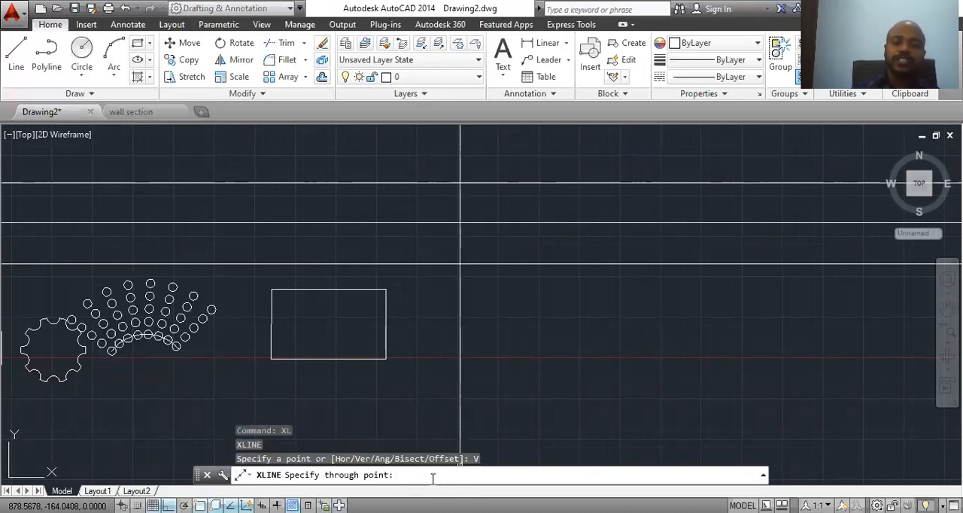
pyautogui.click(387, 183)
pyautogui.click(430, 183)
pyautogui.click(487, 184)
pyautogui.click(547, 191)
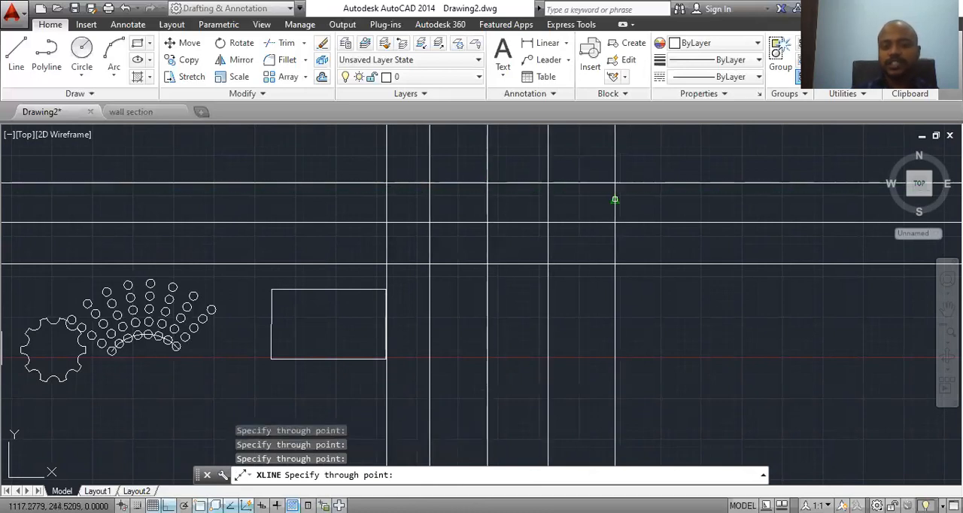
pyautogui.click(615, 199)
pyautogui.press('Escape')
# Step: Draw three 45° construction lines through the uppermost horizontal line's intersections with the first, third and fifth vertical lines
pyautogui.write('s')
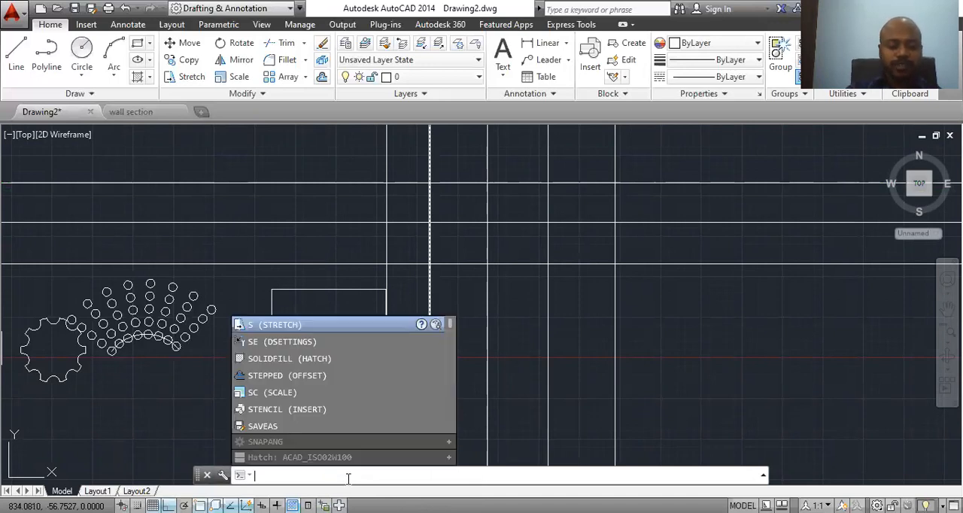
pyautogui.write('xl')
pyautogui.press('Return')
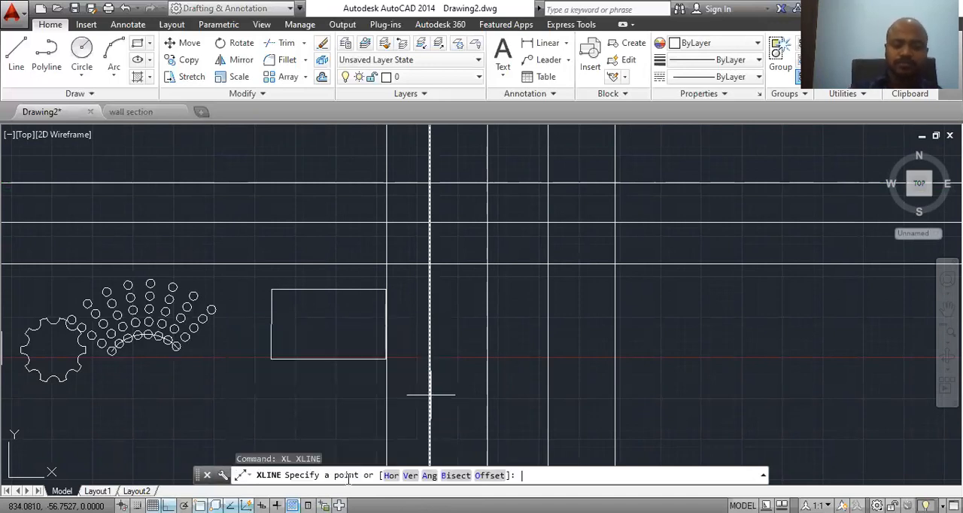
pyautogui.click(436, 476)
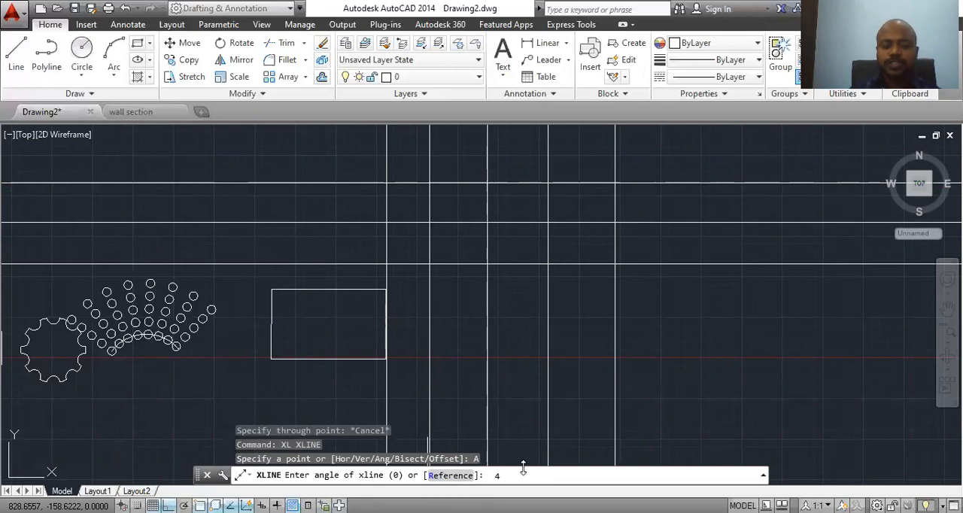
pyautogui.press('Return')
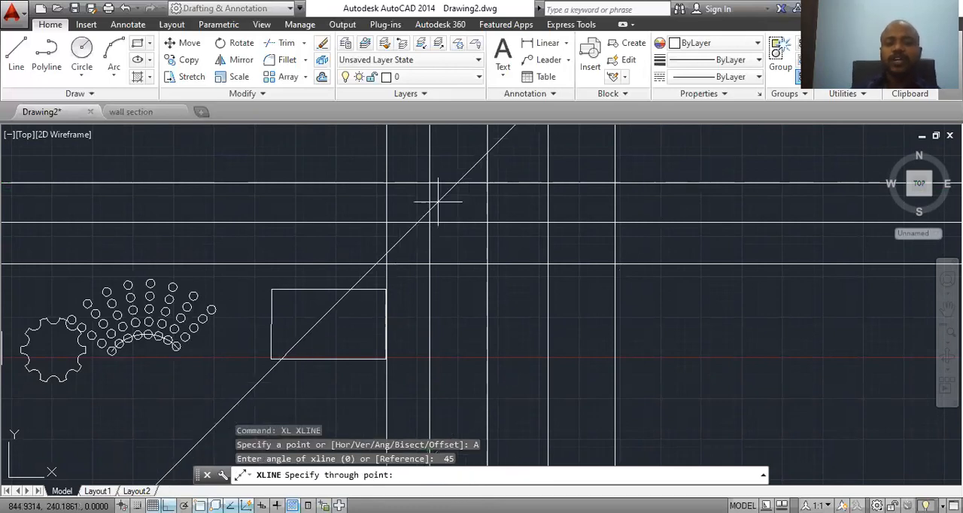
pyautogui.click(386, 183)
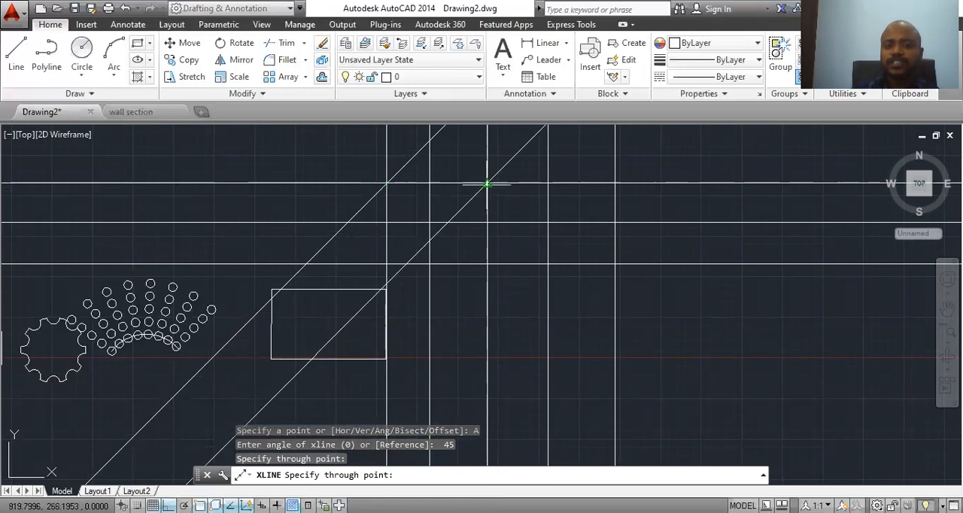
pyautogui.click(487, 184)
pyautogui.click(614, 183)
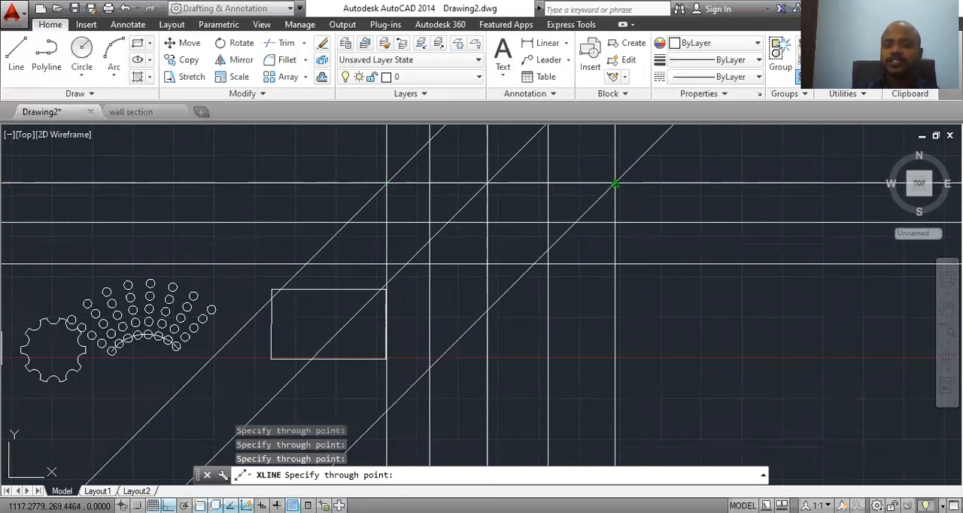
pyautogui.press('Escape')
# Step: Erase the 45° construction line that passes through the fifth vertical line's intersection with the uppermost horizontal line
pyautogui.click(629, 166)
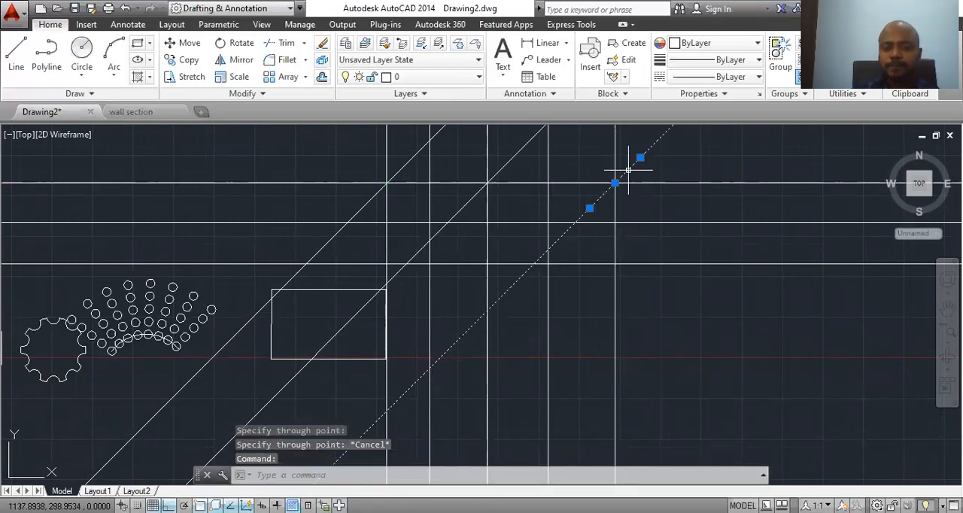
pyautogui.rightClick(630, 169)
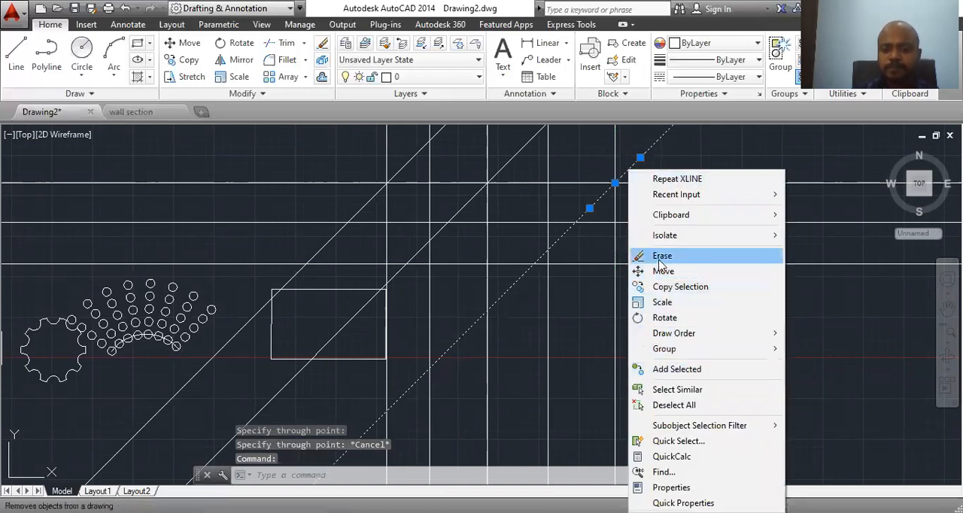
pyautogui.click(662, 255)
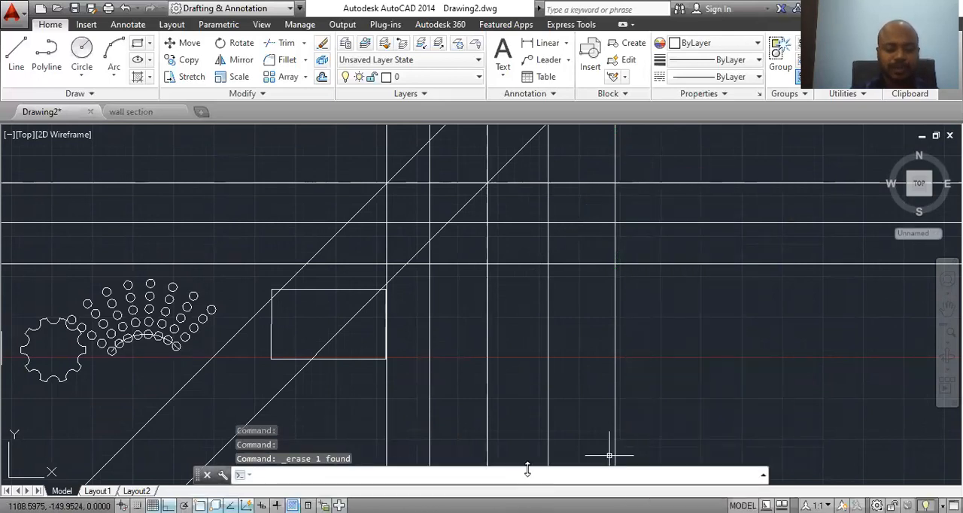
pyautogui.write('X')
pyautogui.press('Return')
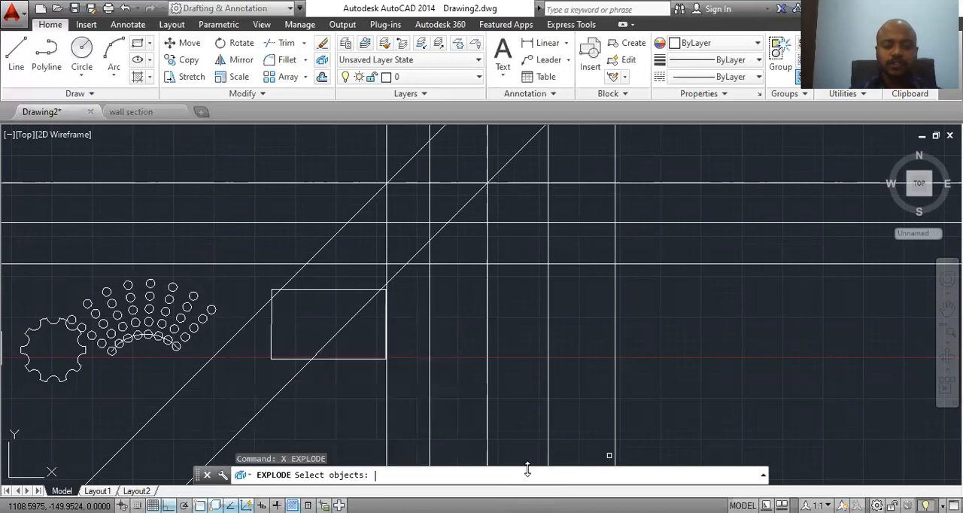
pyautogui.press('Escape')
# Step: Draw a construction line with the XLINE Bisect option, bisecting the upper-right angle between the fifth vertical line and the uppermost horizontal line
pyautogui.write('xl')
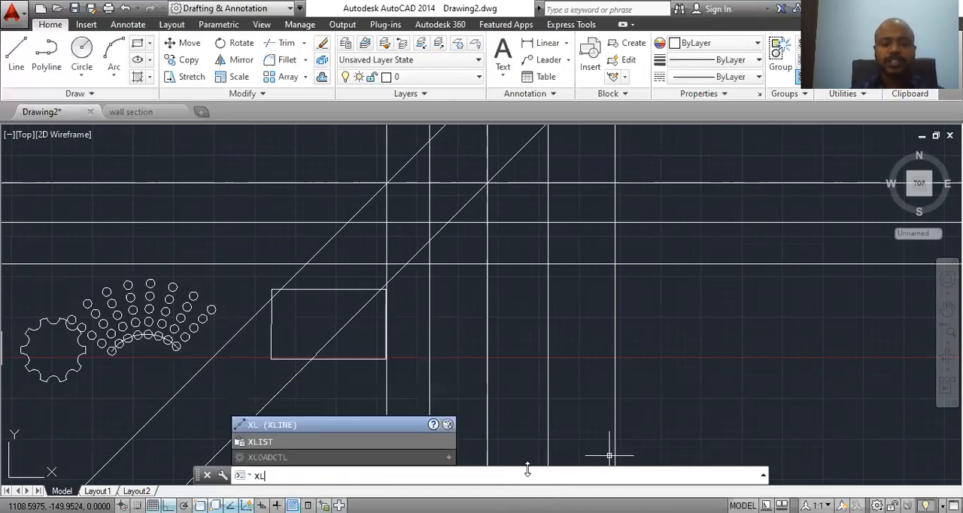
pyautogui.press('Return')
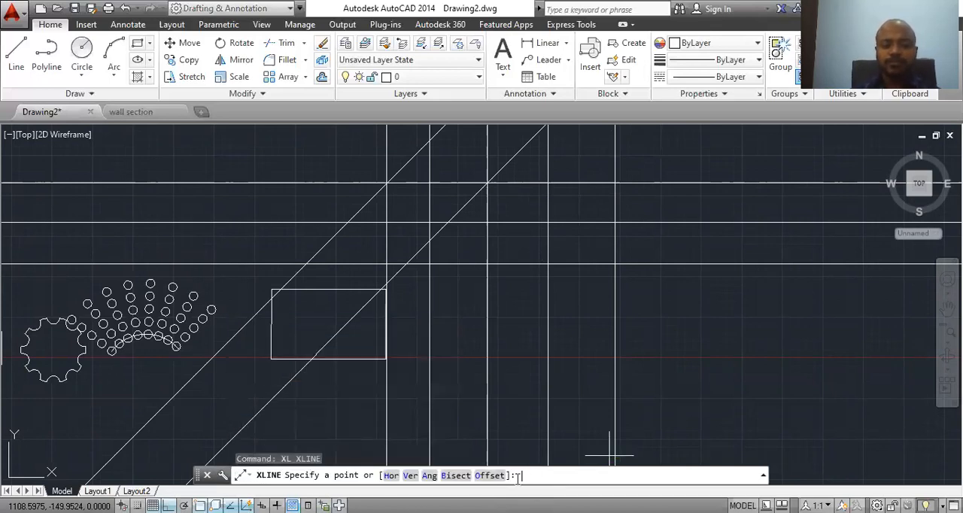
pyautogui.click(464, 479)
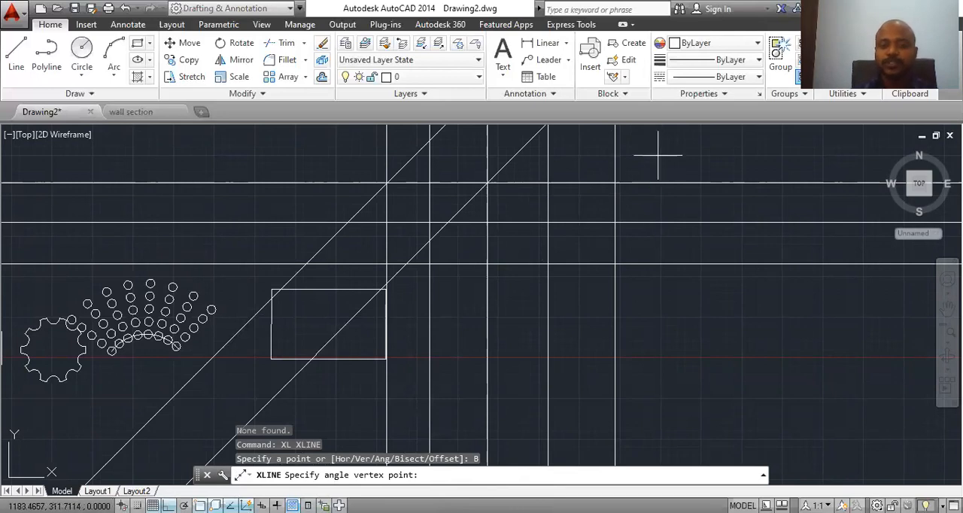
pyautogui.click(613, 184)
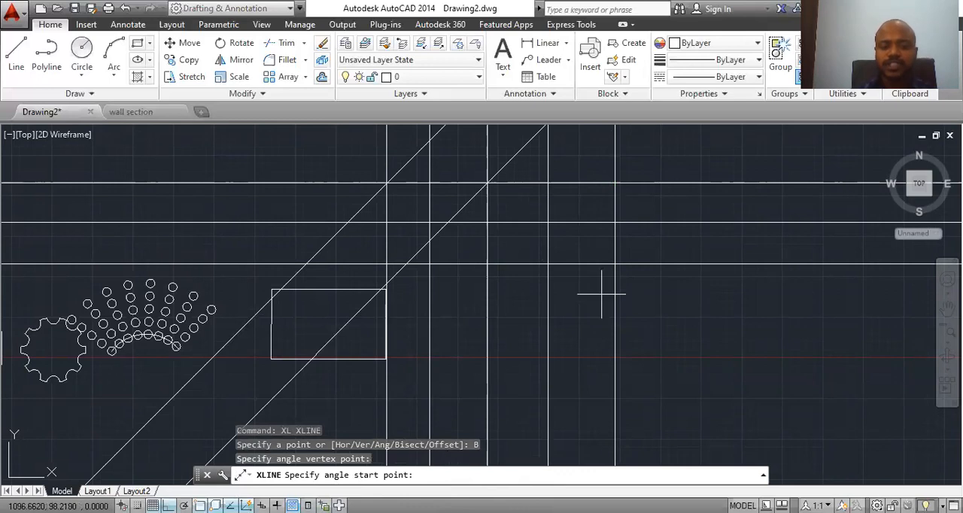
pyautogui.moveTo(601, 294); pyautogui.dragTo(574, 400, button='middle')
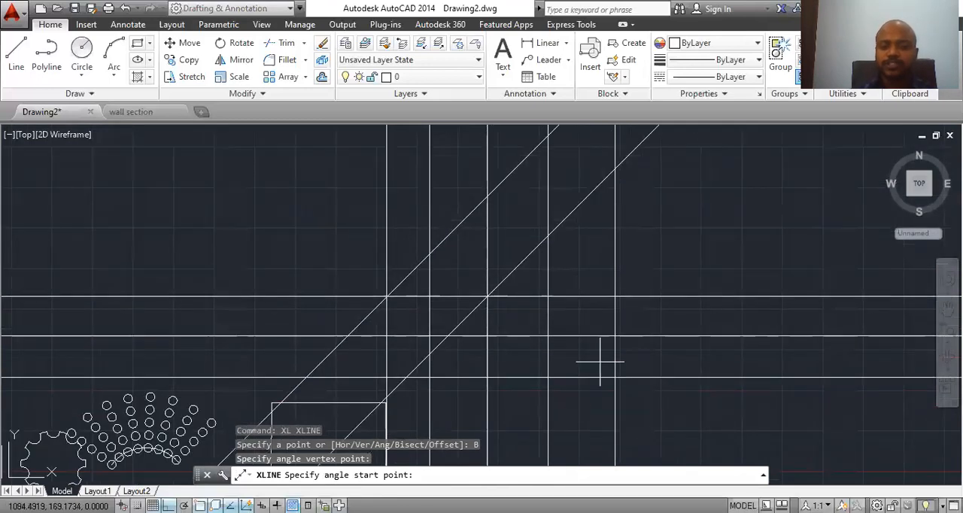
pyautogui.click(619, 225)
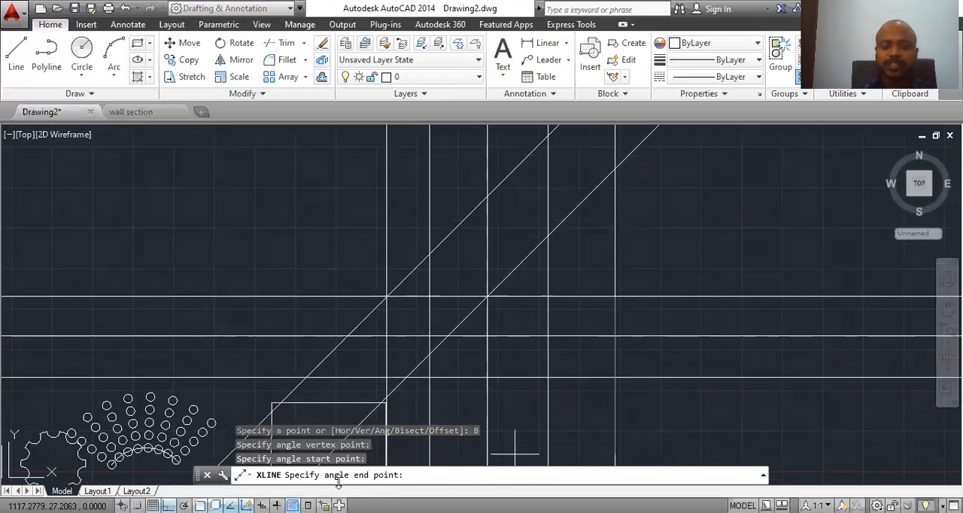
pyautogui.click(742, 296)
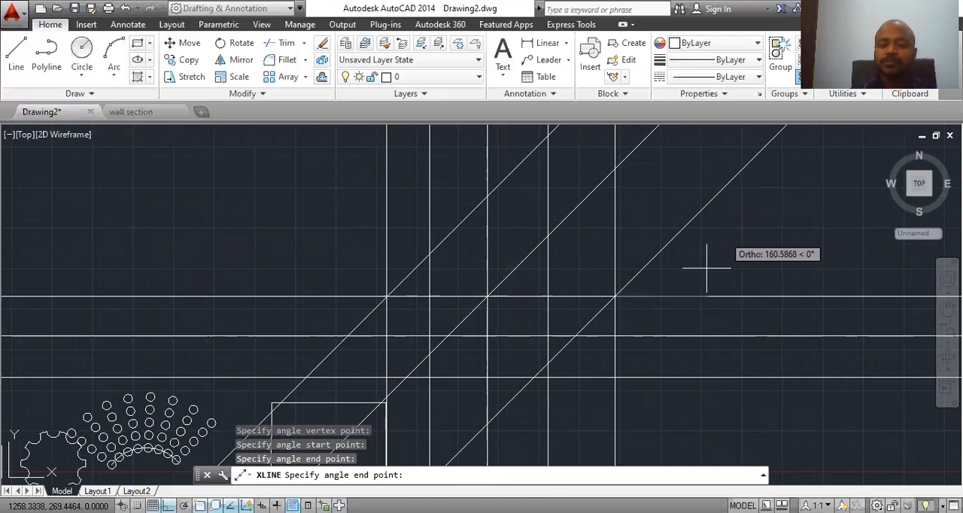
pyautogui.press('Escape')
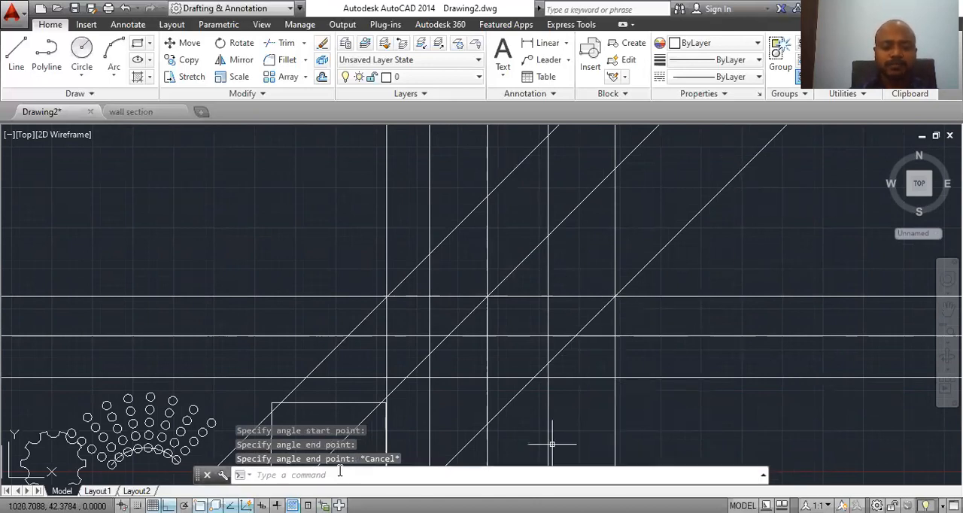
pyautogui.write('xl')
pyautogui.press('Return')
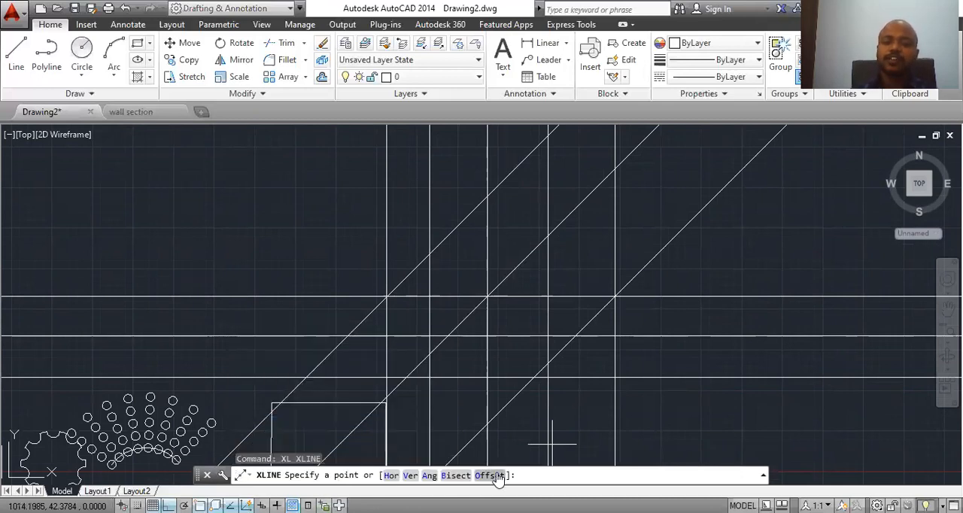
pyautogui.press('Escape')
# Step: Offset the uppermost horizontal construction line upward by 6 with the XLINE Offset option
pyautogui.moveTo(308, 294); pyautogui.dragTo(636, 258, button='middle')
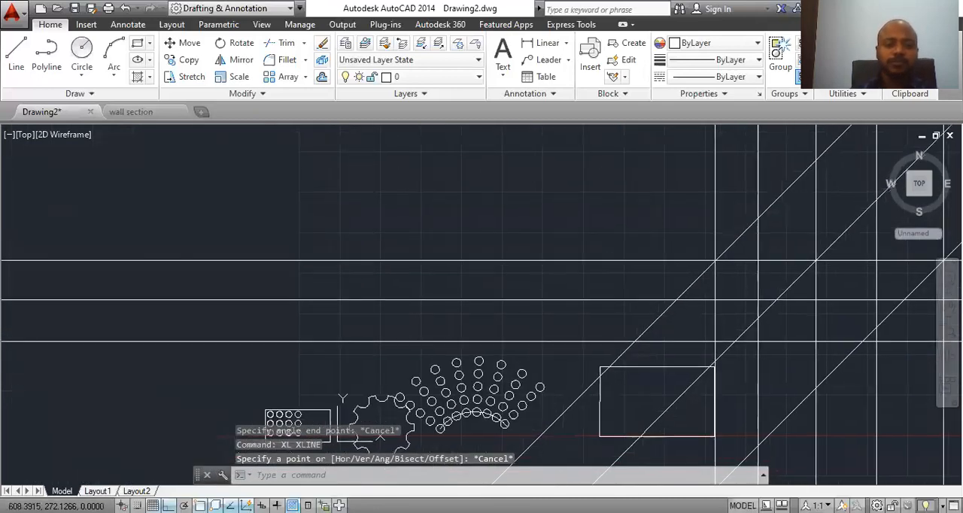
pyautogui.moveTo(424, 303); pyautogui.dragTo(548, 335, button='middle')
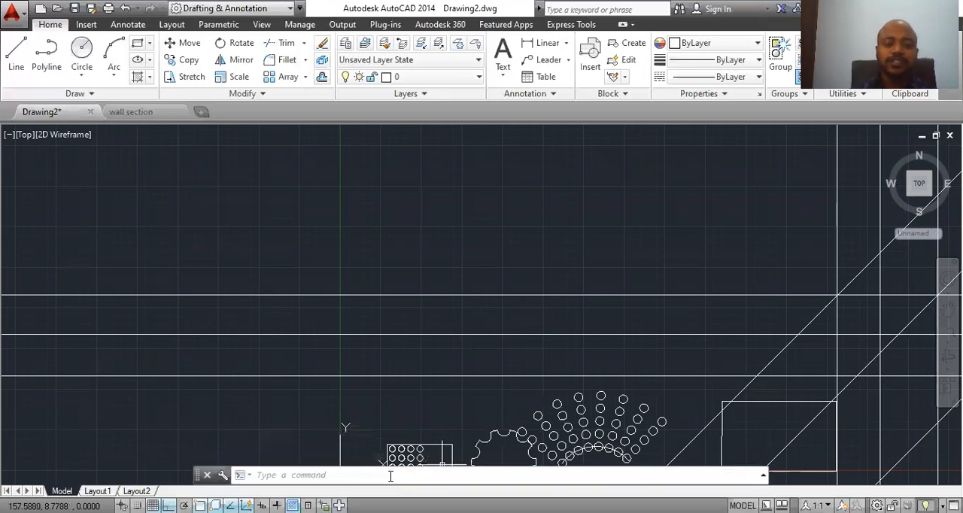
pyautogui.write('l')
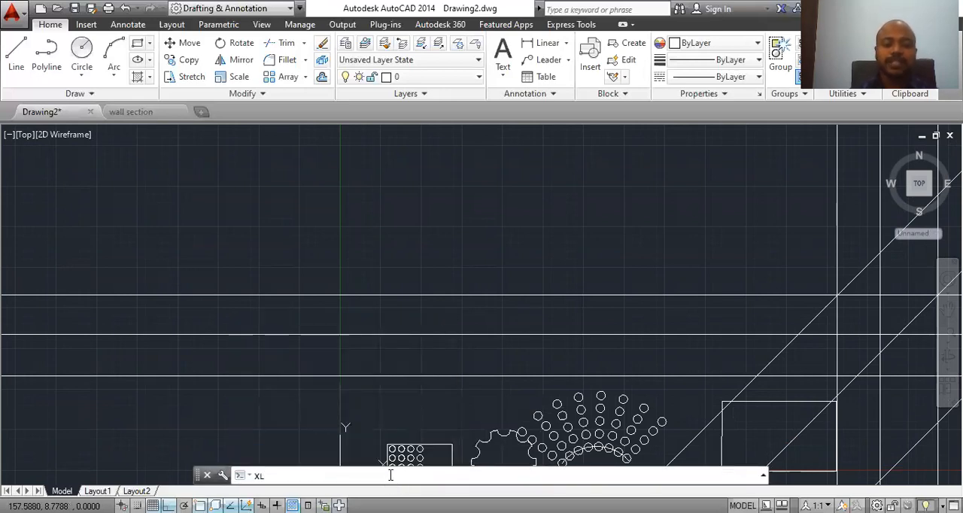
pyautogui.press('Return')
pyautogui.click(490, 475)
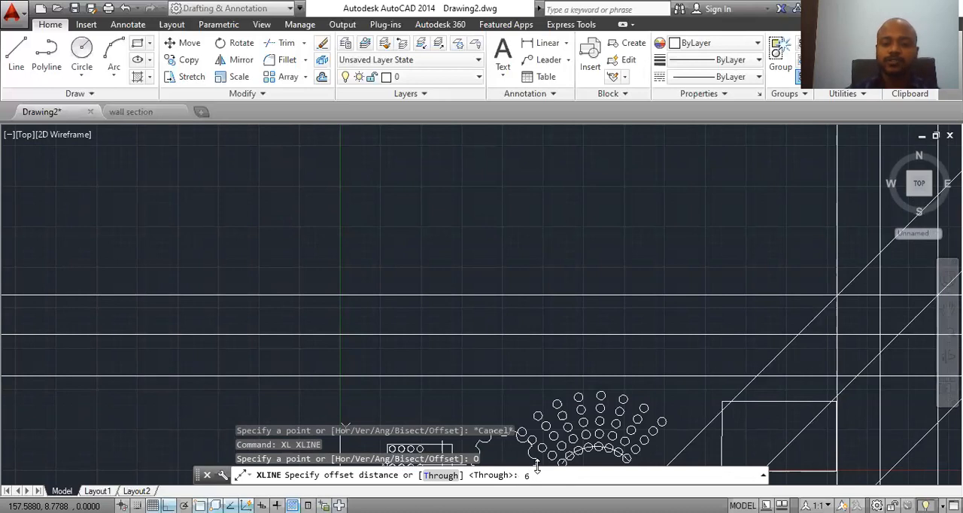
pyautogui.write('6')
pyautogui.press('Return')
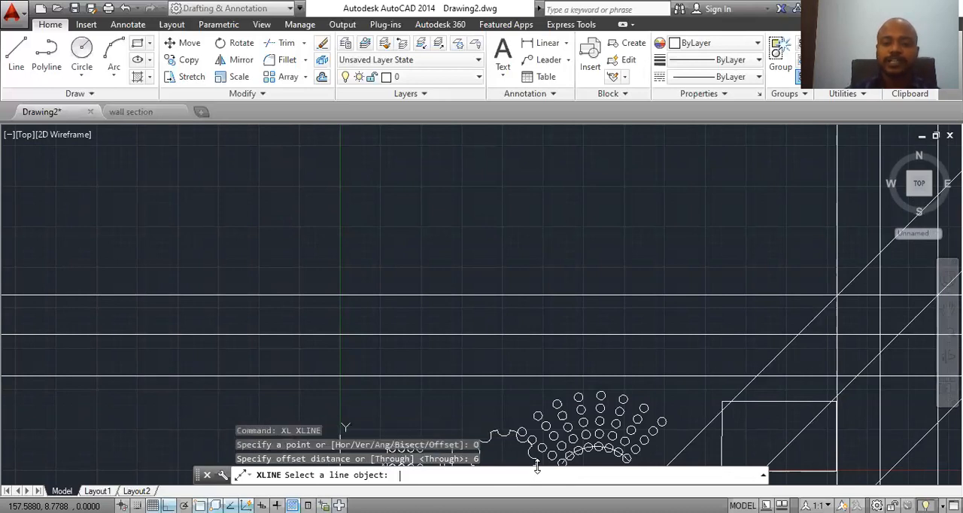
pyautogui.click(490, 296)
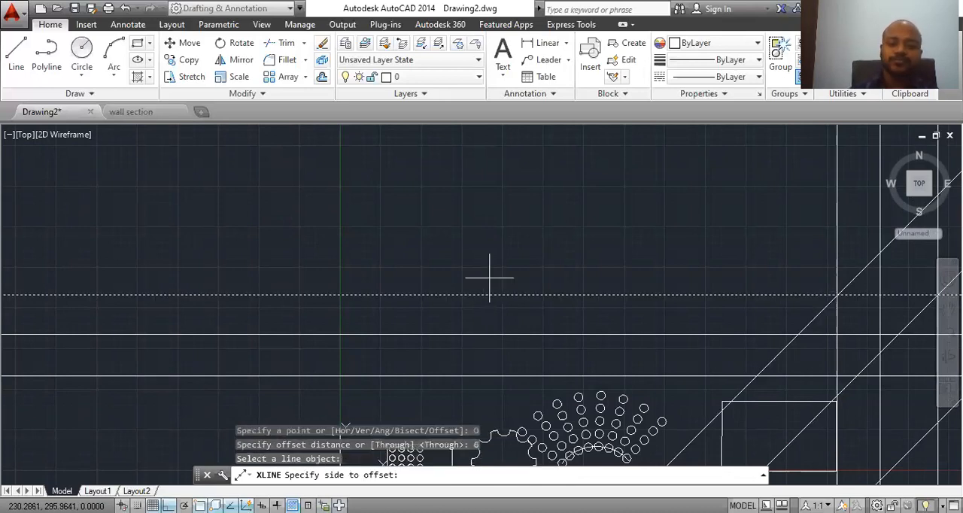
pyautogui.click(479, 226)
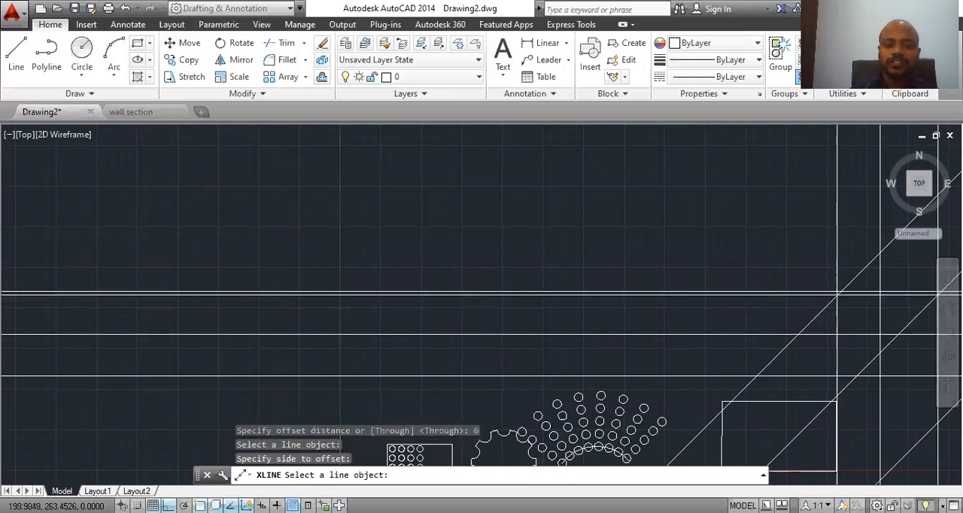
# Step: Add a vertical linear dimension between the uppermost horizontal construction line and its offset copy
pyautogui.scroll(2, 469, 296)
pyautogui.click(527, 44)
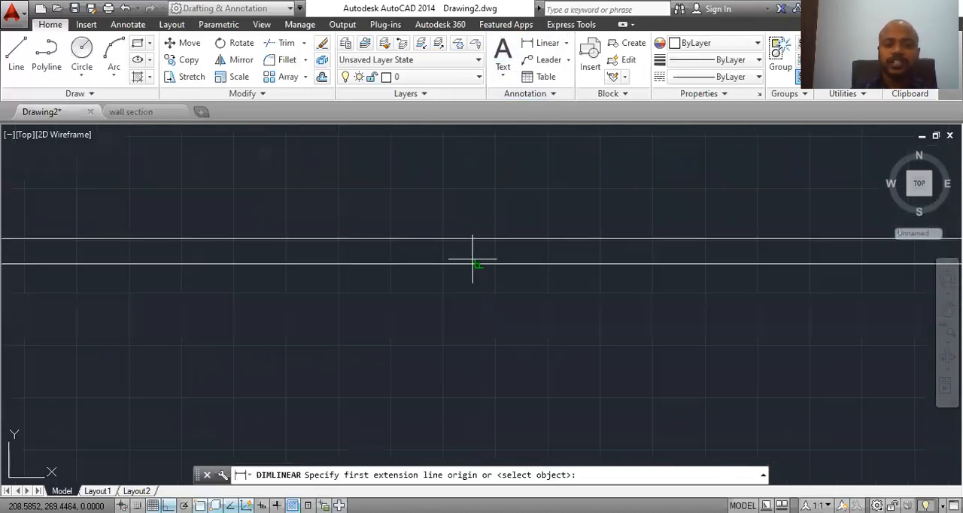
pyautogui.click(470, 239)
pyautogui.click(471, 263)
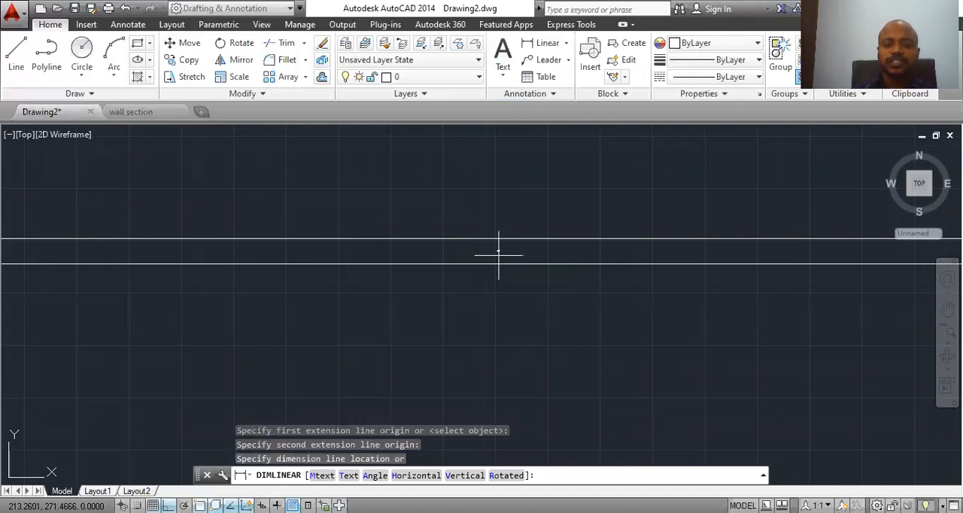
pyautogui.click(497, 253)
pyautogui.scroll(6, 497, 252)
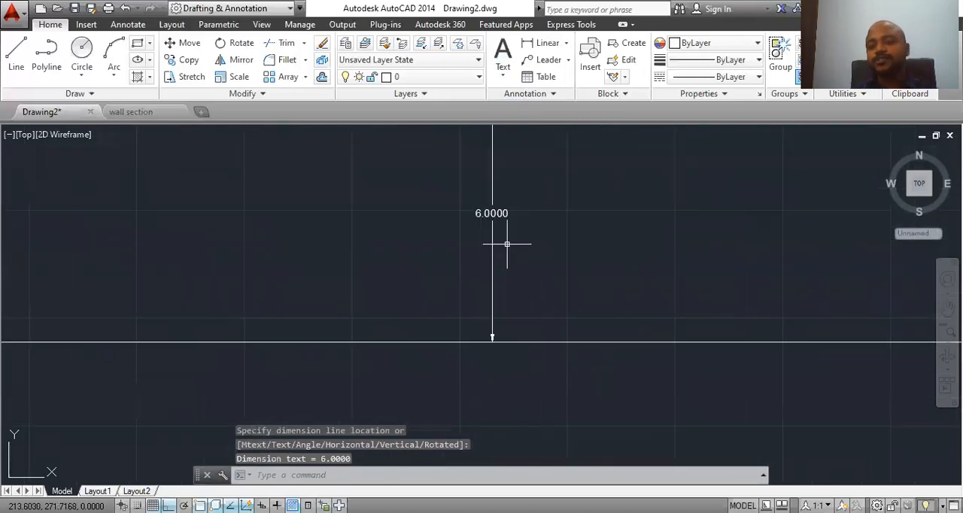
pyautogui.scroll(-4, 520, 256)
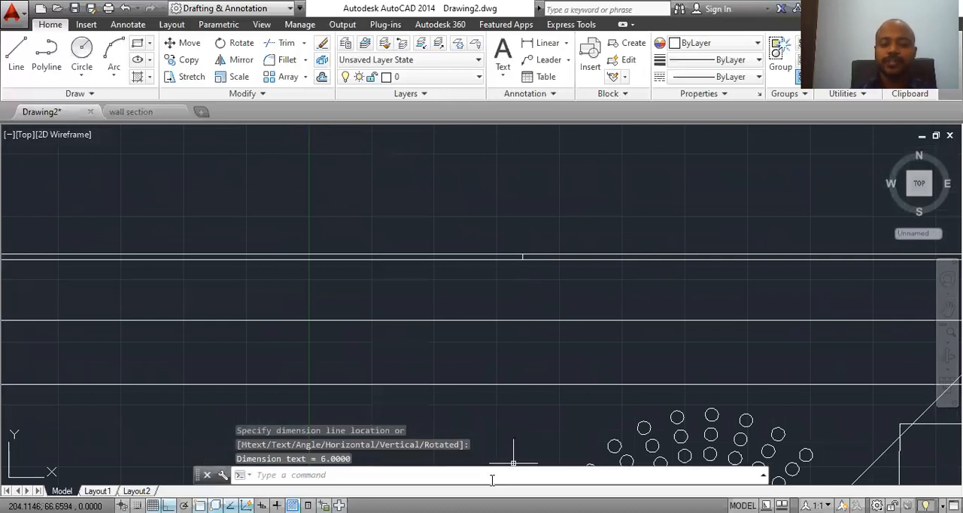
pyautogui.write('l')
pyautogui.press('Return')
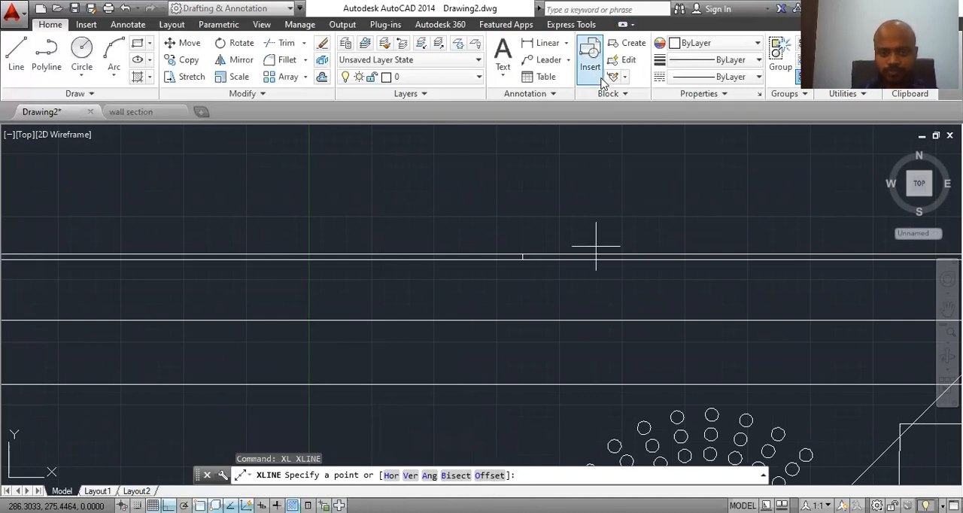
pyautogui.press('Escape')
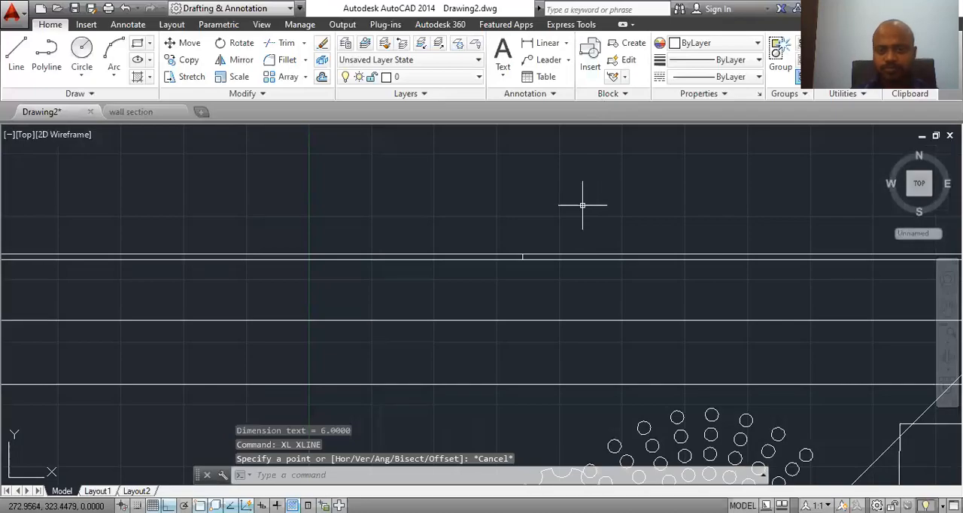
# Step: Draw a horizontal ray at 180° starting from the first vertical line's intersection with the uppermost horizontal line
pyautogui.scroll(-2, 575, 178)
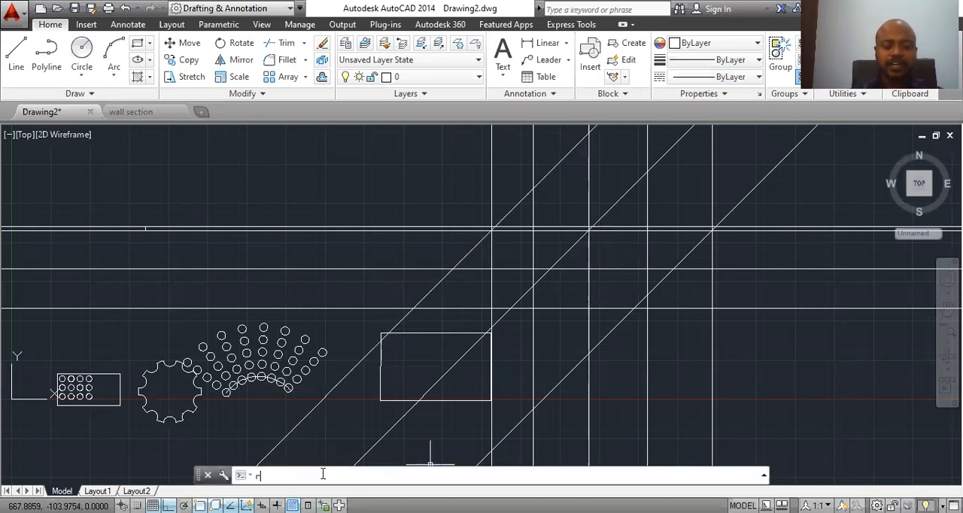
pyautogui.write('ay')
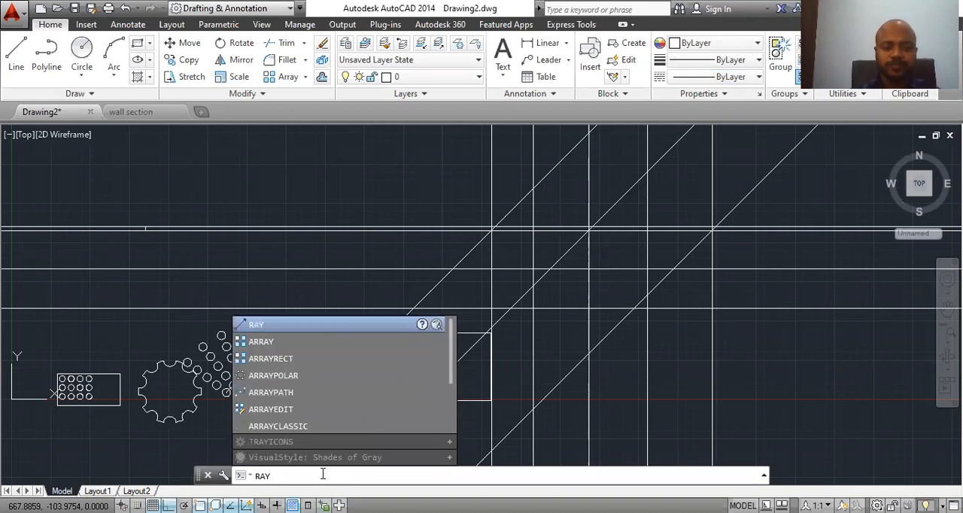
pyautogui.press('Return')
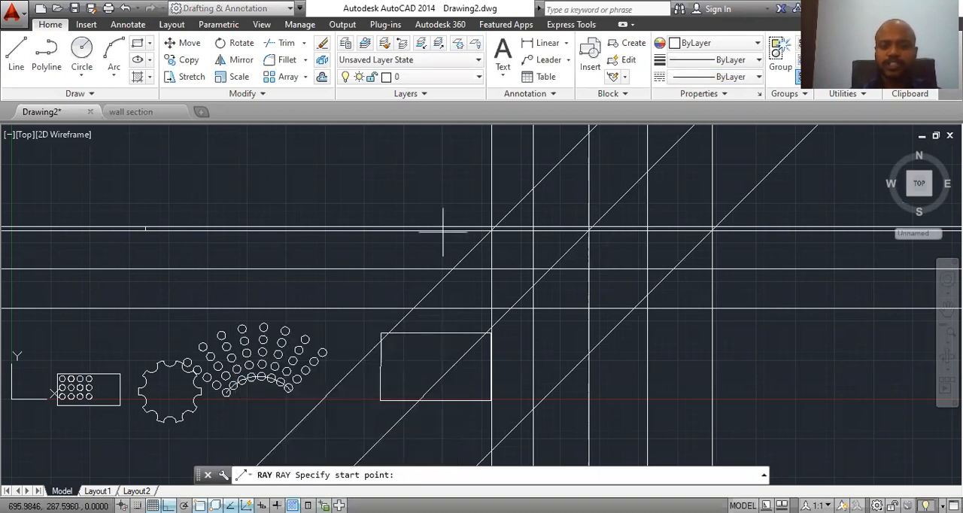
pyautogui.scroll(5, 474, 226)
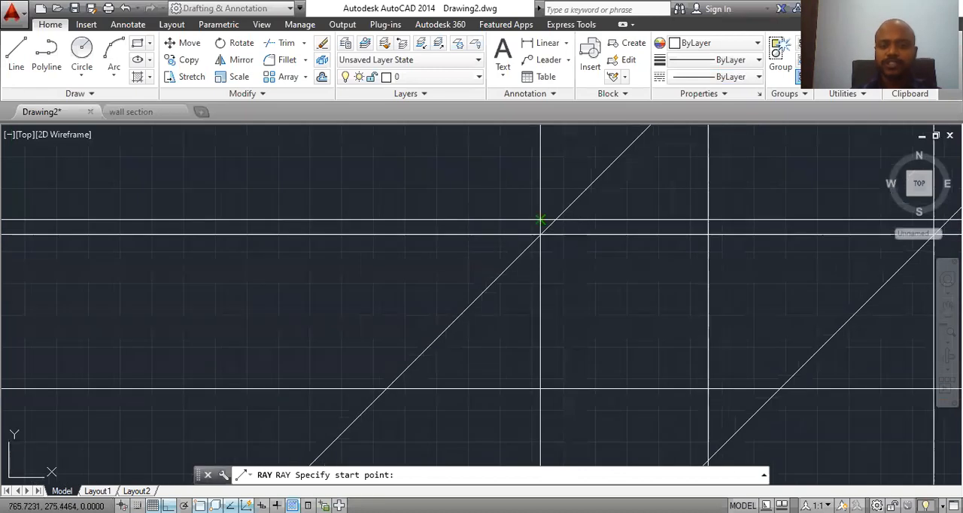
pyautogui.click(541, 220)
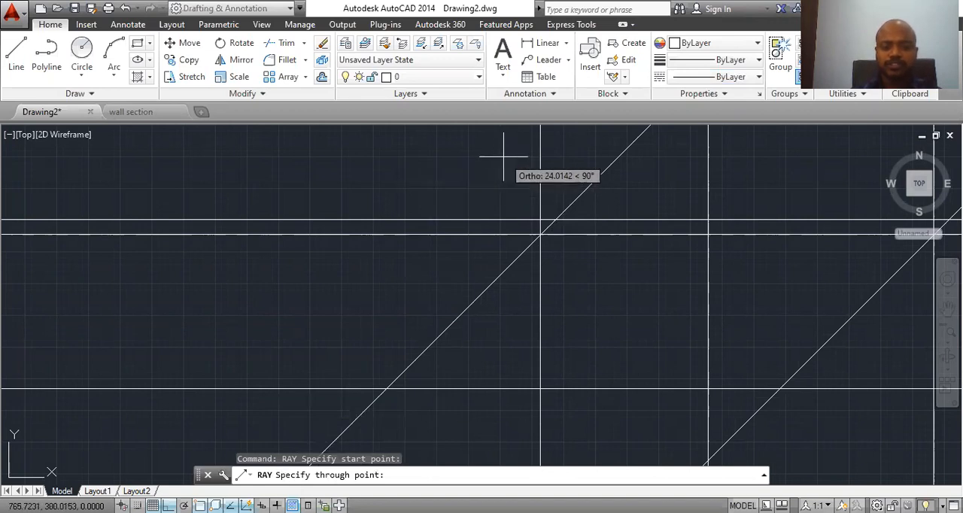
pyautogui.click(391, 170)
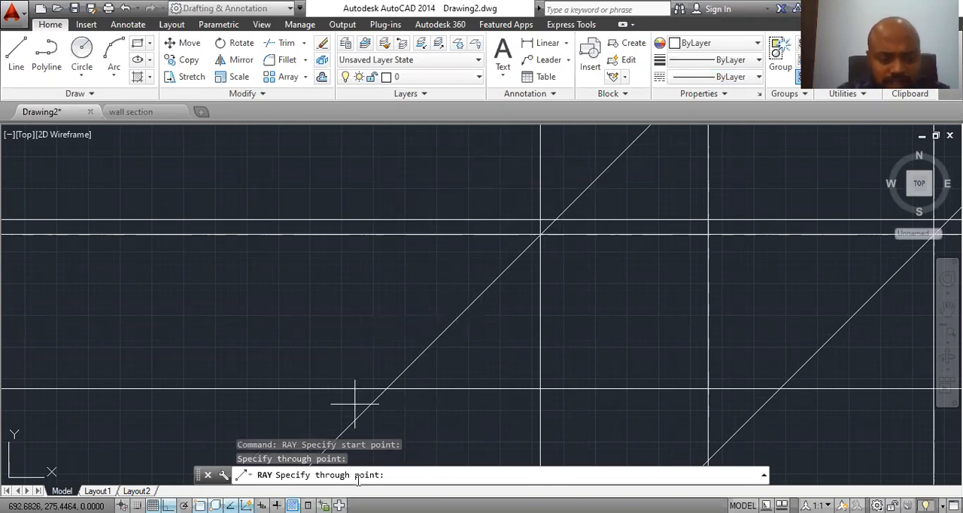
pyautogui.press('Escape')
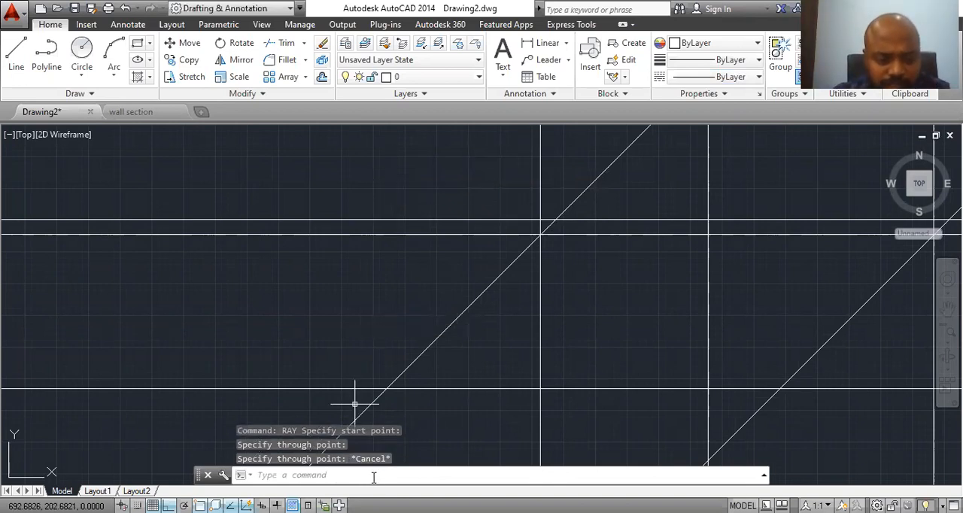
pyautogui.write('ray')
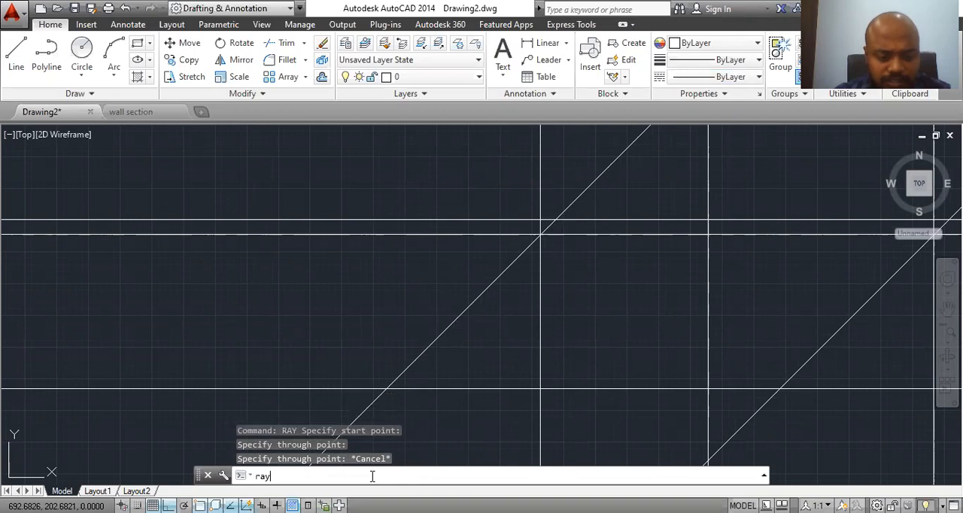
pyautogui.press('Return')
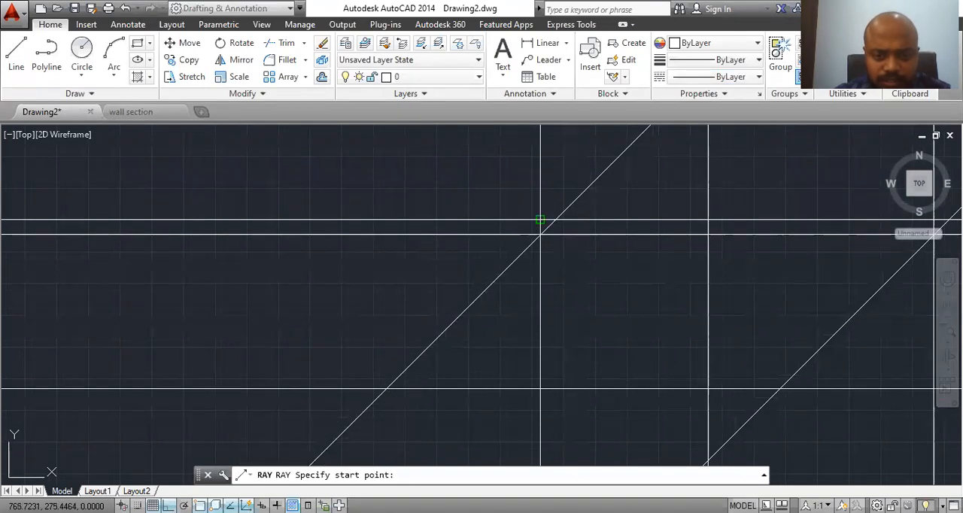
pyautogui.click(541, 220)
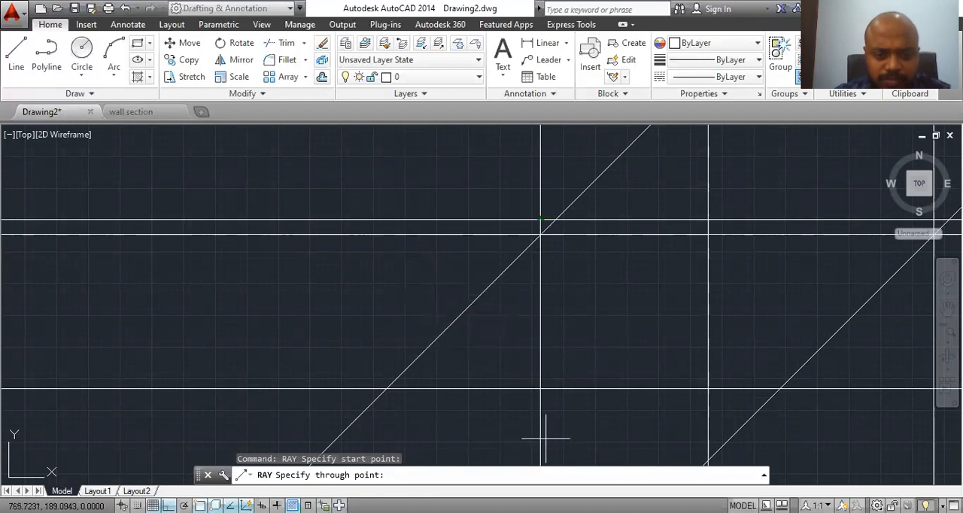
pyautogui.scroll(-5, 444, 346)
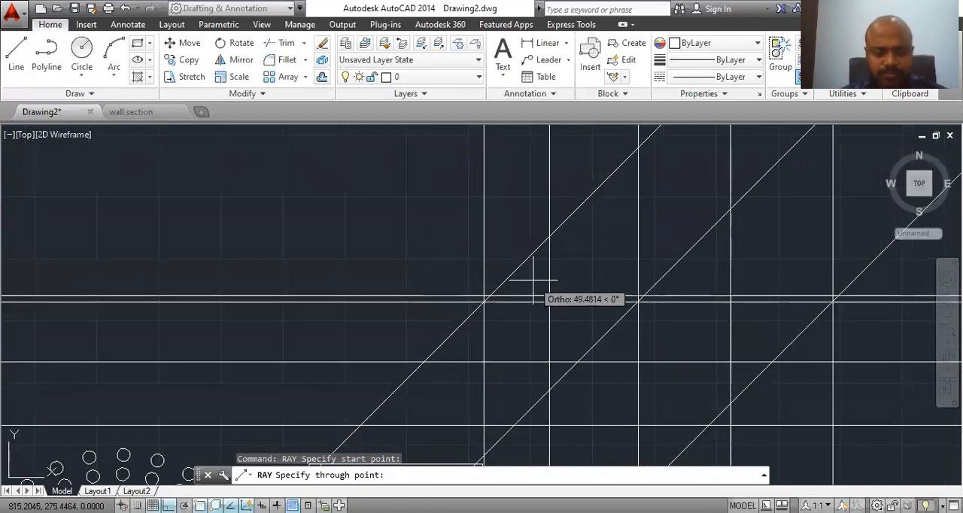
pyautogui.press('Escape')
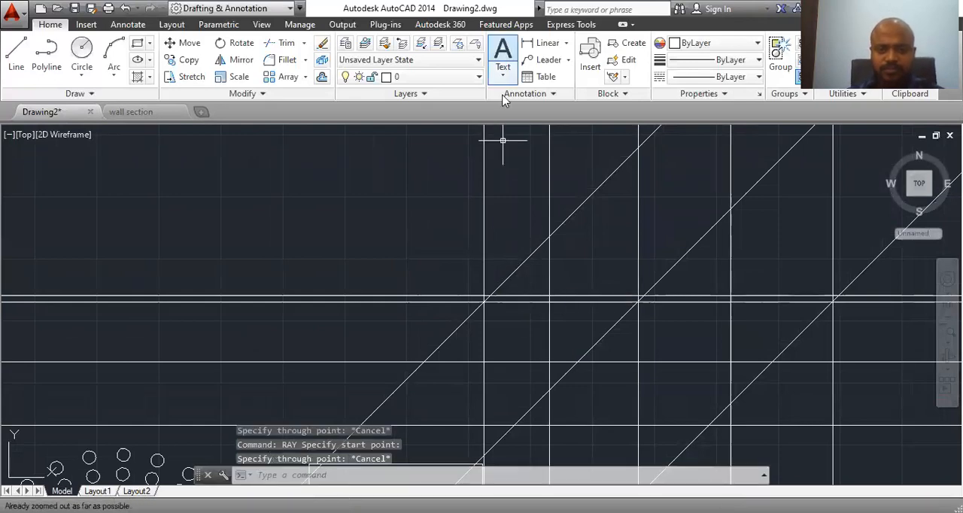
pyautogui.press('space')
pyautogui.click(483, 295)
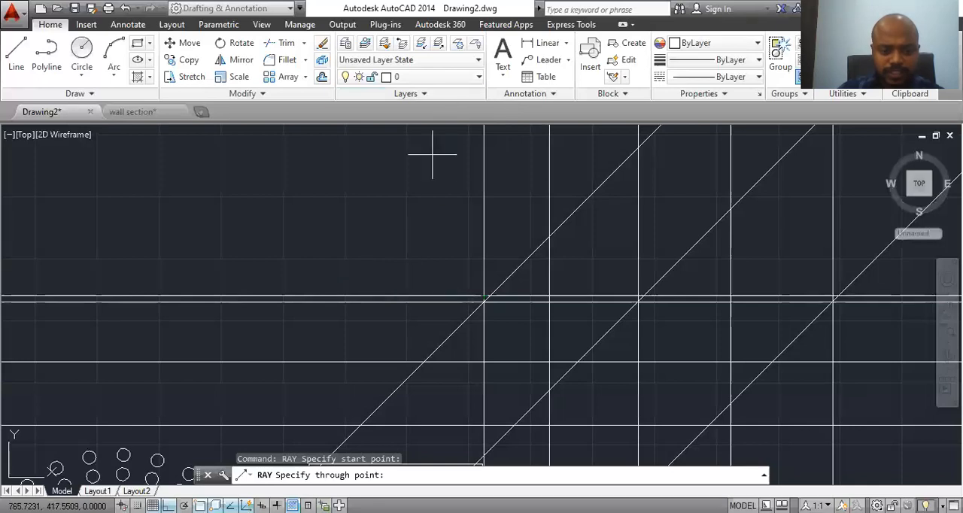
pyautogui.press('Escape')
# Step: Draw a fan of six rays in different upward directions from one start point above the uppermost horizontal lines, with Ortho off
pyautogui.write('RAY')
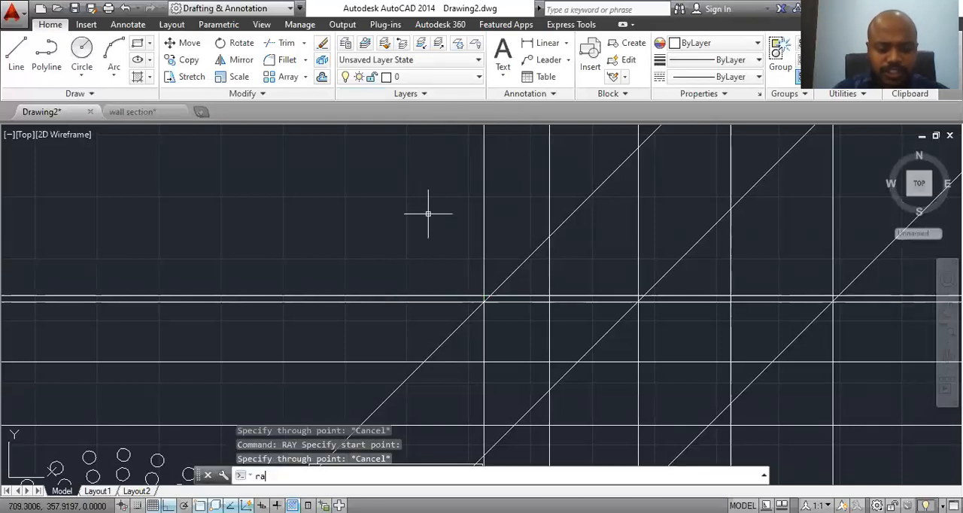
pyautogui.press('Return')
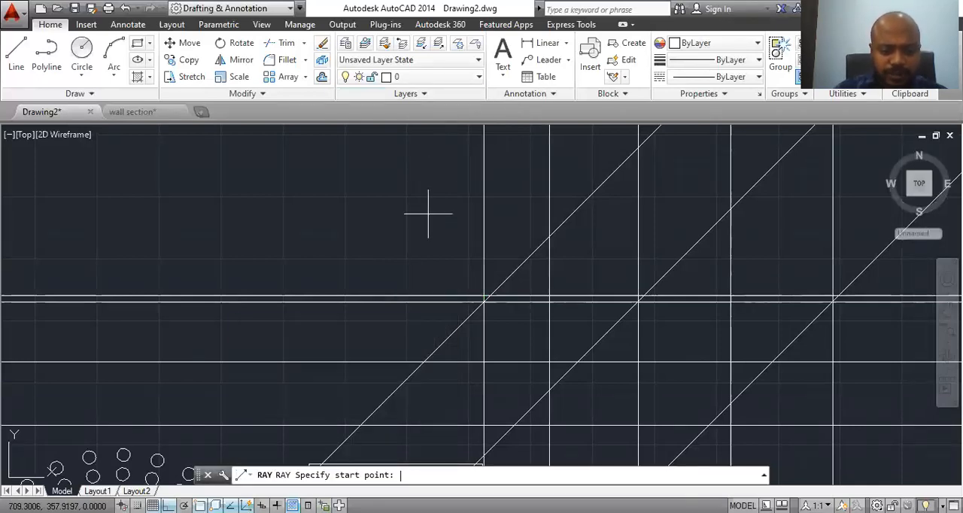
pyautogui.click(389, 274)
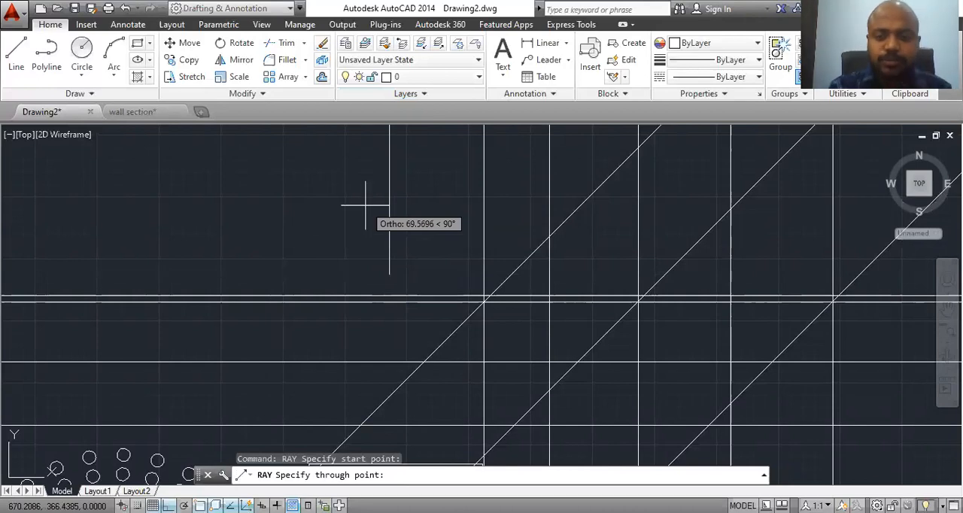
pyautogui.press('F8')
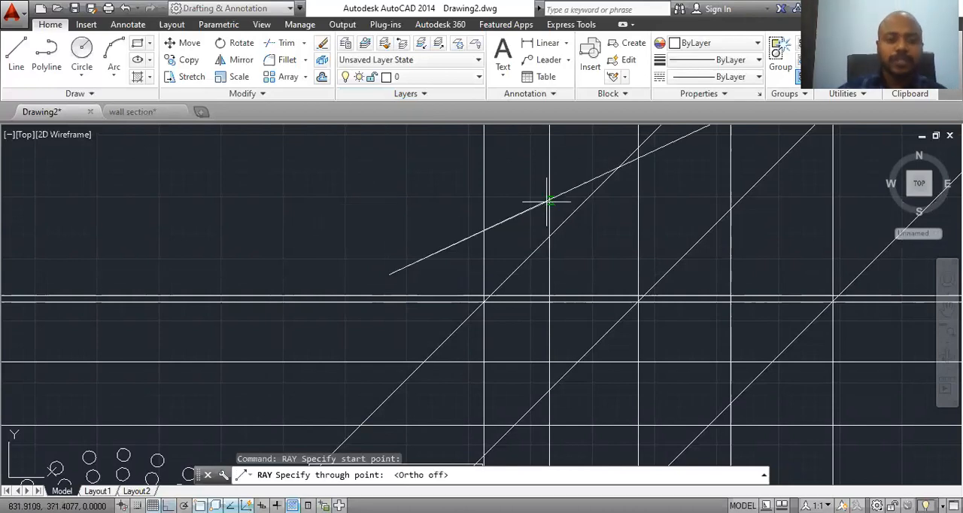
pyautogui.click(438, 270)
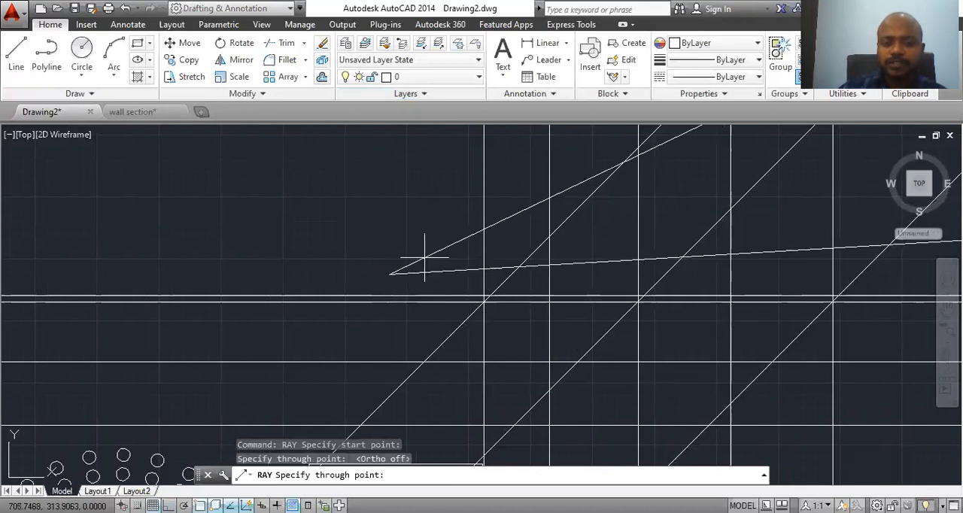
pyautogui.click(419, 260)
pyautogui.click(408, 254)
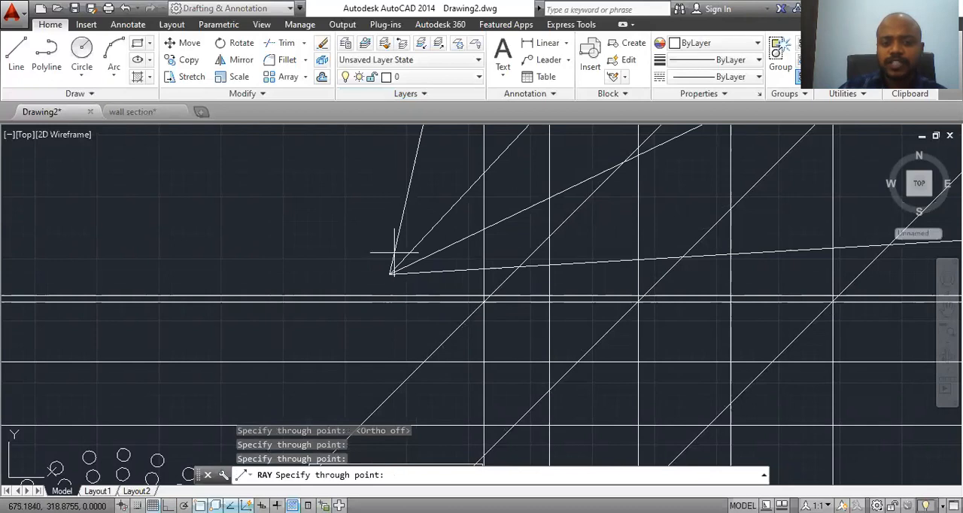
pyautogui.click(393, 254)
pyautogui.click(381, 257)
pyautogui.click(374, 264)
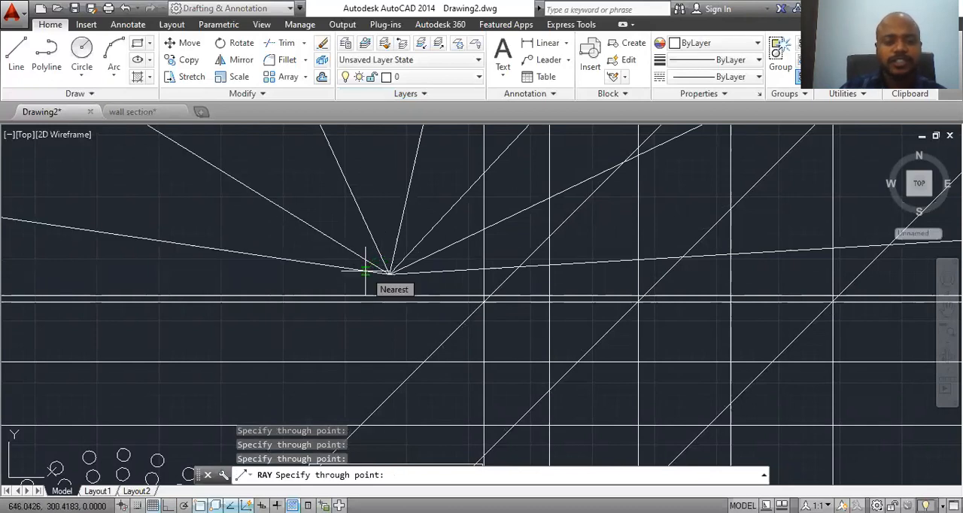
pyautogui.press('Escape')
# Step: Erase the rectangle together with the crossing vertical and diagonal construction lines and the neighbouring circle array
pyautogui.scroll(-1, 374, 274)
pyautogui.scroll(-1, 547, 448)
pyautogui.moveTo(547, 448)
pyautogui.mouseDown(button='middle')
pyautogui.moveTo(476, 345)
pyautogui.moveTo(410, 143)
pyautogui.mouseUp(button='middle')
pyautogui.click(778, 161)
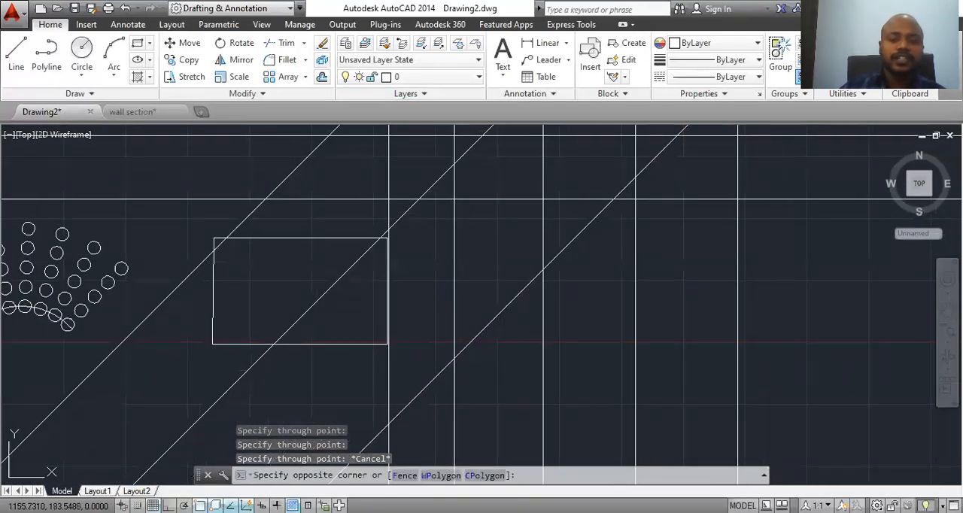
pyautogui.click(65, 430)
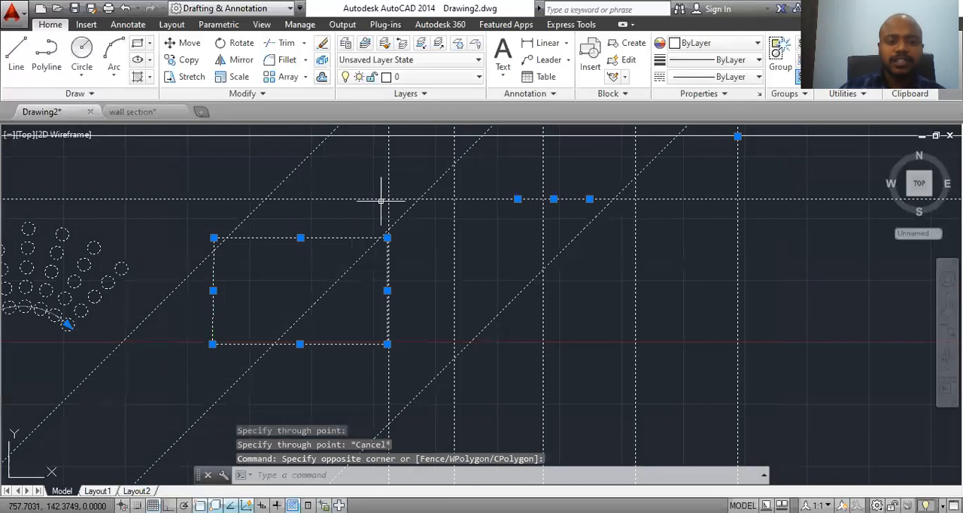
pyautogui.rightClick(389, 172)
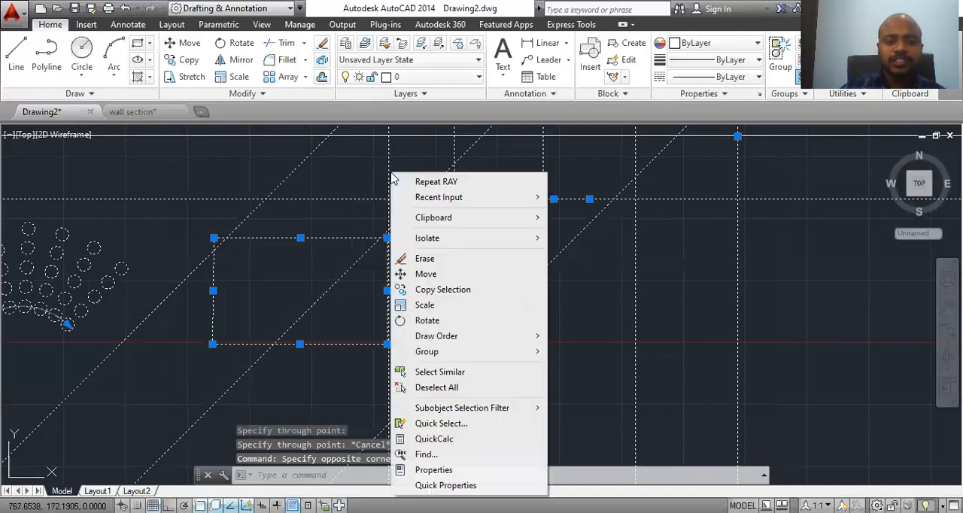
pyautogui.click(429, 259)
pyautogui.scroll(-3, 474, 294)
pyautogui.press('Escape')
pyautogui.press('Escape')
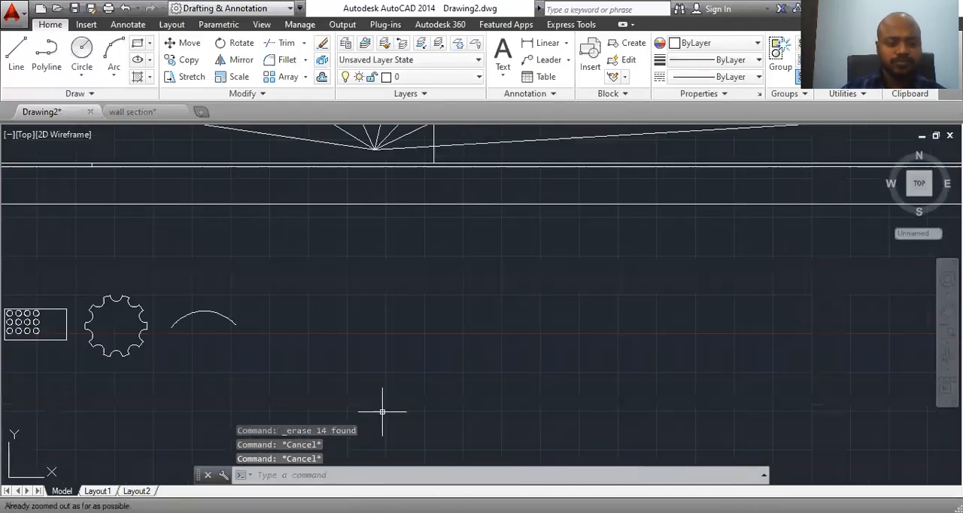
# Step: Zoom to All and erase all remaining objects, including the rays, horizontal lines, gear shape, arc and arrayed rectangle
pyautogui.write('z')
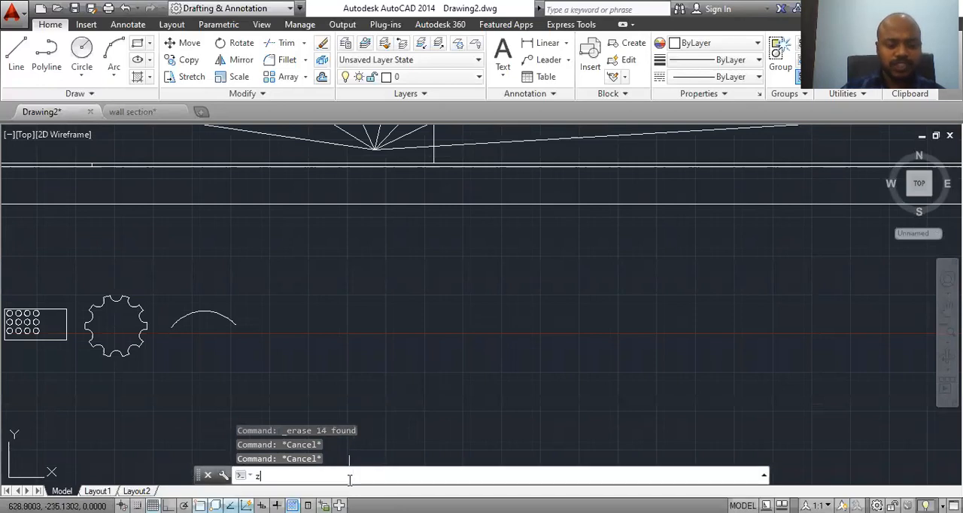
pyautogui.press('Return')
pyautogui.write('a')
pyautogui.scroll(2, 410, 364)
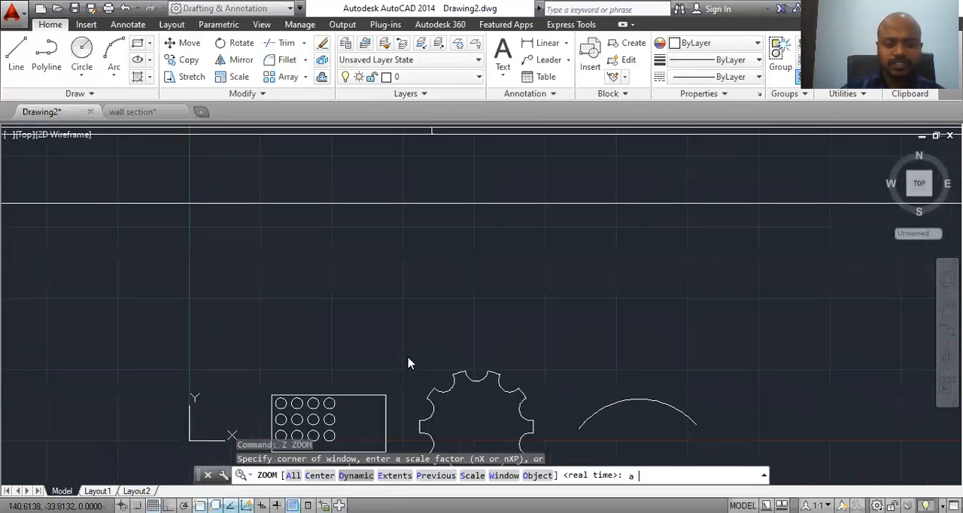
pyautogui.press('Return')
pyautogui.click(849, 163)
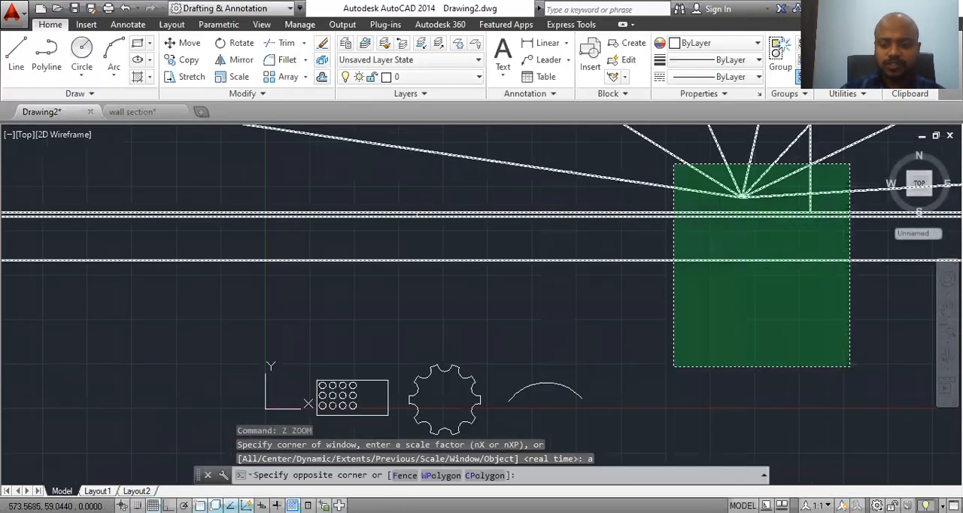
pyautogui.click(268, 454)
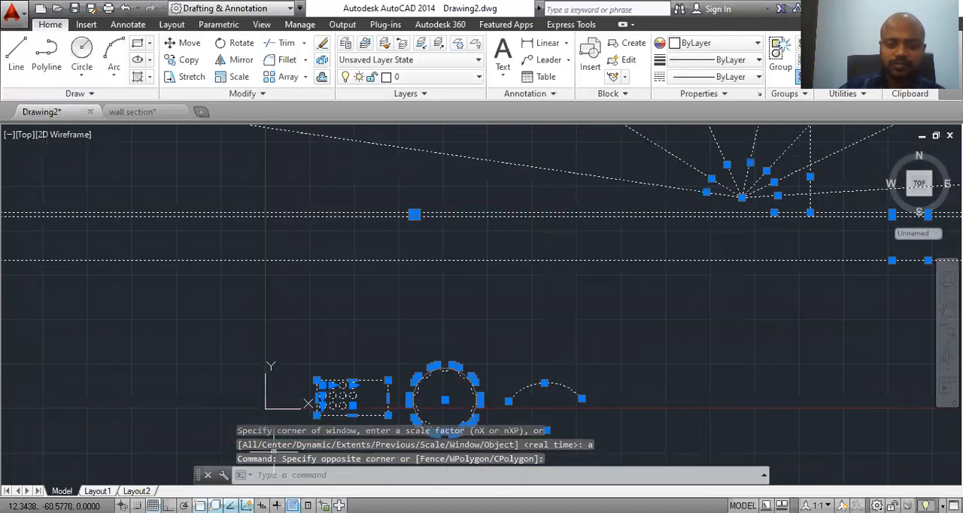
pyautogui.press('Delete')
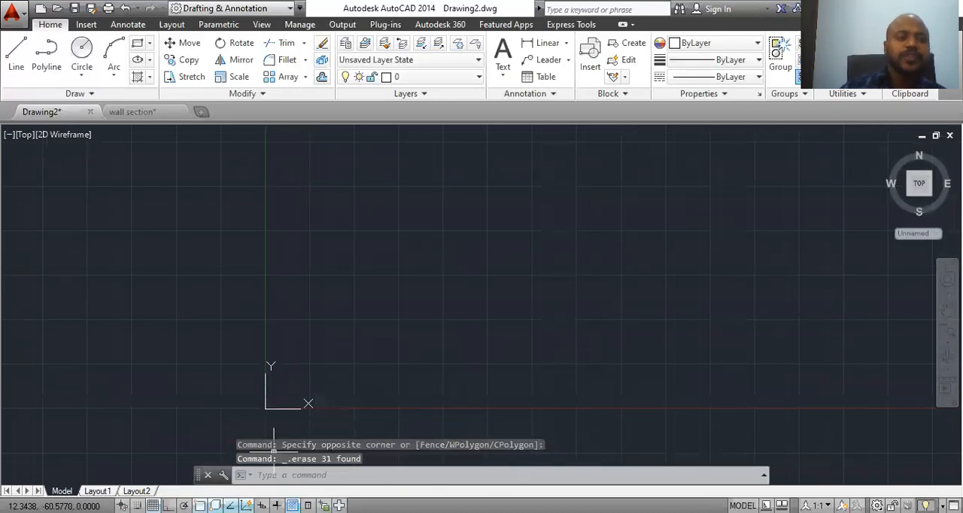
# Step: Draw one long horizontal line above the X axis with Ortho on
pyautogui.click(15, 52)
pyautogui.click(296, 236)
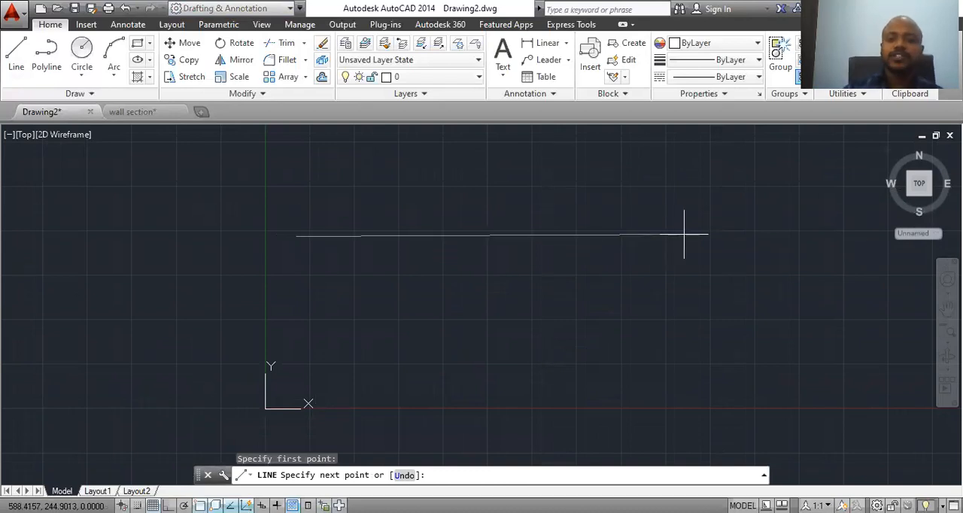
pyautogui.press('F8')
pyautogui.click(684, 236)
pyautogui.press('Escape')
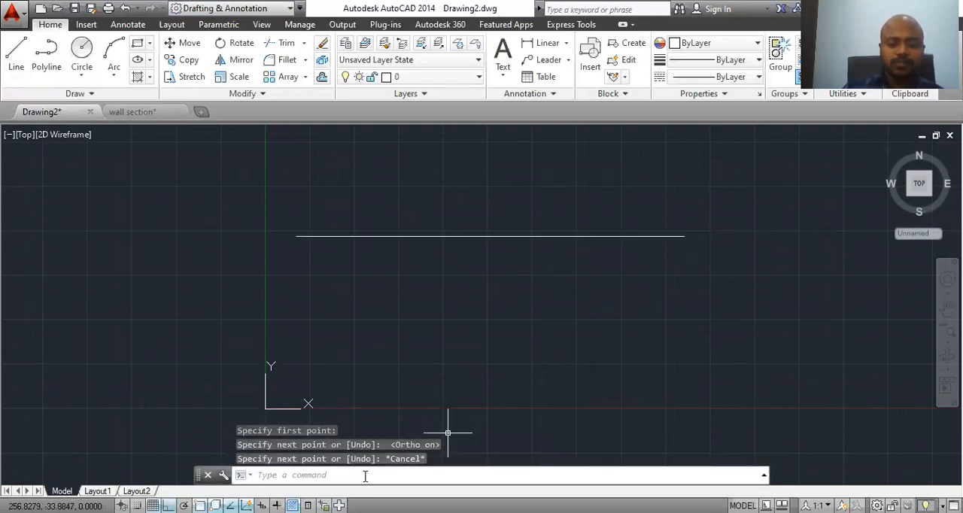
# Step: Break the horizontal line between two points so its middle portion is removed, leaving a short segment at each end
pyautogui.write('brea')
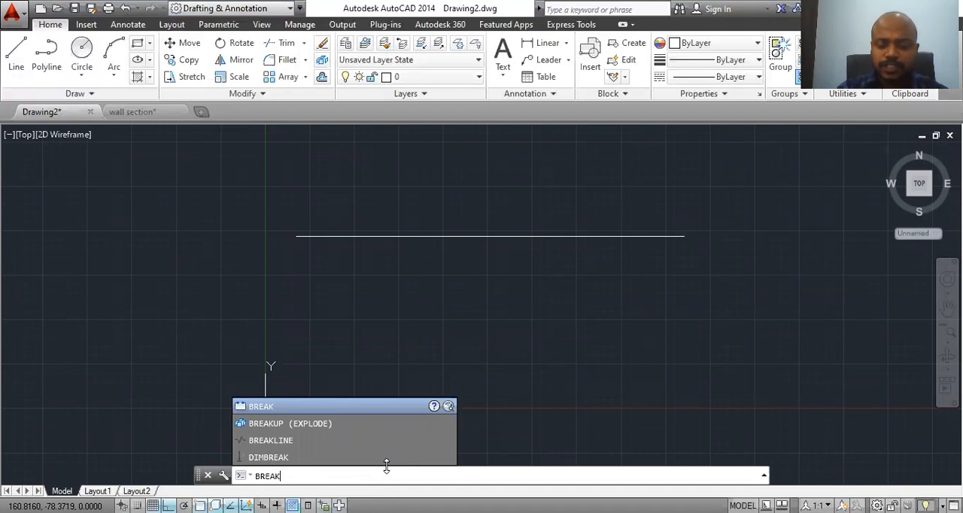
pyautogui.press('Return')
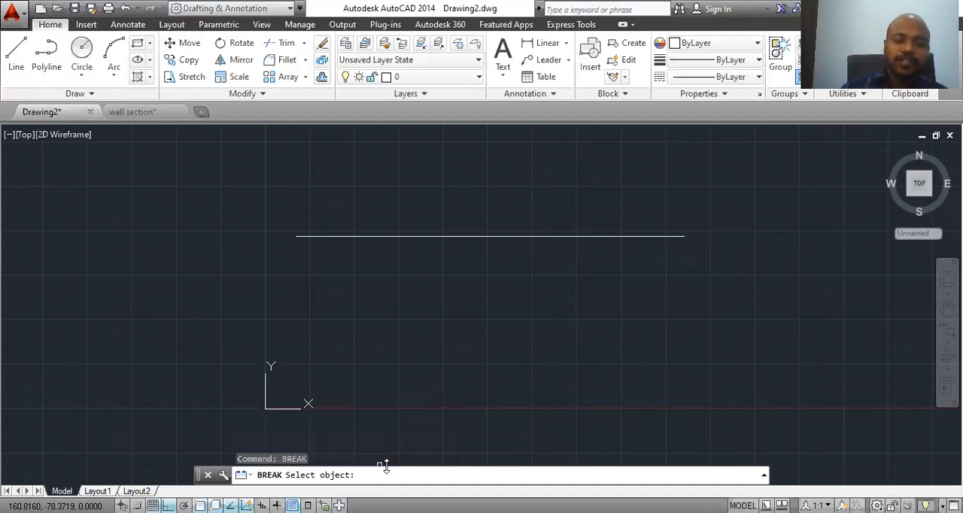
pyautogui.click(367, 237)
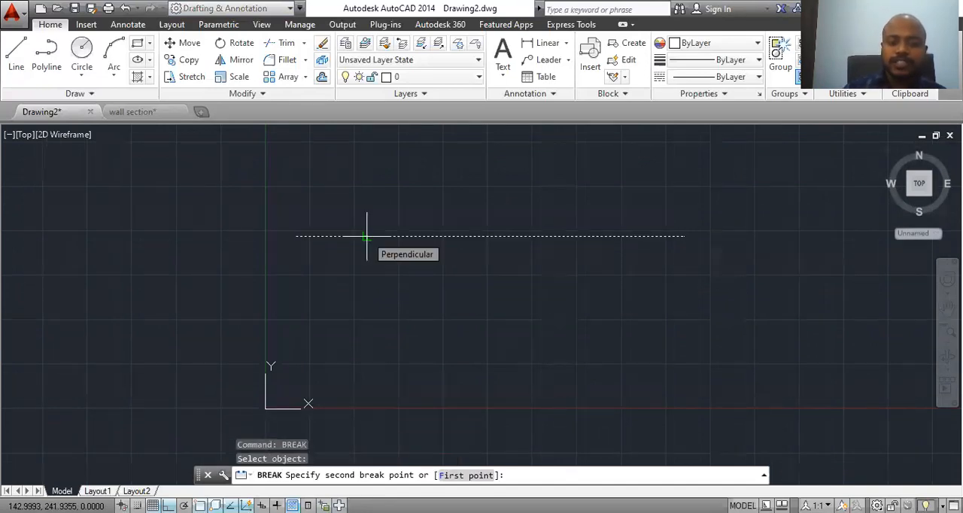
pyautogui.click(603, 237)
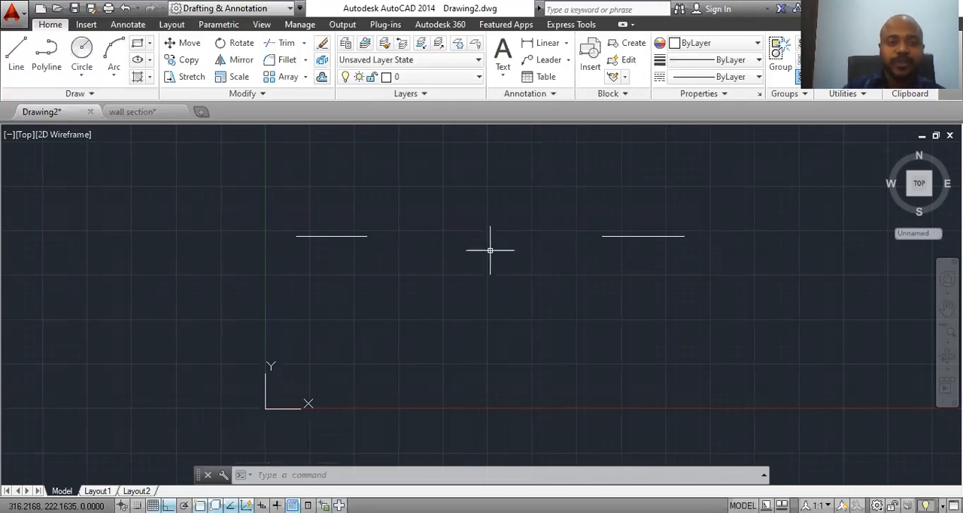
# Step: Erase the two line segments left by the break
pyautogui.click(729, 189)
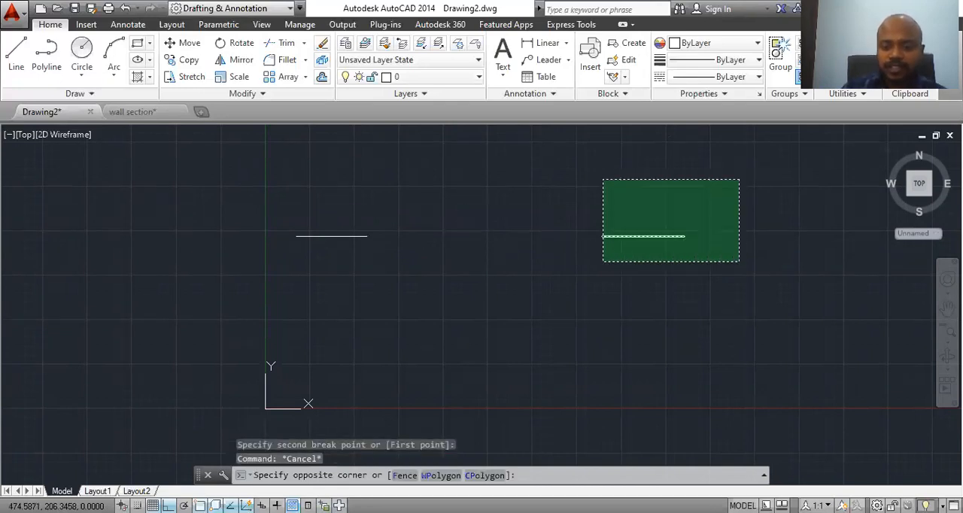
pyautogui.click(237, 274)
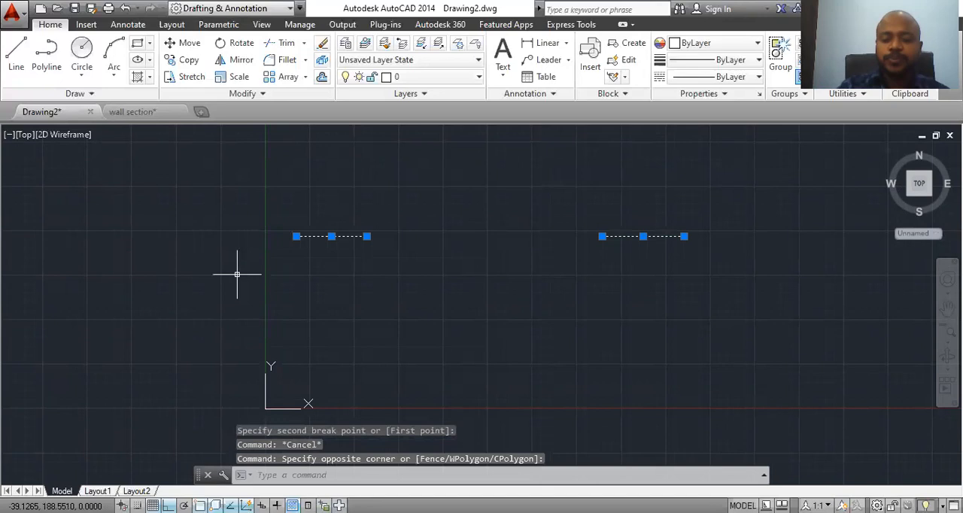
pyautogui.press('Delete')
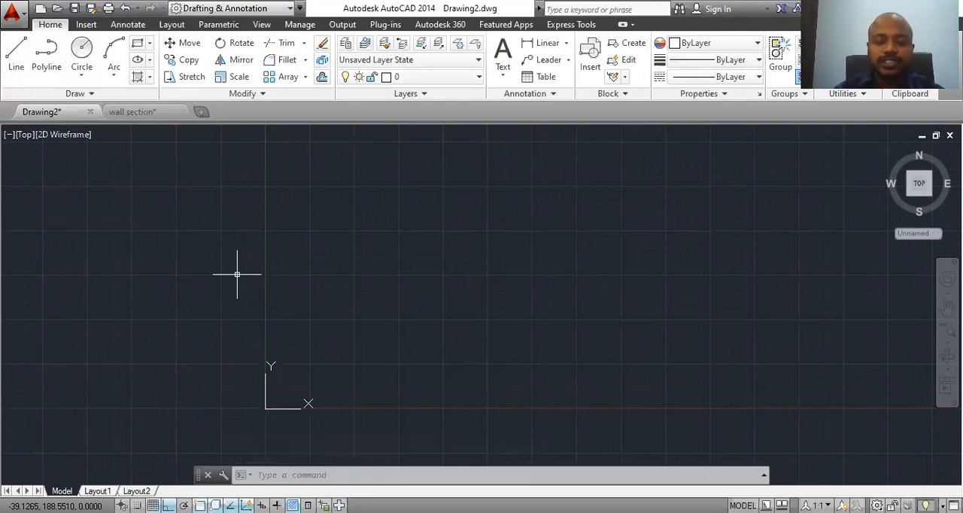
# Step: Switch to the wall section drawing and bring the complete masonry wall section into view
pyautogui.click(157, 113)
pyautogui.moveTo(369, 382); pyautogui.dragTo(575, 423, button='middle')
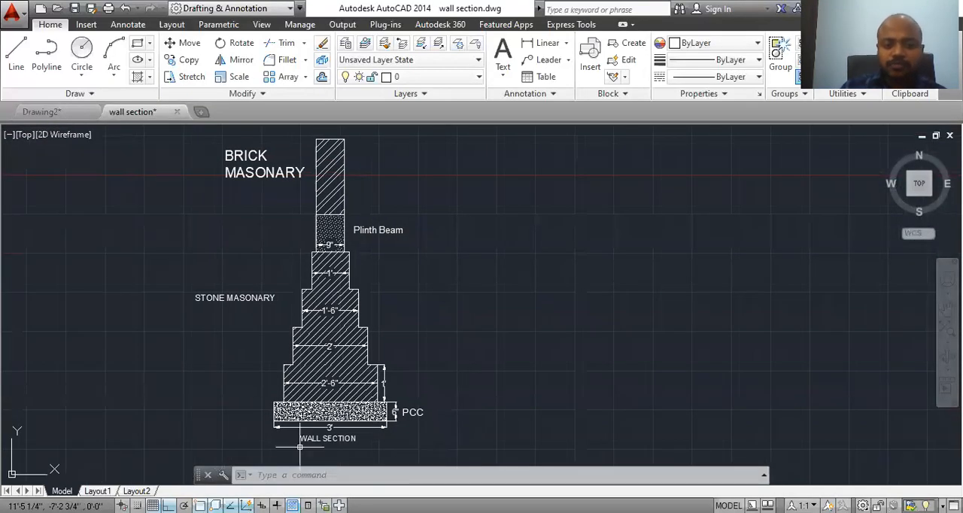
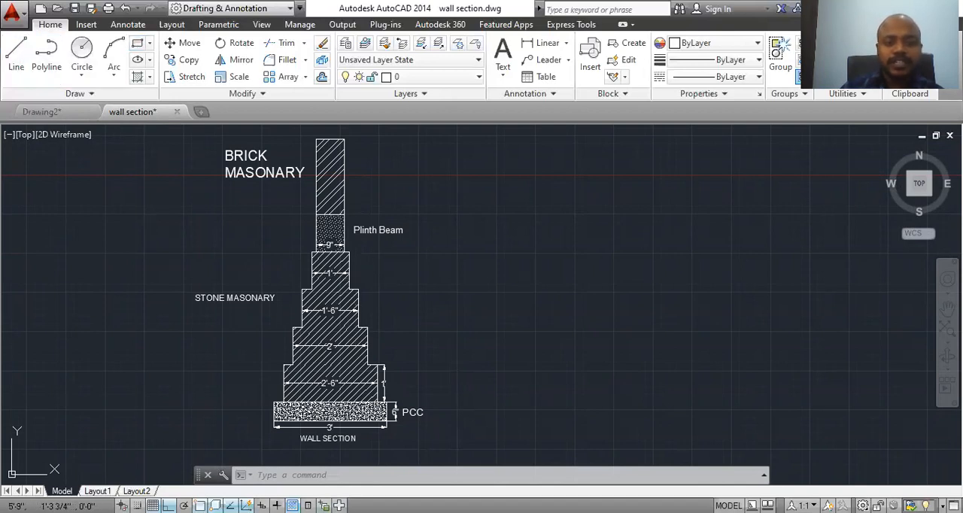
# Step: Draw a large rectangle in the empty space beside the wall section
pyautogui.write('rec')
pyautogui.press('Return')
pyautogui.click(484, 173)
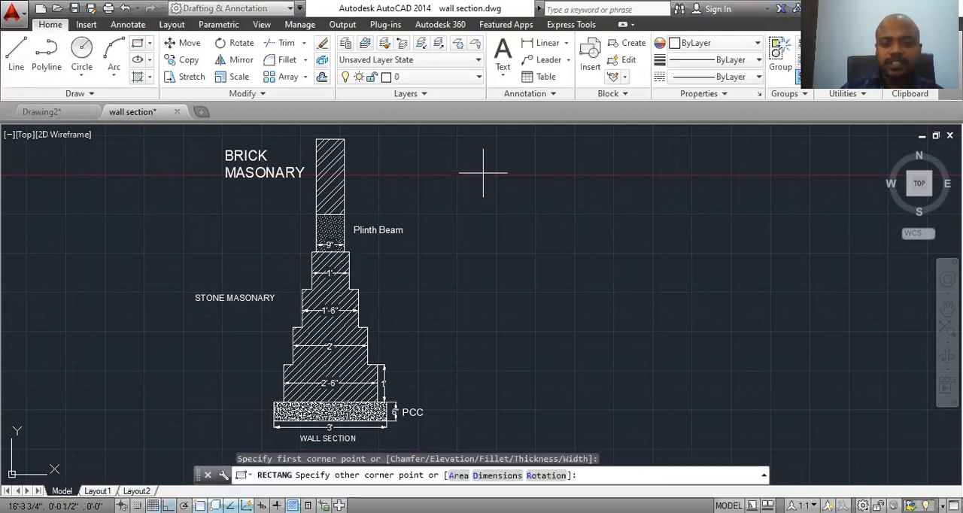
pyautogui.click(697, 353)
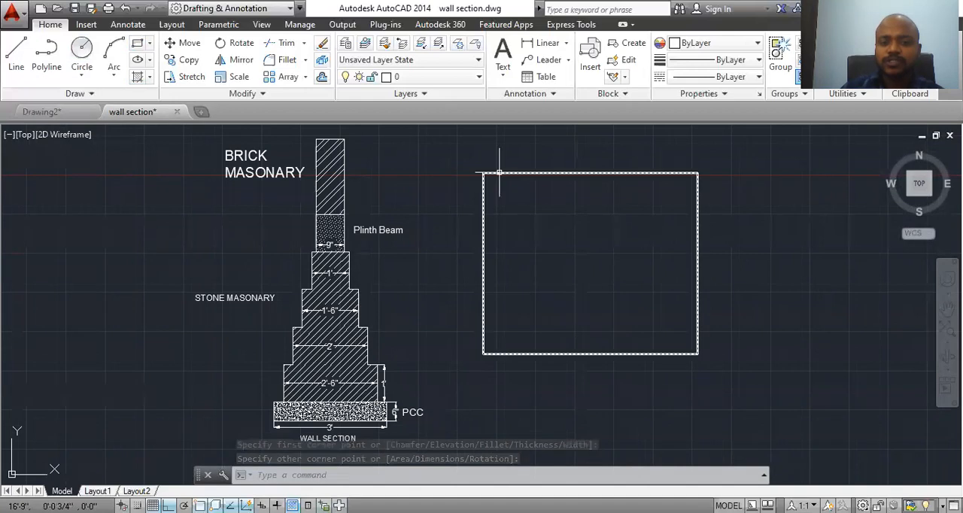
# Step: Draw two connected lines inside the rectangle's upper-left corner to form a small box against its edges
pyautogui.write('l')
pyautogui.press('Return')
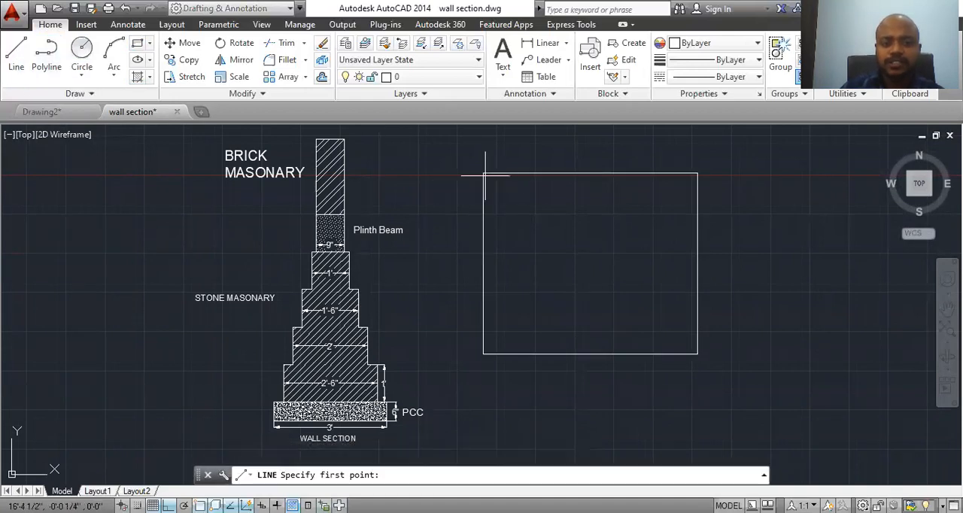
pyautogui.scroll(1, 503, 173)
pyautogui.click(504, 170)
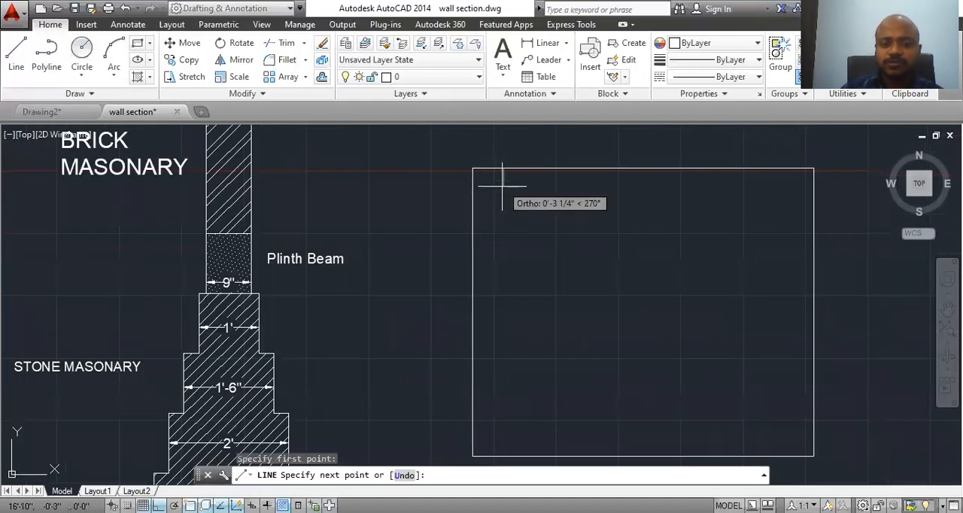
pyautogui.click(504, 190)
pyautogui.click(473, 190)
pyautogui.press('Escape')
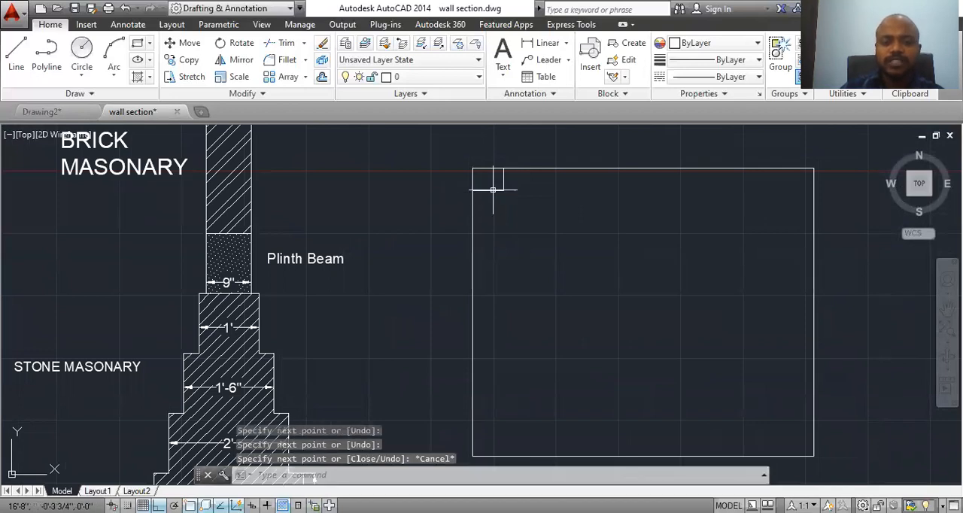
# Step: Mirror the two corner lines about the rectangle's vertical centre line, keeping the source objects
pyautogui.click(239, 59)
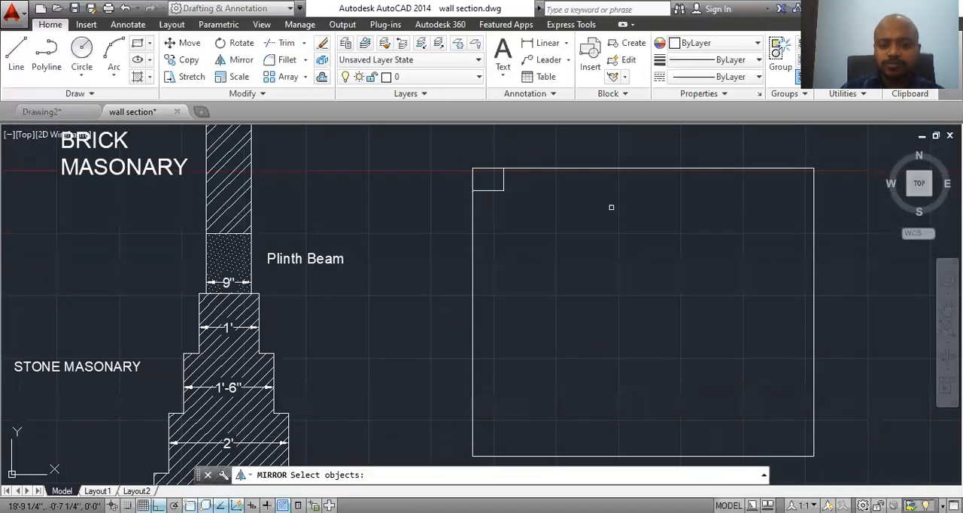
pyautogui.click(488, 191)
pyautogui.click(504, 183)
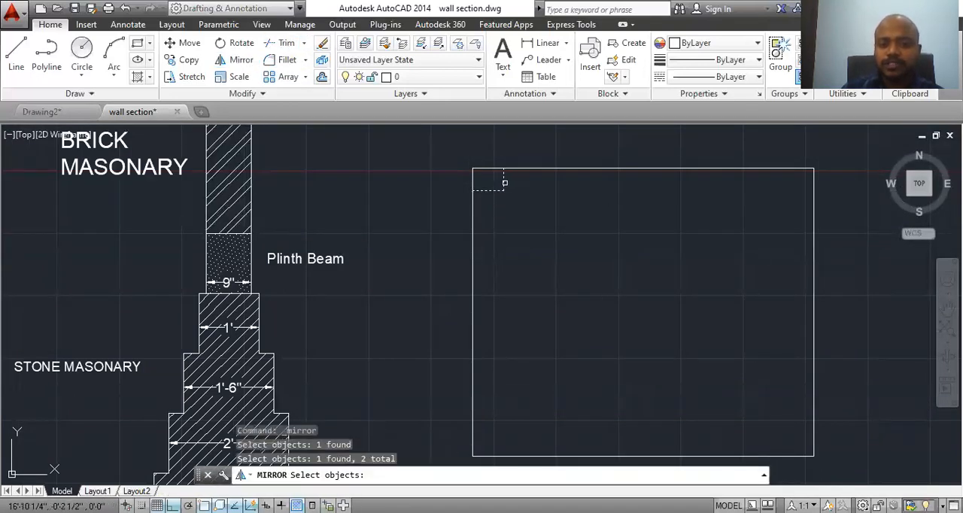
pyautogui.press('Return')
pyautogui.click(648, 168)
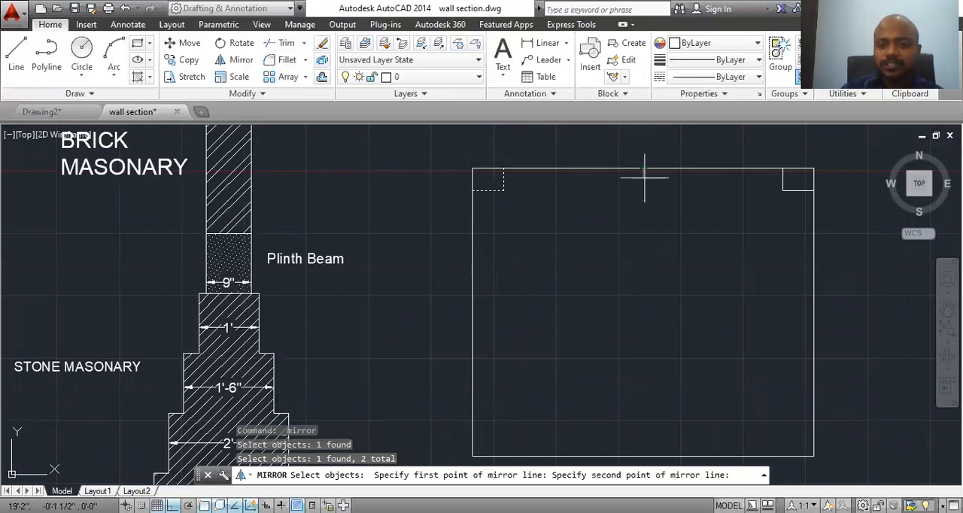
pyautogui.click(647, 361)
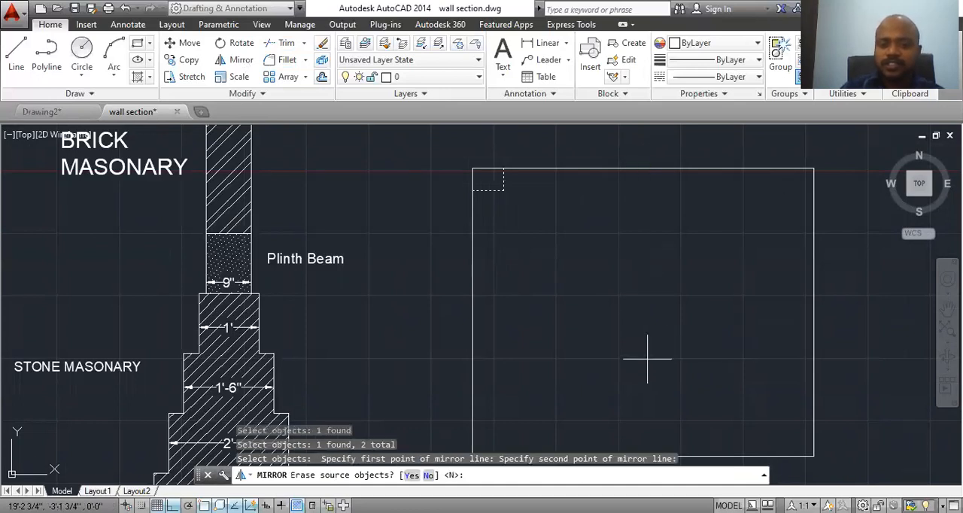
pyautogui.press('Return')
# Step: Mirror both upper corner boxes about the rectangle's horizontal centre line, keeping the source objects
pyautogui.moveTo(647, 359); pyautogui.dragTo(625, 323, button='middle')
pyautogui.click(495, 146)
pyautogui.click(465, 172)
pyautogui.click(741, 149)
pyautogui.click(781, 163)
pyautogui.click(757, 143)
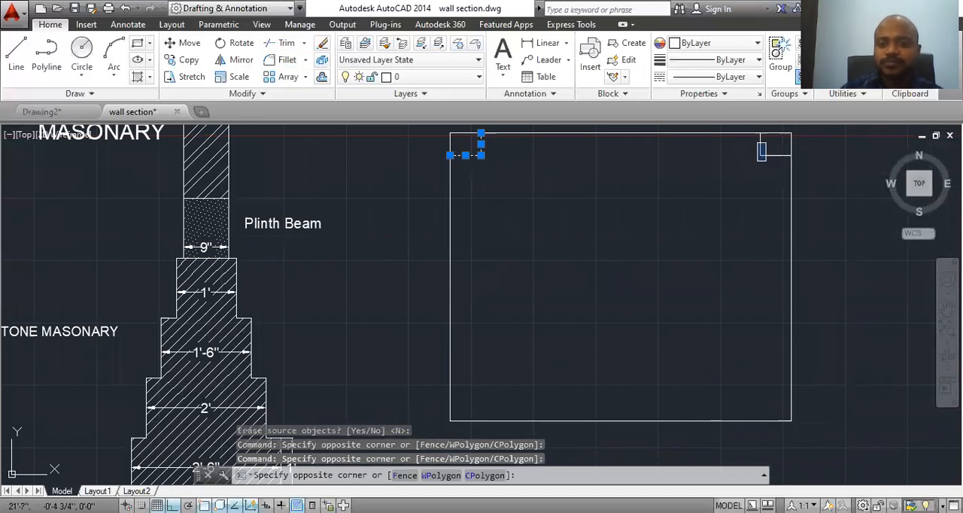
pyautogui.click(780, 171)
pyautogui.click(774, 172)
pyautogui.click(724, 140)
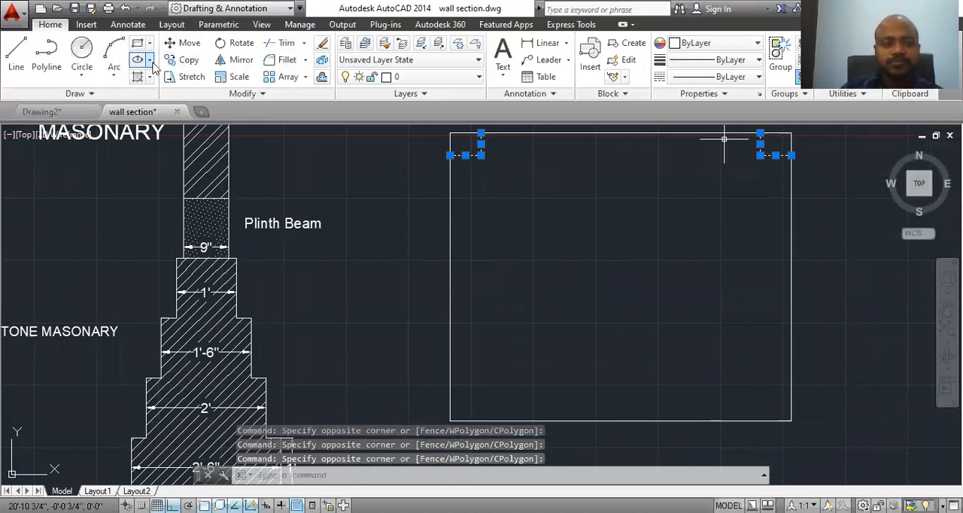
pyautogui.click(240, 60)
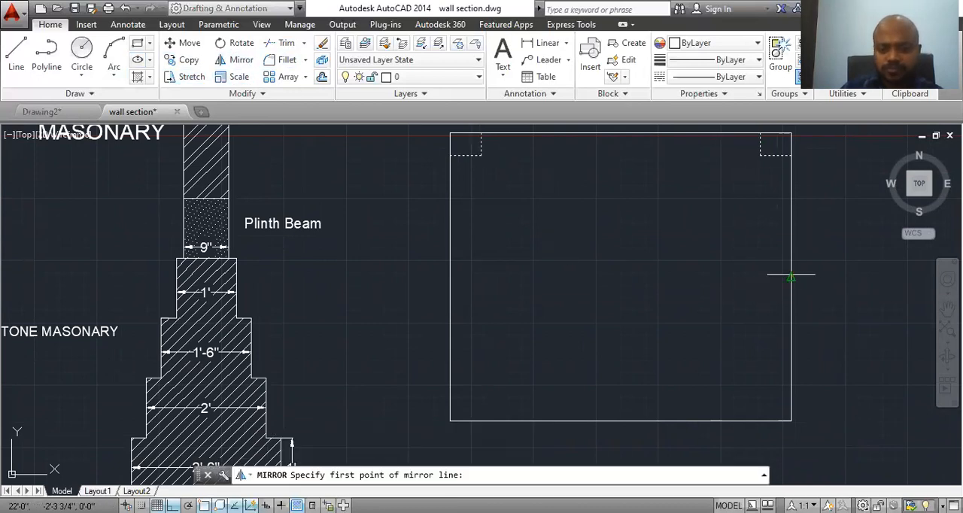
pyautogui.click(791, 278)
pyautogui.click(450, 278)
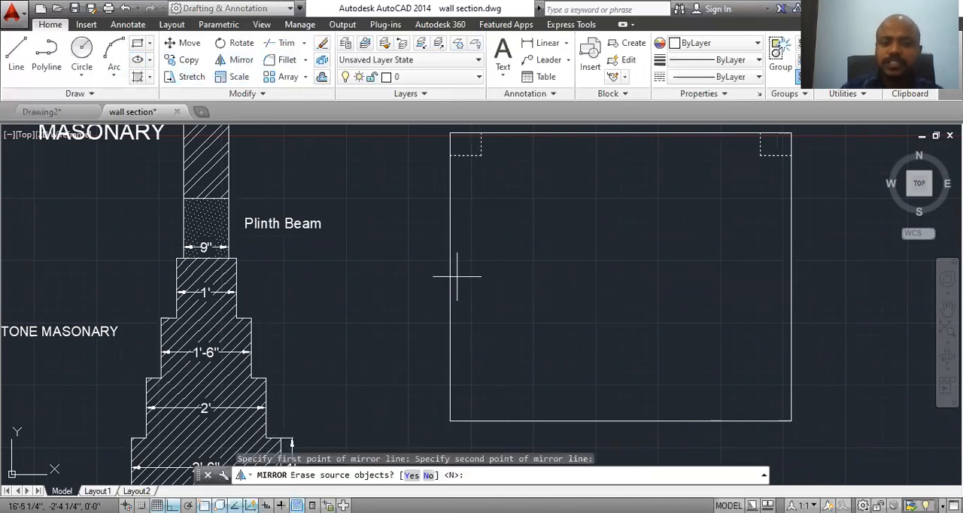
pyautogui.press('Return')
# Step: Erase the large rectangle together with its four corner boxes
pyautogui.moveTo(573, 299)
pyautogui.mouseDown(button='middle')
pyautogui.moveTo(558, 294)
pyautogui.moveTo(519, 315)
pyautogui.mouseUp(button='middle')
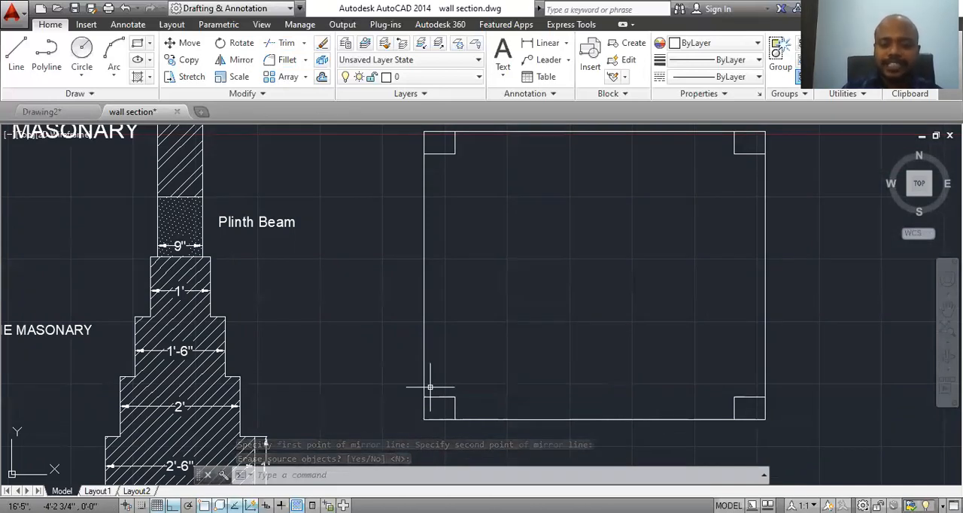
pyautogui.scroll(2, 357, 358)
pyautogui.moveTo(357, 357); pyautogui.dragTo(506, 210, button='middle')
pyautogui.scroll(-8, 495, 279)
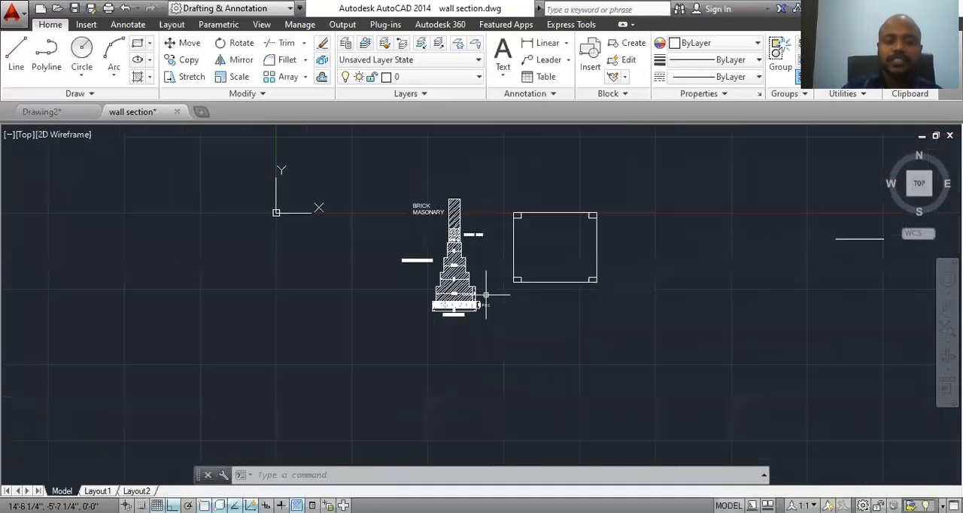
pyautogui.scroll(4, 467, 273)
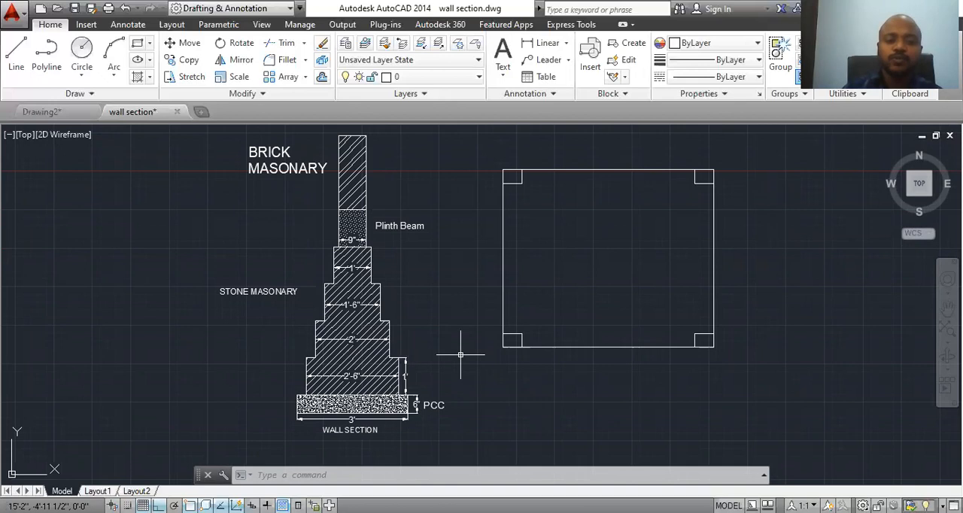
pyautogui.click(752, 136)
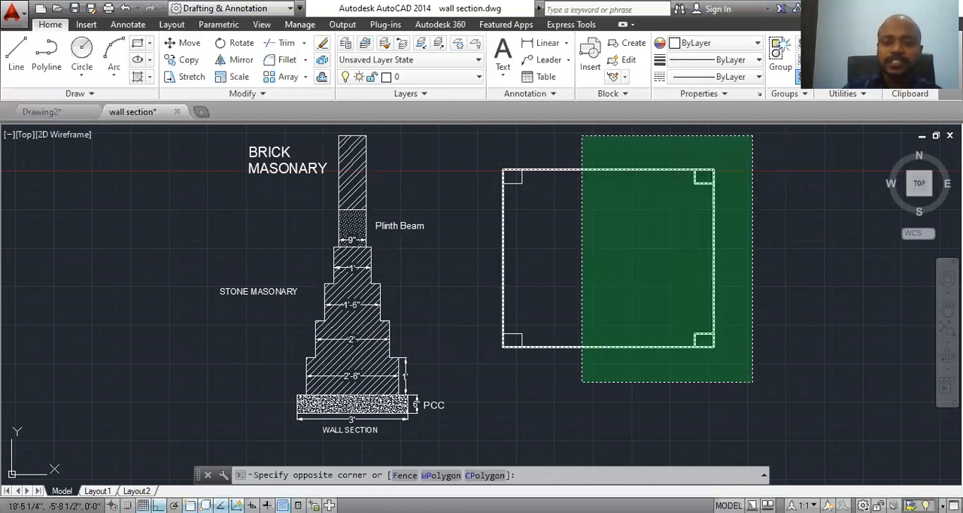
pyautogui.click(488, 403)
pyautogui.press('Delete')
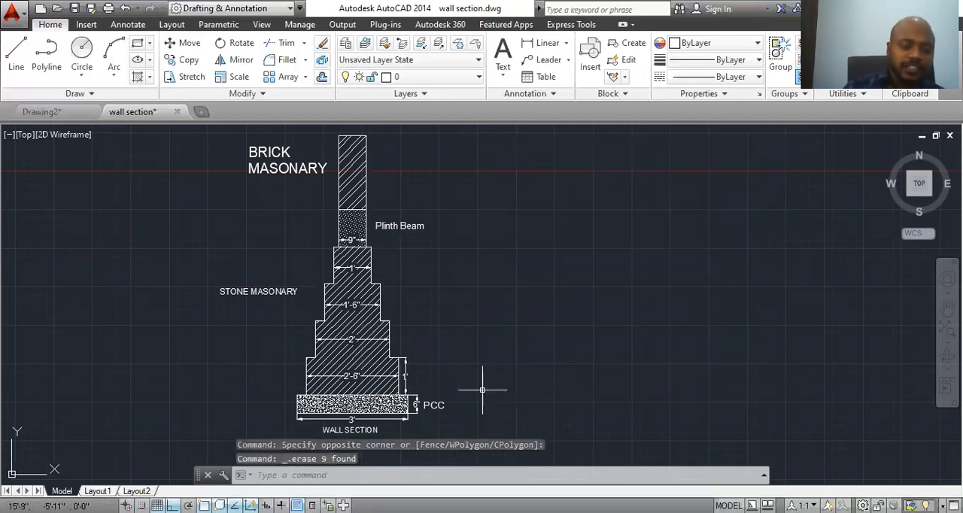
# Step: Examine the wall section's PCC base, stepped stone masonry, plinth beam and their dimensions
pyautogui.scroll(2, 341, 428)
pyautogui.moveTo(362, 417); pyautogui.dragTo(295, 412, button='middle')
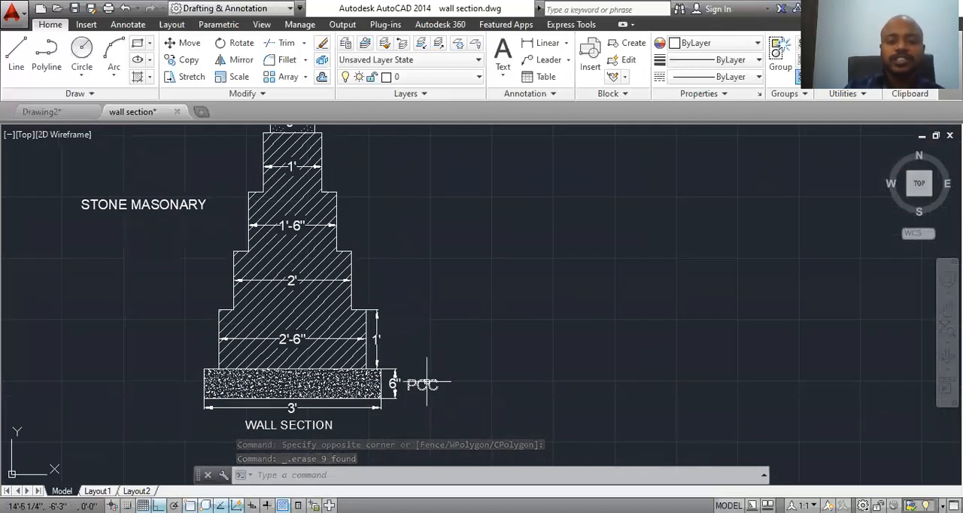
pyautogui.moveTo(229, 389); pyautogui.dragTo(265, 436, button='middle')
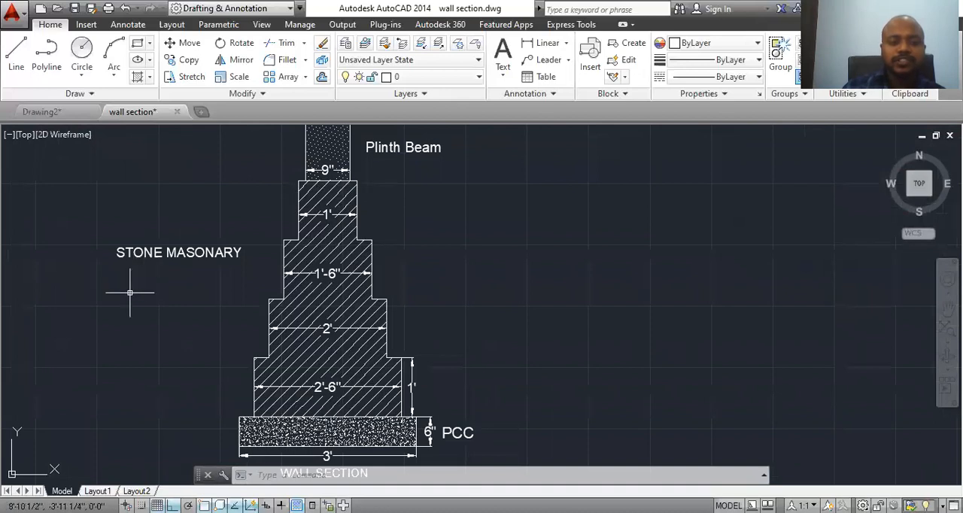
pyautogui.scroll(-2, 259, 242)
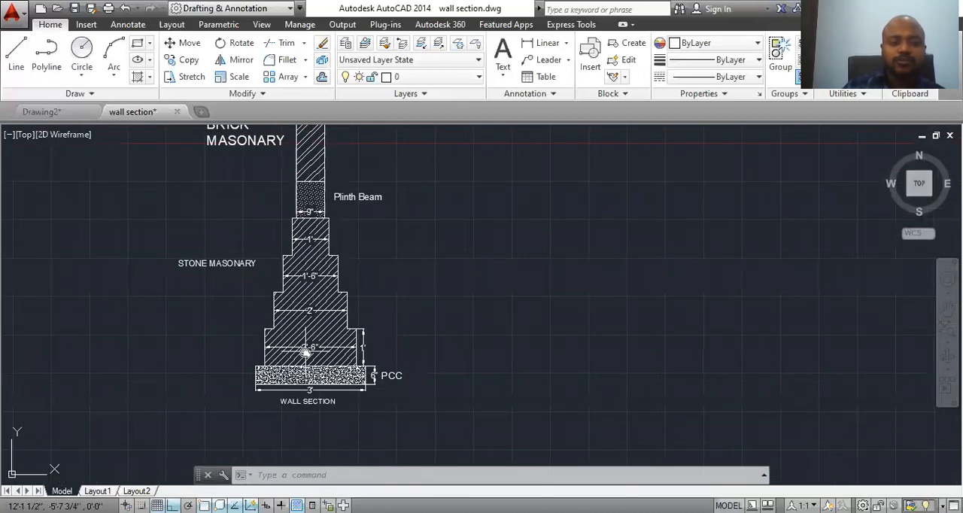
pyautogui.scroll(-1, 306, 345)
pyautogui.scroll(4, 328, 386)
pyautogui.scroll(-3, 366, 408)
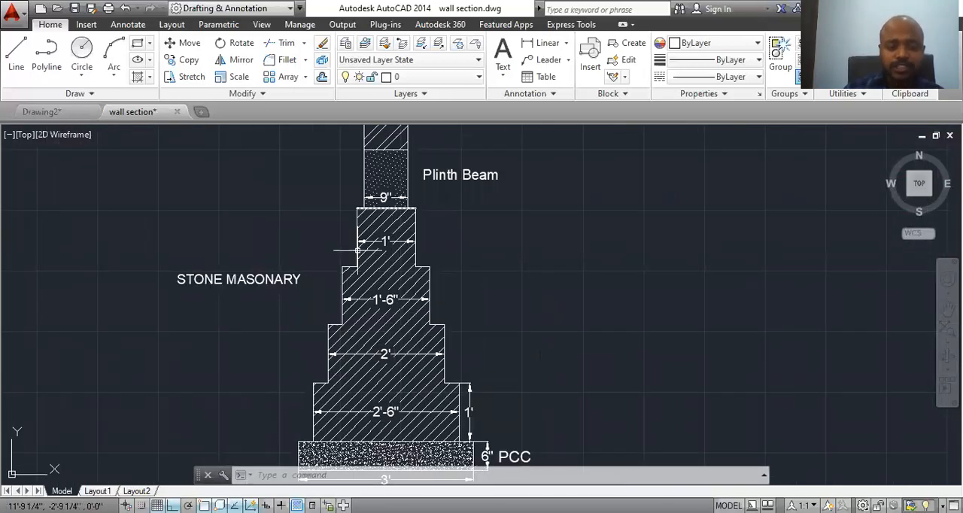
pyautogui.scroll(-2, 365, 381)
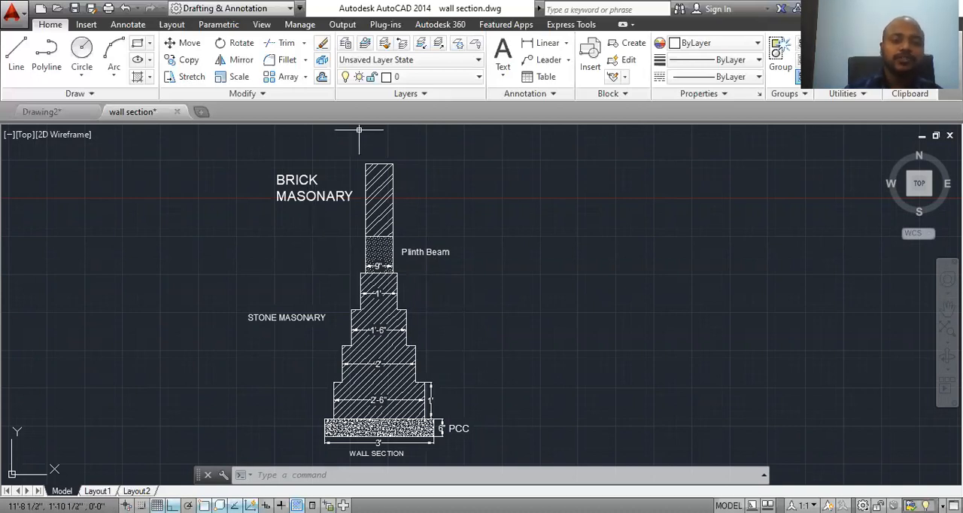
# Step: Erase the stray horizontal line lying far to the right of the wall section
pyautogui.scroll(1, 379, 406)
pyautogui.moveTo(379, 406); pyautogui.dragTo(289, 372, button='middle')
pyautogui.scroll(-1, 289, 372)
pyautogui.scroll(-1, 341, 411)
pyautogui.moveTo(341, 411); pyautogui.dragTo(266, 409, button='middle')
pyautogui.scroll(1, 214, 430)
pyautogui.scroll(-2, 317, 411)
pyautogui.moveTo(715, 287); pyautogui.dragTo(612, 389)
pyautogui.press('Delete')
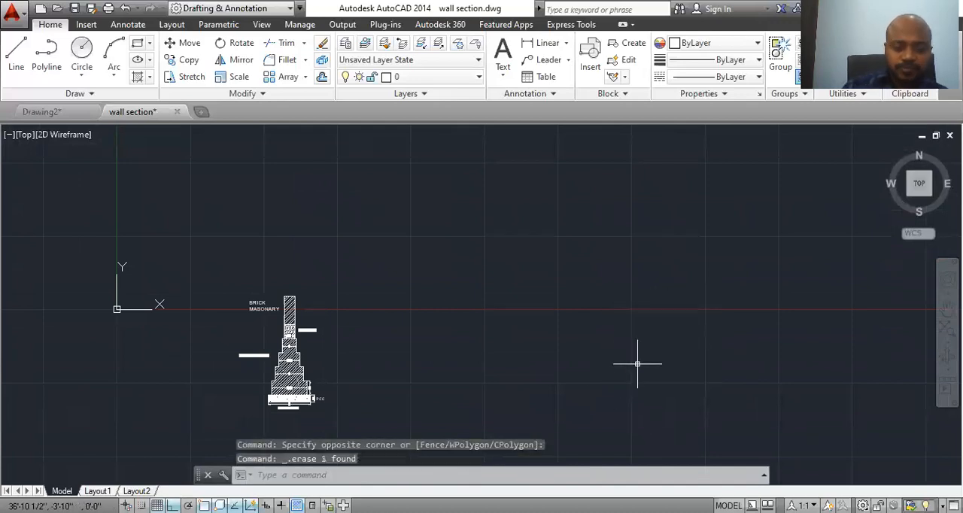
# Step: Open the drawing units settings, try the Decimal length type, and set the type to Architectural
pyautogui.scroll(5, 301, 410)
pyautogui.moveTo(314, 413); pyautogui.dragTo(215, 354, button='middle')
pyautogui.moveTo(430, 408); pyautogui.dragTo(389, 408, button='middle')
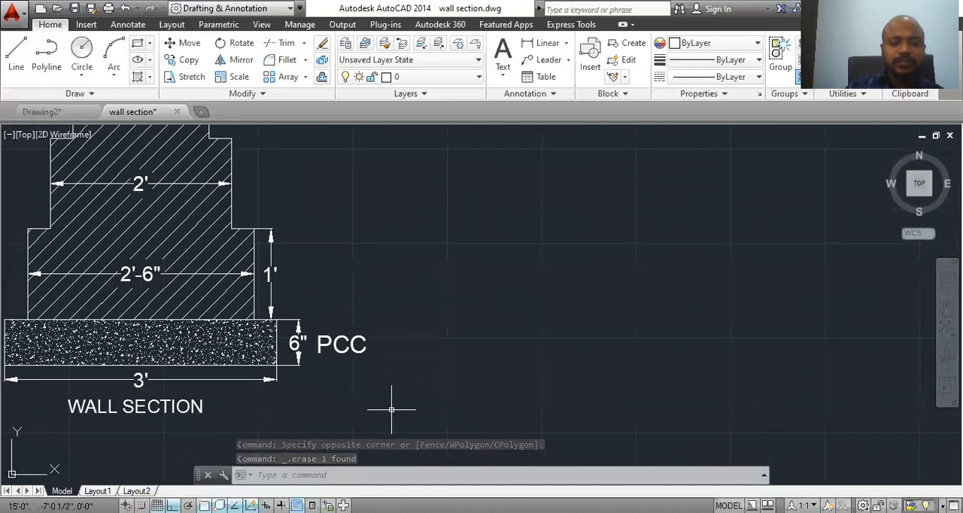
pyautogui.scroll(-3, 389, 407)
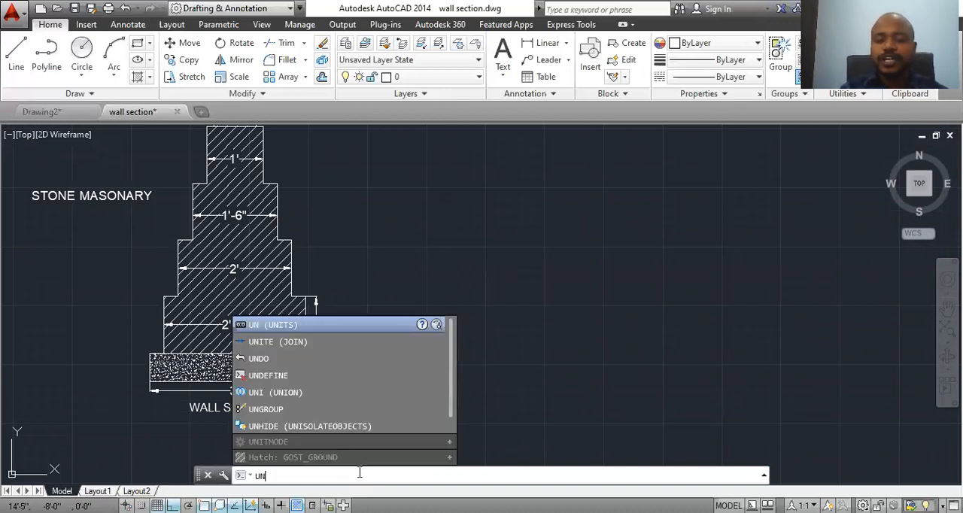
pyautogui.press('Return')
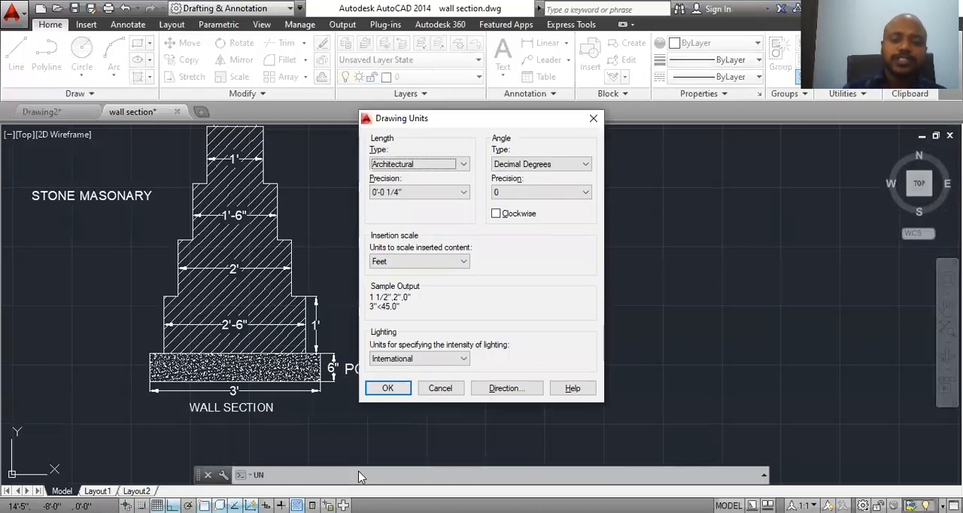
pyautogui.click(446, 171)
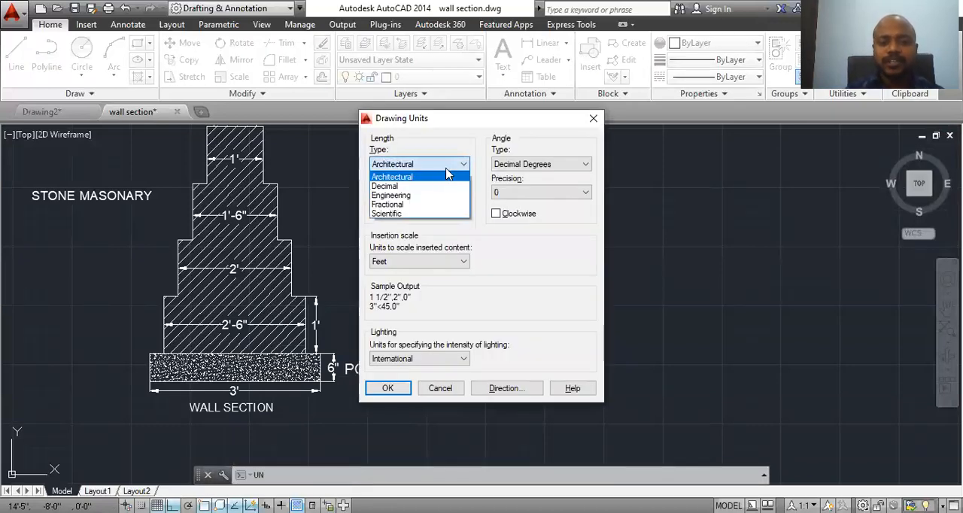
pyautogui.click(431, 185)
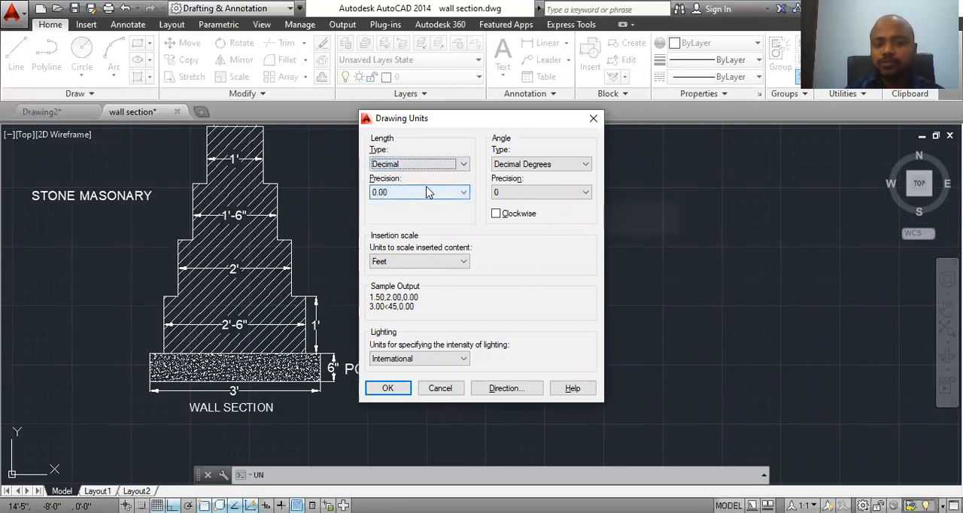
pyautogui.click(424, 172)
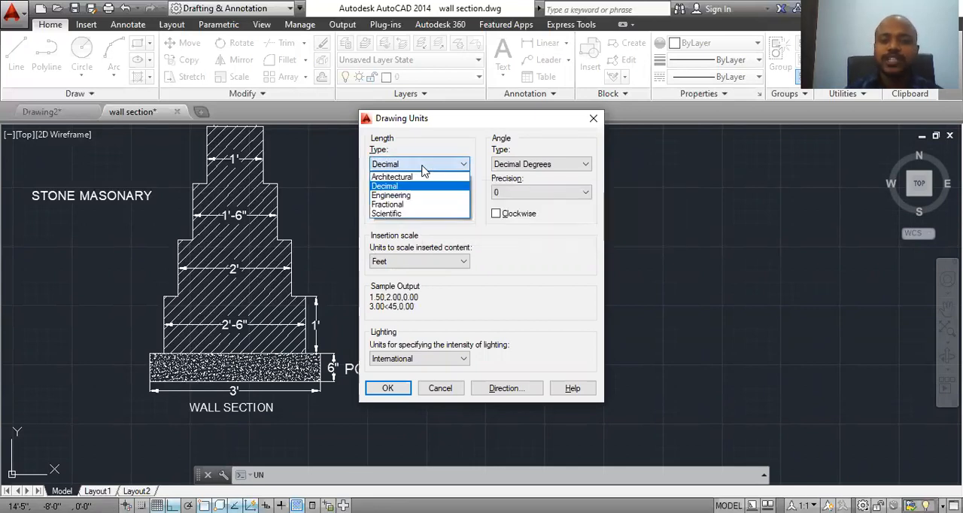
pyautogui.click(423, 178)
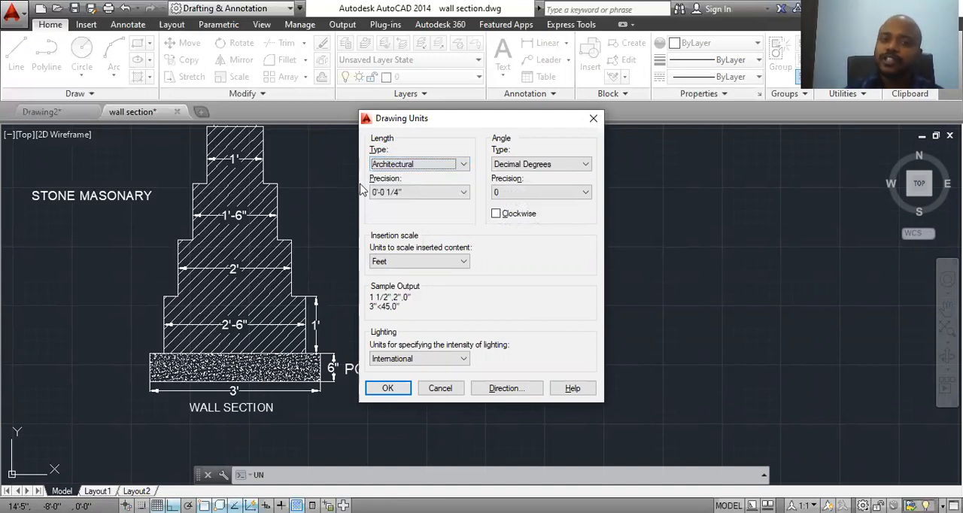
# Step: Set the length precision to 0'-0 1/4" and the insertion scale units to Feet
pyautogui.click(404, 193)
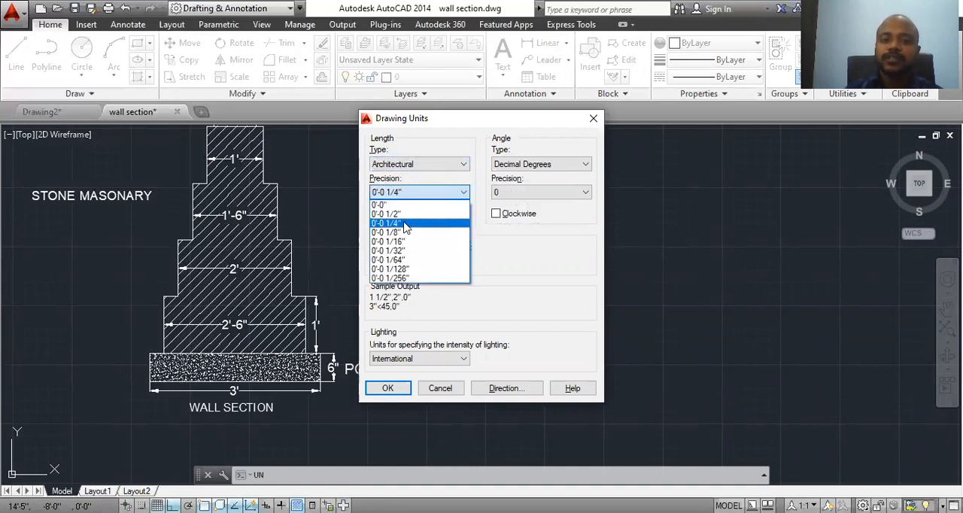
pyautogui.click(405, 223)
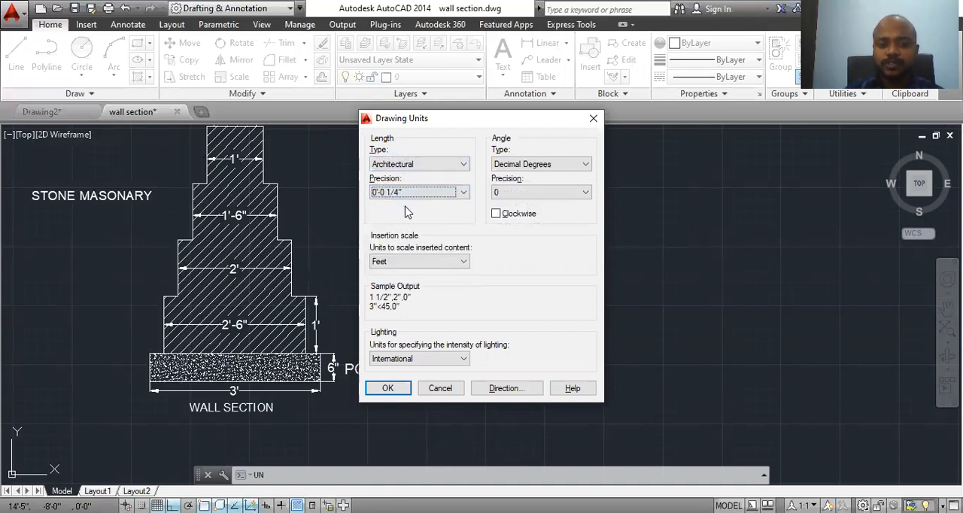
pyautogui.click(434, 263)
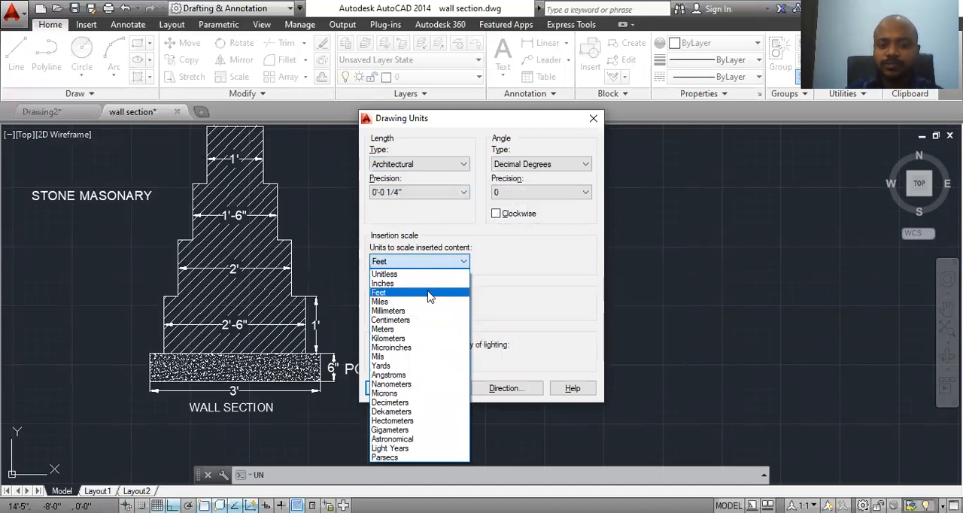
pyautogui.click(429, 294)
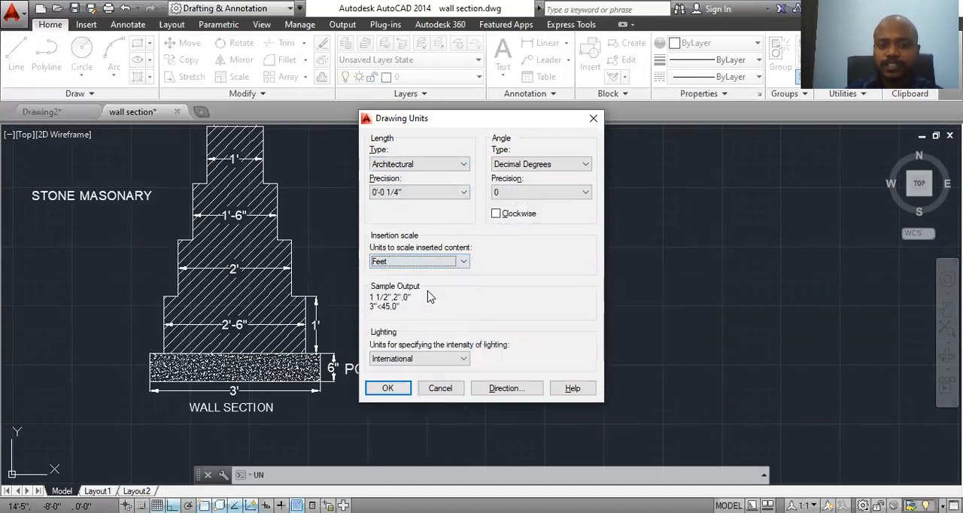
# Step: Apply the architectural drawing units, keeping Feet as the insertion scale
pyautogui.click(404, 393)
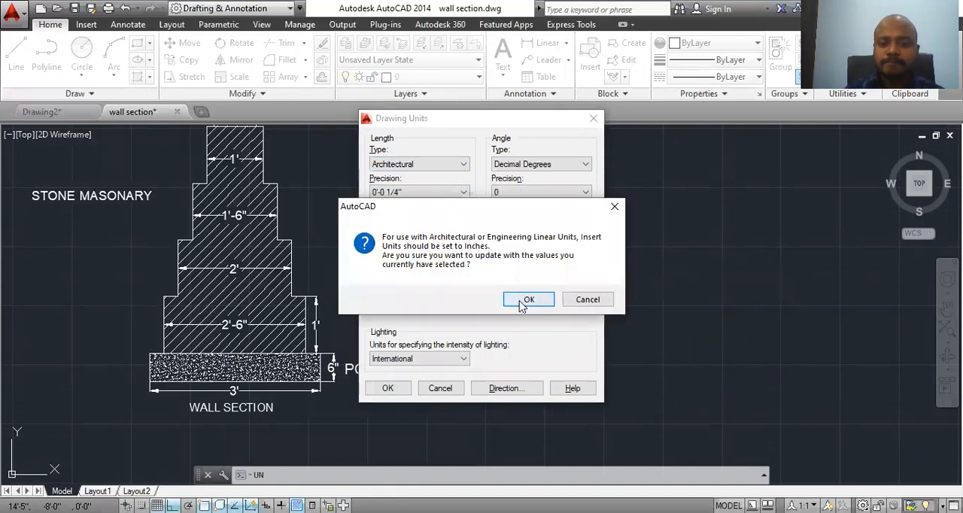
pyautogui.click(529, 299)
# Step: Draw a 3' horizontal line in the empty space to the right of the existing wall section as the PCC base's bottom edge
pyautogui.moveTo(455, 390); pyautogui.dragTo(410, 365, button='middle')
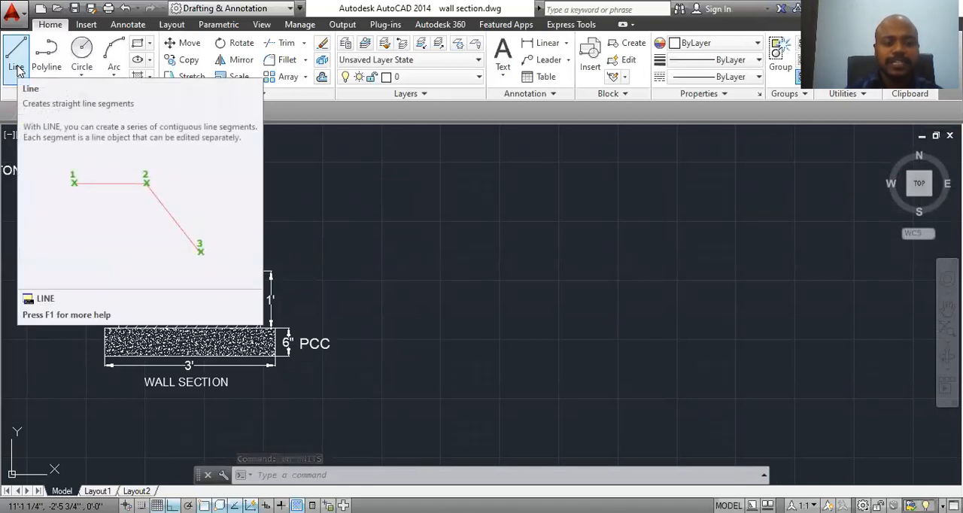
pyautogui.click(16, 69)
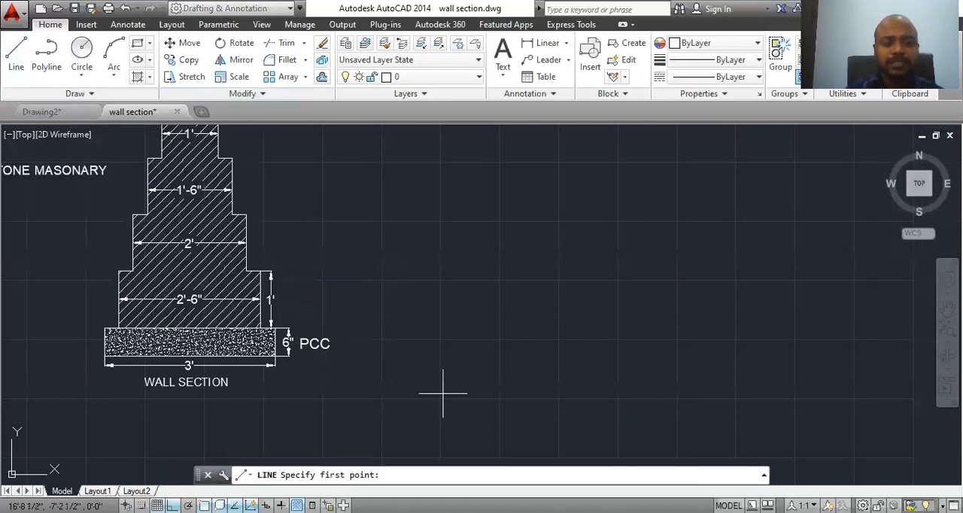
pyautogui.moveTo(541, 363); pyautogui.dragTo(480, 367, button='middle')
pyautogui.click(391, 364)
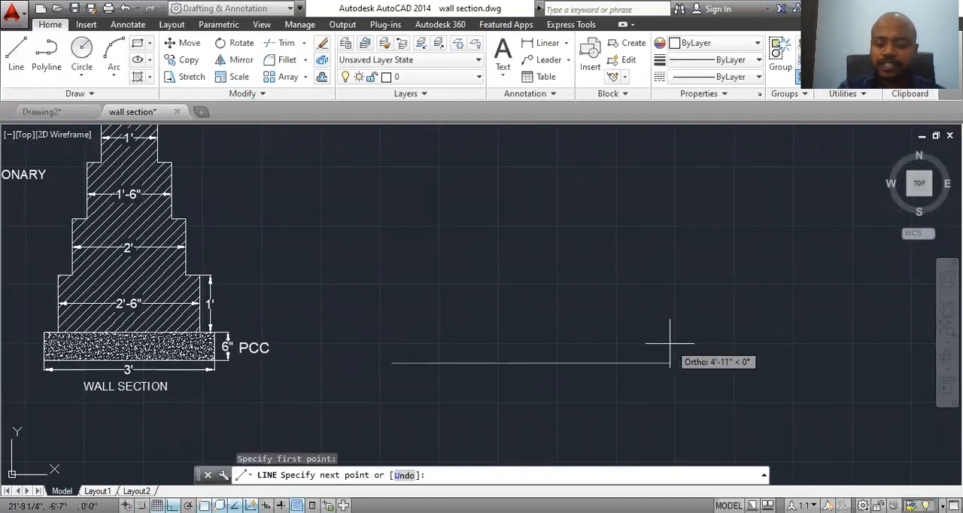
pyautogui.write('3')
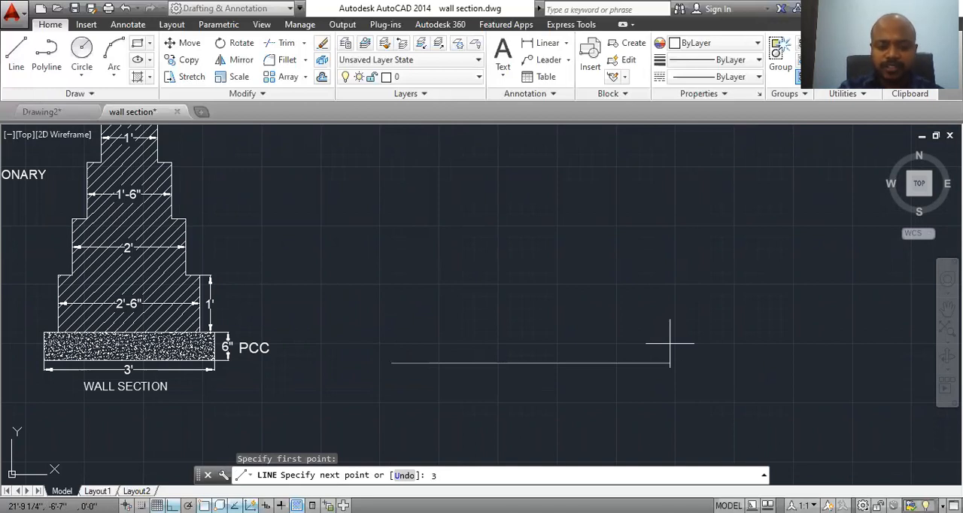
pyautogui.press('Return')
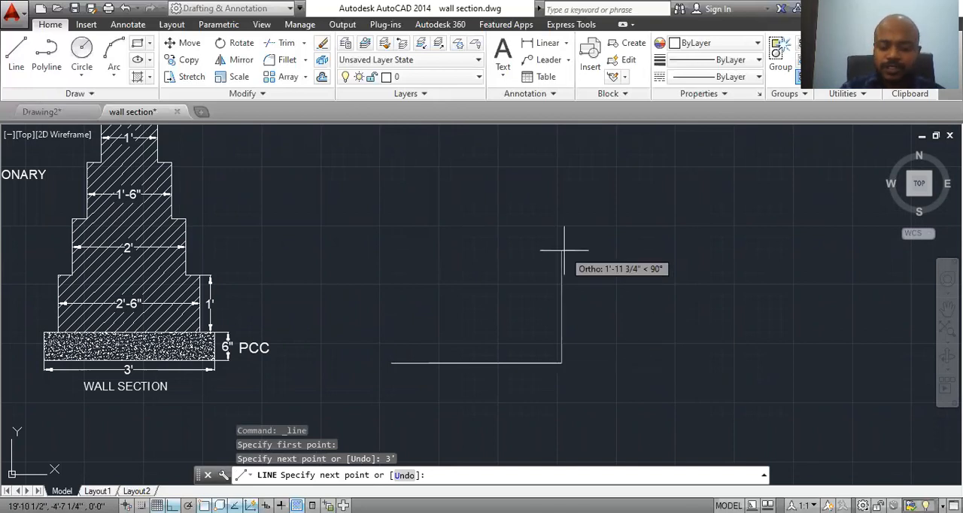
# Step: Complete the PCC base rectangle with a 6" line up, a 3' line back to the left and a 6" line down
pyautogui.write('6')
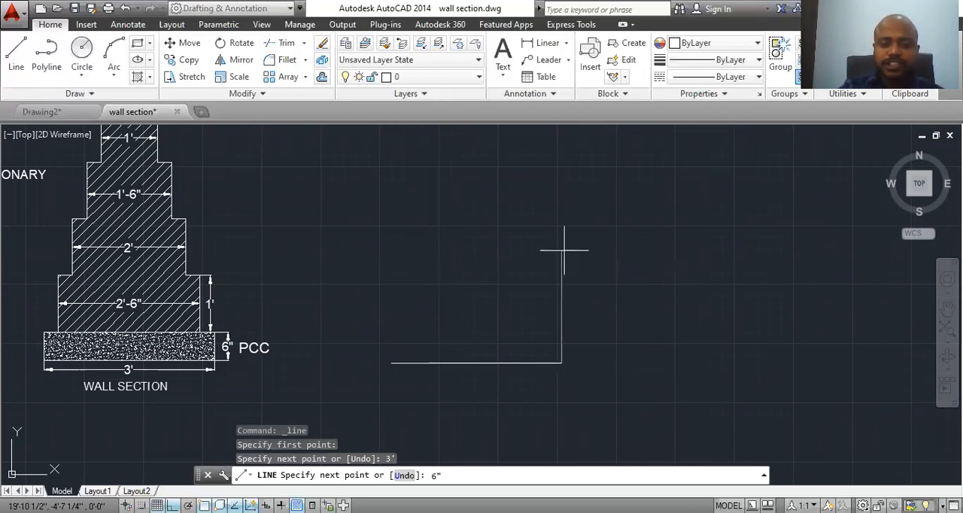
pyautogui.write('"')
pyautogui.press('Return')
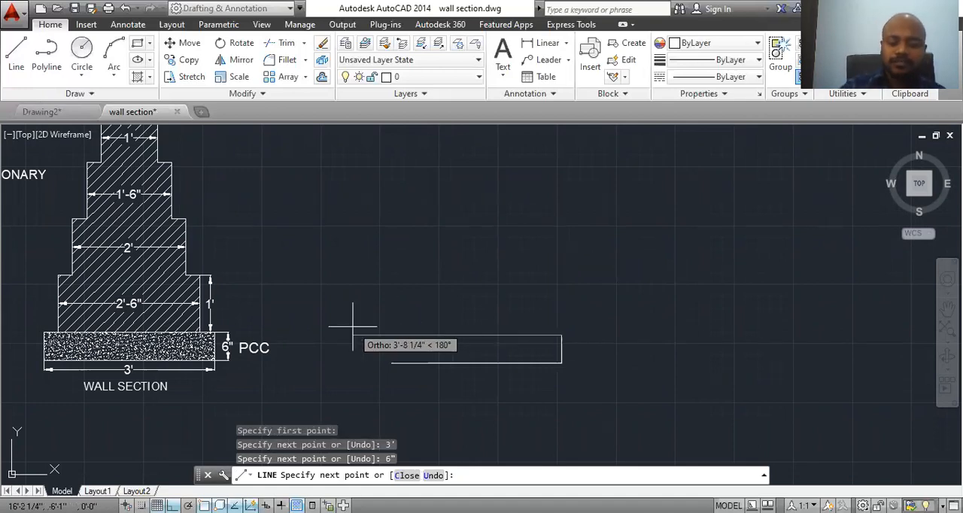
pyautogui.write('3')
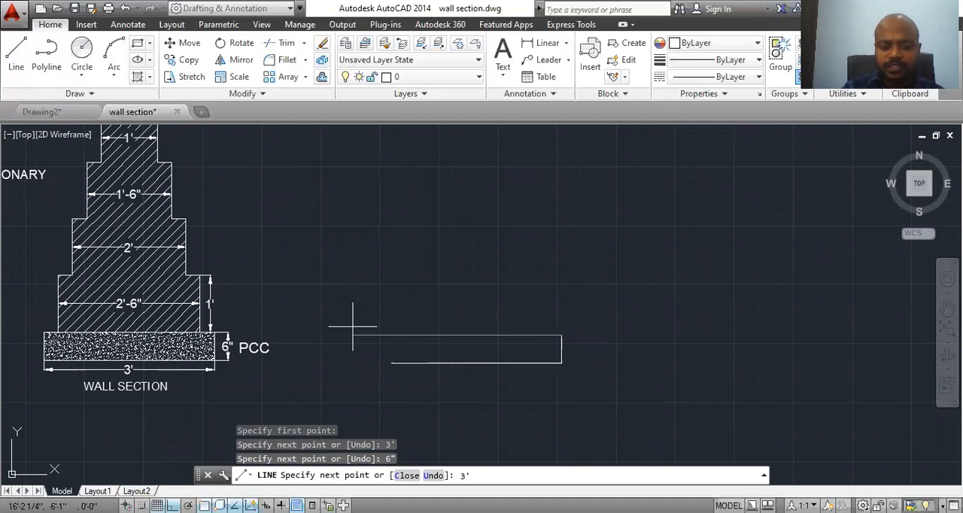
pyautogui.write("'")
pyautogui.press('Return')
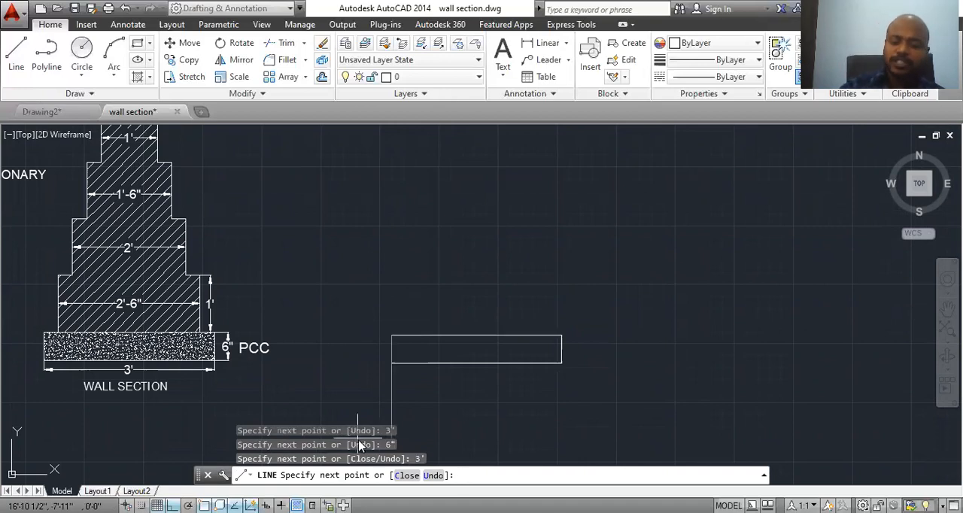
pyautogui.press('Return')
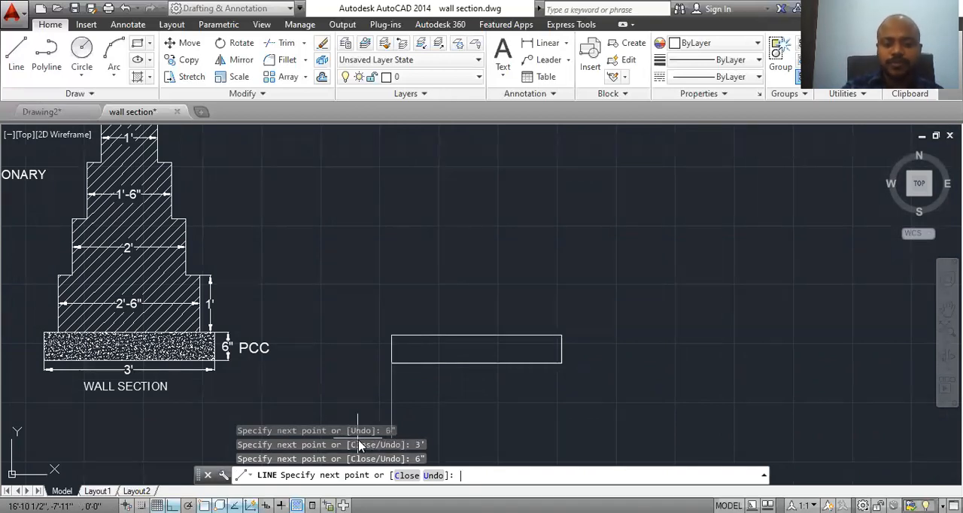
pyautogui.press('Escape')
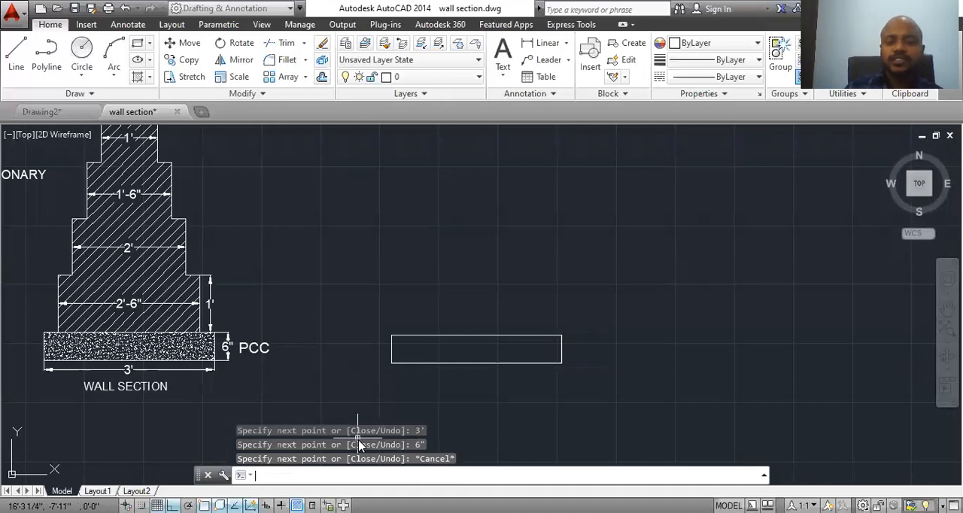
pyautogui.click(547, 43)
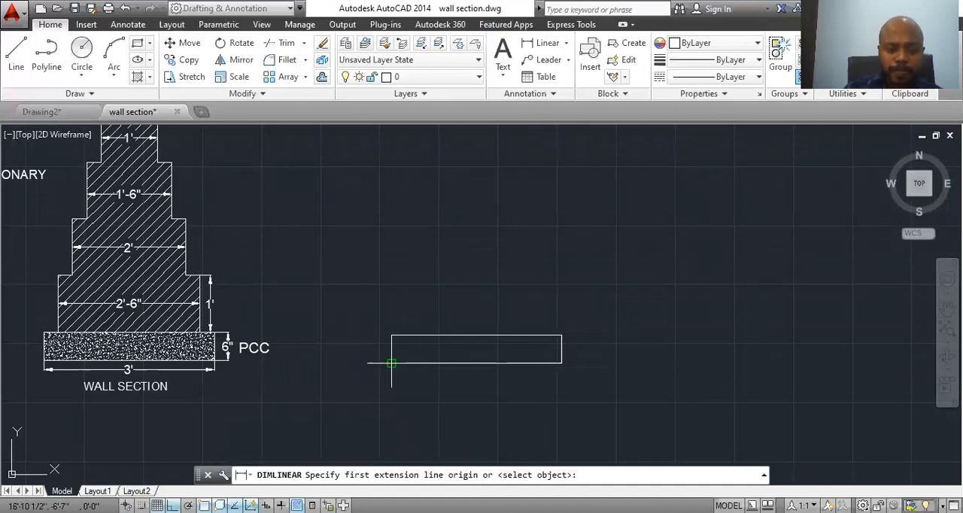
pyautogui.click(391, 364)
pyautogui.press('Escape')
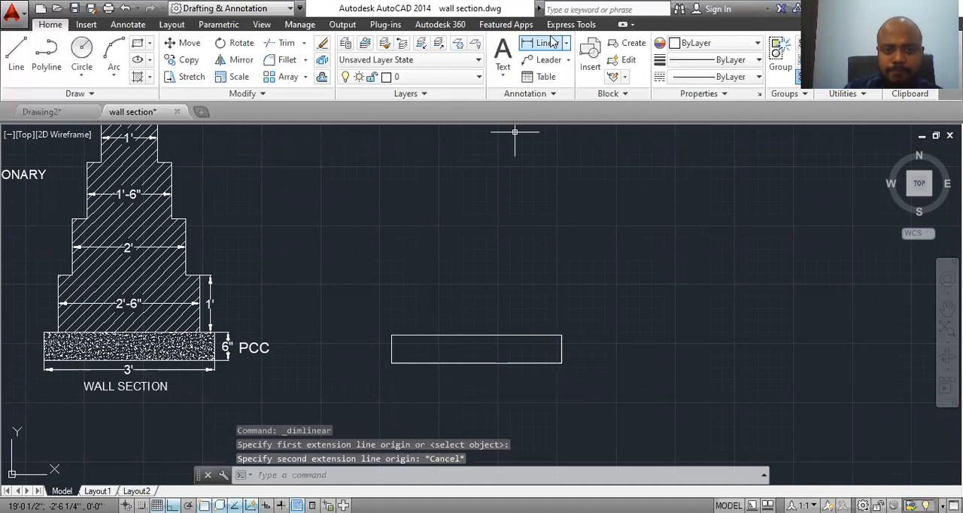
# Step: Add a linear dimension for the new rectangle's bottom edge, placed just below it
pyautogui.press('Return')
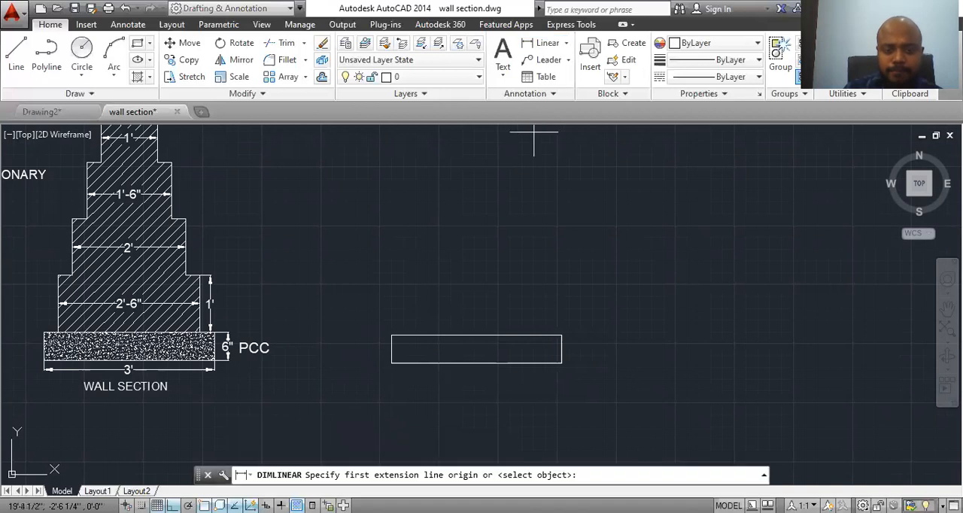
pyautogui.click(392, 363)
pyautogui.click(561, 363)
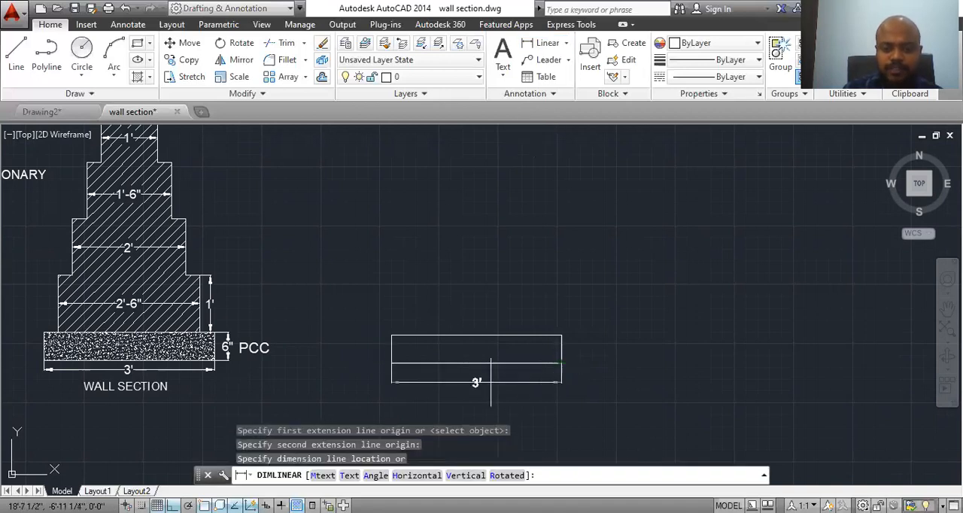
pyautogui.click(490, 379)
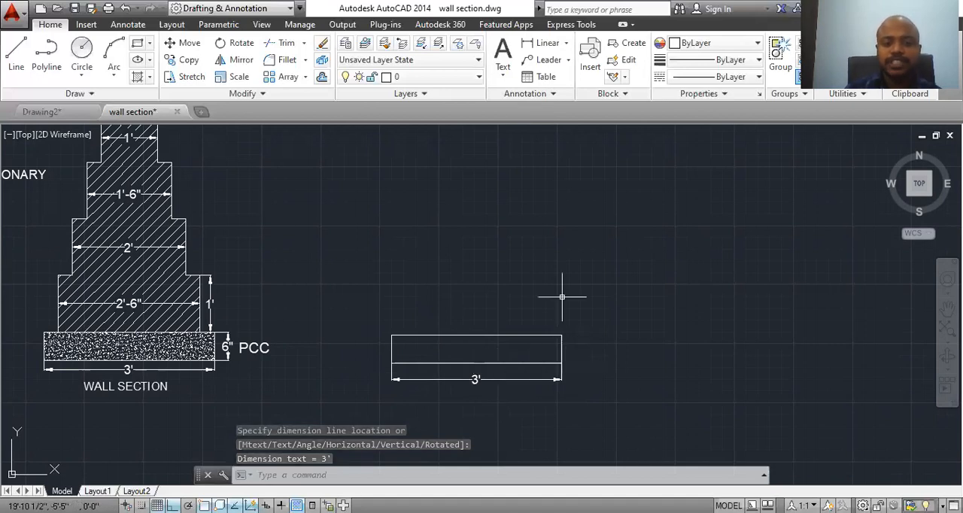
# Step: Add a linear dimension for the new rectangle's height, placed just right of its right edge
pyautogui.click(543, 43)
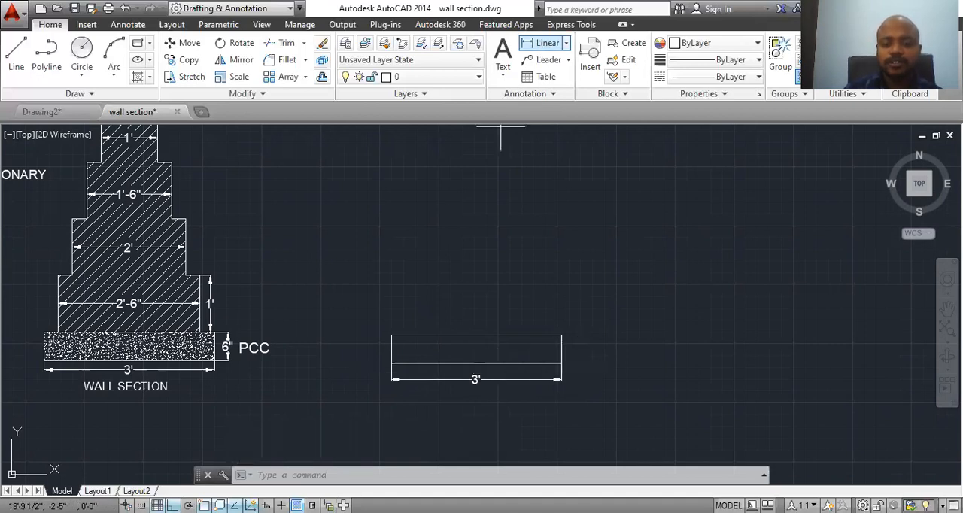
pyautogui.click(561, 335)
pyautogui.click(561, 365)
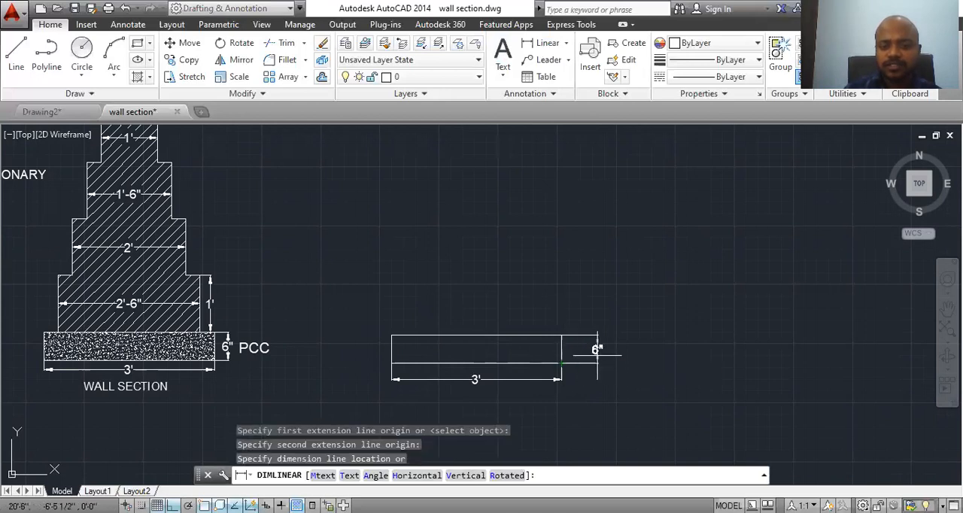
pyautogui.click(591, 351)
pyautogui.press('Escape')
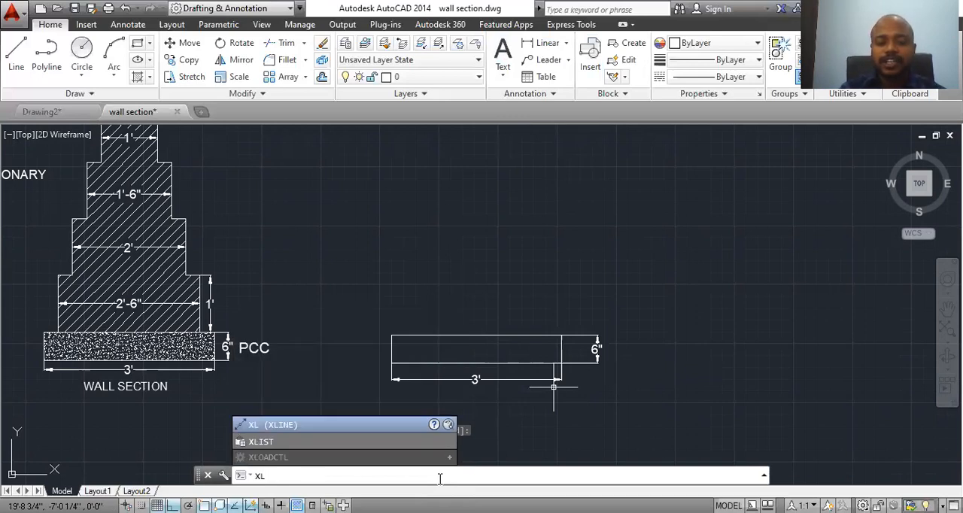
# Step: Place a vertical construction line (XLINE) through the midpoint of the new rectangle's top edge
pyautogui.press('Return')
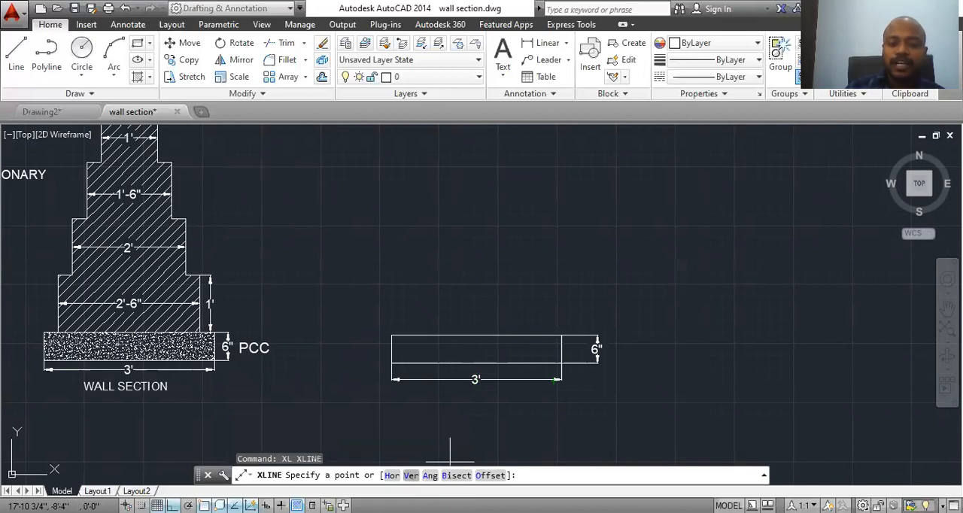
pyautogui.click(412, 477)
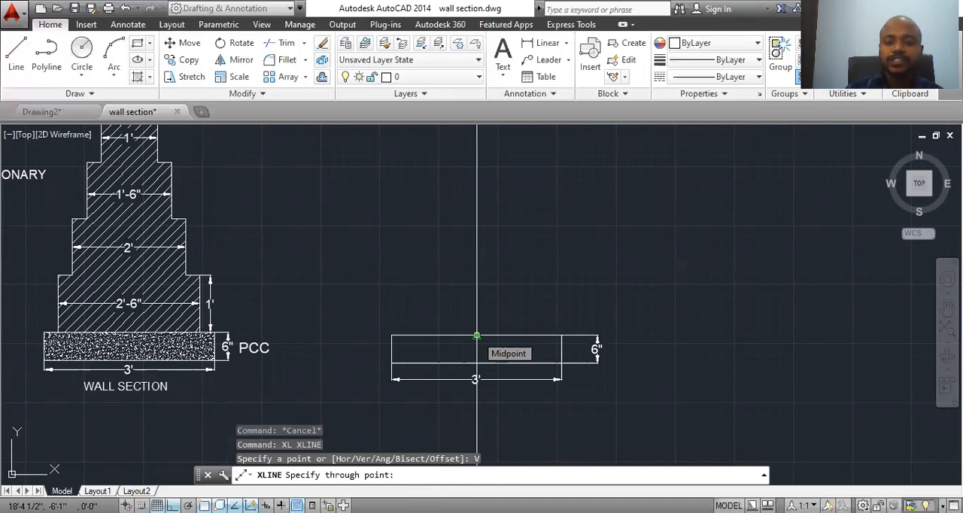
pyautogui.click(476, 335)
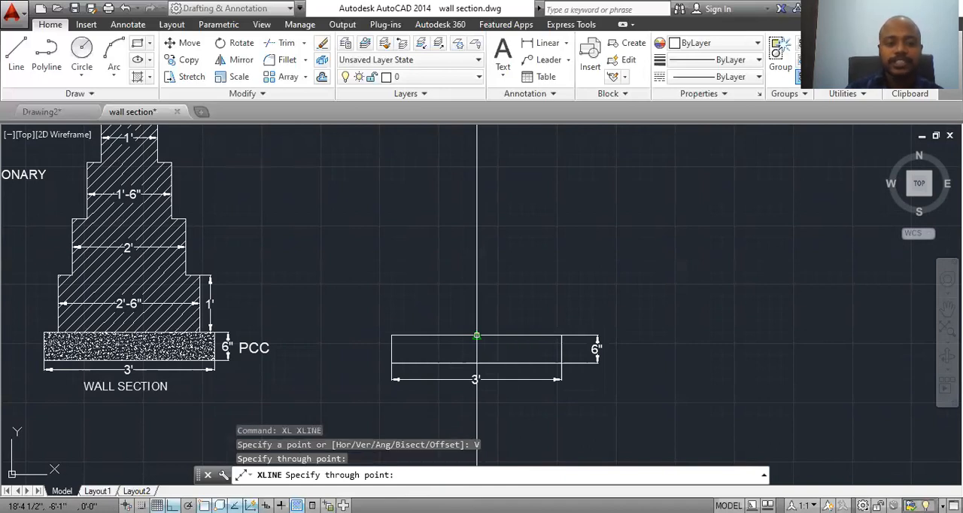
pyautogui.press('Escape')
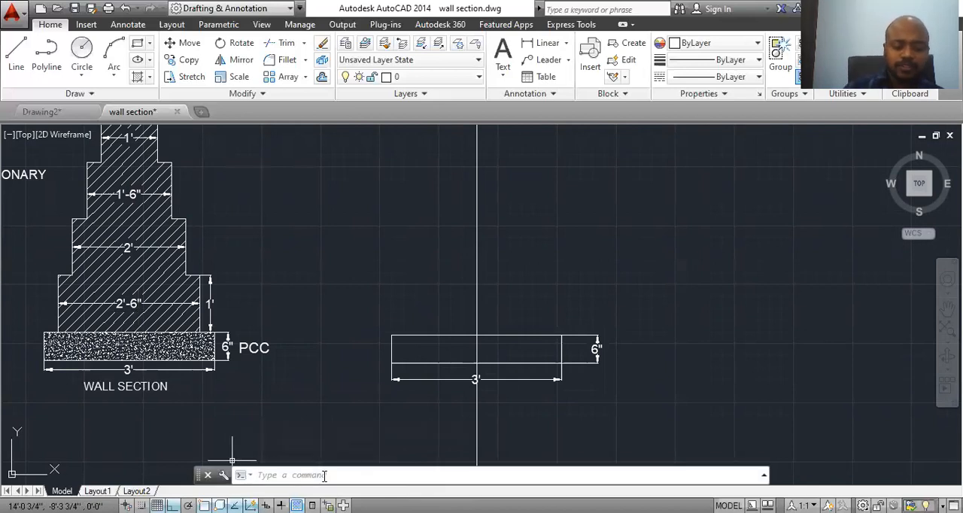
# Step: Offset the central vertical construction line by 1'3" to both its left and right sides
pyautogui.write('o')
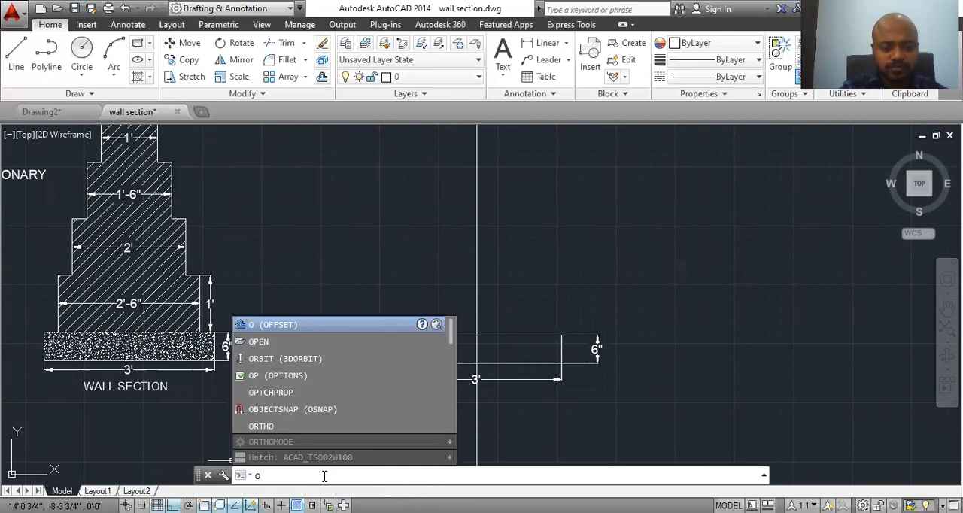
pyautogui.press('Return')
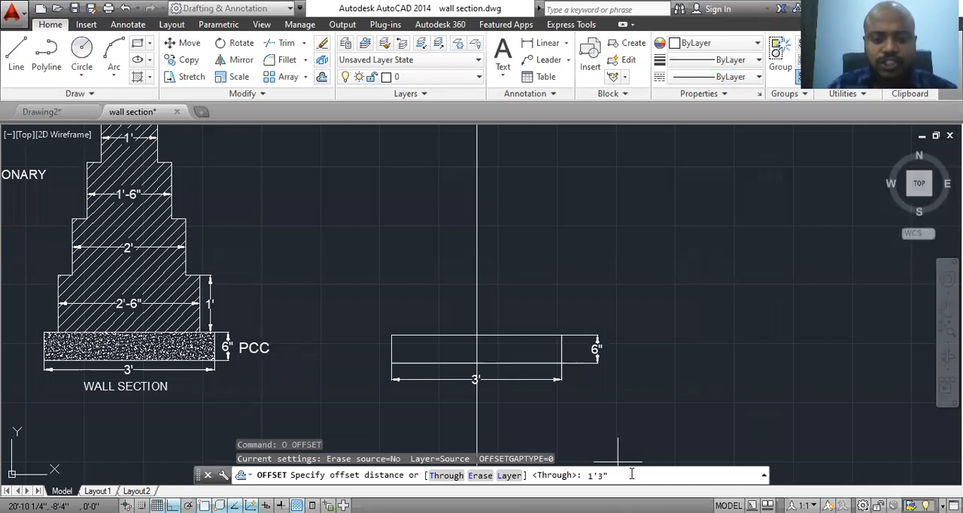
pyautogui.press('Return')
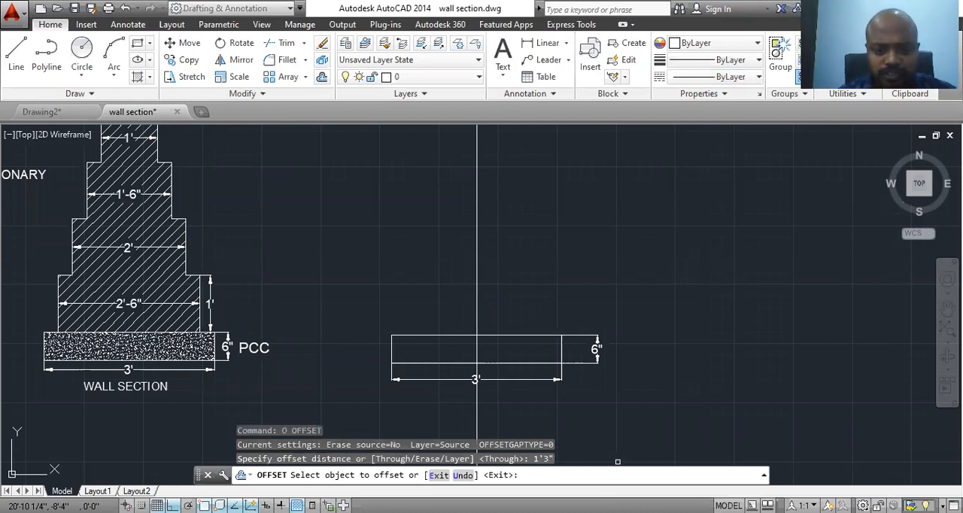
pyautogui.click(479, 304)
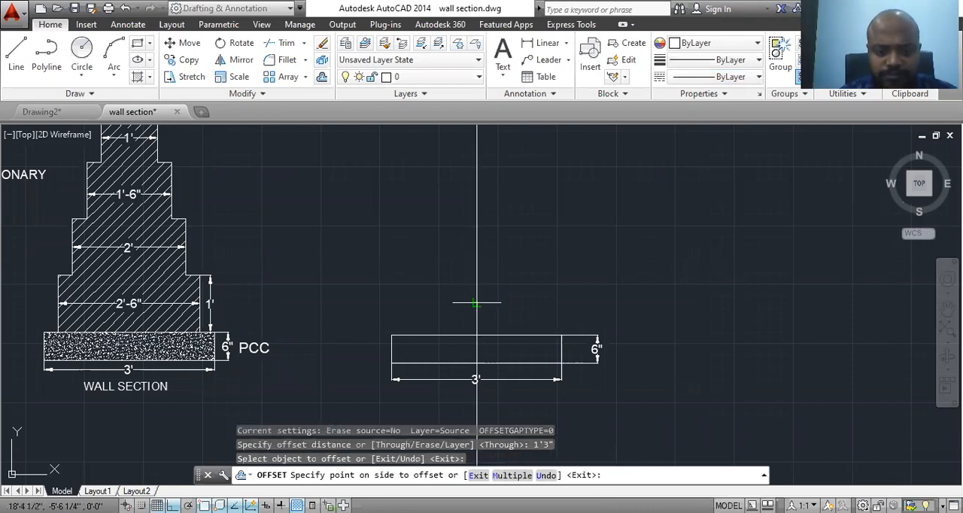
pyautogui.click(394, 309)
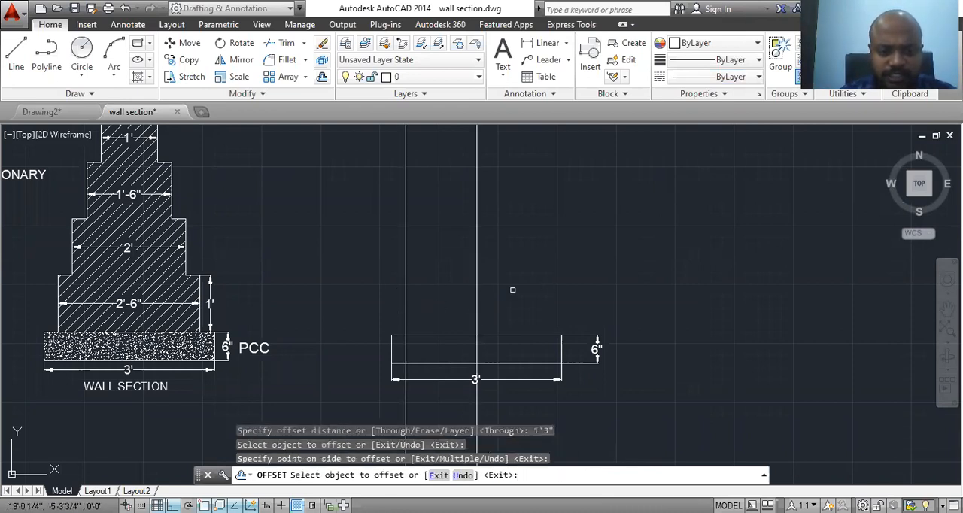
pyautogui.click(477, 296)
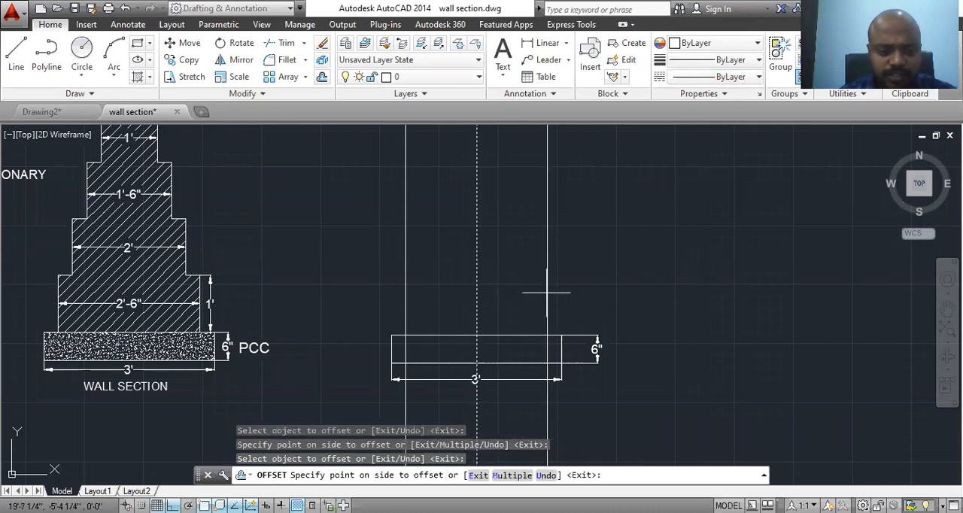
pyautogui.click(547, 293)
pyautogui.press('Escape')
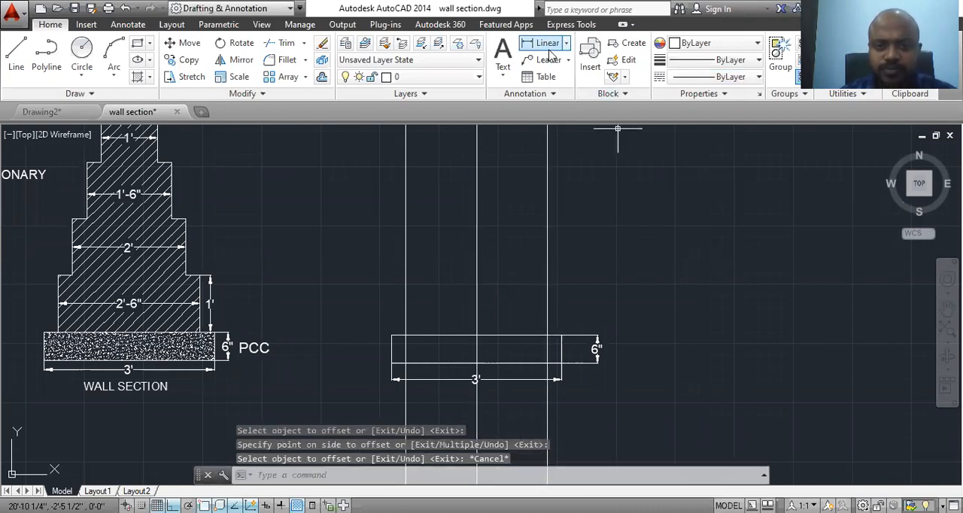
# Step: Add a linear dimension between the two outer construction lines, placed just above the rectangle
pyautogui.write('dli')
pyautogui.press('Return')
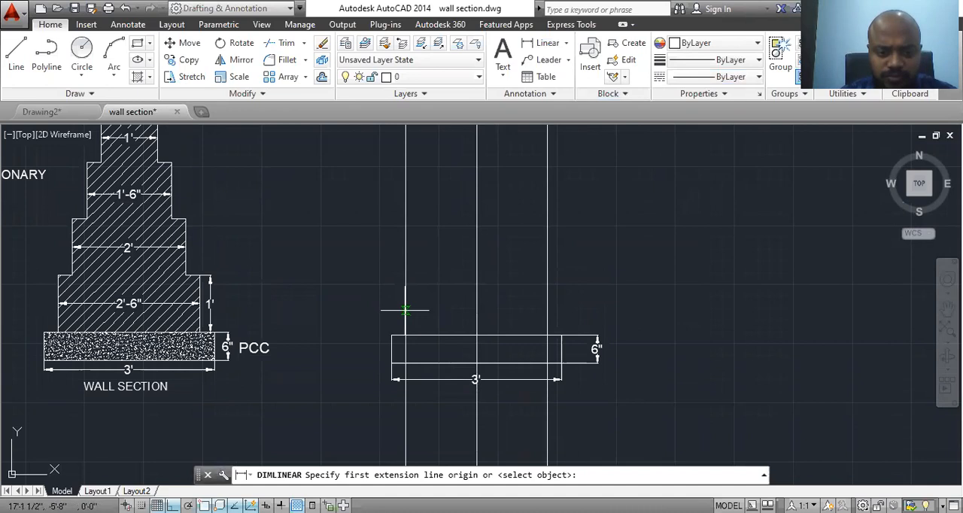
pyautogui.click(405, 310)
pyautogui.click(547, 310)
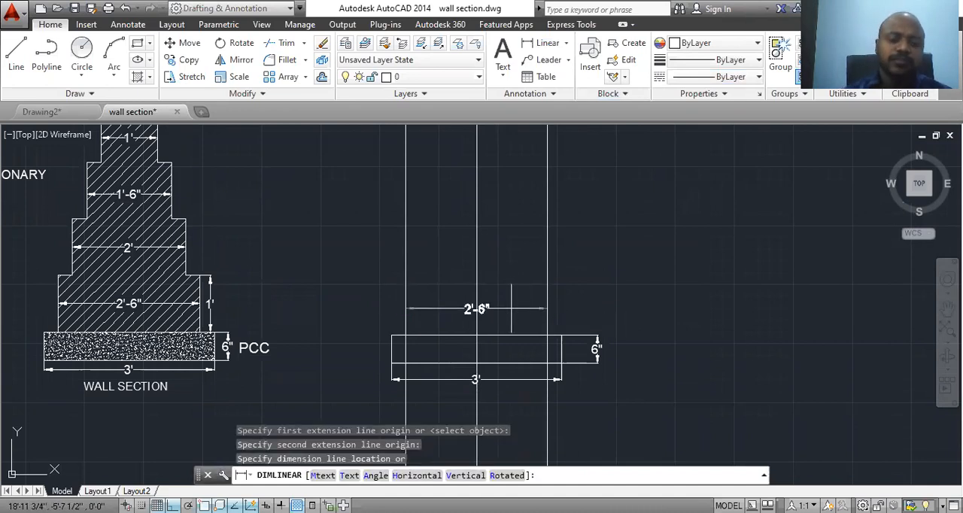
pyautogui.click(512, 309)
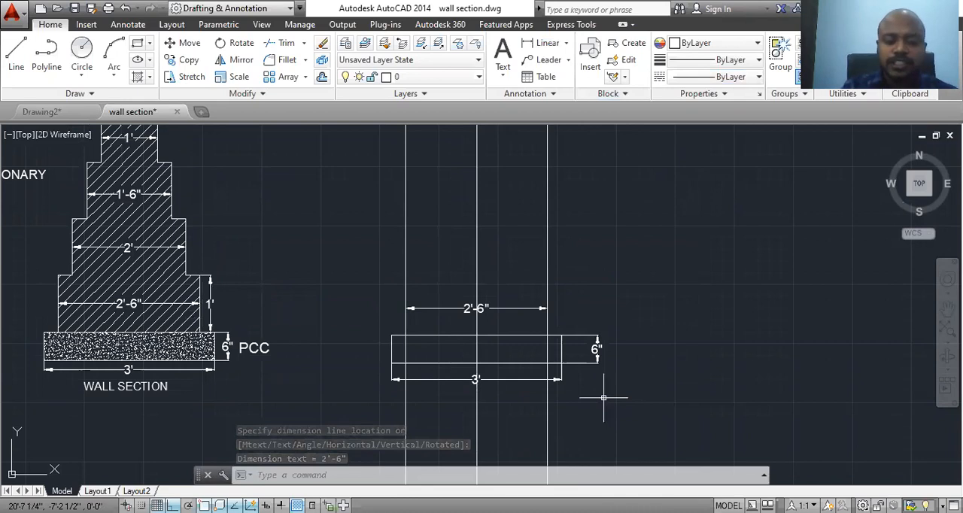
# Step: Offset the top edge of the 3' wide PCC rectangle upward by 1'
pyautogui.write('o')
pyautogui.press('Return')
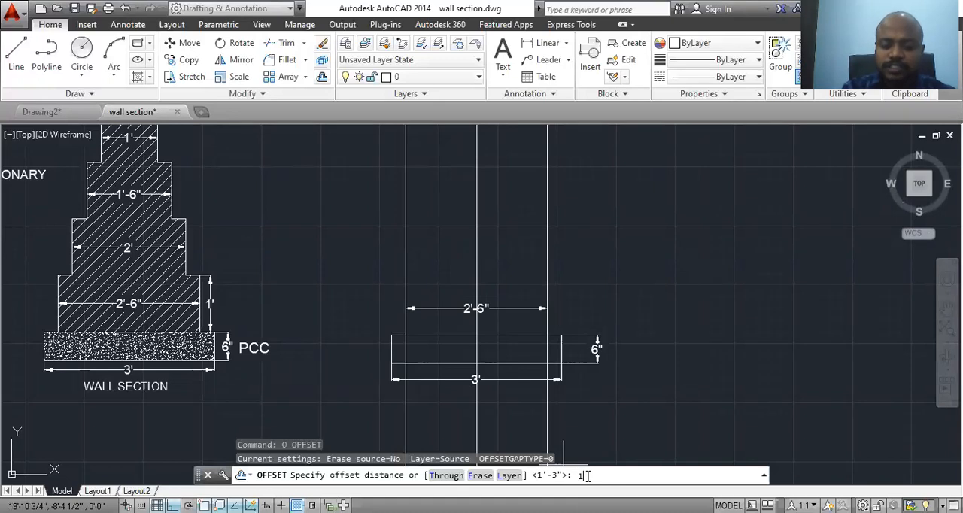
pyautogui.press('Return')
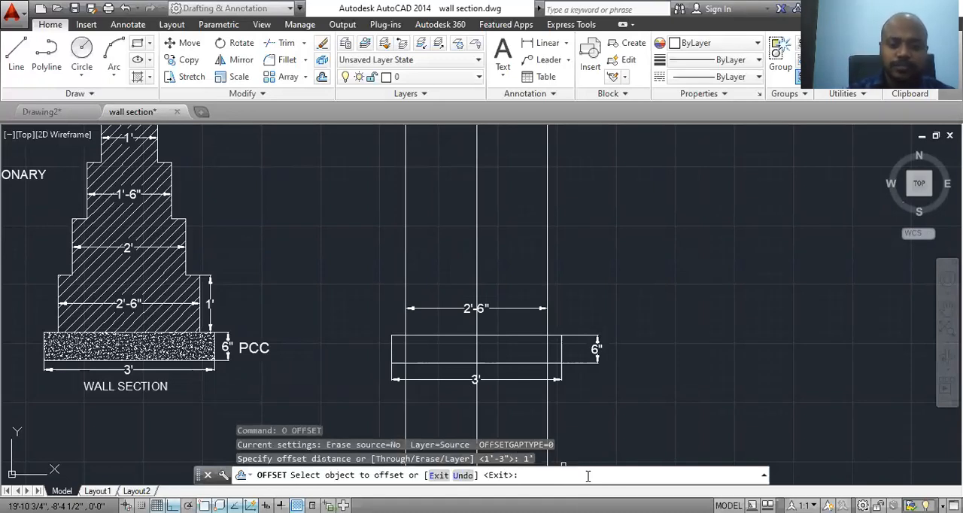
pyautogui.click(458, 336)
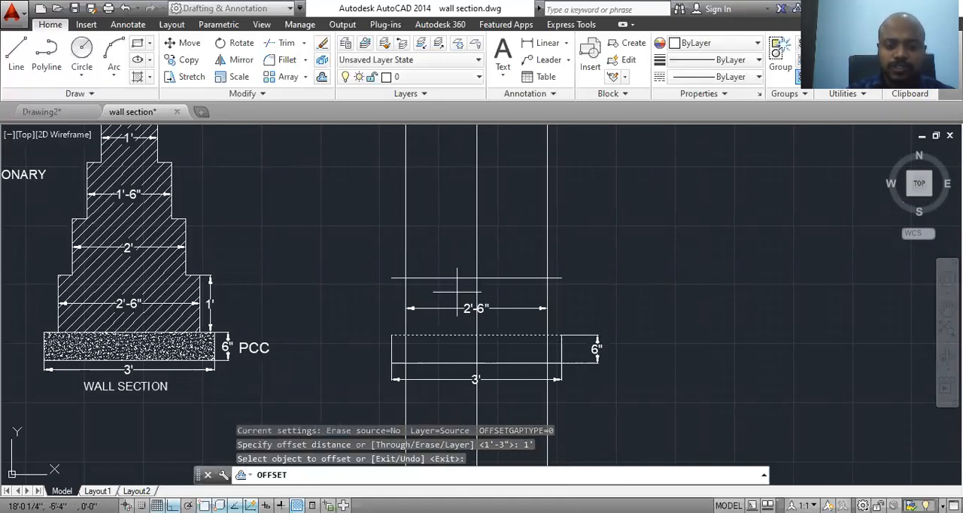
pyautogui.click(457, 243)
pyautogui.press('Escape')
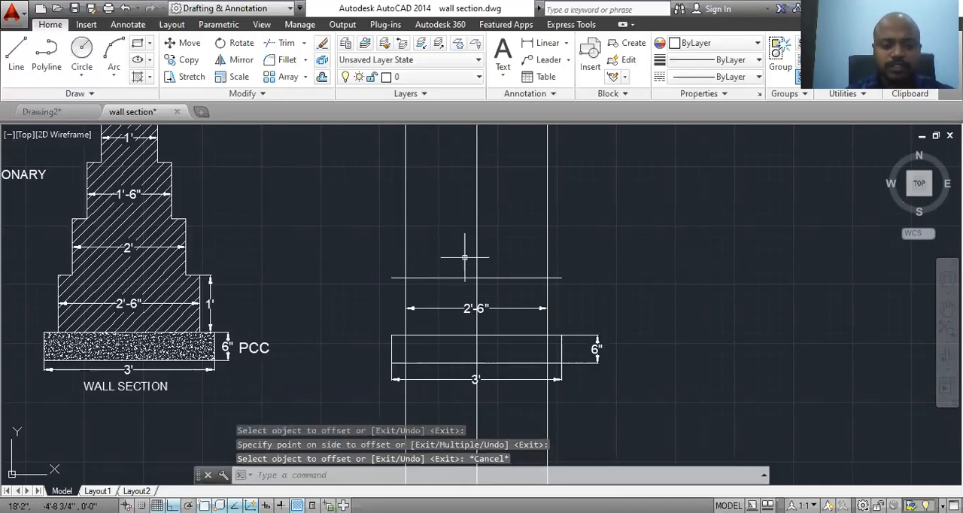
# Step: Trim the offset line's ends beyond the two outer vertical lines, and trim those verticals where they cross the PCC rectangle
pyautogui.write('tr')
pyautogui.press('Return')
pyautogui.press('Return')
pyautogui.click(399, 278)
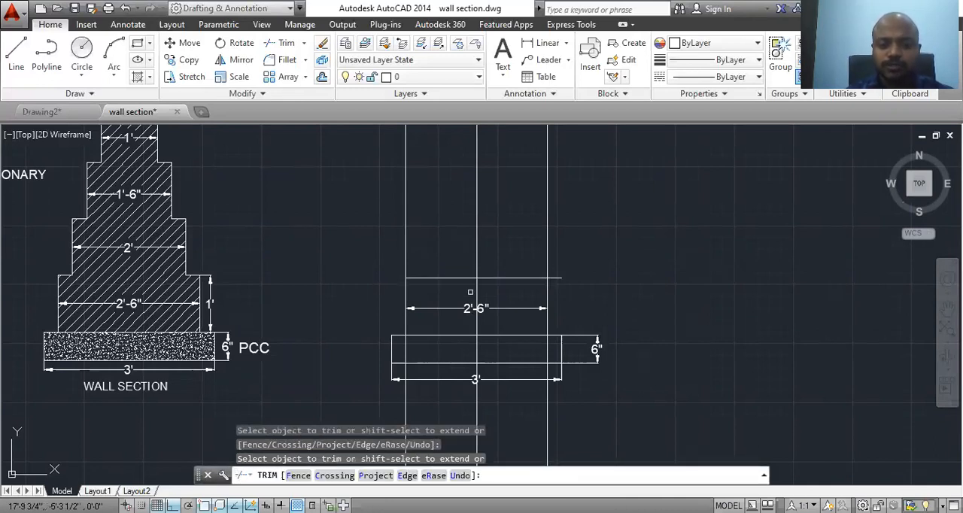
pyautogui.click(557, 279)
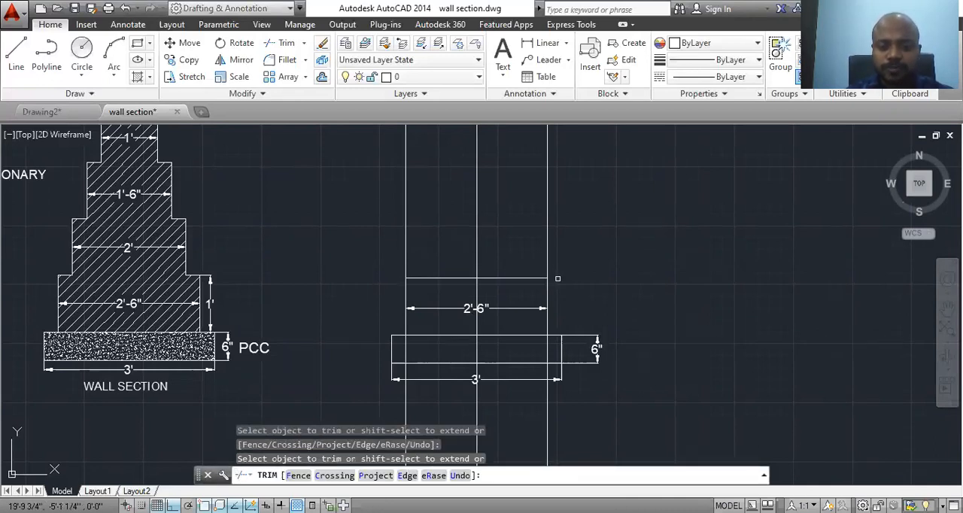
pyautogui.click(548, 356)
pyautogui.click(405, 350)
pyautogui.press('Escape')
# Step: Delete the two leftover outer vertical lines below the PCC rectangle
pyautogui.click(547, 394)
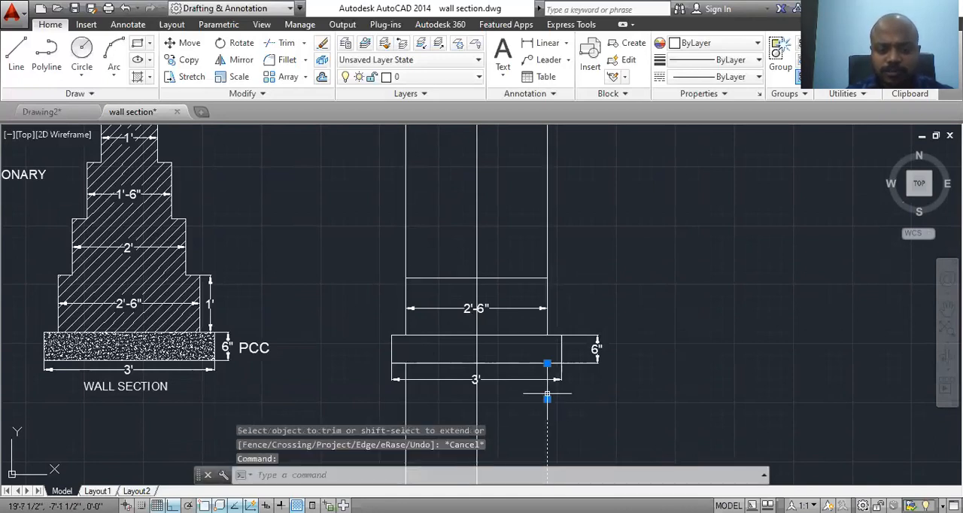
pyautogui.click(405, 399)
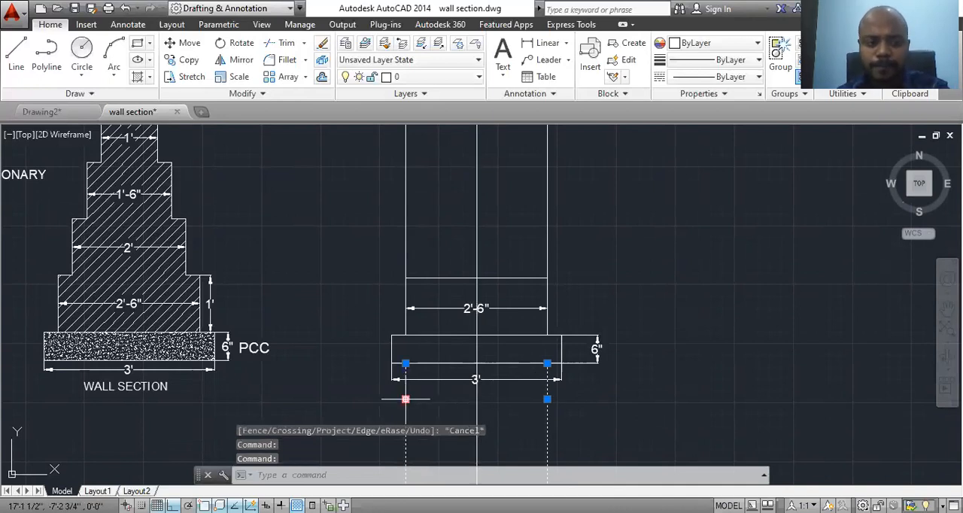
pyautogui.press('Delete')
# Step: Trim the two outer vertical lines above the top edge of the 2'-6" wide masonry step
pyautogui.moveTo(497, 389)
pyautogui.mouseDown(button='middle')
pyautogui.moveTo(490, 424)
pyautogui.moveTo(478, 402)
pyautogui.mouseUp(button='middle')
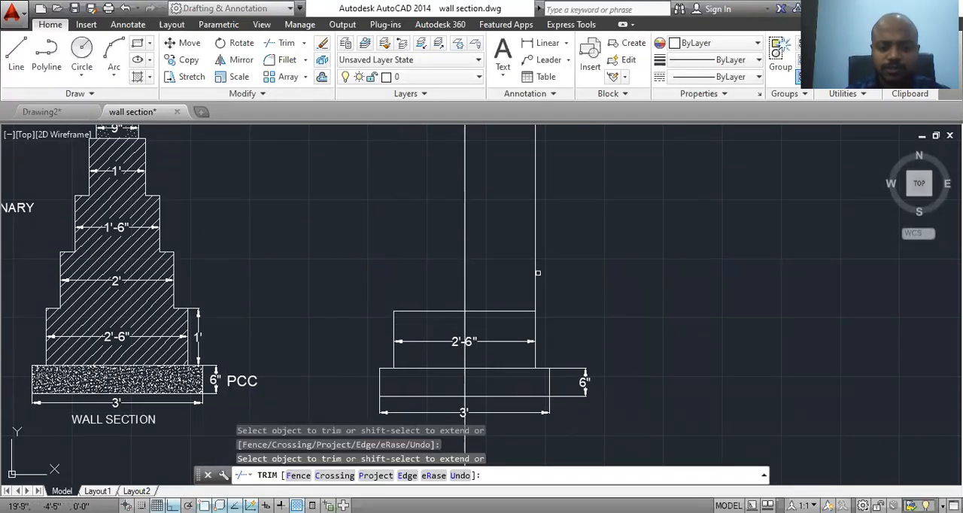
pyautogui.click(535, 271)
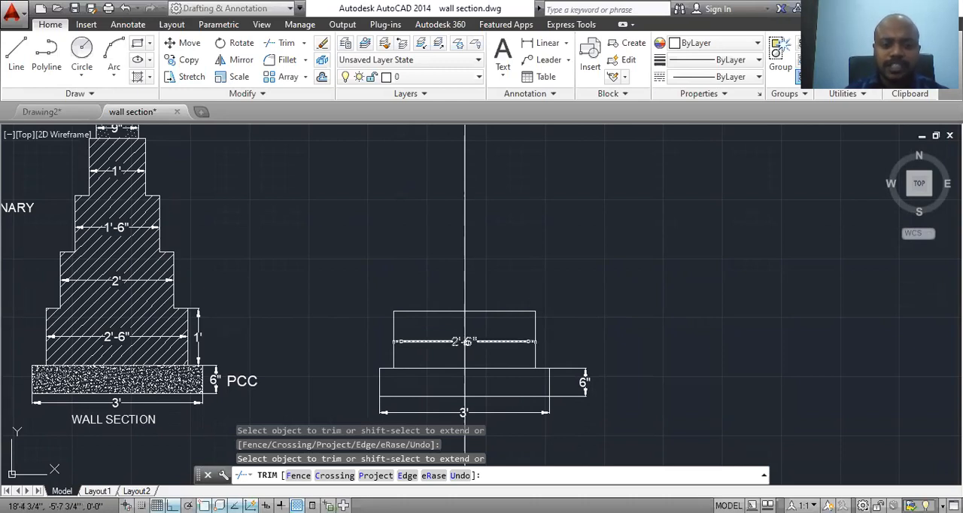
pyautogui.press('Escape')
# Step: Offset the vertical centre line by 1' to both its left and right sides
pyautogui.write('o')
pyautogui.press('Return')
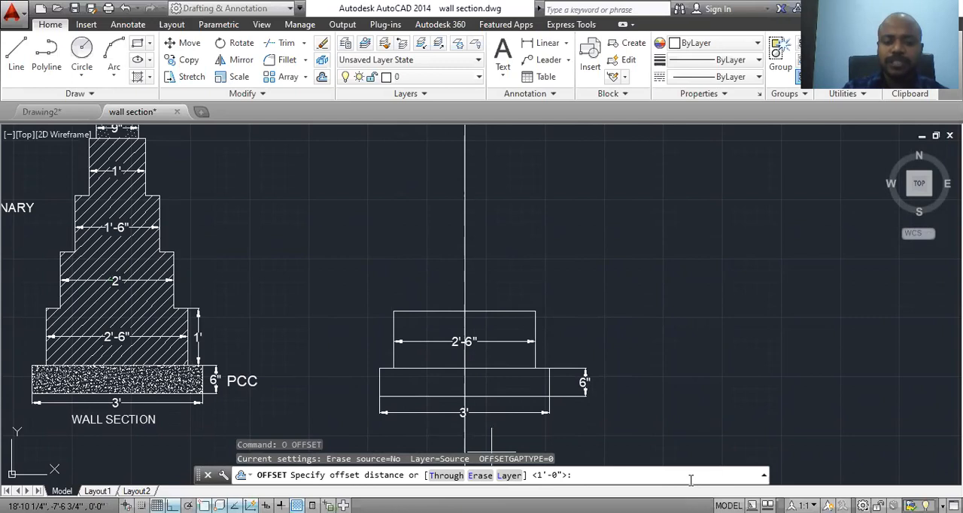
pyautogui.press('Return')
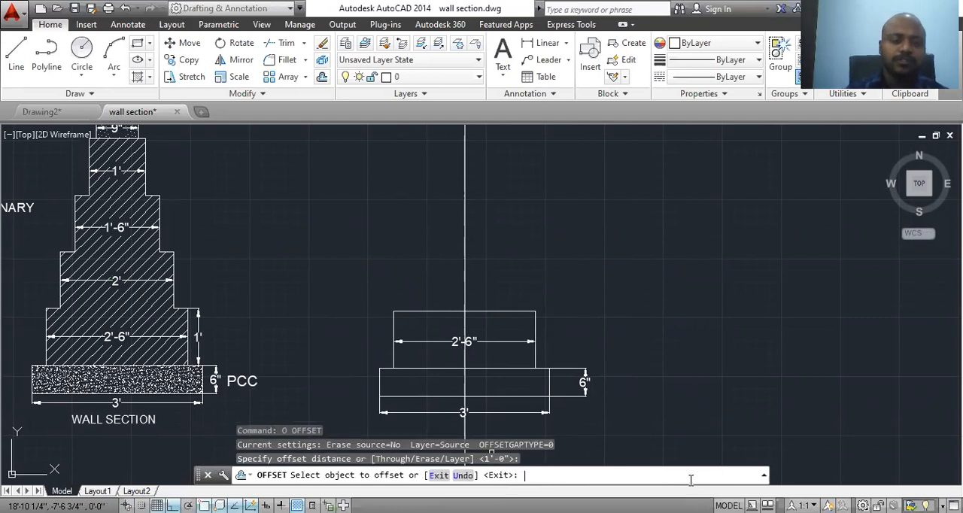
pyautogui.click(465, 275)
pyautogui.click(382, 271)
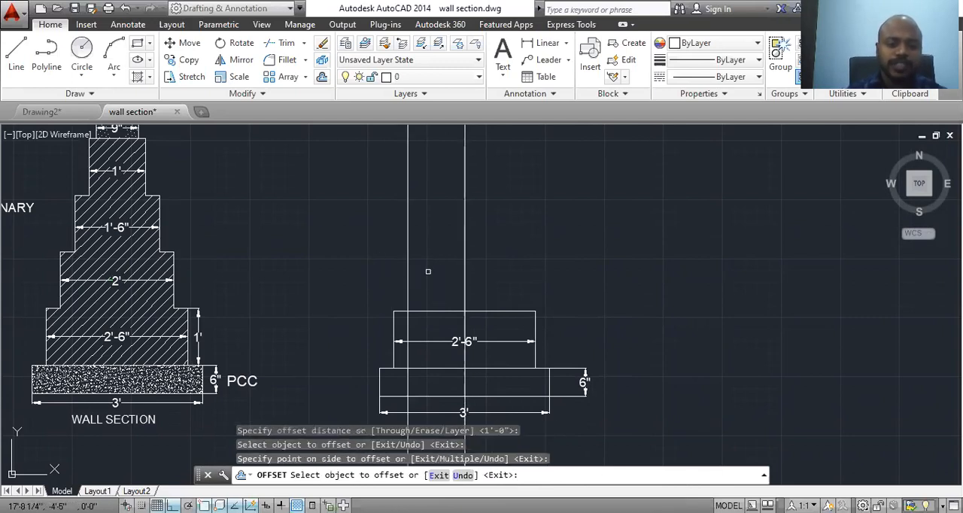
pyautogui.click(464, 268)
pyautogui.click(527, 269)
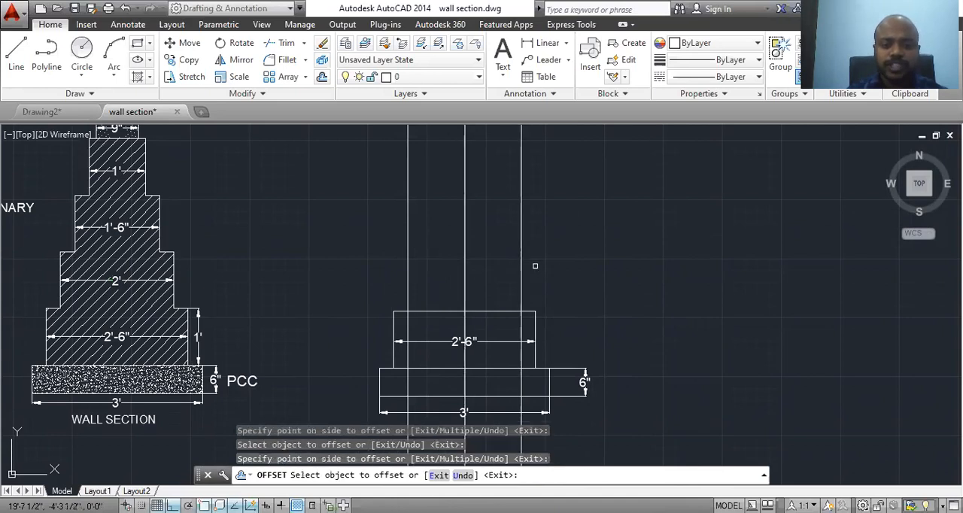
pyautogui.press('Escape')
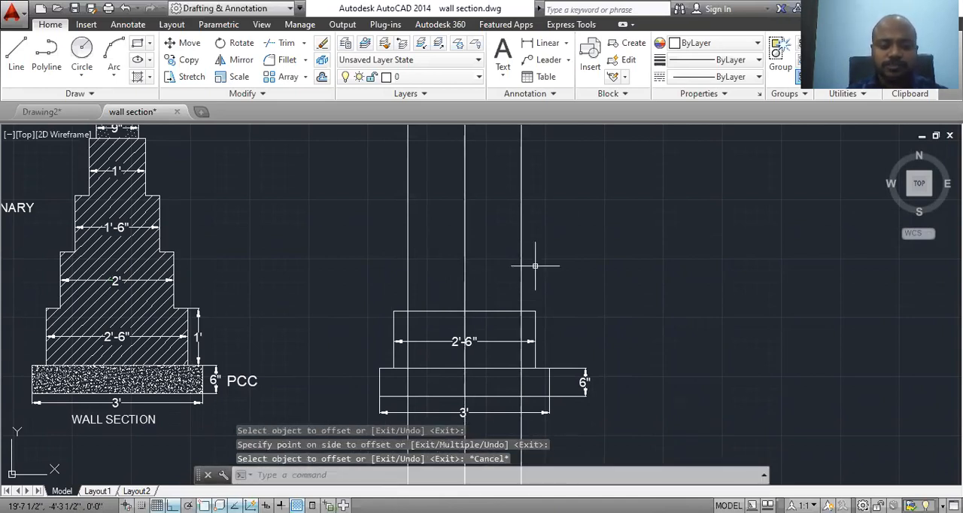
# Step: Trim the three vertical lines where they cross the inside of the 2'-6" wide step
pyautogui.write('tr')
pyautogui.press('Return')
pyautogui.press('Return')
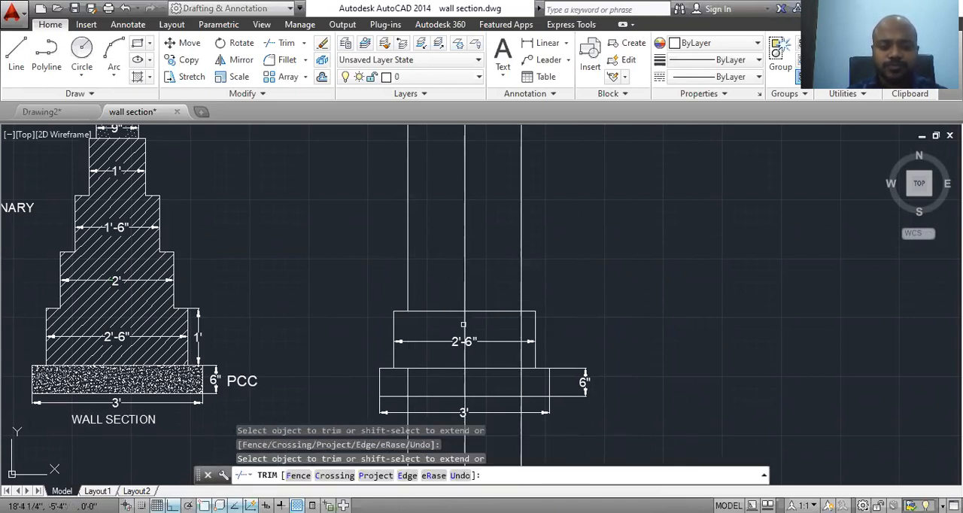
pyautogui.press('Escape')
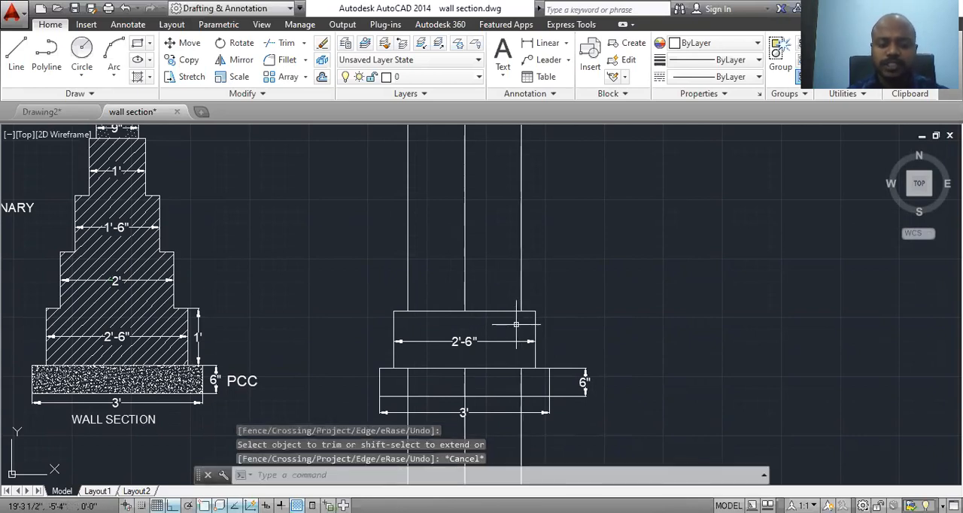
# Step: Offset the top edge of the 2'-6" wide step upward by 1'
pyautogui.write('o')
pyautogui.press('Return')
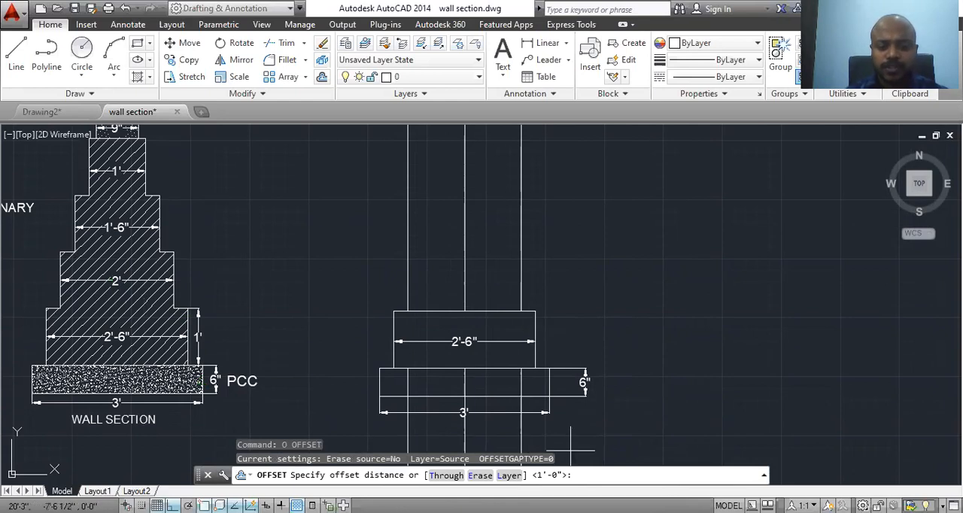
pyautogui.press('Return')
pyautogui.click(496, 311)
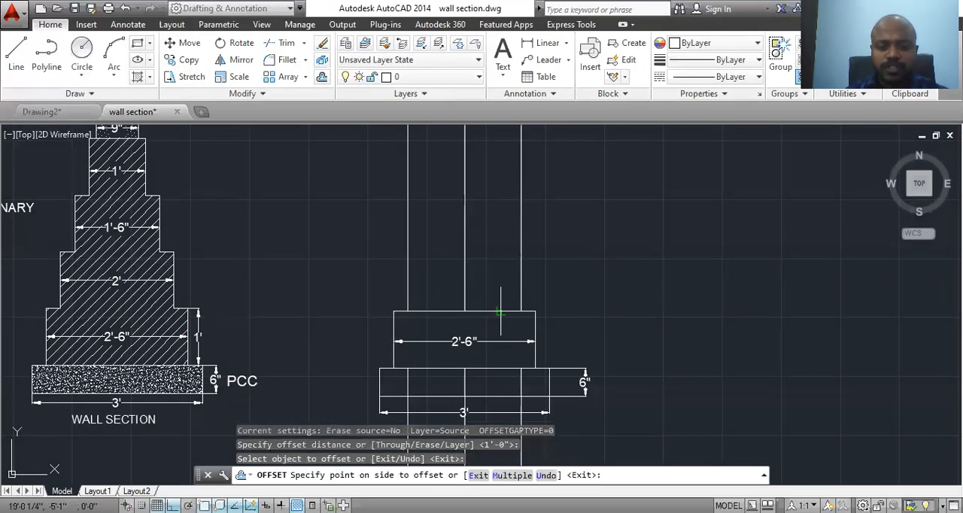
pyautogui.click(489, 170)
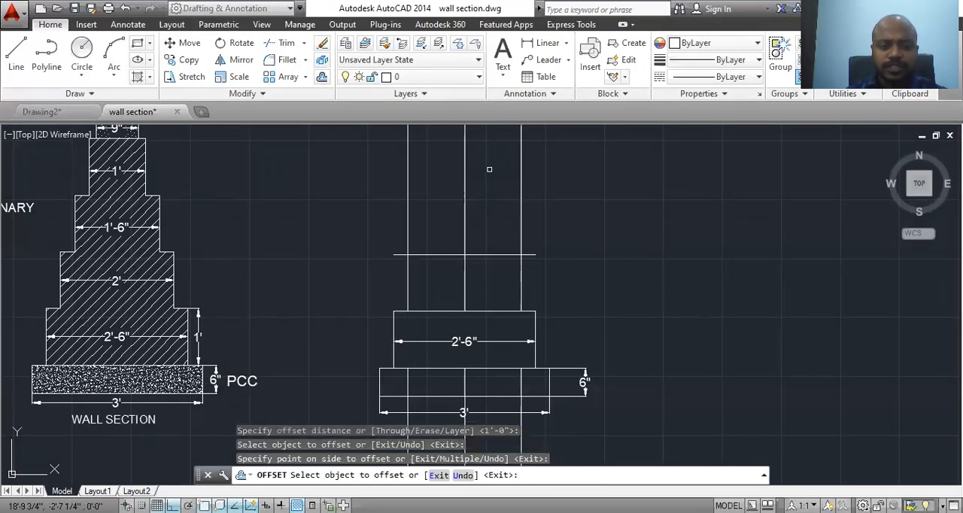
pyautogui.press('Escape')
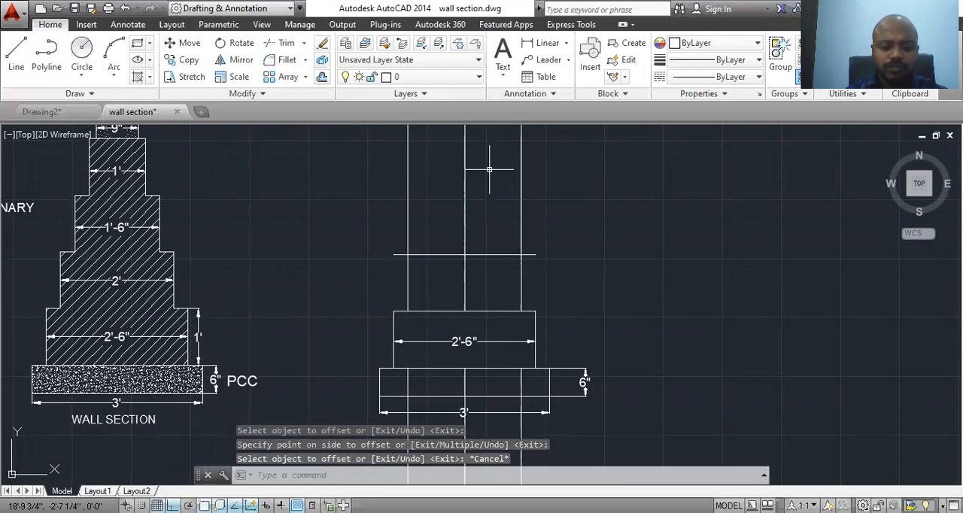
# Step: Trim the new top line's overhanging ends and the two outer vertical lines above it to close the second masonry step
pyautogui.write('tr')
pyautogui.press('Return')
pyautogui.press('Return')
pyautogui.click(400, 254)
pyautogui.click(408, 238)
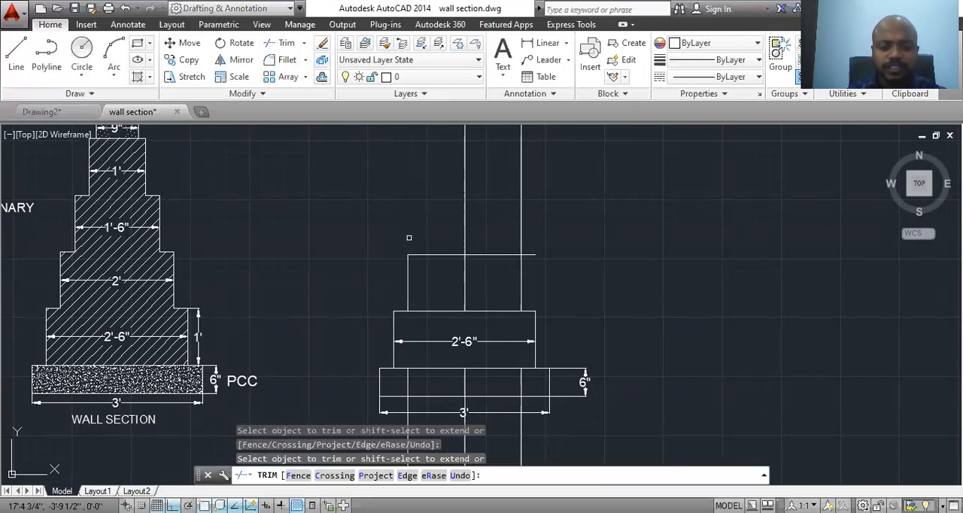
pyautogui.click(523, 232)
pyautogui.click(531, 255)
pyautogui.scroll(-3, 552, 316)
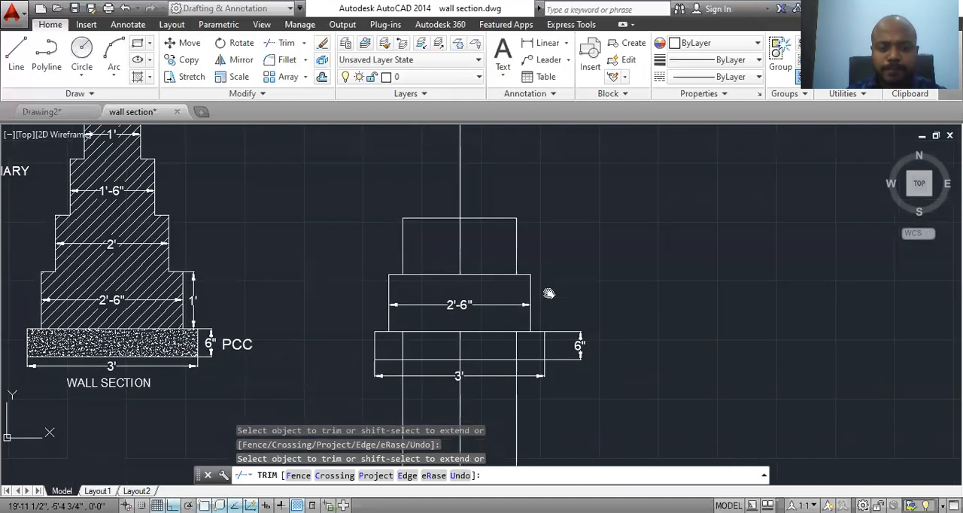
pyautogui.press('Escape')
# Step: Delete the three leftover vertical lines running through and below the PCC rectangle
pyautogui.click(529, 361)
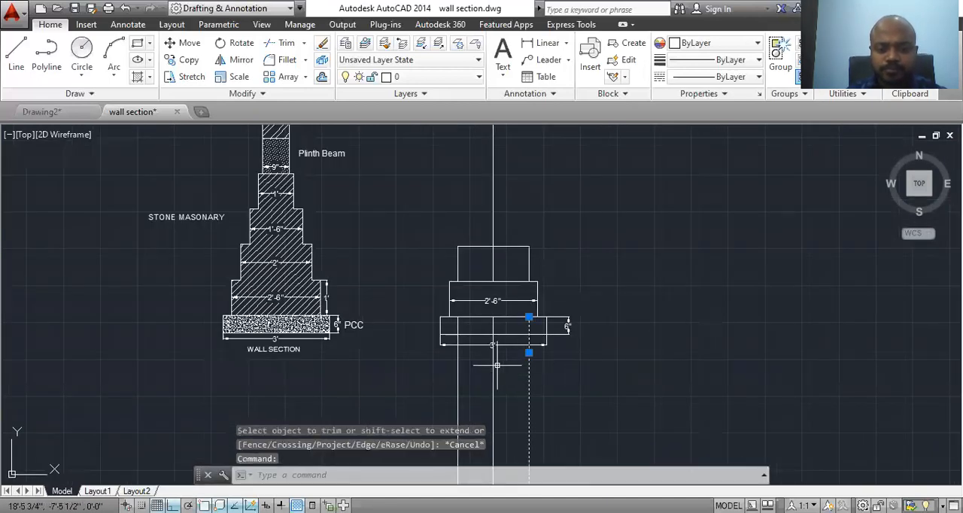
pyautogui.click(492, 366)
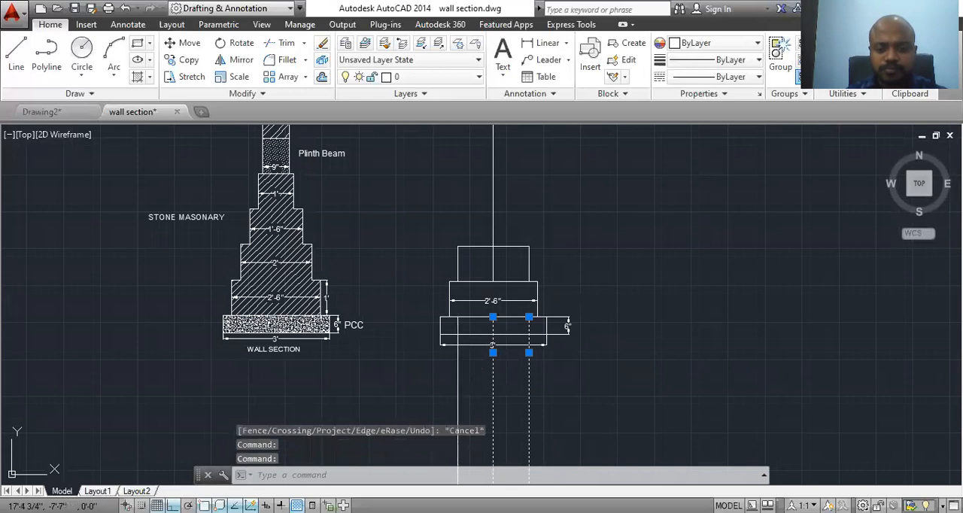
pyautogui.click(458, 369)
pyautogui.press('Delete')
pyautogui.scroll(2, 516, 256)
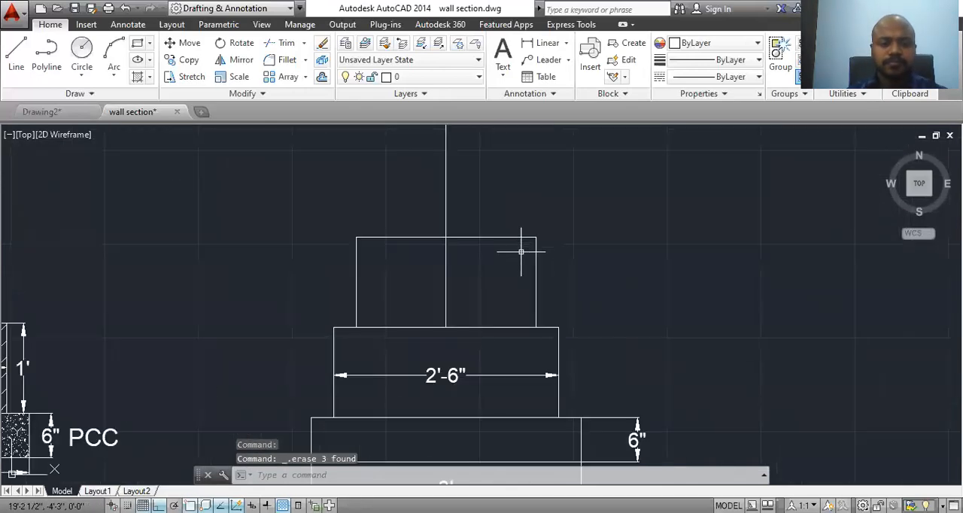
pyautogui.moveTo(509, 264)
pyautogui.mouseDown(button='middle')
pyautogui.moveTo(532, 310)
pyautogui.moveTo(512, 327)
pyautogui.mouseUp(button='middle')
pyautogui.scroll(-3, 537, 319)
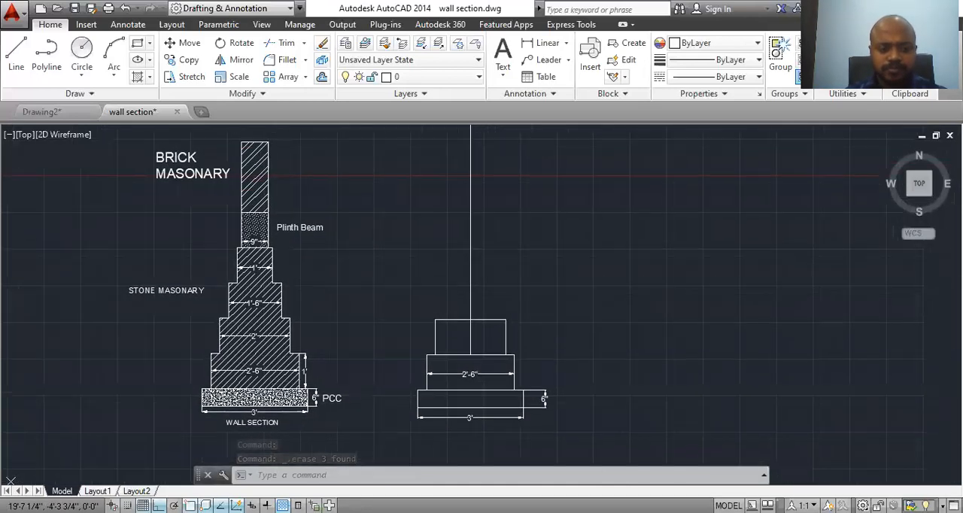
pyautogui.scroll(3, 517, 329)
pyautogui.moveTo(516, 358)
pyautogui.mouseDown(button='middle')
pyautogui.moveTo(533, 364)
pyautogui.moveTo(499, 351)
pyautogui.mouseUp(button='middle')
pyautogui.scroll(-3, 519, 369)
# Step: Offset the vertical centre line by 9" to both its left and right sides for the third masonry step
pyautogui.scroll(3, 498, 351)
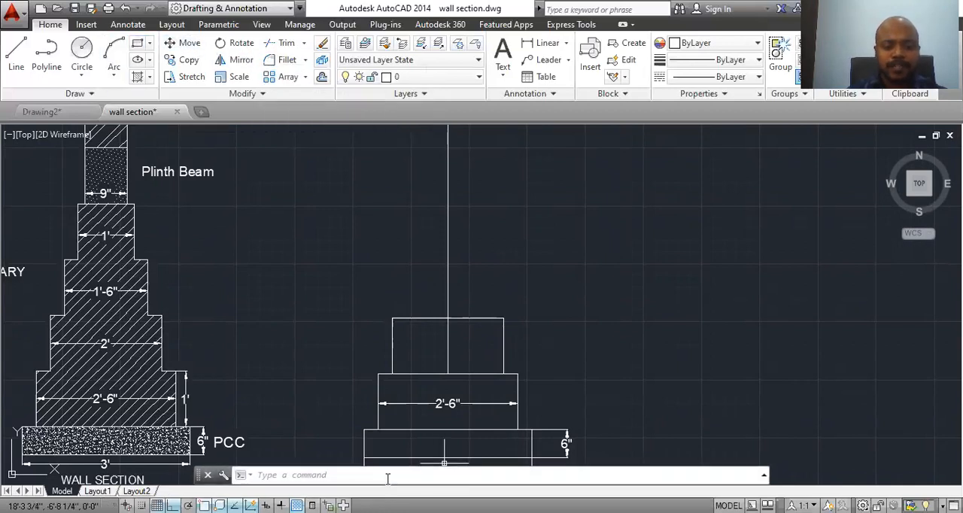
pyautogui.write('o')
pyautogui.press('Return')
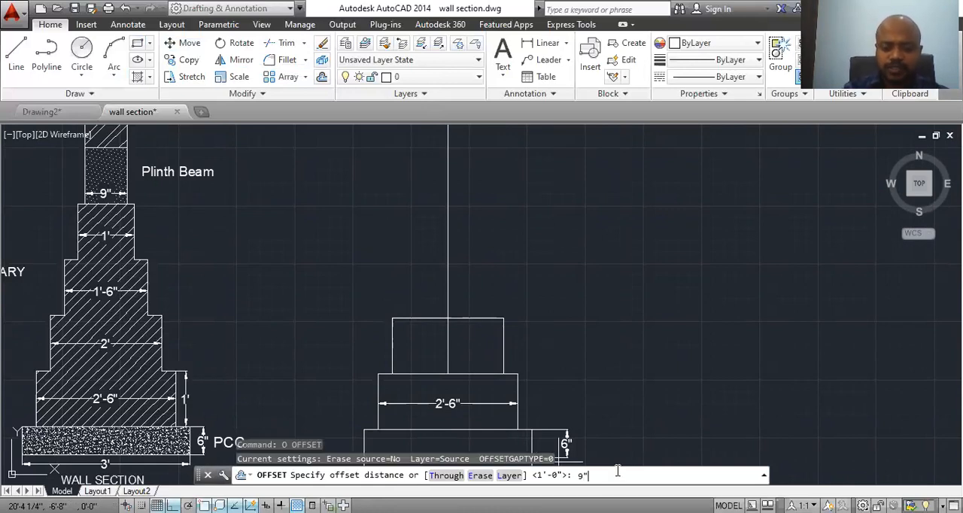
pyautogui.press('Return')
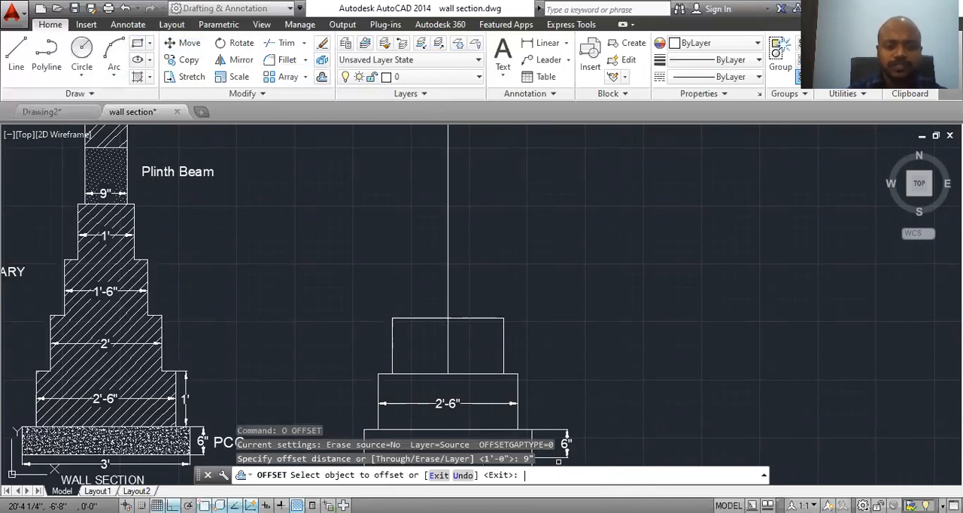
pyautogui.click(448, 255)
pyautogui.click(403, 262)
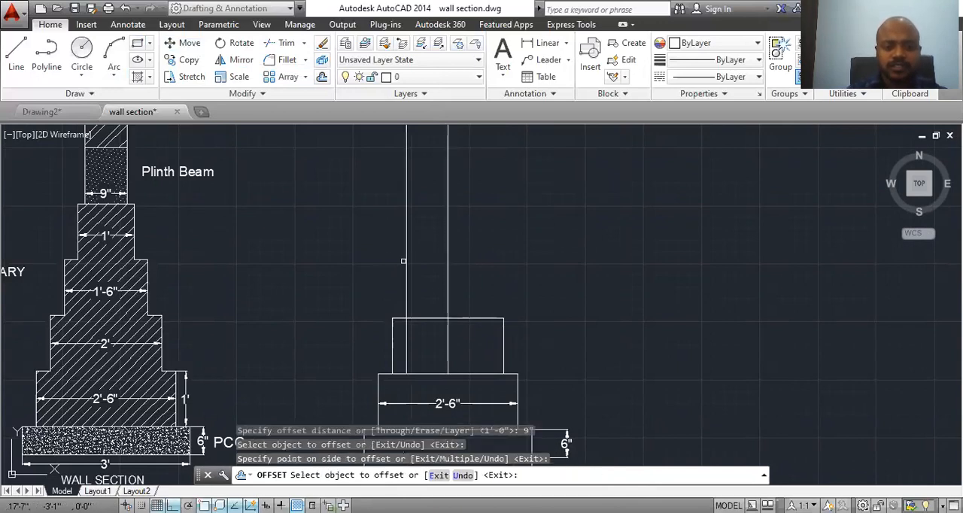
pyautogui.click(448, 258)
pyautogui.click(495, 253)
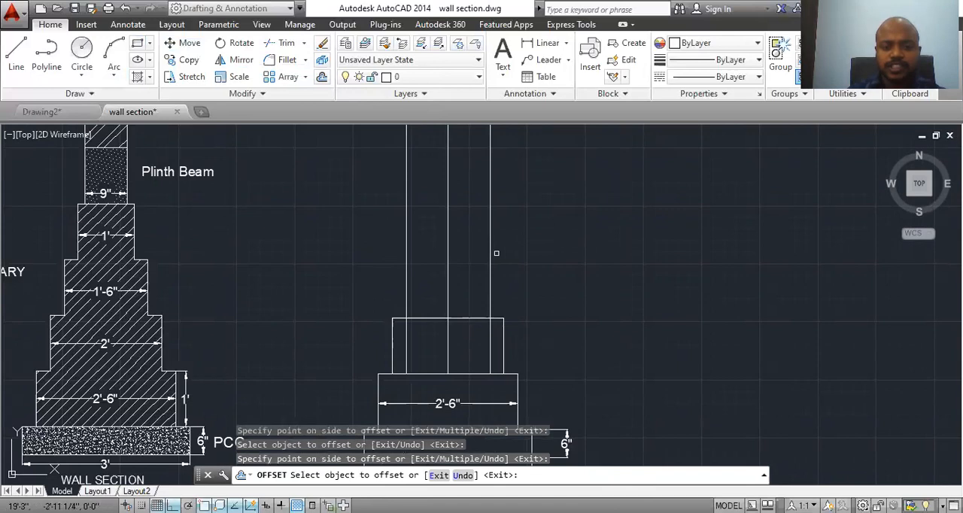
pyautogui.press('Escape')
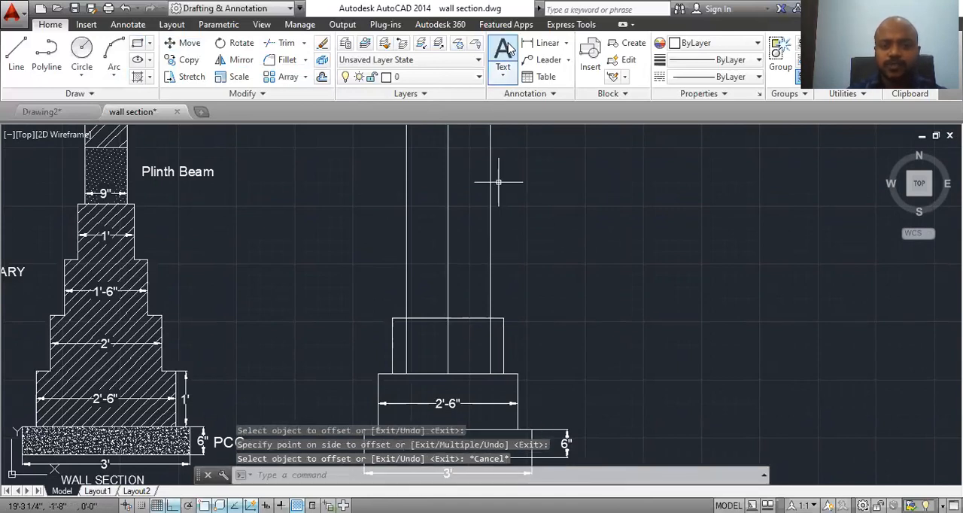
# Step: Add a linear dimension between the two outer vertical lines of the third step, placing its dimension line inside the second step
pyautogui.click(542, 43)
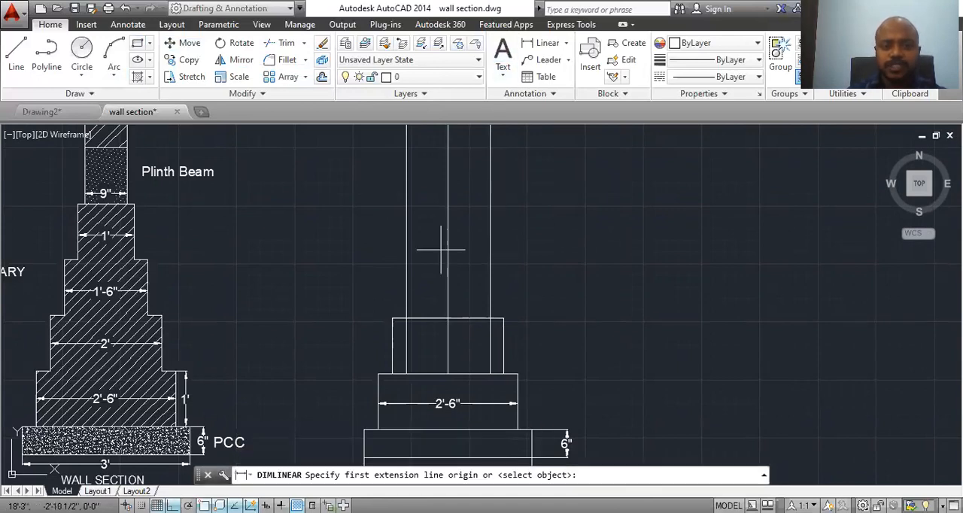
pyautogui.click(406, 289)
pyautogui.click(490, 289)
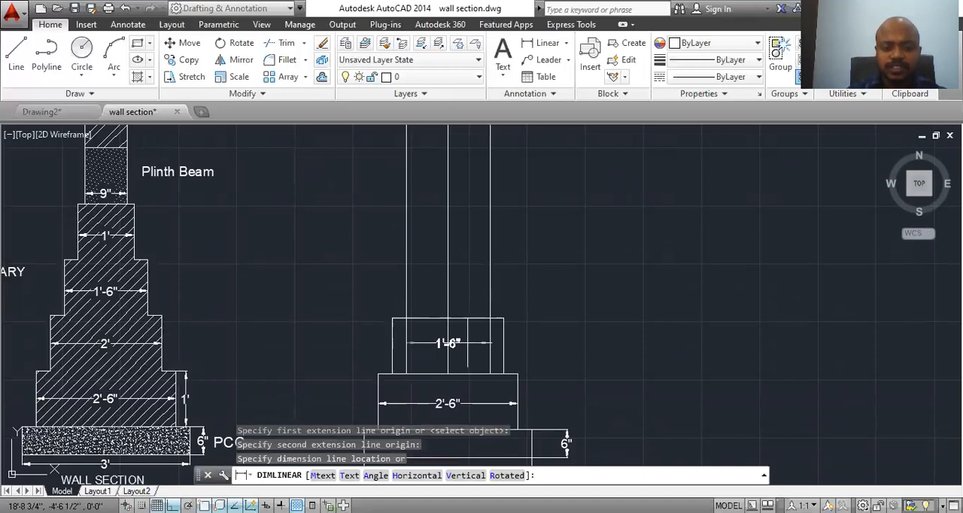
pyautogui.click(467, 343)
pyautogui.press('Escape')
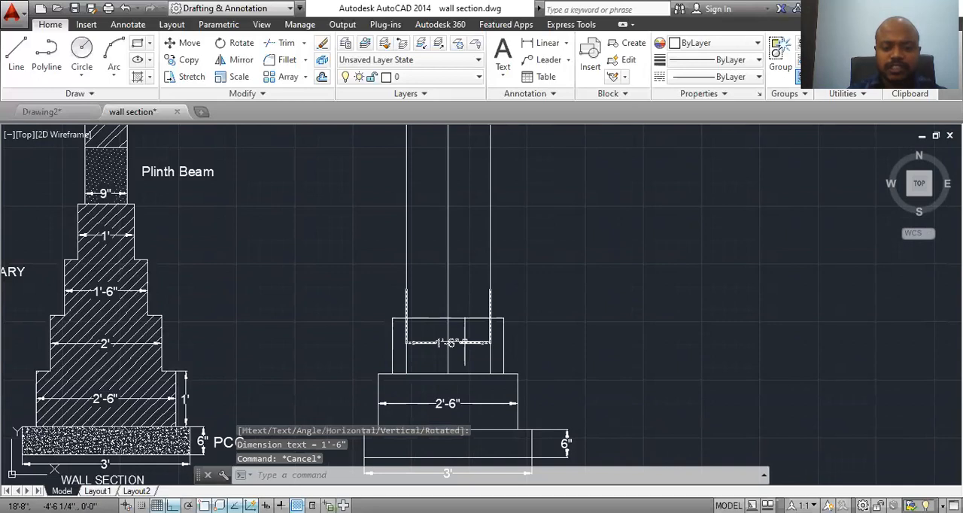
# Step: Trim the two outer vertical lines where they run down through the second masonry step
pyautogui.write('tr')
pyautogui.press('Return')
pyautogui.press('Return')
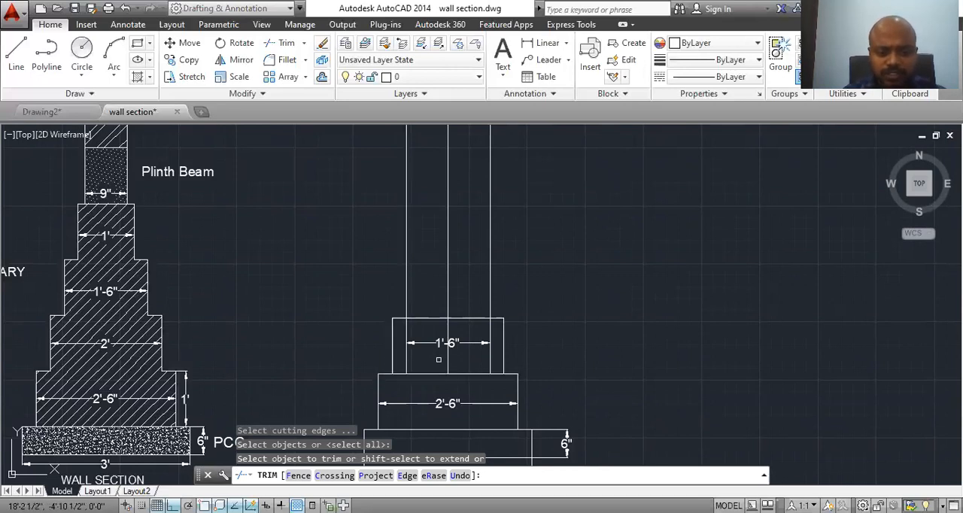
pyautogui.click(407, 355)
pyautogui.click(489, 358)
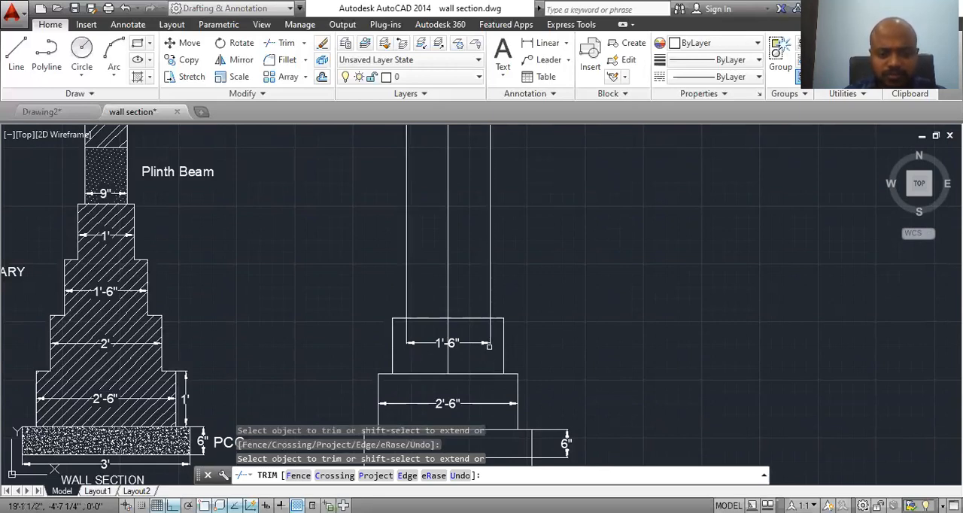
pyautogui.click(463, 344)
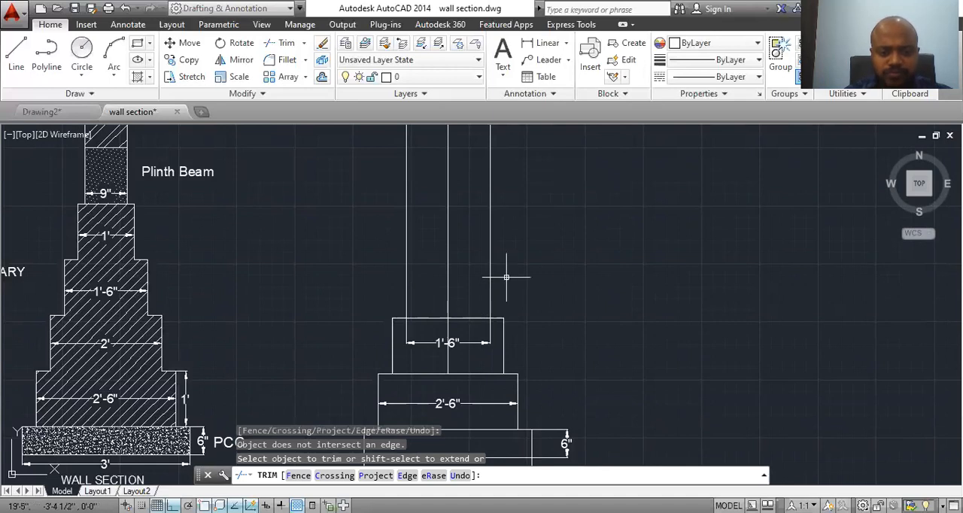
pyautogui.press('Escape')
# Step: Offset the second masonry step's top edge upward by 1'
pyautogui.scroll(2, 501, 318)
pyautogui.scroll(-2, 501, 322)
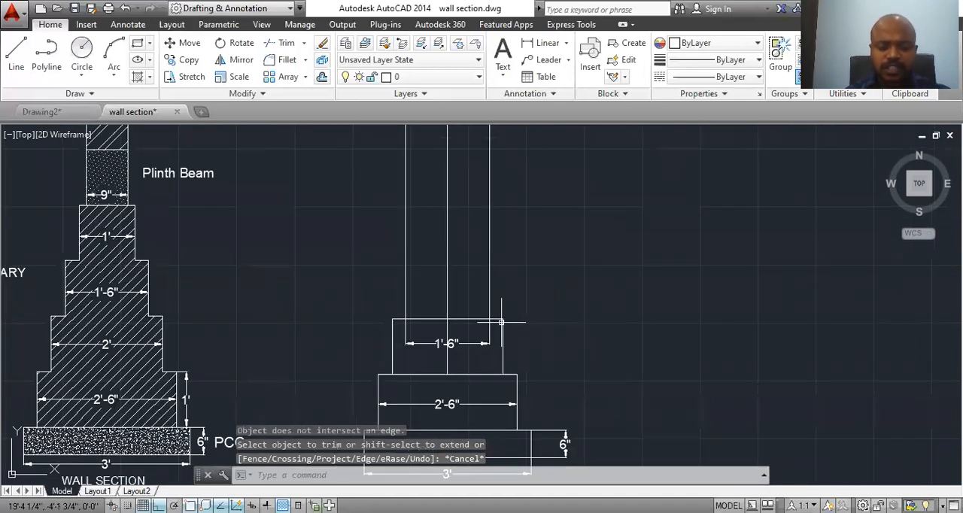
pyautogui.write('c')
pyautogui.press('BackSpace')
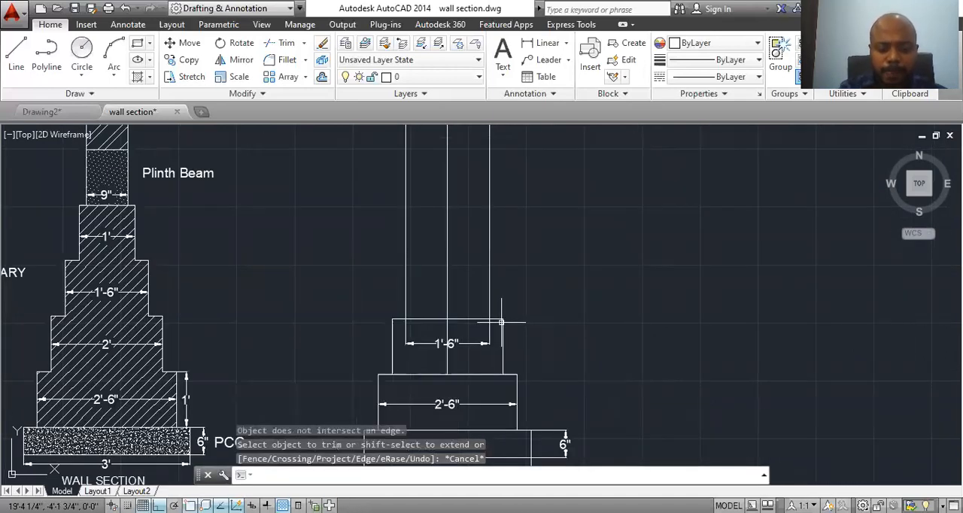
pyautogui.write('o')
pyautogui.press('Return')
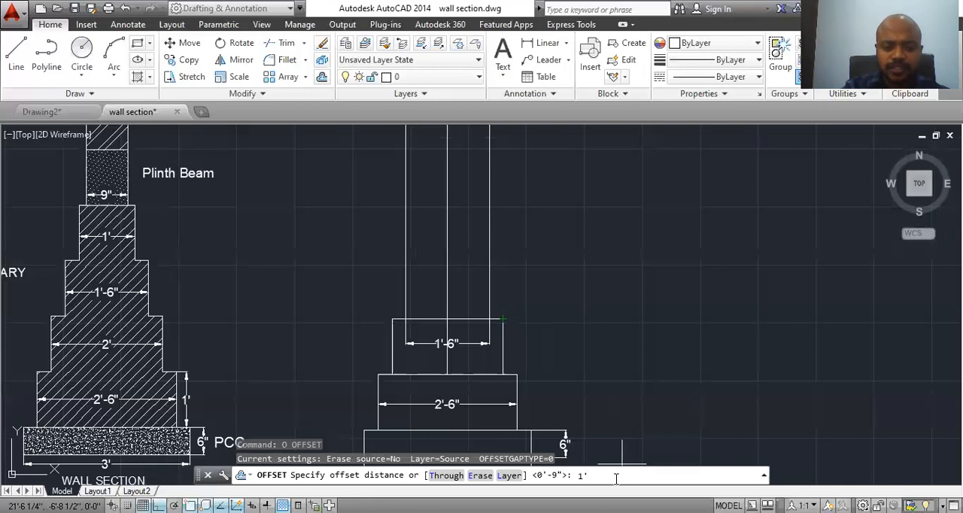
pyautogui.press('Return')
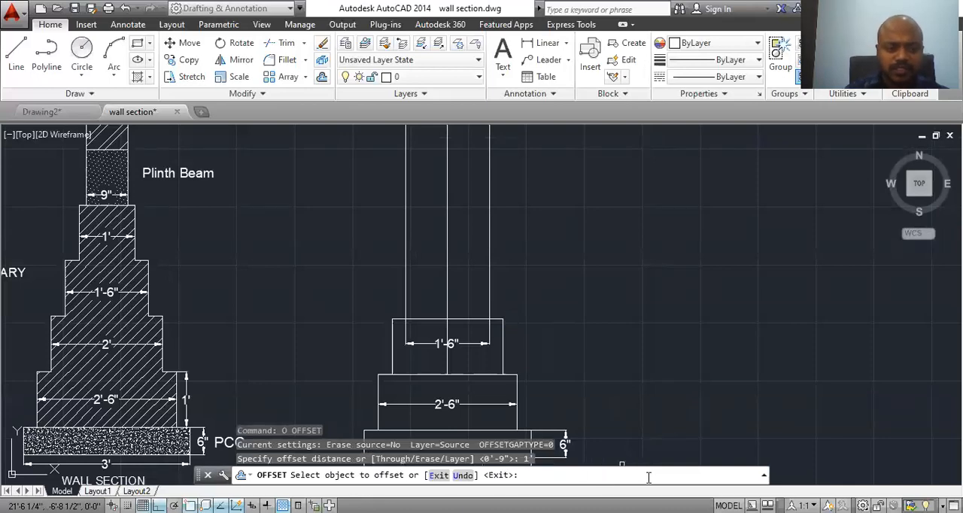
pyautogui.click(473, 320)
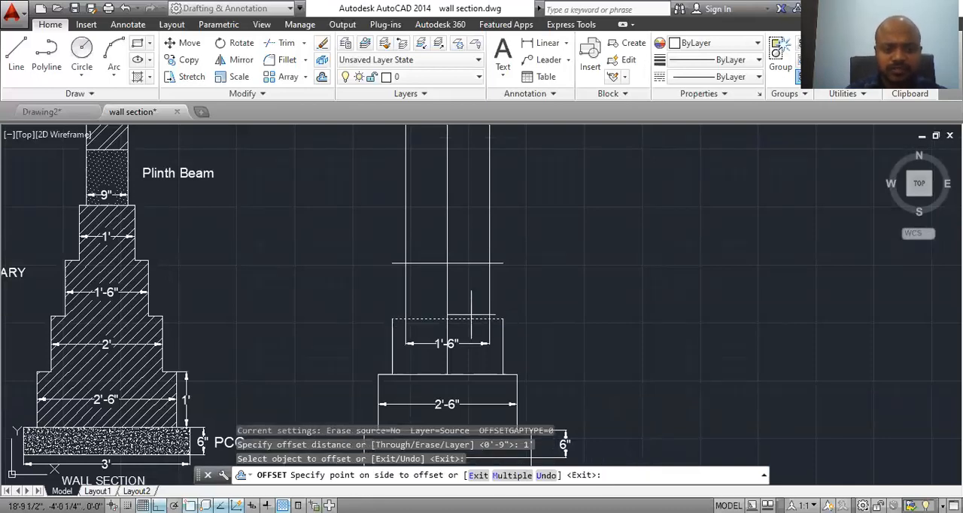
pyautogui.click(465, 159)
pyautogui.scroll(-3, 497, 301)
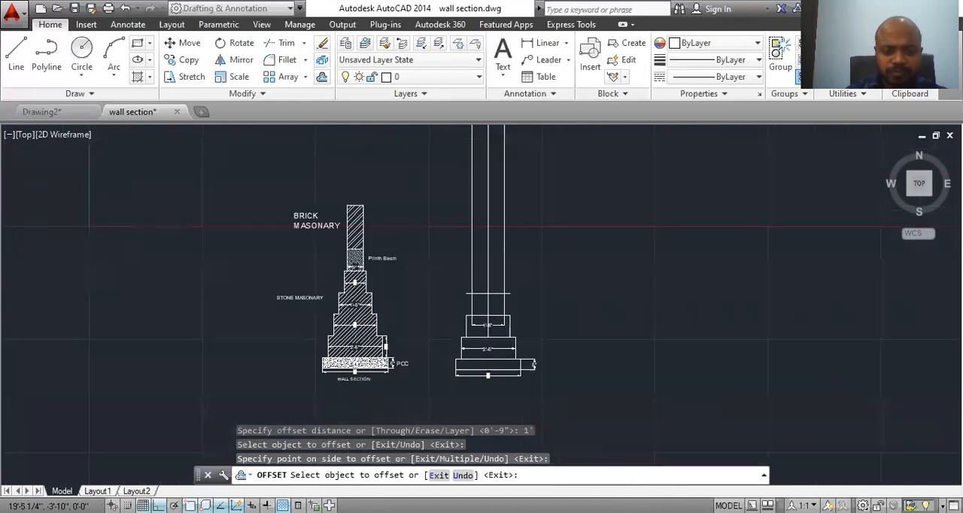
pyautogui.scroll(3, 510, 310)
pyautogui.moveTo(510, 310)
pyautogui.mouseDown(button='middle')
pyautogui.moveTo(501, 243)
pyautogui.moveTo(510, 258)
pyautogui.moveTo(497, 313)
pyautogui.mouseUp(button='middle')
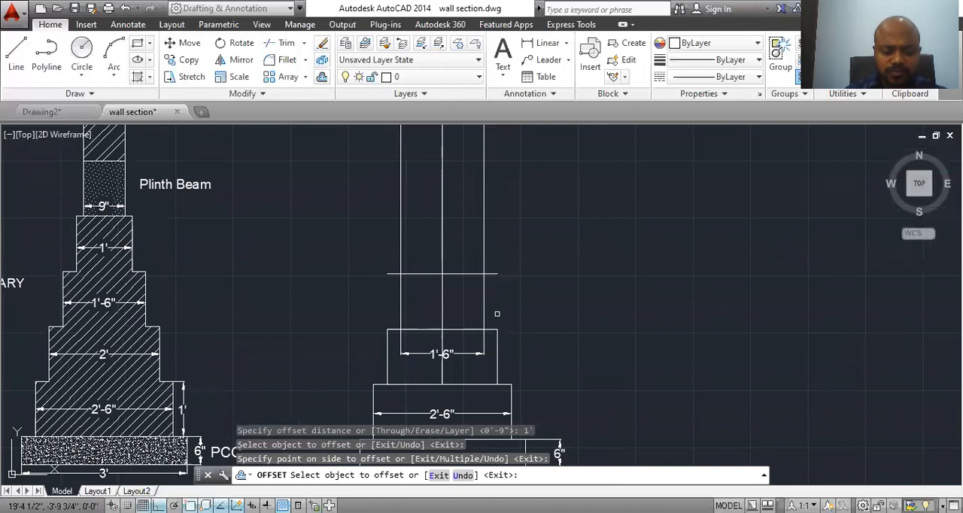
pyautogui.press('Return')
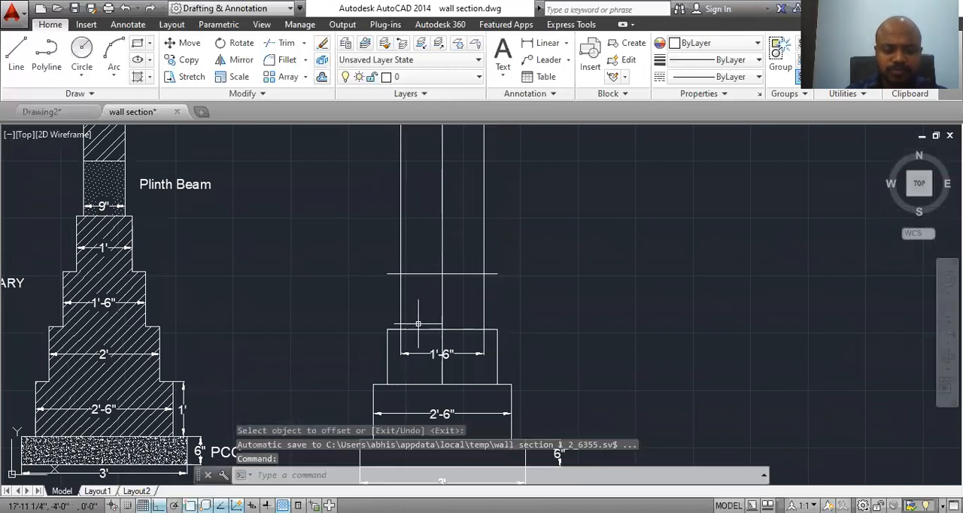
# Step: Trim both overhanging ends of the third step's top line back to the outer vertical lines
pyautogui.write('tr')
pyautogui.press('Return')
pyautogui.press('Return')
pyautogui.click(393, 275)
pyautogui.click(493, 276)
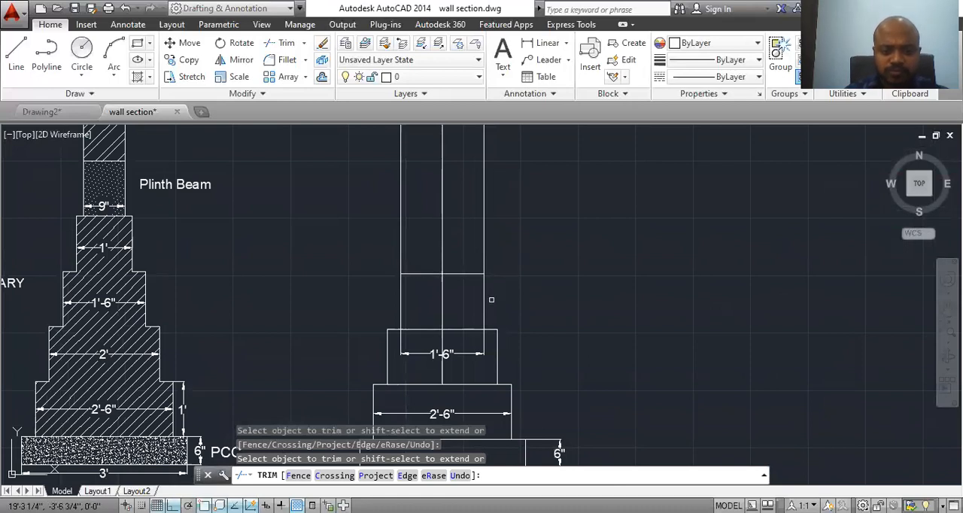
pyautogui.press('Escape')
# Step: Move the 1'-6" dimension line up to the middle of the third masonry step
pyautogui.click(456, 353)
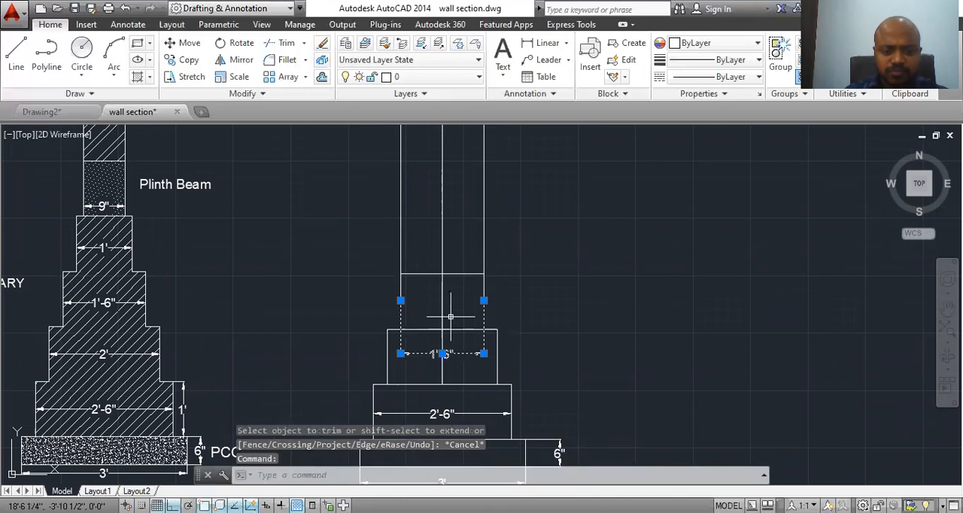
pyautogui.click(442, 353)
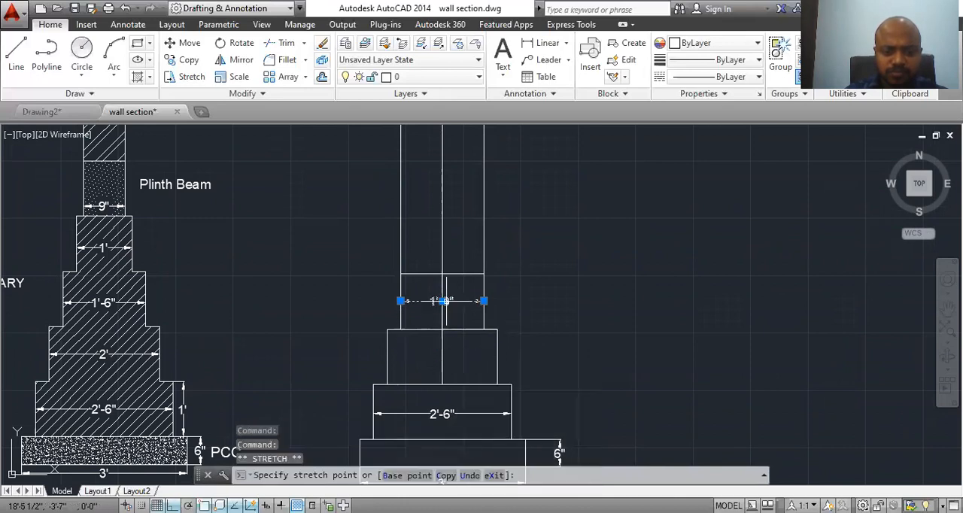
pyautogui.click(446, 301)
pyautogui.press('Escape')
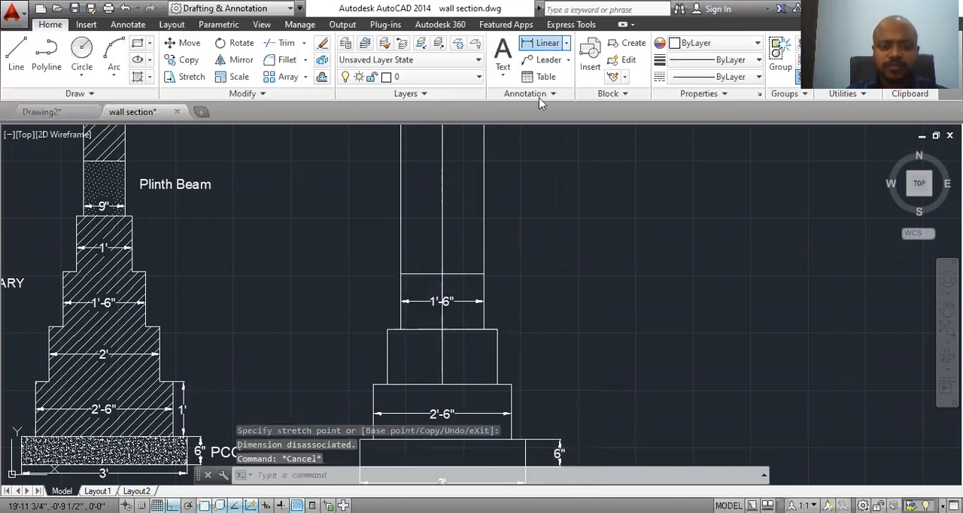
# Step: Add a linear dimension across the width of the second masonry step, placed at its mid-height
pyautogui.click(544, 43)
pyautogui.click(387, 358)
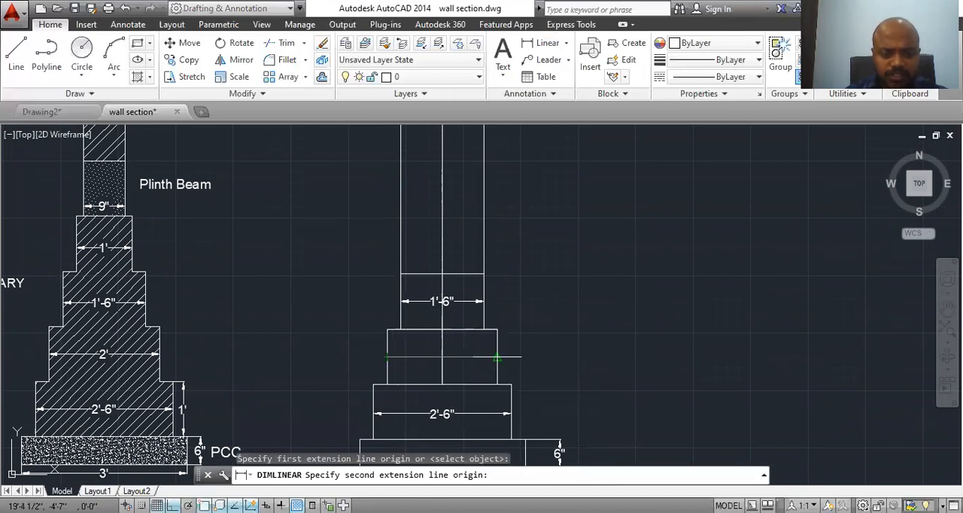
pyautogui.click(496, 358)
pyautogui.click(481, 359)
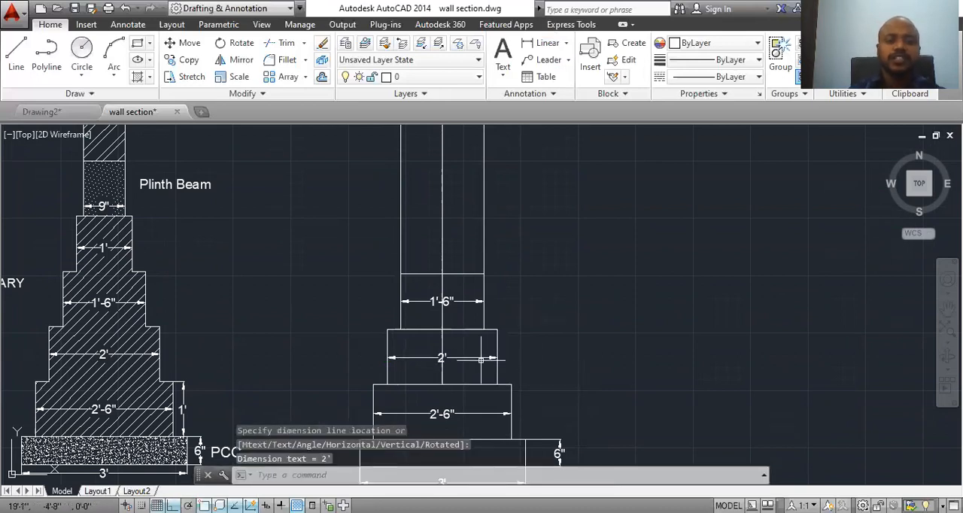
pyautogui.moveTo(473, 311); pyautogui.dragTo(471, 359, button='middle')
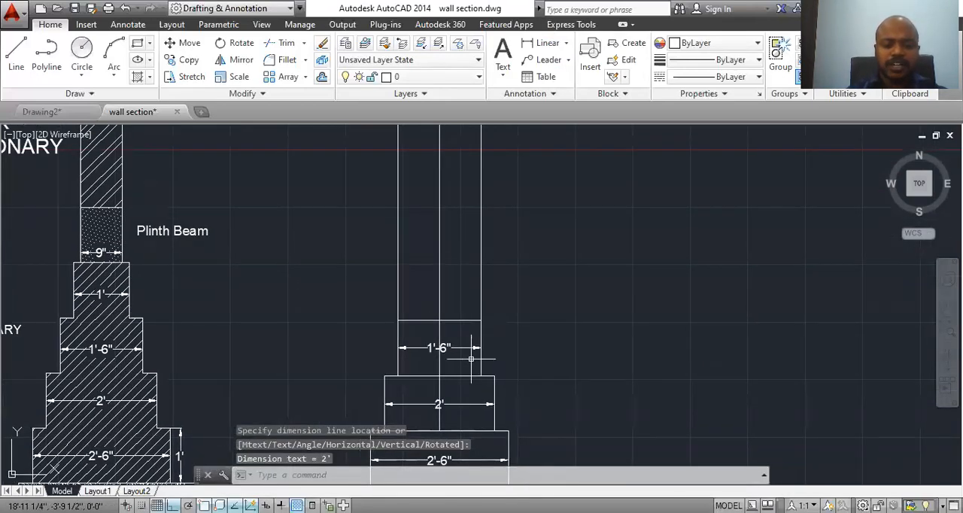
pyautogui.write('tr')
pyautogui.press('Return')
pyautogui.press('Return')
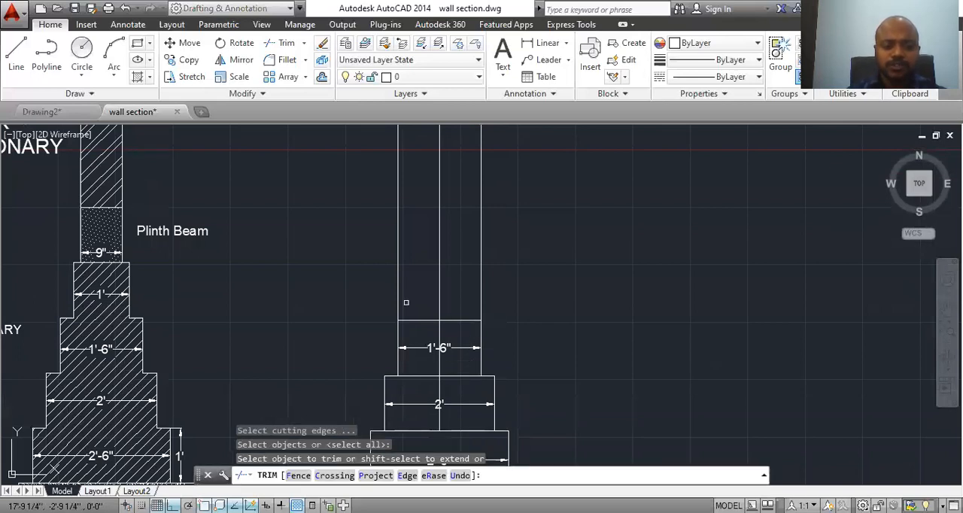
pyautogui.press('Return')
# Step: Trim the two outer vertical lines above the third step's top edge, keeping the centre line
pyautogui.write('tr')
pyautogui.press('Return')
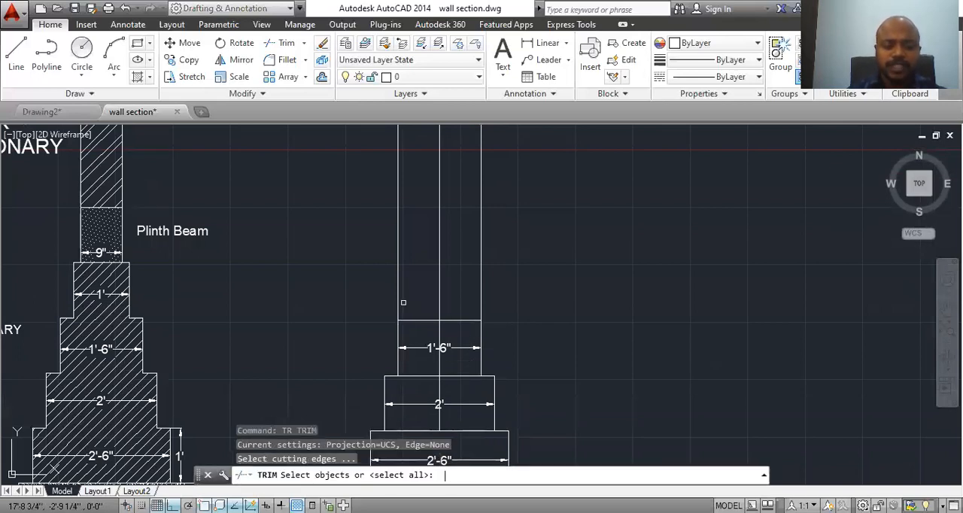
pyautogui.press('Return')
pyautogui.click(399, 298)
pyautogui.click(481, 296)
pyautogui.press('Escape')
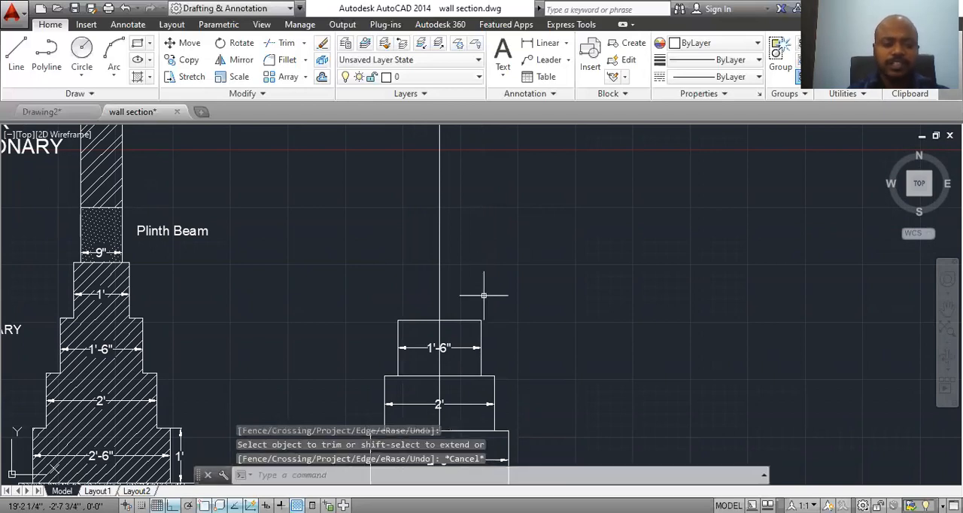
pyautogui.write('o')
pyautogui.press('Return')
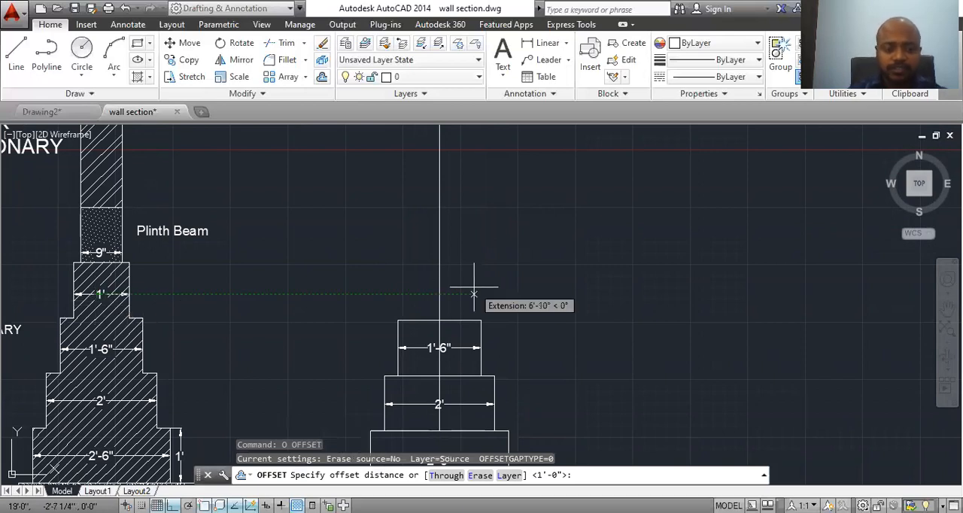
pyautogui.press('Escape')
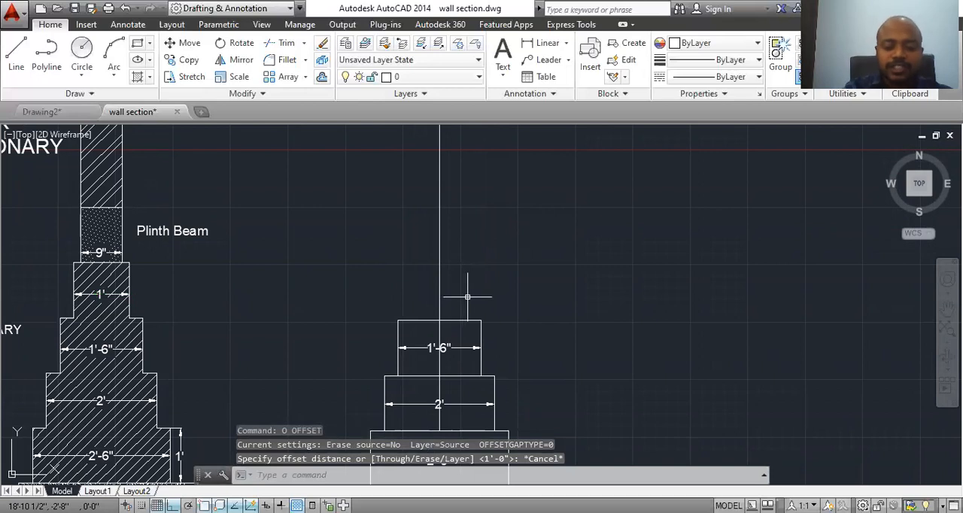
# Step: Offset the vertical centre line by 6" to both its left and right sides for the fourth masonry step
pyautogui.write('o')
pyautogui.press('Return')
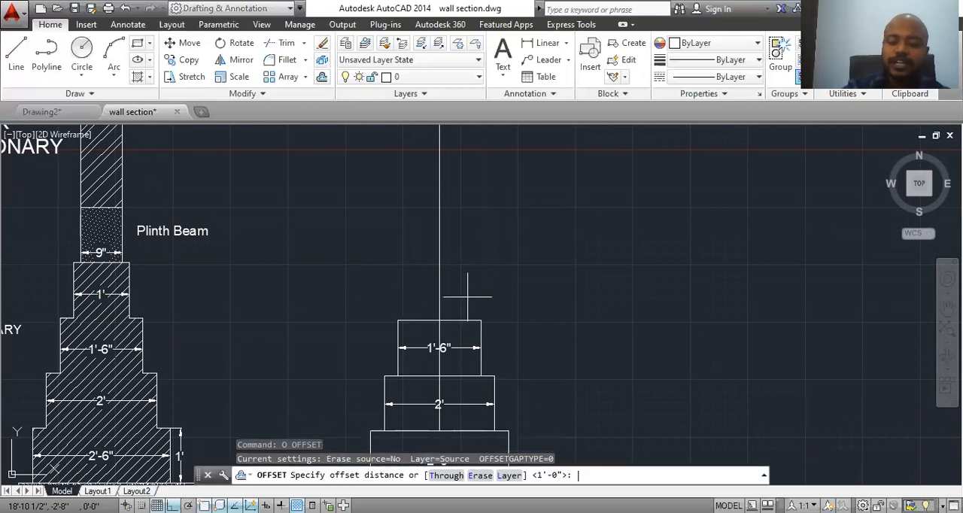
pyautogui.write('6"')
pyautogui.press('Return')
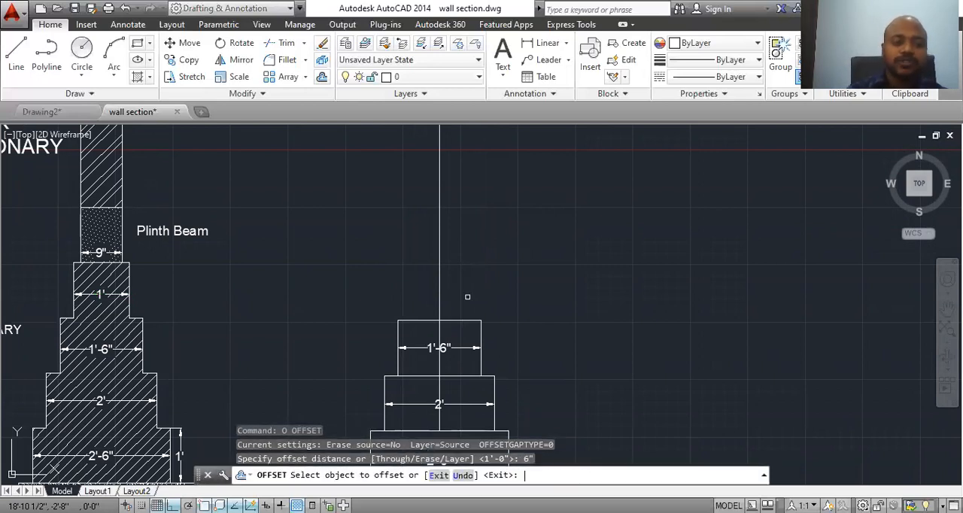
pyautogui.click(440, 290)
pyautogui.click(417, 285)
pyautogui.click(439, 282)
pyautogui.click(468, 278)
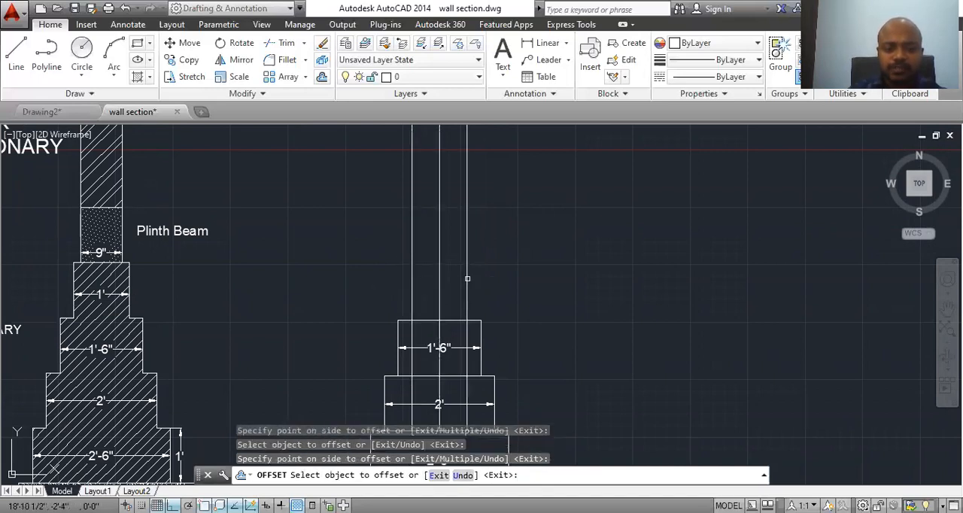
pyautogui.press('Escape')
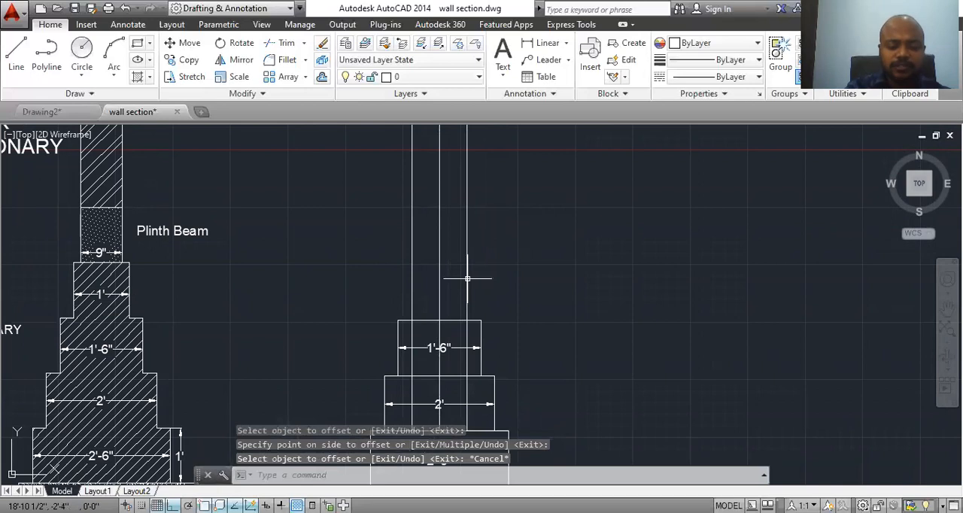
# Step: Offset the top edge of the 1'-6" wide step upward by 1'
pyautogui.write('o')
pyautogui.press('Return')
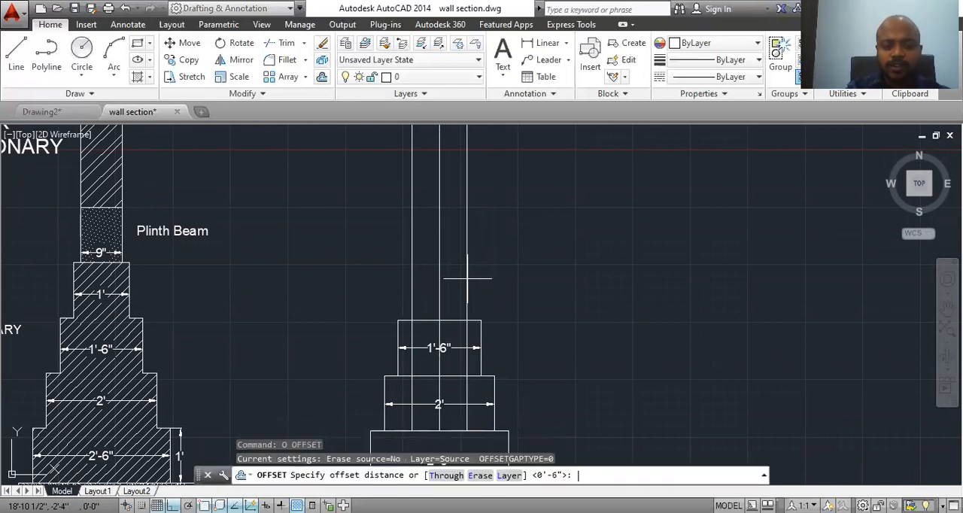
pyautogui.write('1')
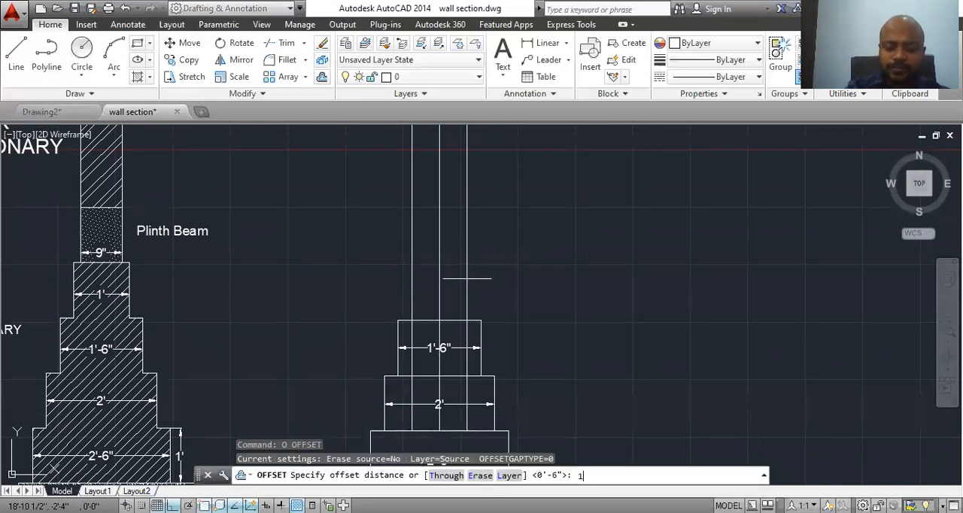
pyautogui.press('Return')
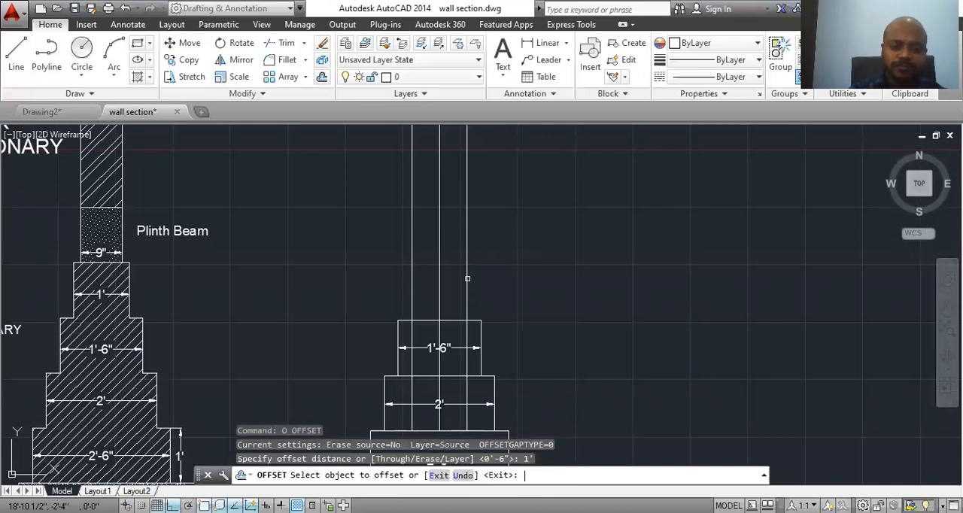
pyautogui.click(467, 322)
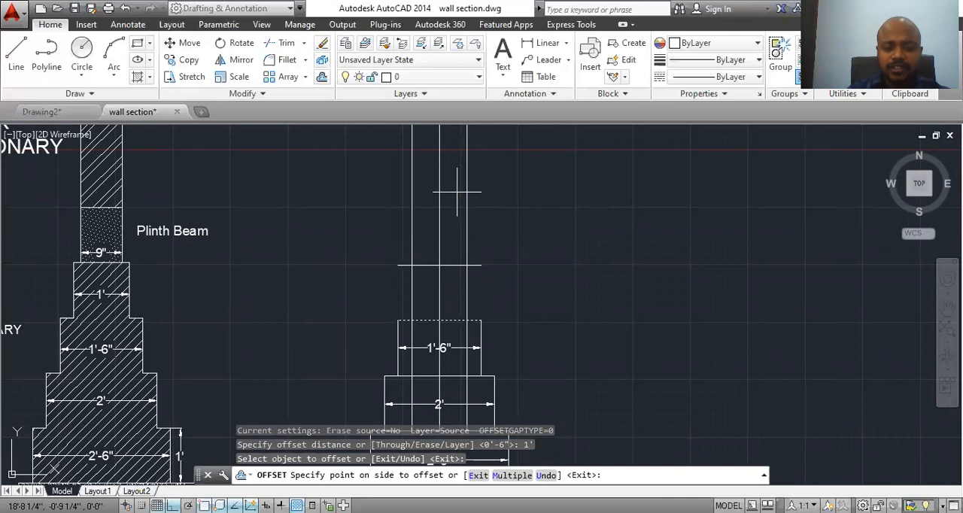
pyautogui.click(458, 192)
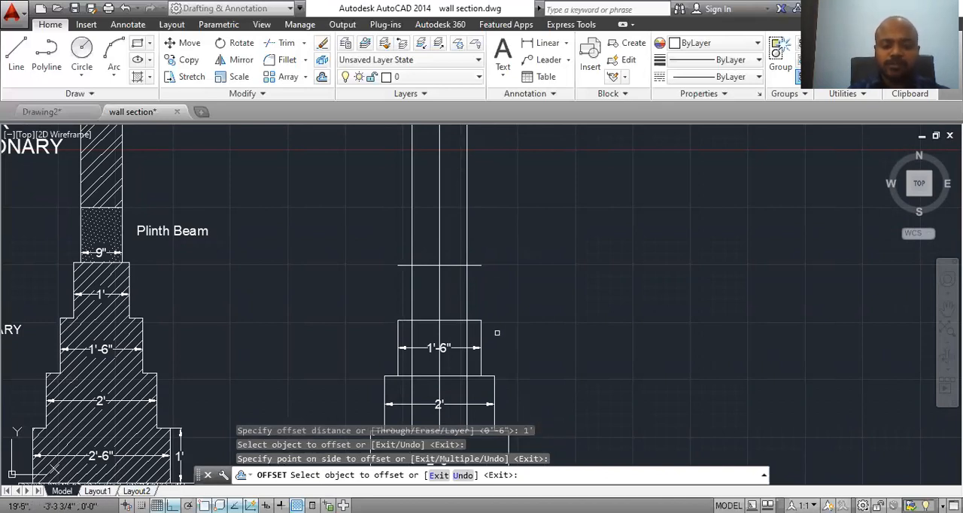
# Step: Trim the overhanging ends of the fourth step's top edge back to its two outer vertical lines
pyautogui.write('tr')
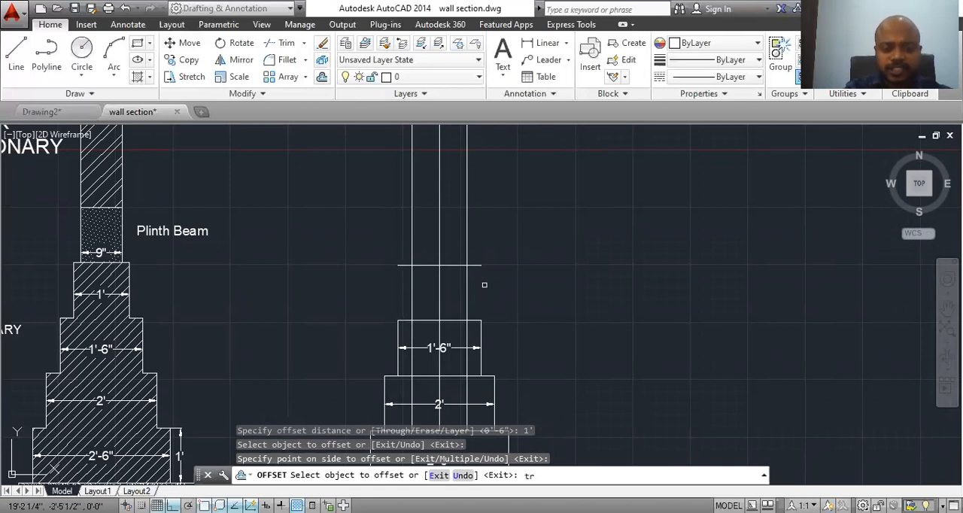
pyautogui.press('Escape')
pyautogui.write('tr')
pyautogui.press('Return')
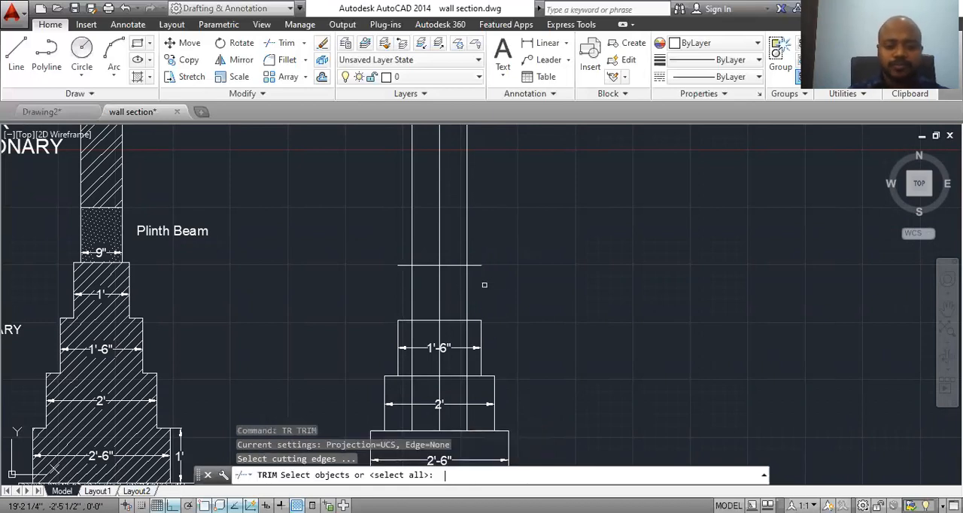
pyautogui.press('Return')
pyautogui.click(476, 265)
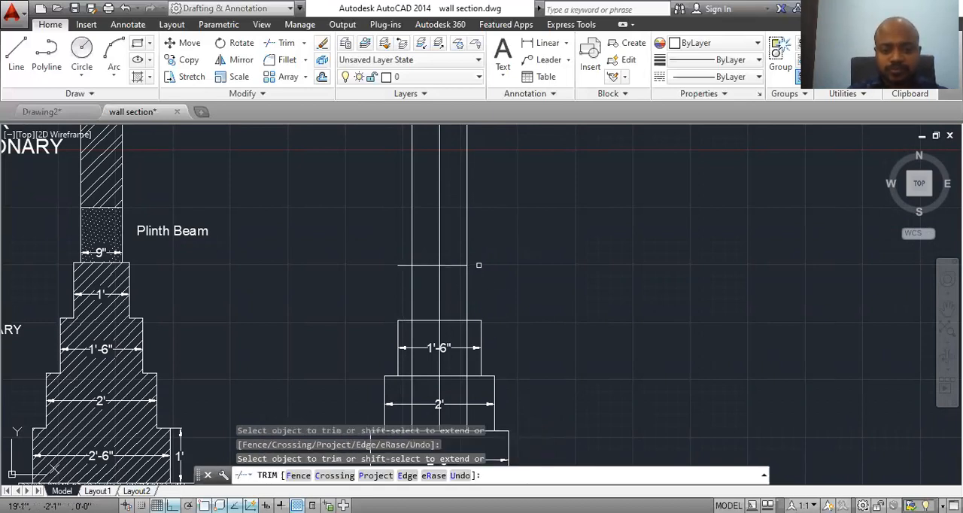
pyautogui.click(403, 265)
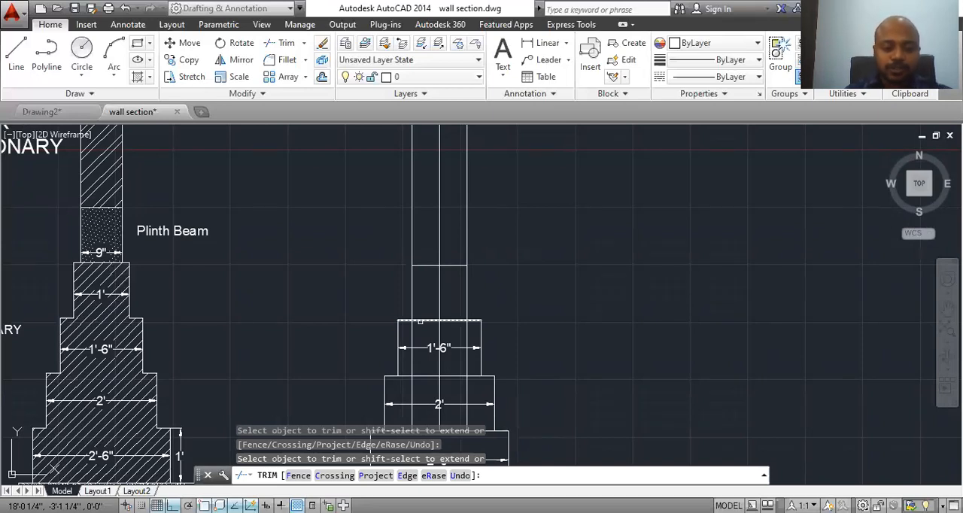
# Step: Trim away the three vertical line segments running through the 1'-6" wide step
pyautogui.moveTo(428, 362)
pyautogui.mouseDown(button='middle')
pyautogui.moveTo(392, 342)
pyautogui.moveTo(404, 346)
pyautogui.mouseUp(button='middle')
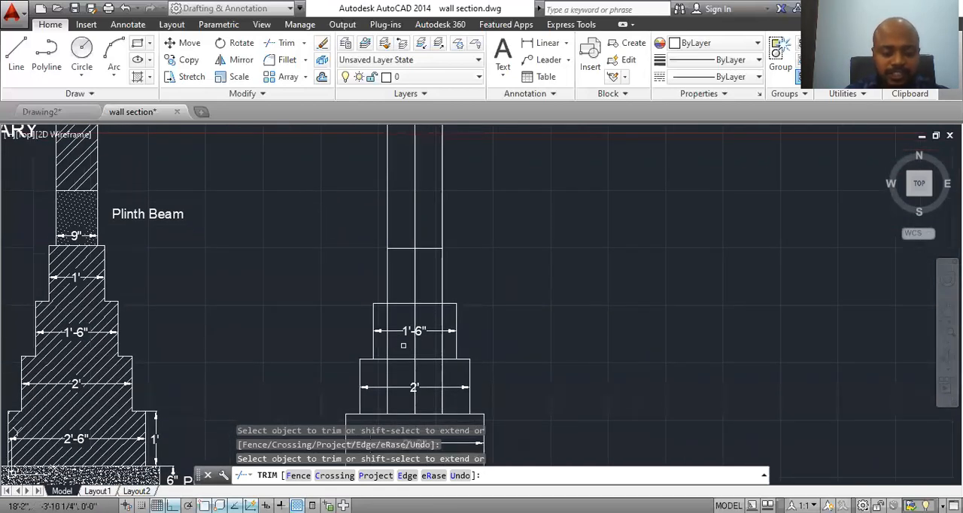
pyautogui.write('tr')
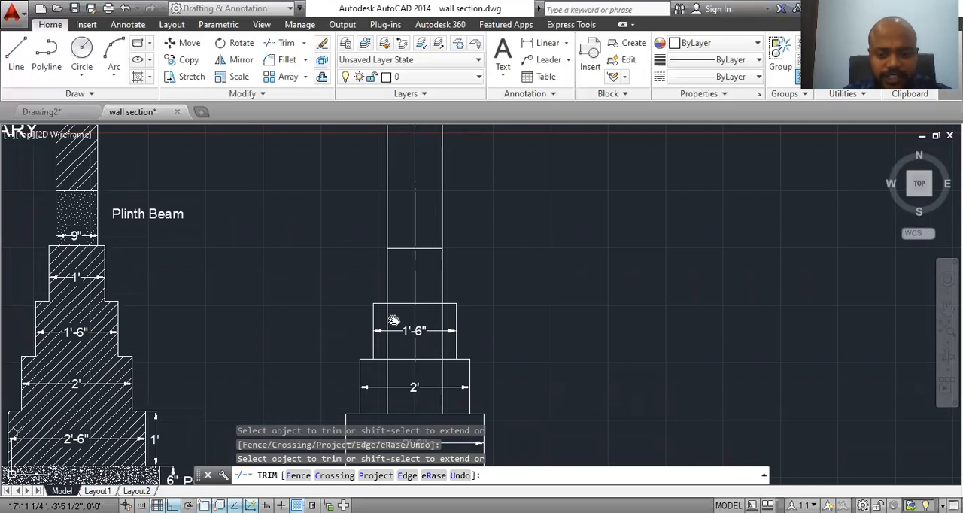
pyautogui.moveTo(393, 318); pyautogui.dragTo(421, 292, button='middle')
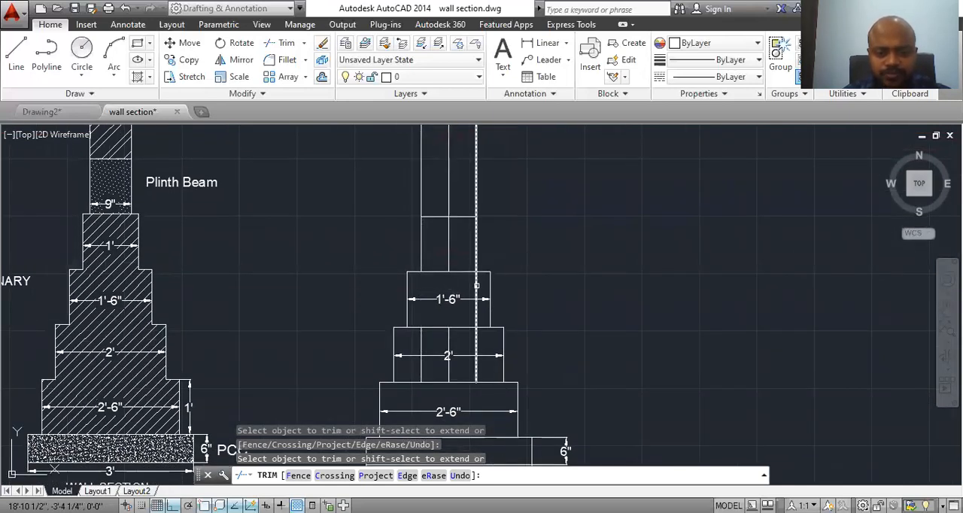
pyautogui.press('Escape')
# Step: Erase the three leftover vertical line segments inside the 2' wide step
pyautogui.click(474, 365)
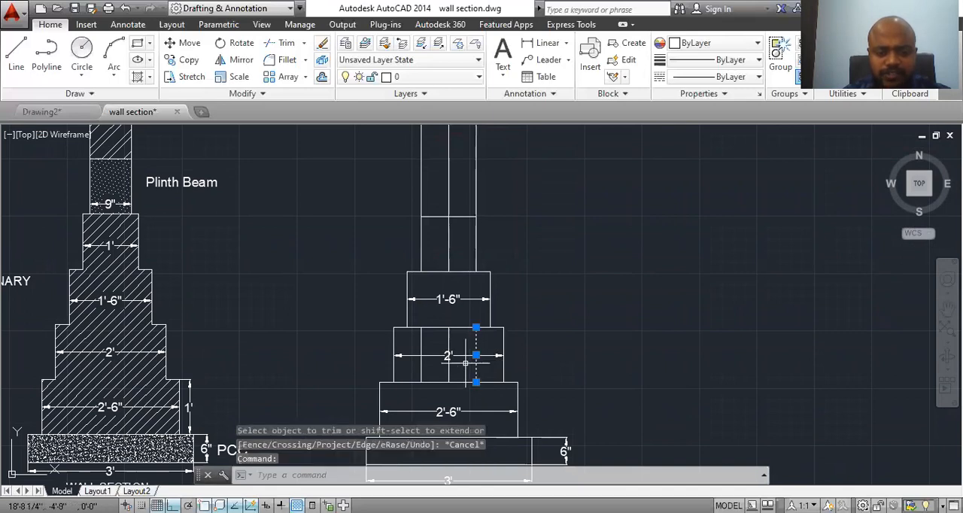
pyautogui.click(449, 366)
pyautogui.click(421, 366)
pyautogui.rightClick(422, 366)
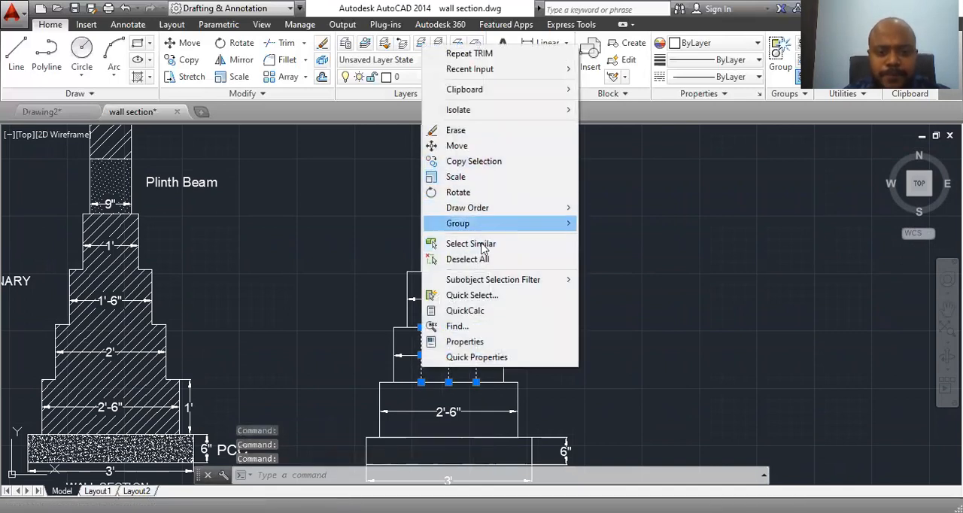
pyautogui.click(456, 130)
# Step: Trim the two outer vertical lines above the fourth step's top edge, keeping the centre line
pyautogui.moveTo(505, 275); pyautogui.dragTo(502, 327, button='middle')
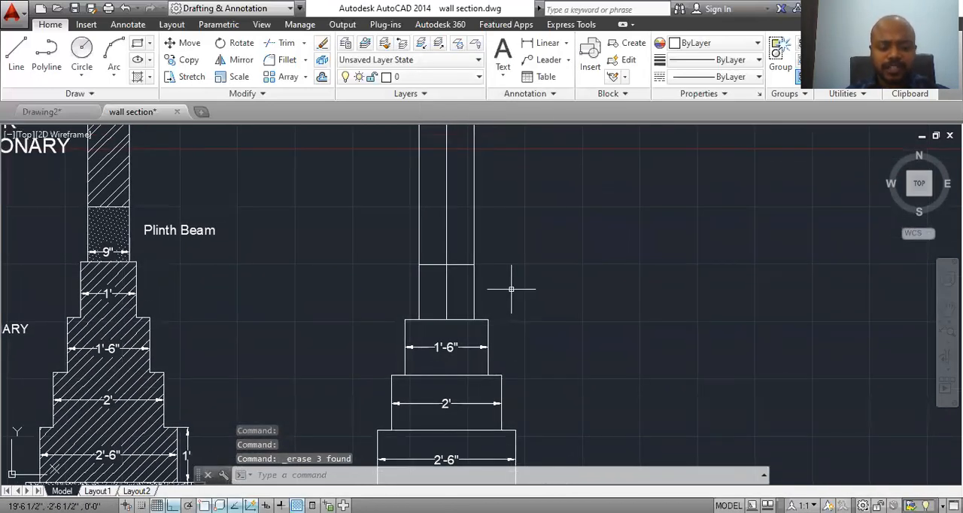
pyautogui.write('tr')
pyautogui.press('Return')
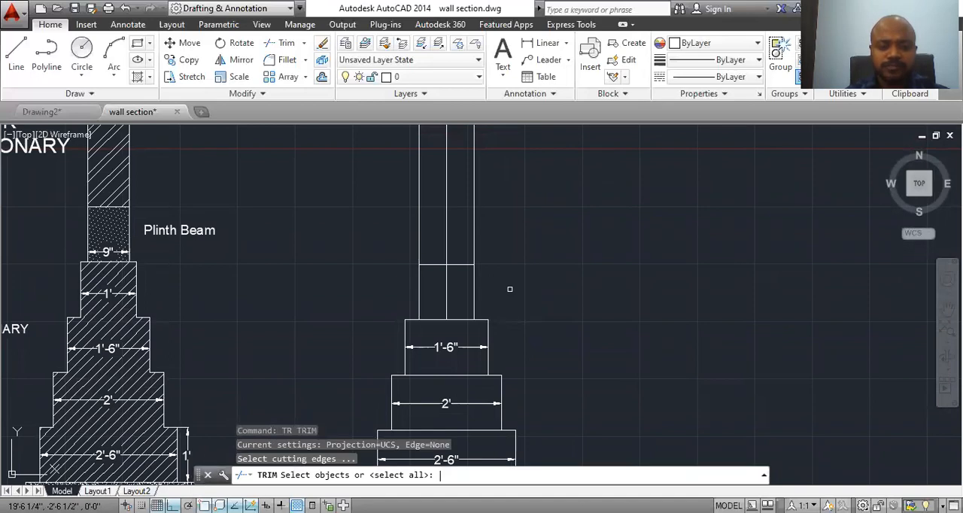
pyautogui.press('Return')
pyautogui.click(474, 221)
pyautogui.click(419, 224)
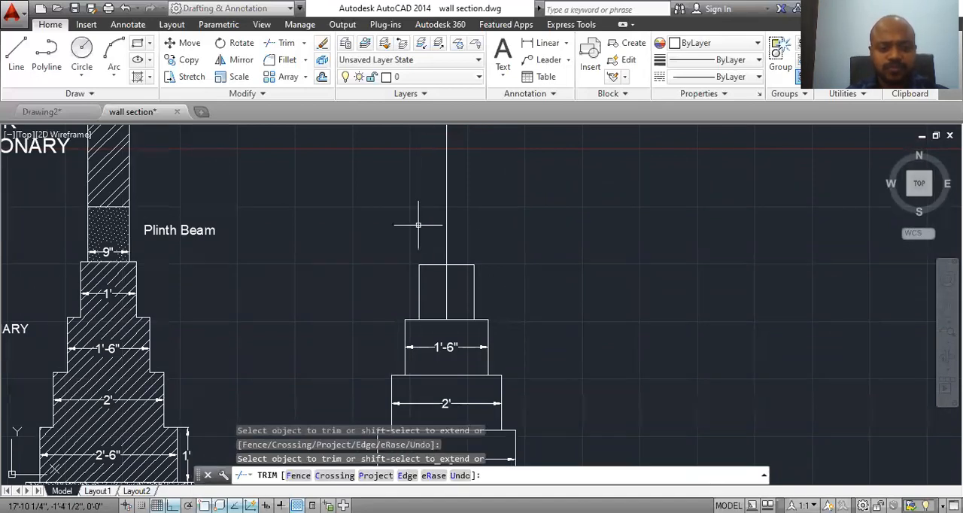
pyautogui.press('Escape')
# Step: Offset the vertical centre line by 4.5" to both its left and right sides for the wall above the fourth step
pyautogui.moveTo(465, 363); pyautogui.dragTo(466, 396, button='middle')
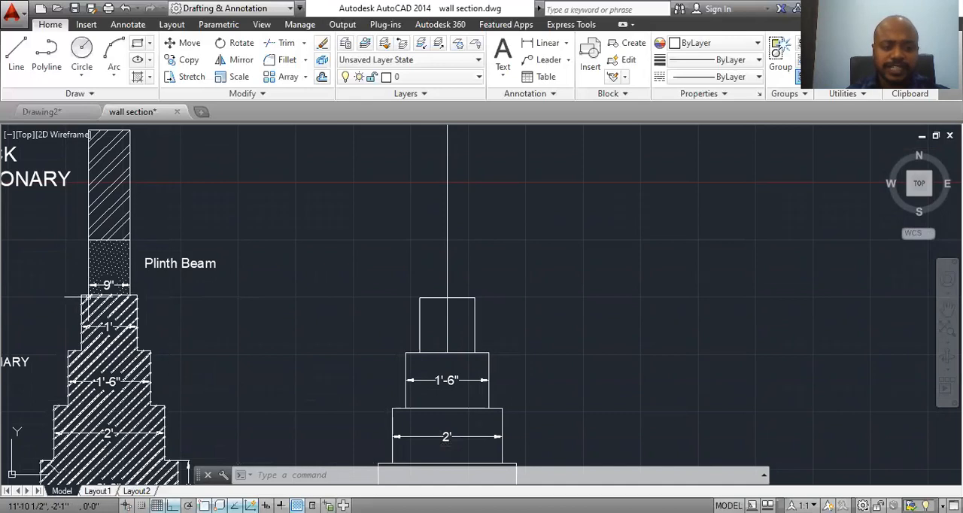
pyautogui.scroll(2, 276, 271)
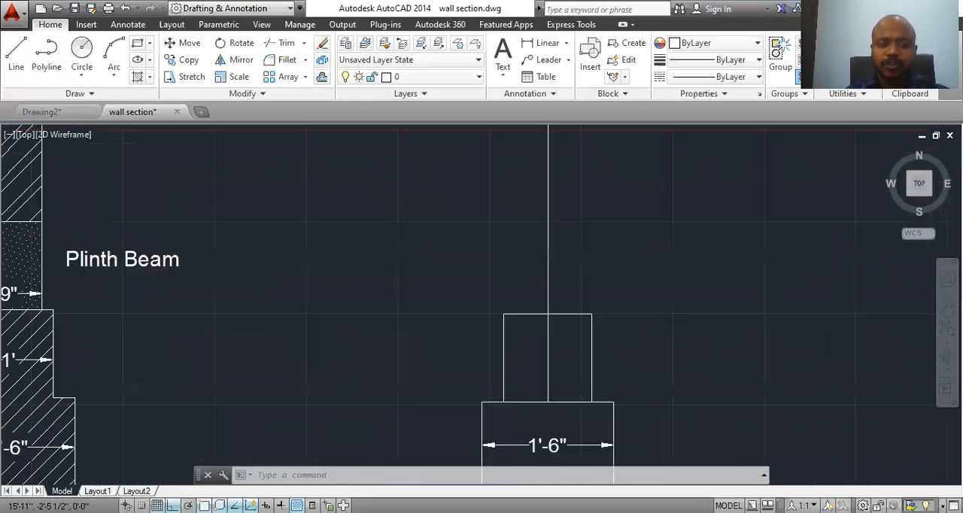
pyautogui.scroll(-4, 325, 334)
pyautogui.scroll(2, 406, 350)
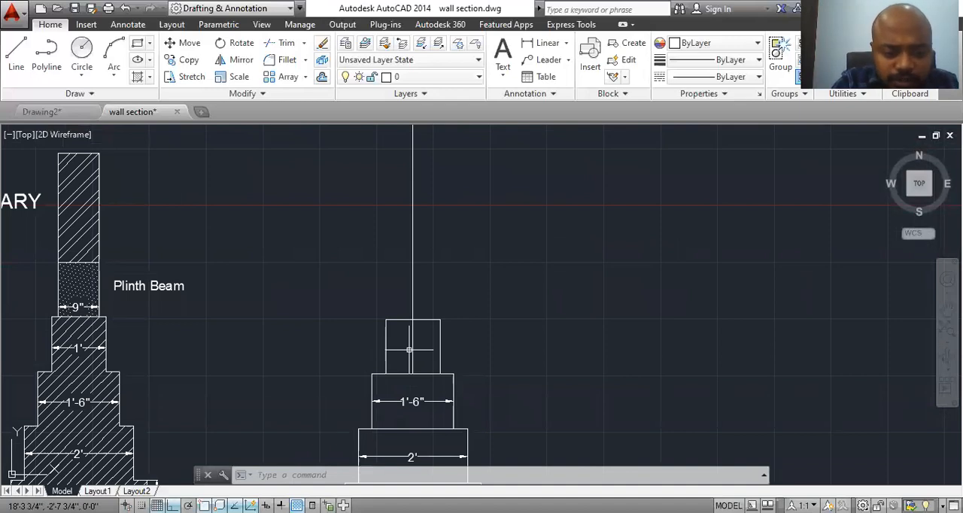
pyautogui.write('o')
pyautogui.press('Return')
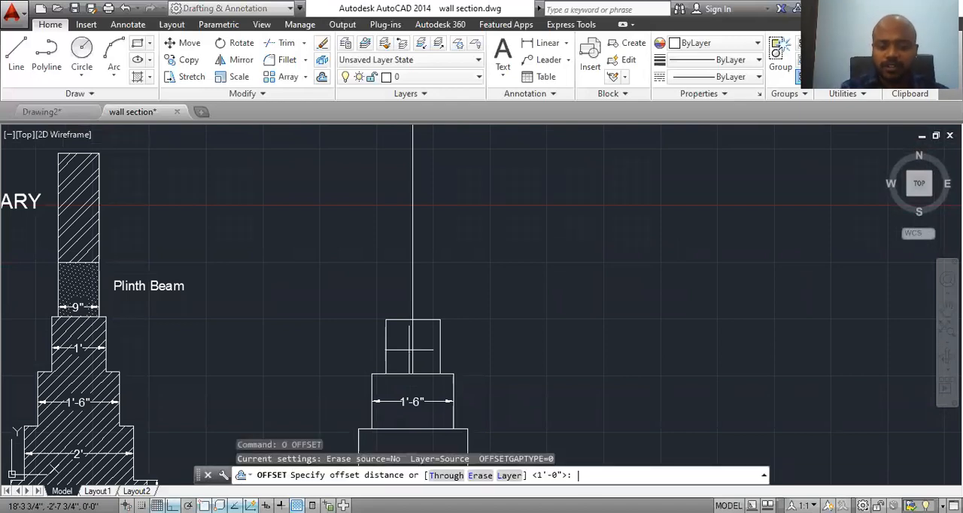
pyautogui.write('4')
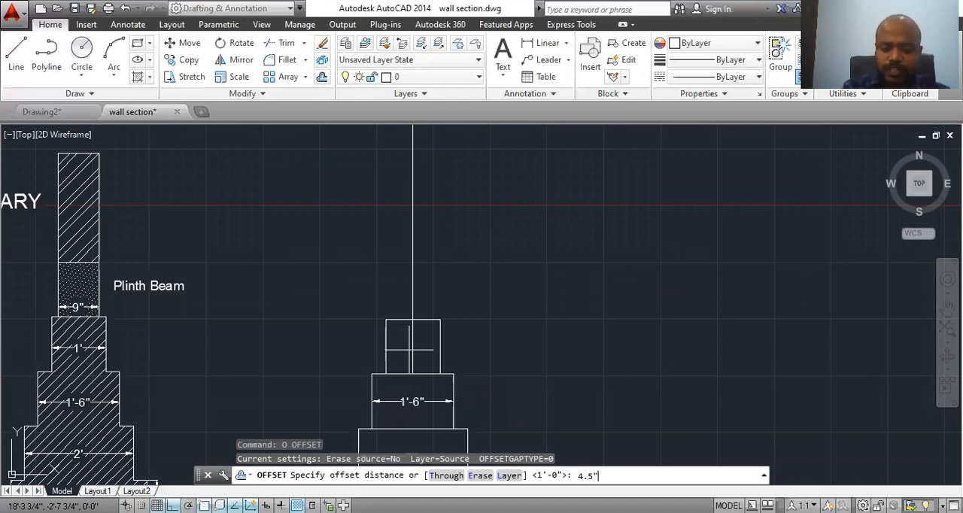
pyautogui.write('.5"')
pyautogui.press('Return')
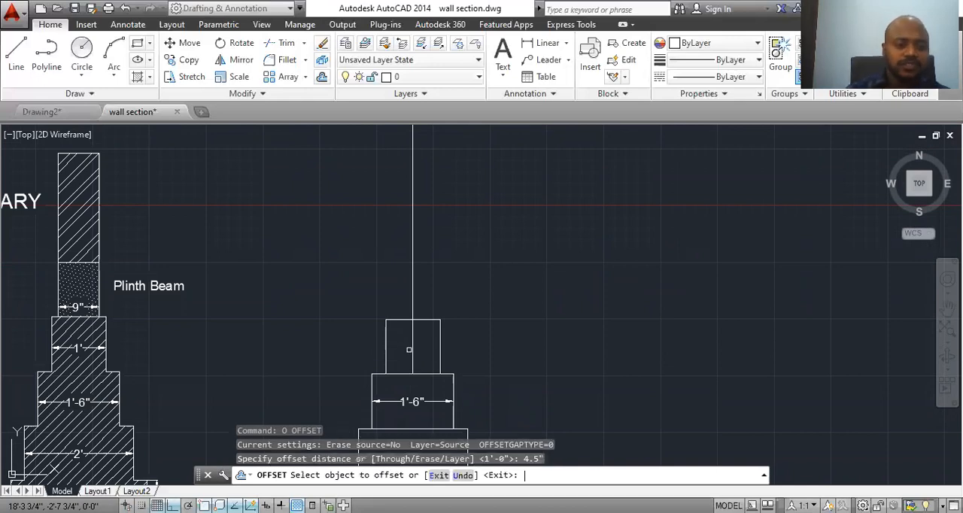
pyautogui.click(413, 216)
pyautogui.click(402, 215)
pyautogui.click(413, 217)
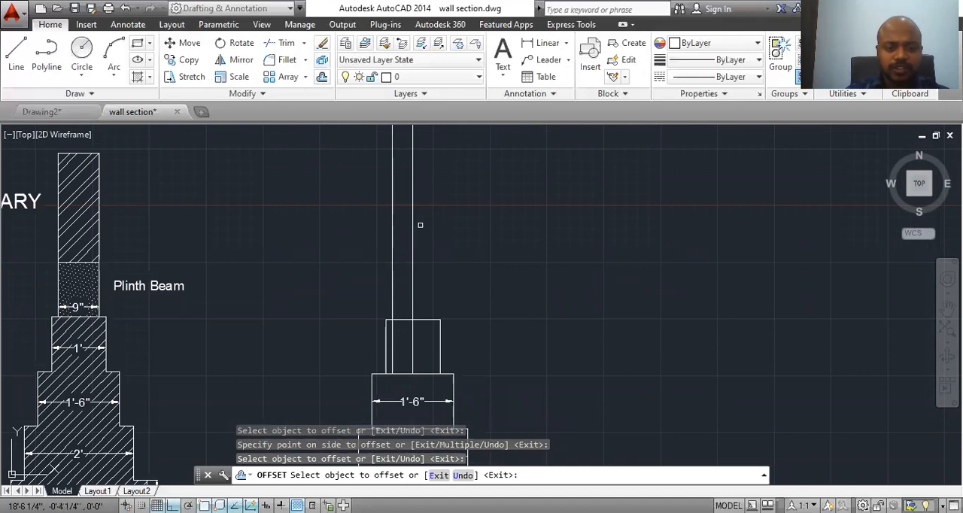
pyautogui.click(445, 225)
pyautogui.press('Escape')
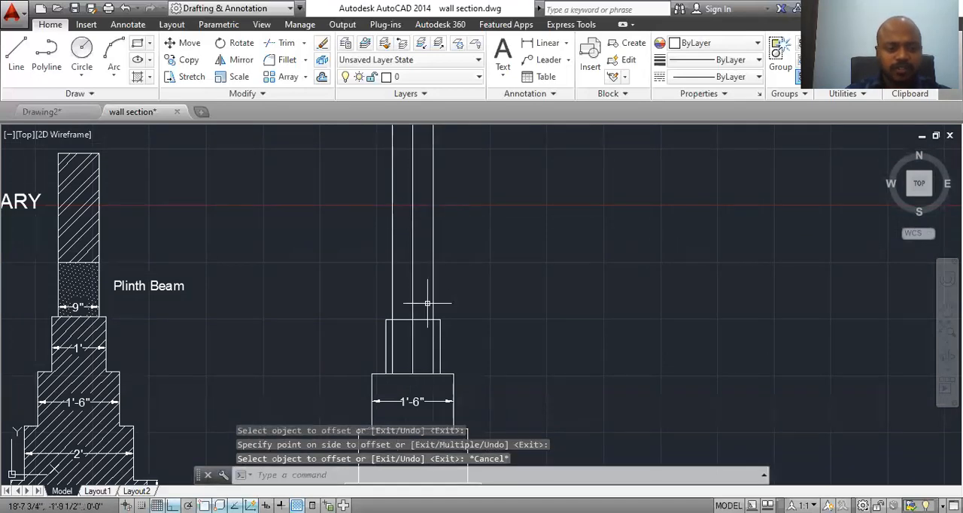
# Step: Add a linear dimension between the two outer wall lines just above the fourth step
pyautogui.scroll(4, 444, 362)
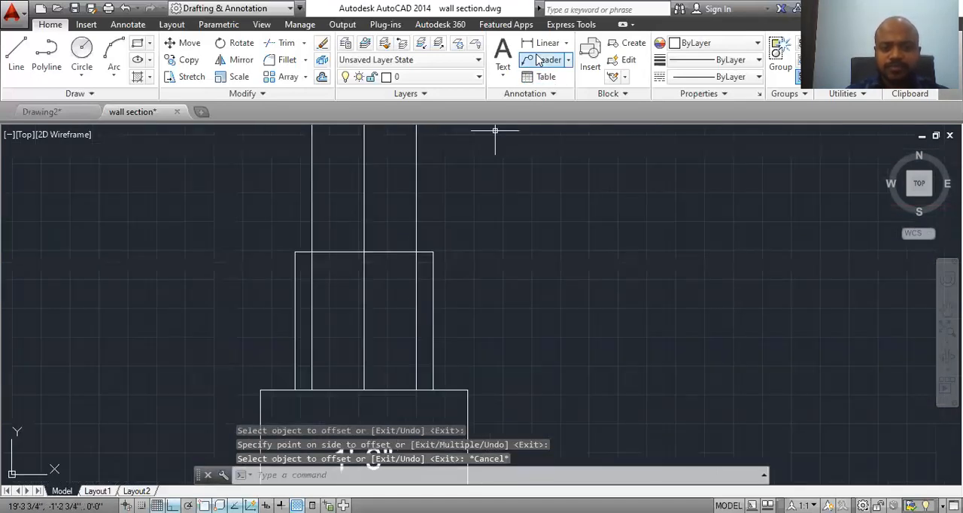
pyautogui.click(313, 193)
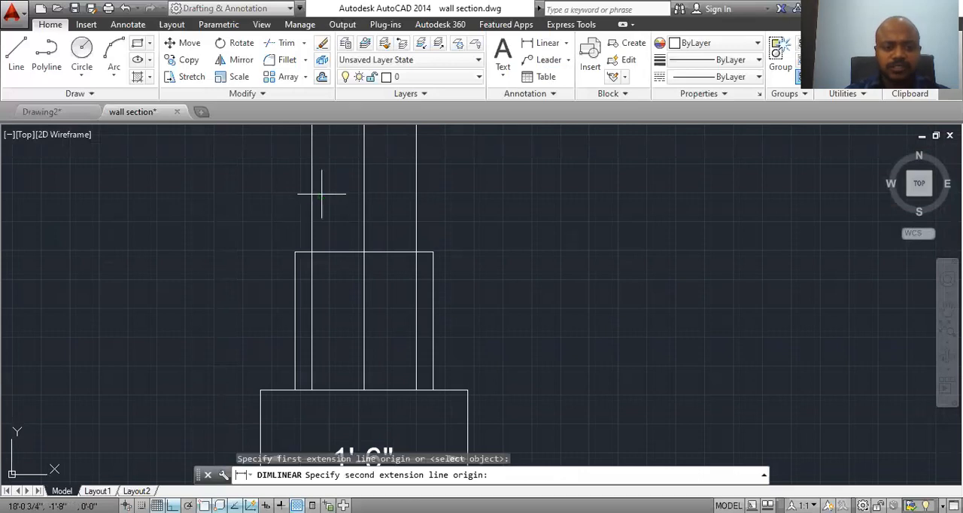
pyautogui.click(416, 193)
pyautogui.scroll(-4, 387, 202)
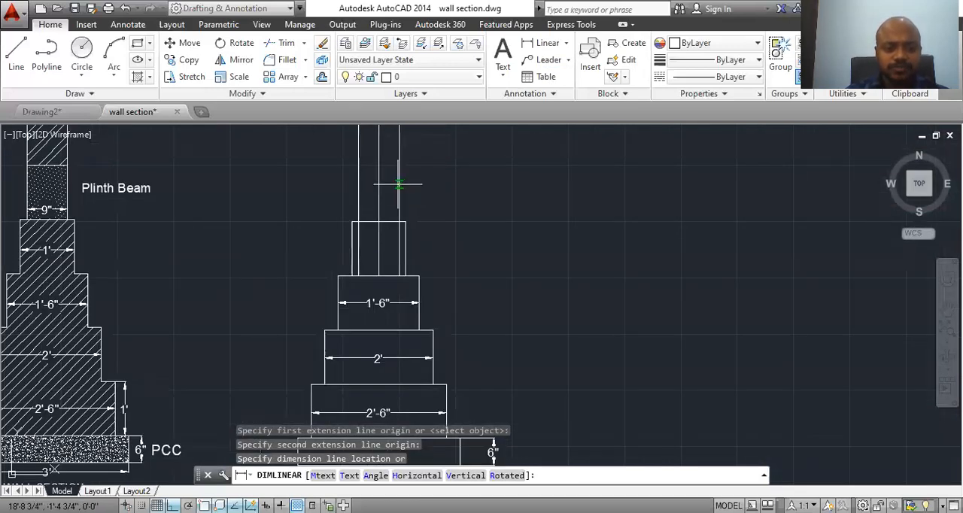
pyautogui.click(397, 181)
# Step: Add a linear dimension across the width of the fourth masonry step, placed at its mid-height
pyautogui.click(539, 43)
pyautogui.click(352, 250)
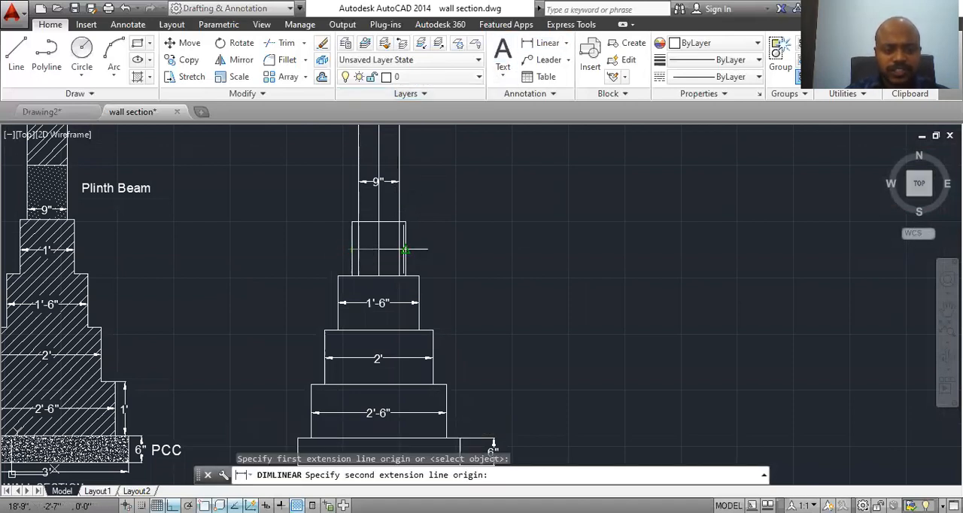
pyautogui.click(405, 249)
pyautogui.click(391, 249)
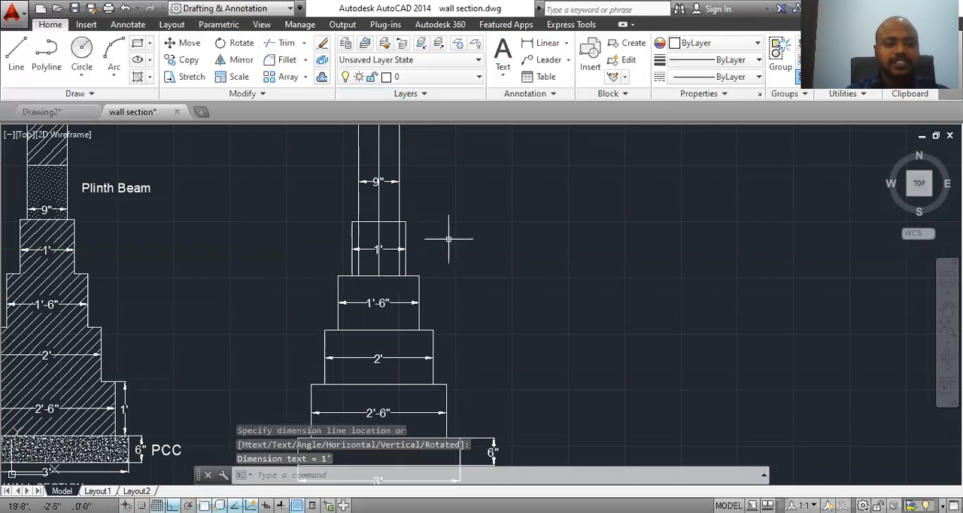
pyautogui.press('Escape')
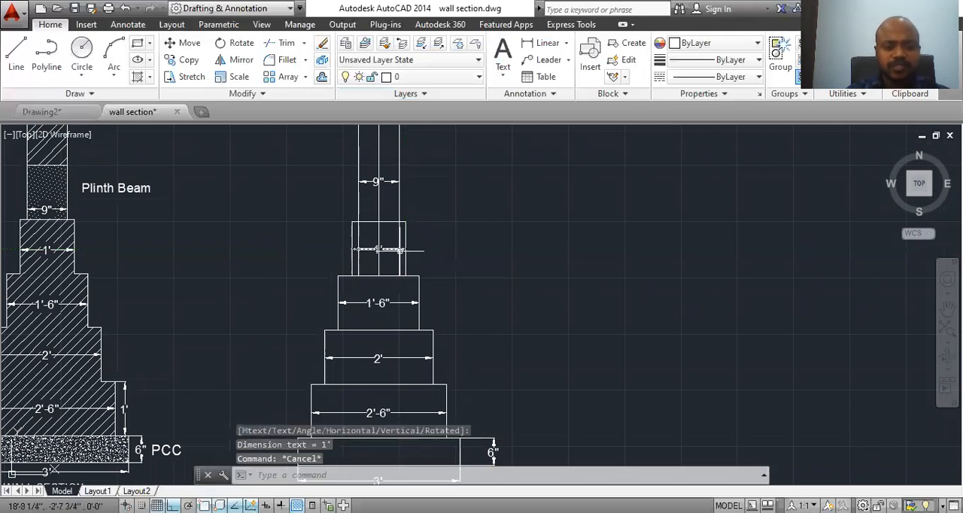
# Step: Trim away the three vertical line segments running through the 1' wide step
pyautogui.moveTo(394, 245); pyautogui.dragTo(388, 281, button='middle')
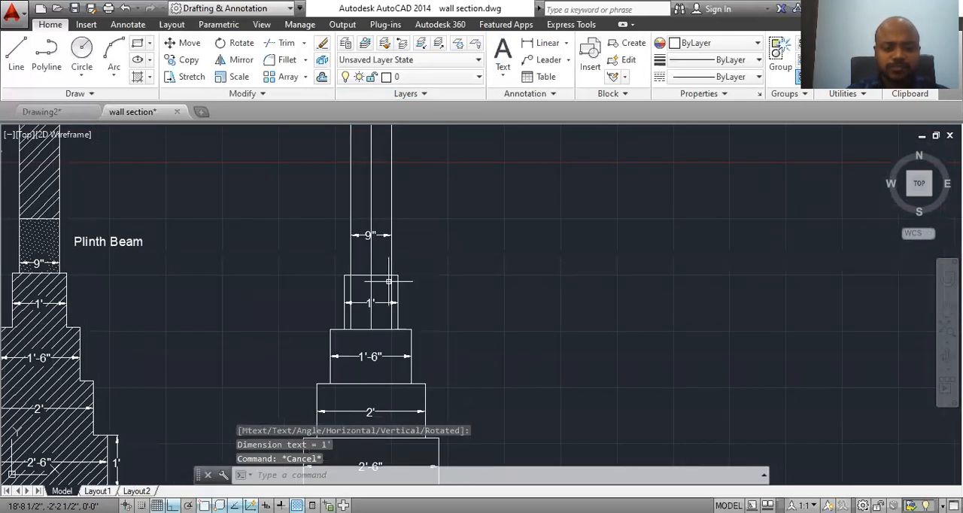
pyautogui.write('tr')
pyautogui.press('Return')
pyautogui.press('Return')
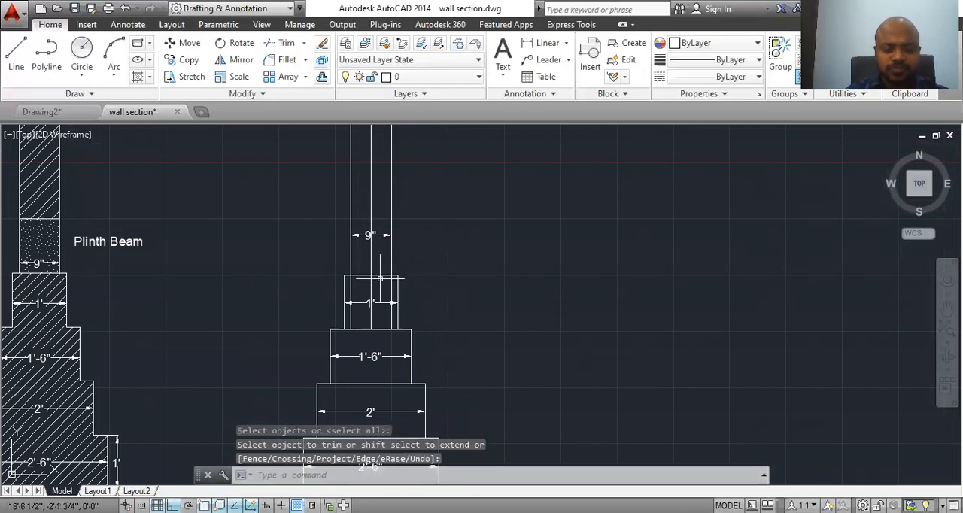
pyautogui.press('Return')
pyautogui.press('Return')
pyautogui.click(352, 289)
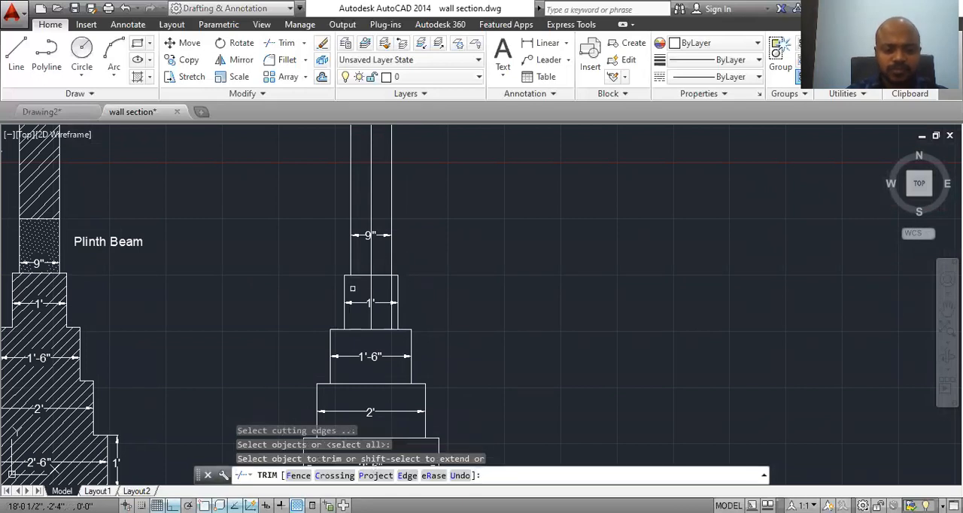
pyautogui.click(370, 286)
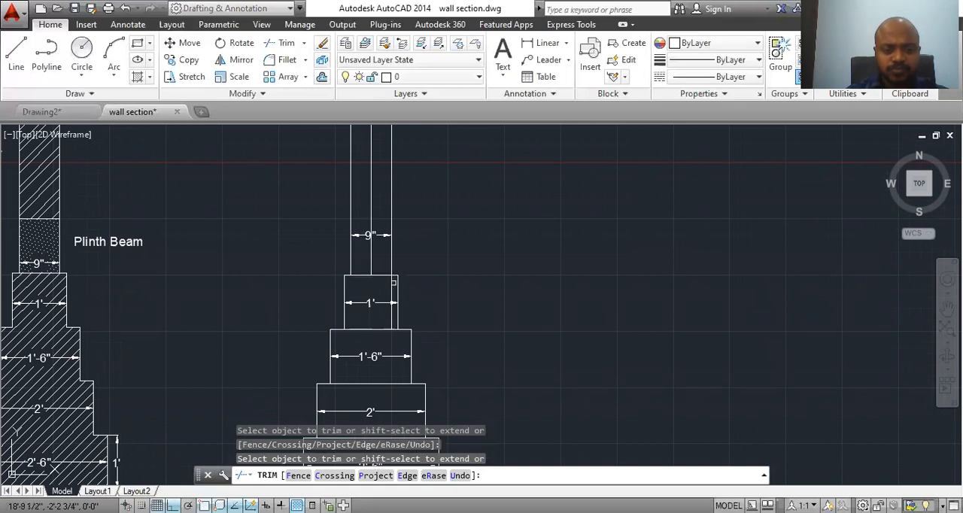
pyautogui.moveTo(414, 323); pyautogui.dragTo(430, 380, button='middle')
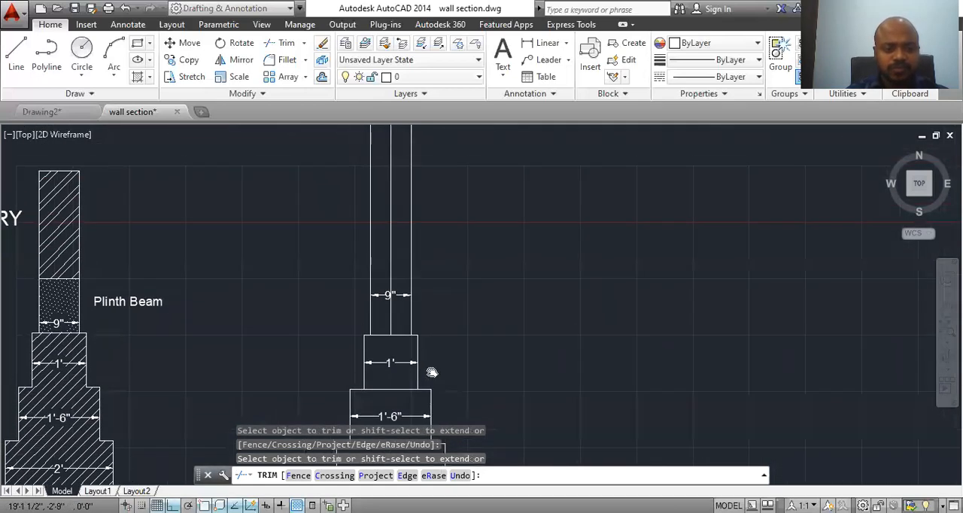
pyautogui.press('Escape')
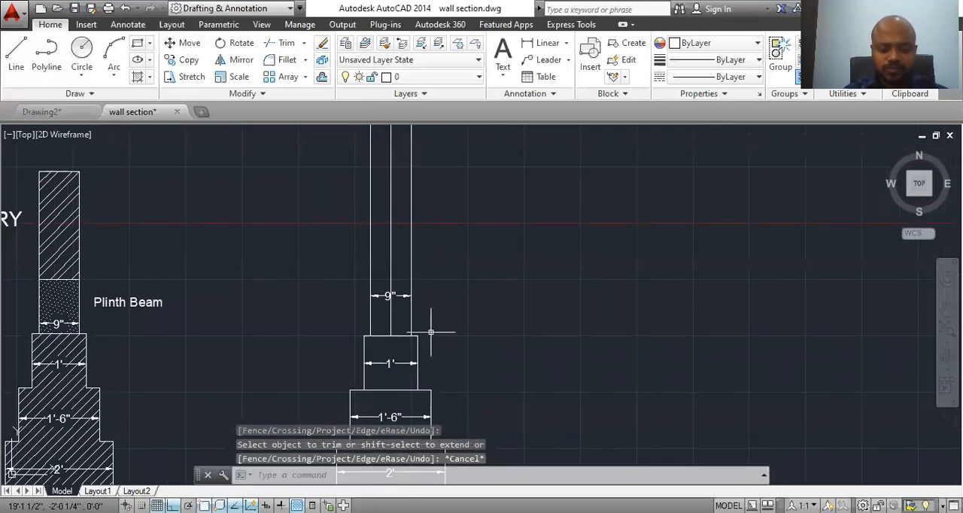
pyautogui.write('l')
pyautogui.press('Return')
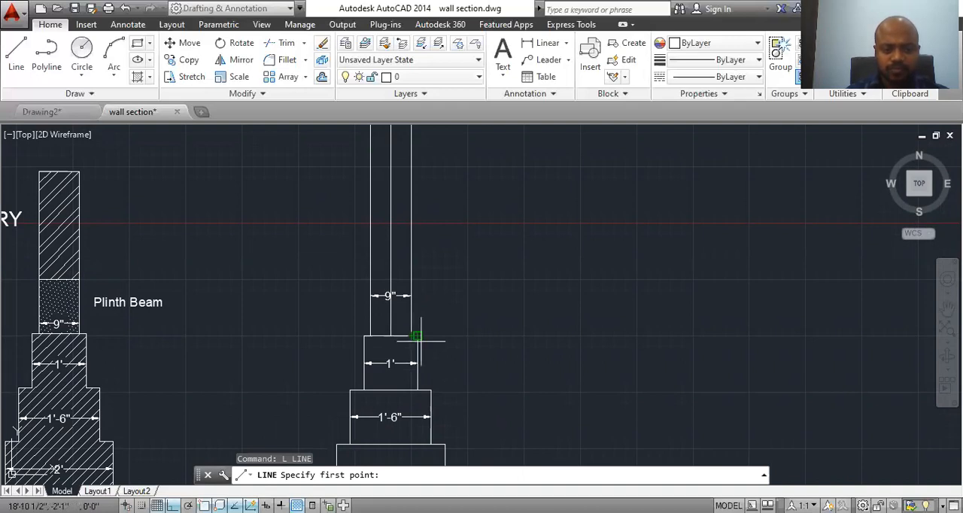
pyautogui.press('Escape')
# Step: Offset the top edge of the 1' wide masonry step upward by 1' to form the top of the plinth beam
pyautogui.write('o')
pyautogui.press('Return')
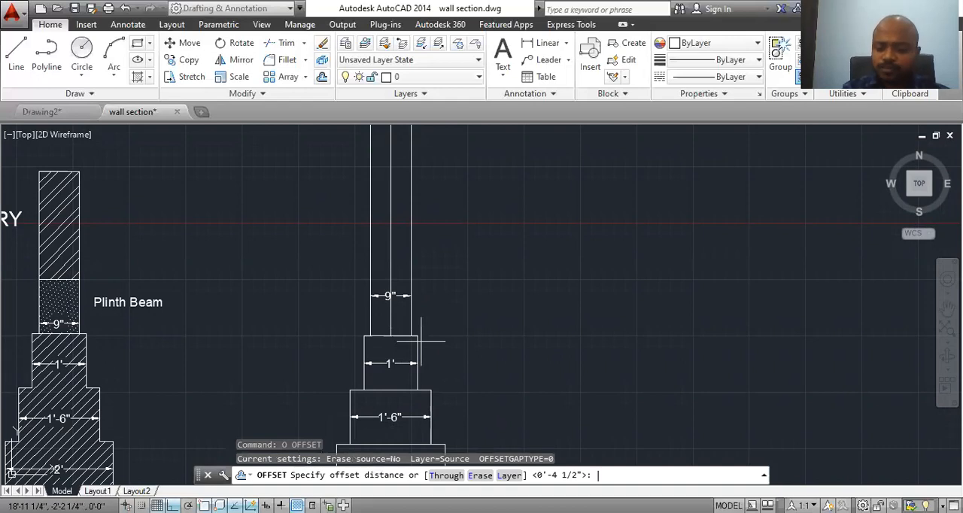
pyautogui.write('1')
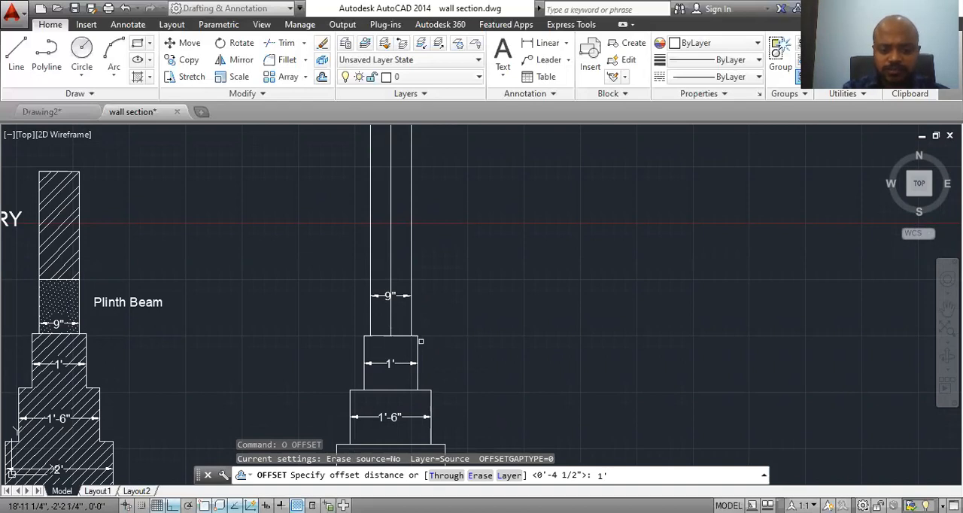
pyautogui.press('Return')
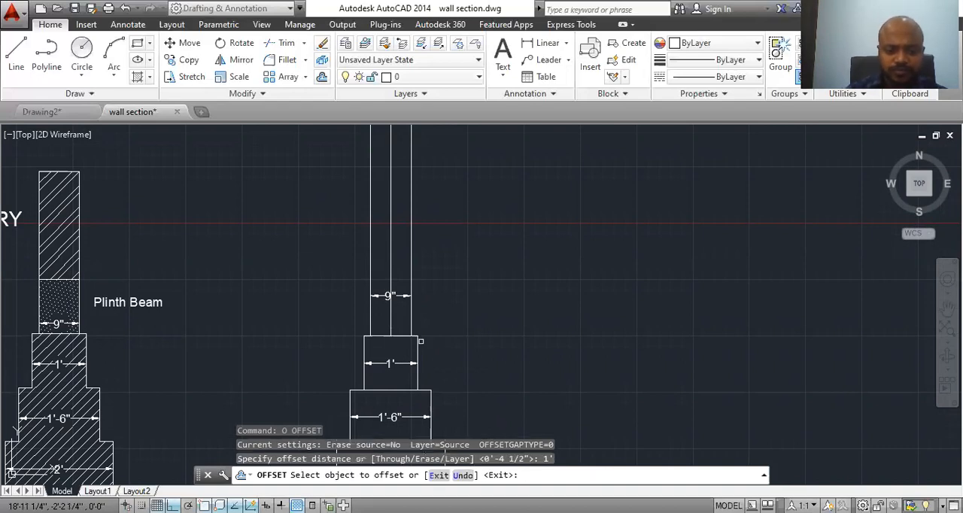
pyautogui.click(379, 335)
pyautogui.press('Escape')
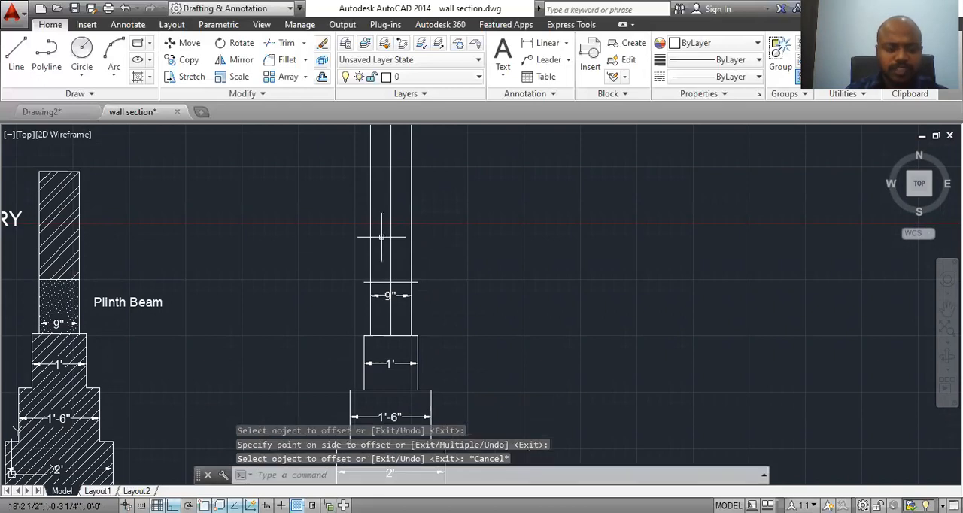
# Step: Trim the overhanging ends of the plinth beam's top line and the two outer wall lines above it
pyautogui.write('tr')
pyautogui.press('Return')
pyautogui.press('Return')
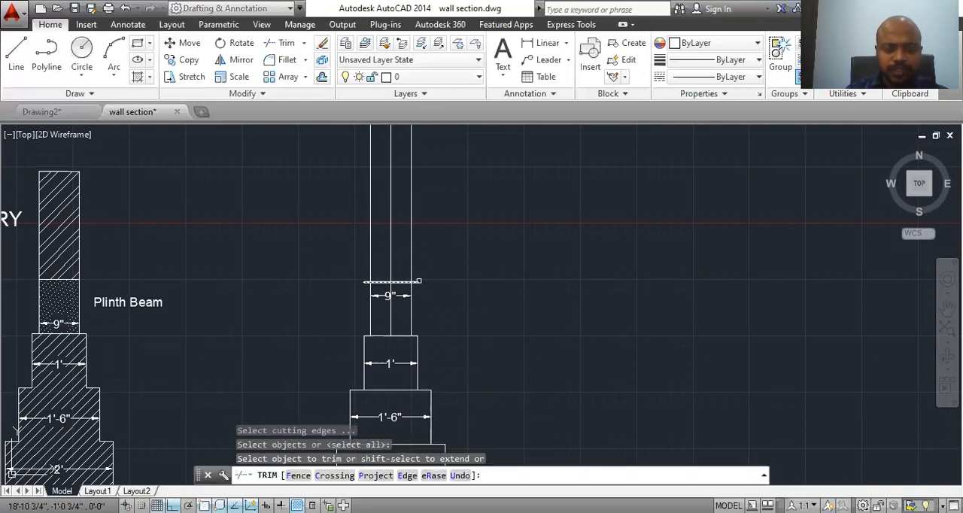
pyautogui.click(419, 282)
pyautogui.click(365, 282)
pyautogui.click(370, 226)
pyautogui.click(411, 256)
pyautogui.press('Escape')
# Step: Draw two vertical wall lines about 2'-4" high upward from both top corners of the plinth beam
pyautogui.moveTo(430, 297); pyautogui.dragTo(428, 337, button='middle')
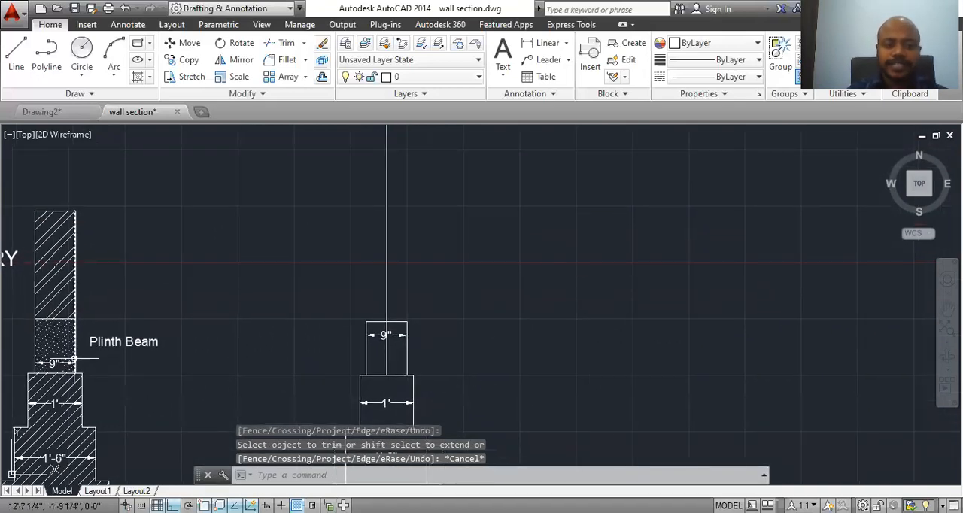
pyautogui.moveTo(215, 296)
pyautogui.mouseDown(button='middle')
pyautogui.moveTo(430, 284)
pyautogui.moveTo(280, 361)
pyautogui.mouseUp(button='middle')
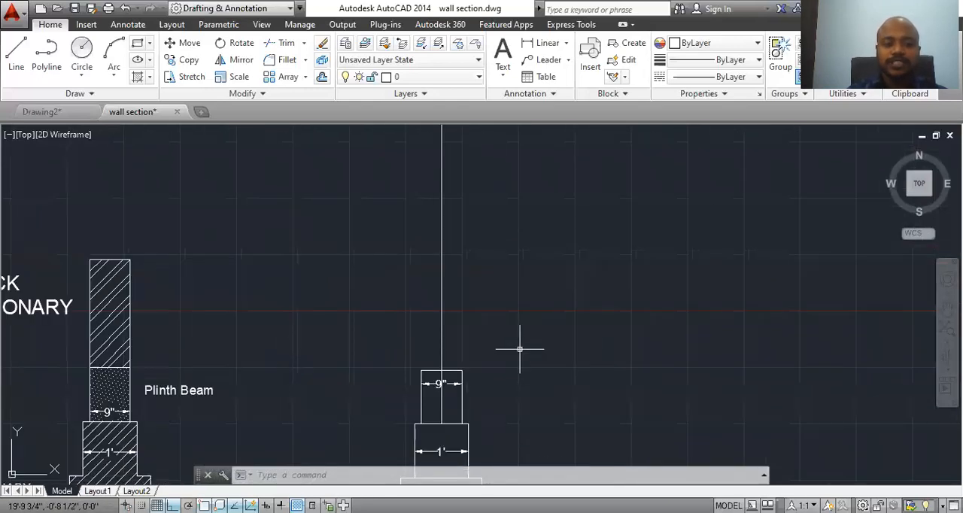
pyautogui.click(16, 51)
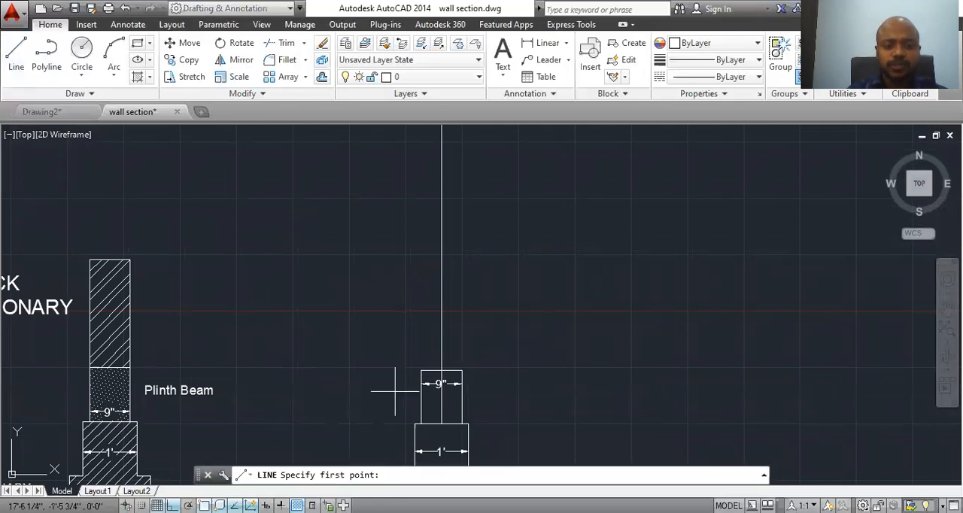
pyautogui.click(422, 370)
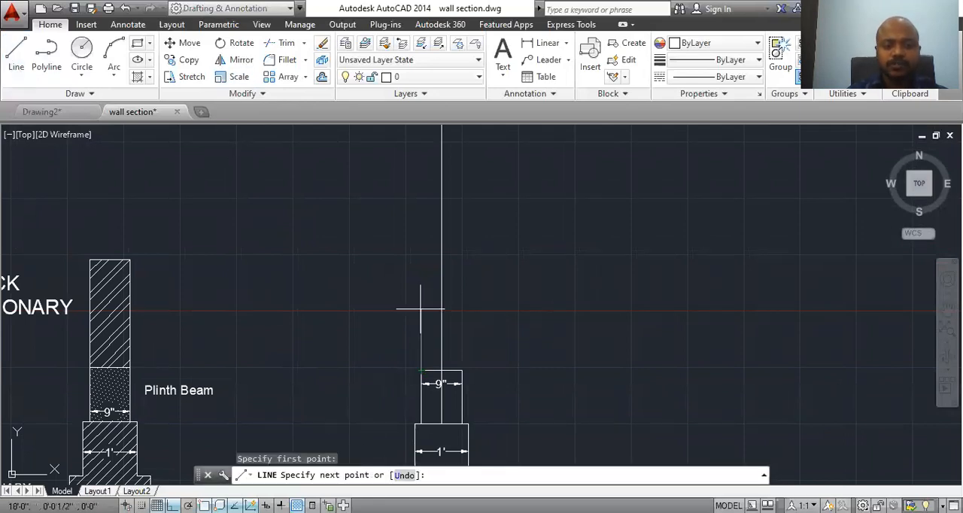
pyautogui.click(426, 243)
pyautogui.press('Escape')
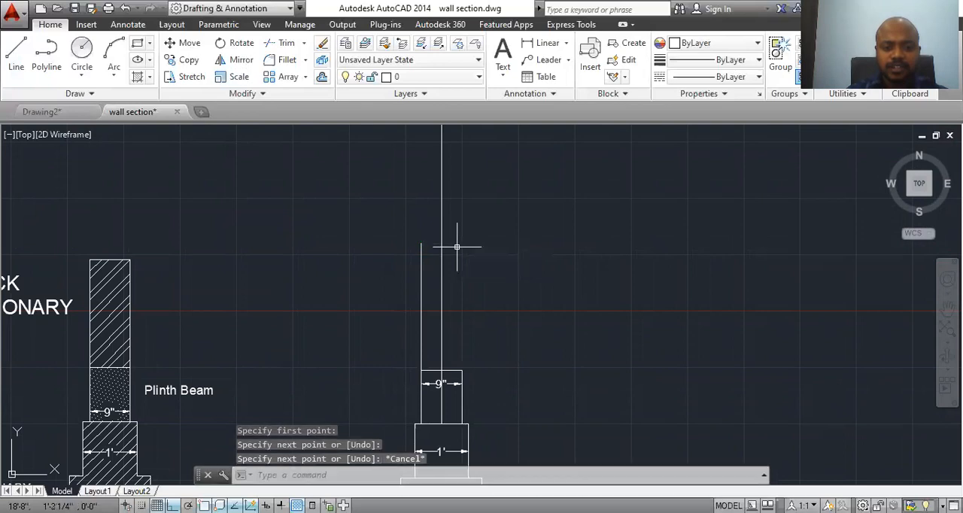
pyautogui.click(16, 51)
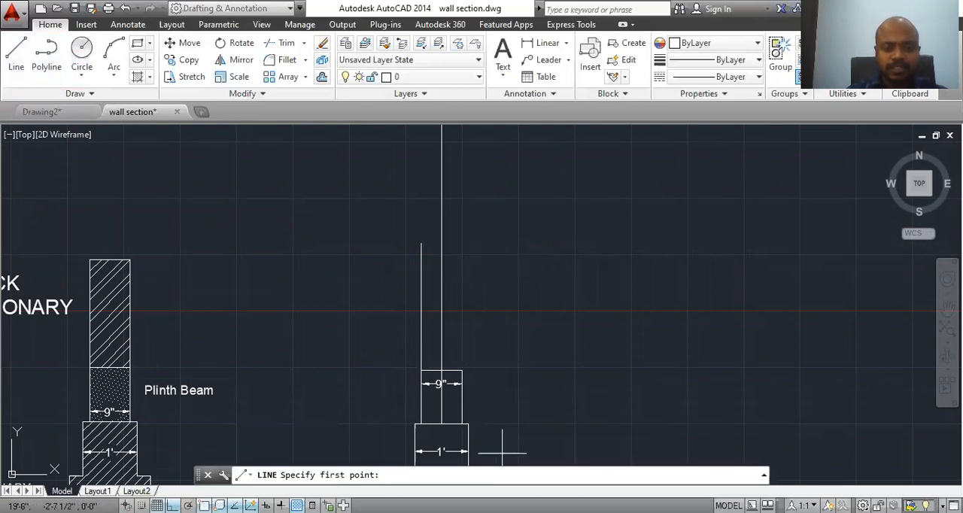
pyautogui.click(462, 370)
pyautogui.click(456, 243)
pyautogui.press('Escape')
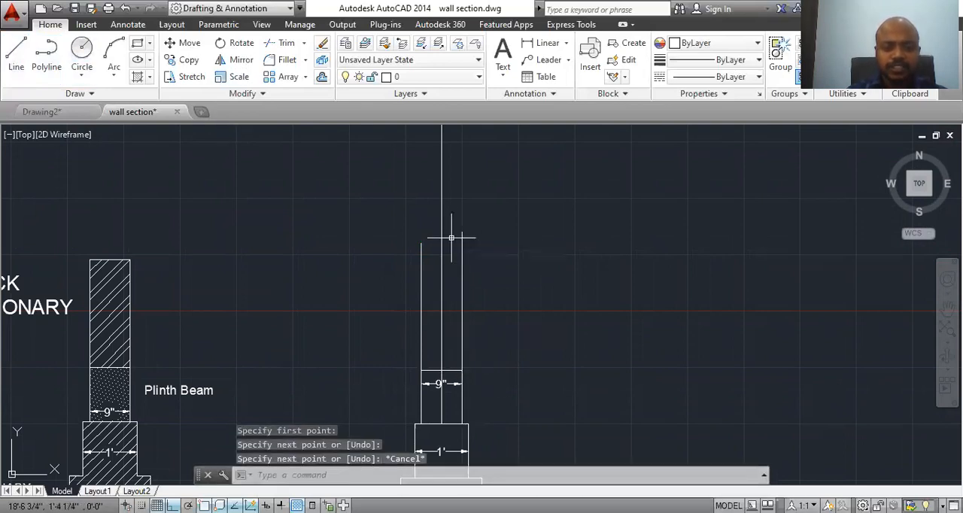
# Step: Close the top of the wall with a horizontal line and trim the right wall line's projection above it
pyautogui.press('space')
pyautogui.click(422, 243)
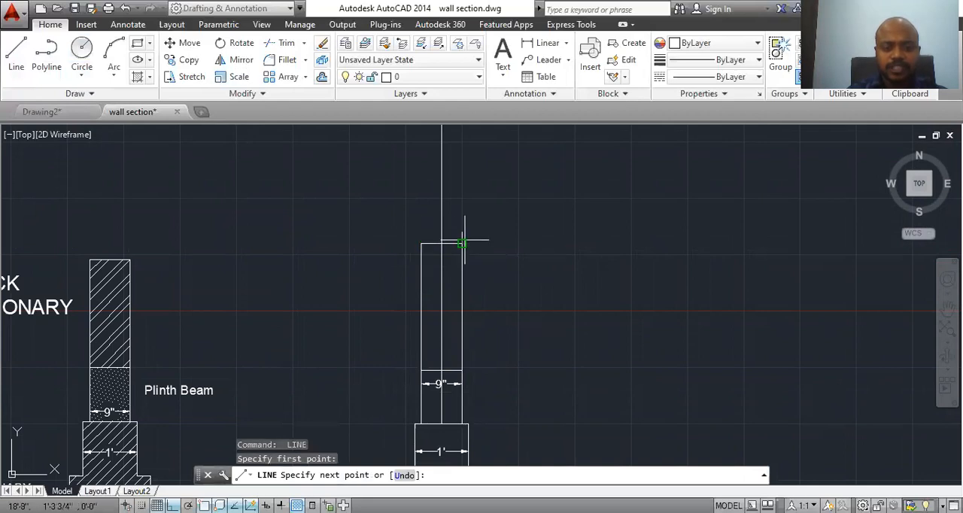
pyautogui.click(462, 243)
pyautogui.press('Escape')
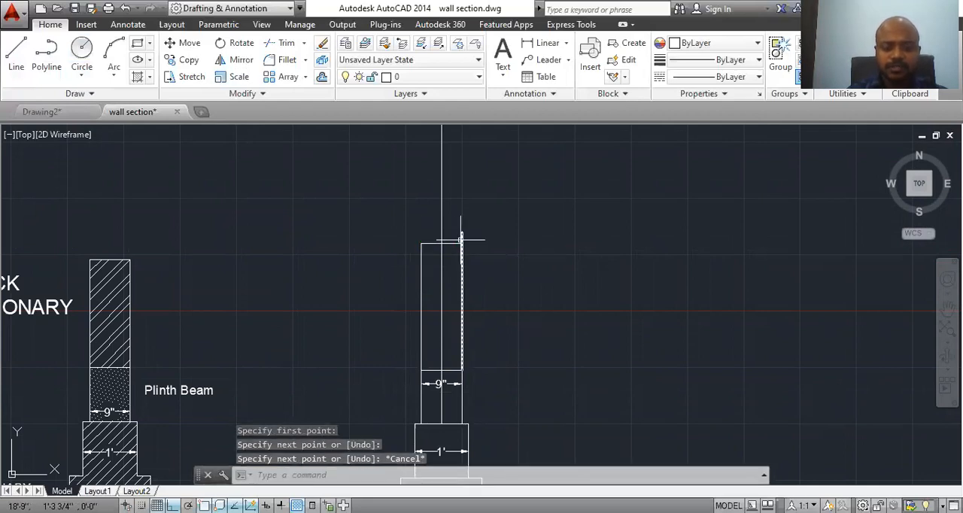
pyautogui.write('tr')
pyautogui.press('space')
pyautogui.press('space')
pyautogui.click(462, 235)
pyautogui.press('Escape')
# Step: Hatch the 6" thick PCC bed at the base of the new wall section with the AR-SAND pattern
pyautogui.scroll(-6, 486, 289)
pyautogui.moveTo(511, 357); pyautogui.dragTo(458, 357, button='middle')
pyautogui.scroll(3, 433, 311)
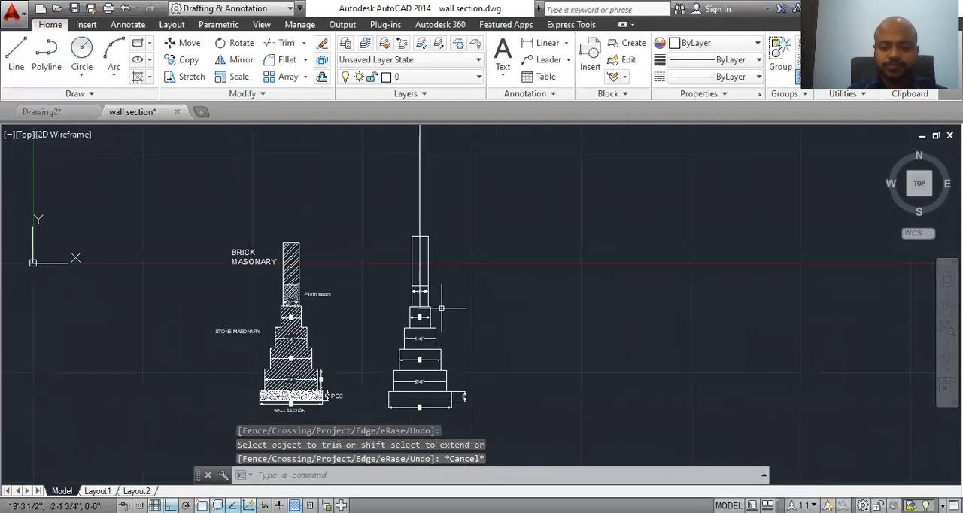
pyautogui.scroll(2, 442, 304)
pyautogui.moveTo(441, 354); pyautogui.dragTo(450, 291, button='middle')
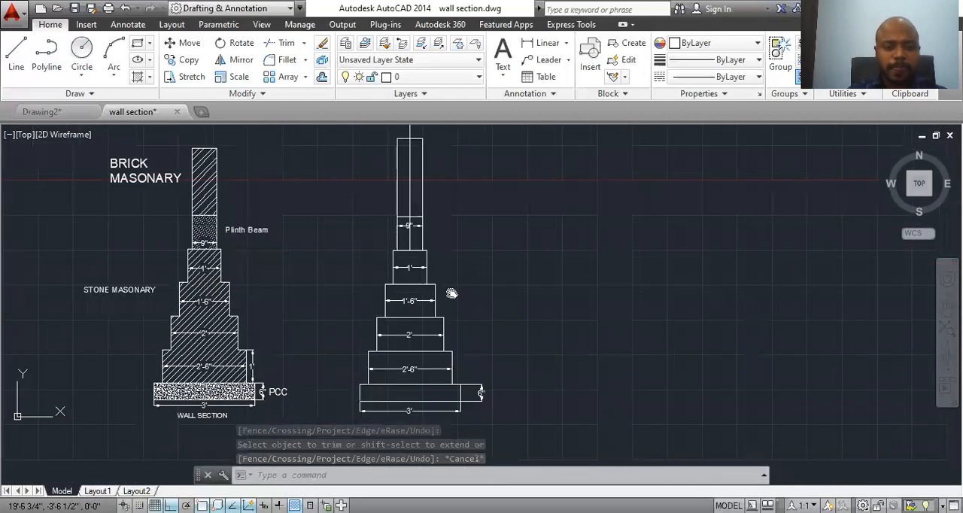
pyautogui.moveTo(432, 409); pyautogui.dragTo(454, 405, button='middle')
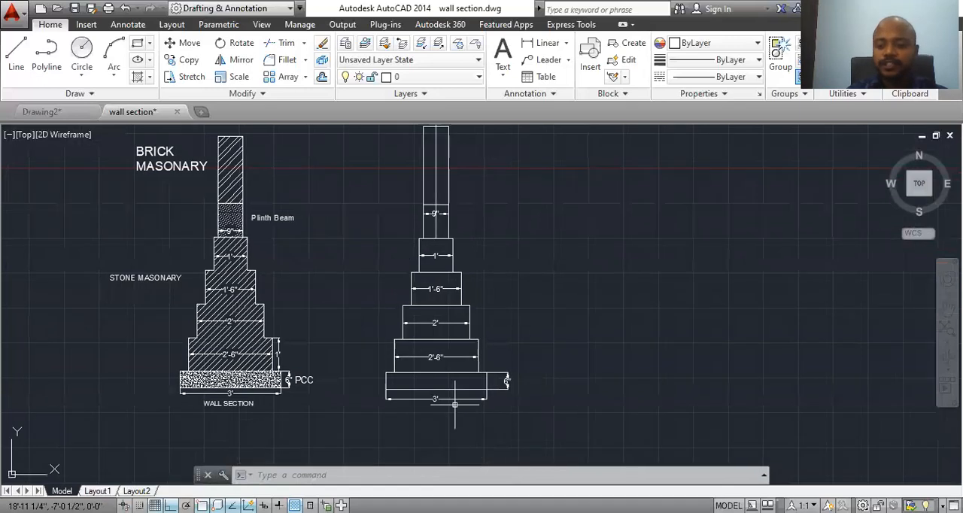
pyautogui.write('h')
pyautogui.press('Return')
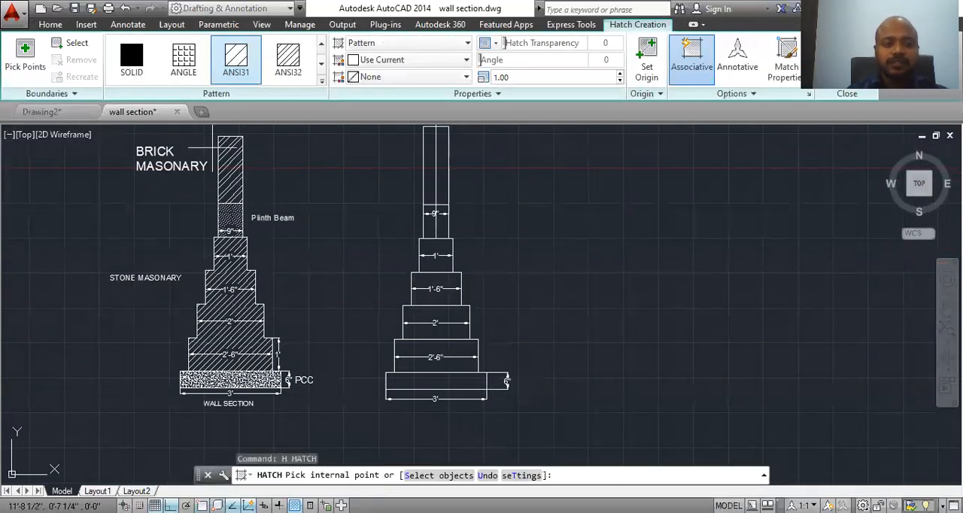
pyautogui.scroll(2, 229, 379)
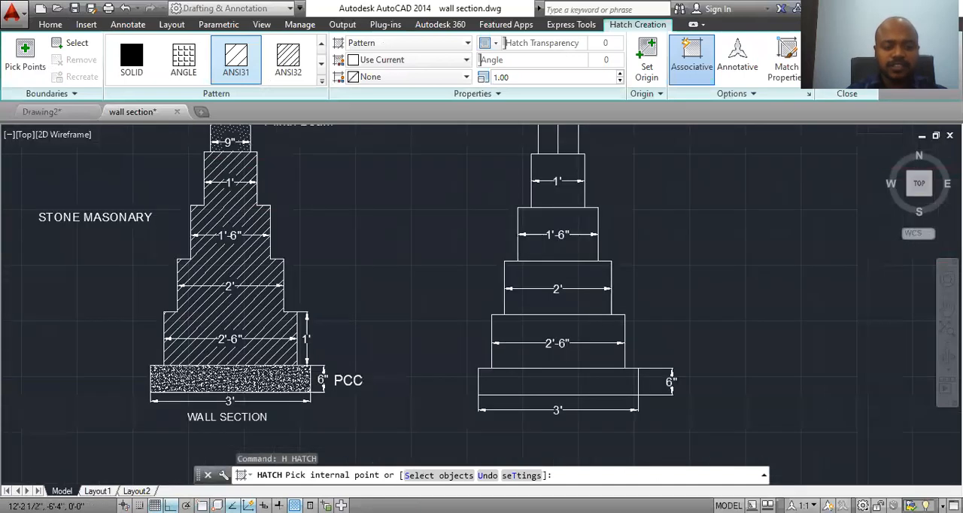
pyautogui.scroll(1, 247, 418)
pyautogui.scroll(1, 248, 418)
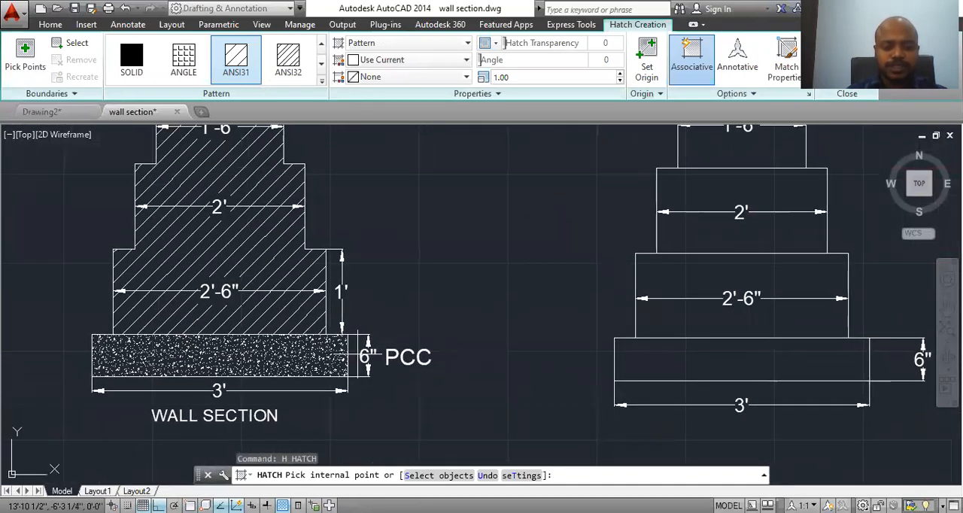
pyautogui.click(321, 81)
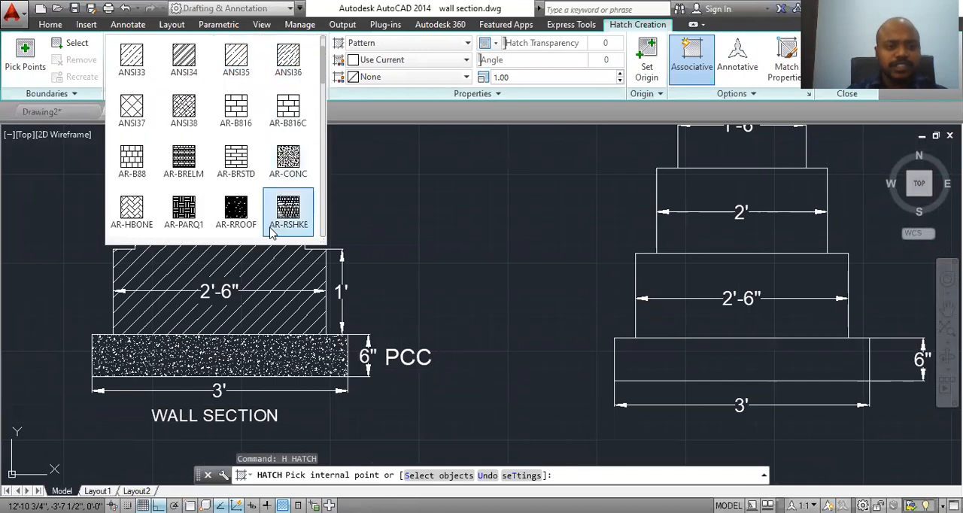
pyautogui.scroll(-1, 272, 233)
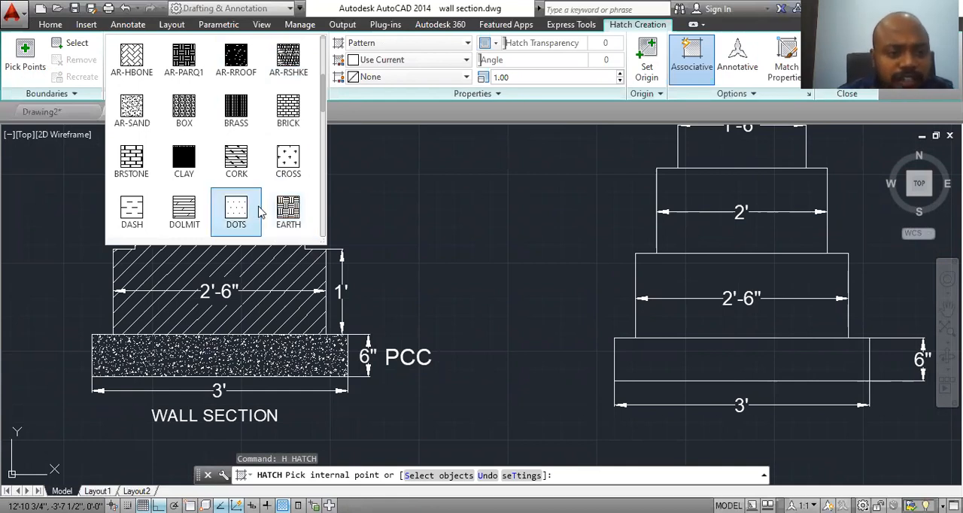
pyautogui.click(132, 113)
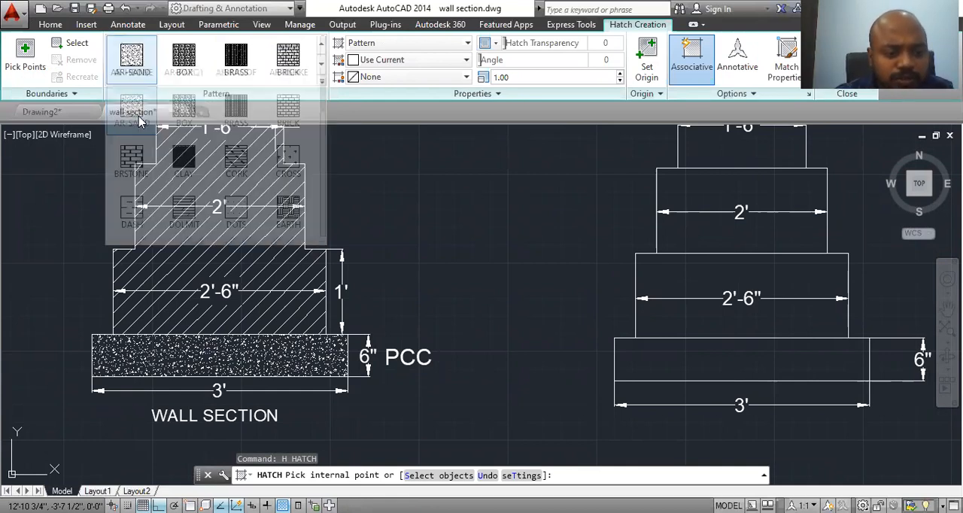
pyautogui.click(666, 363)
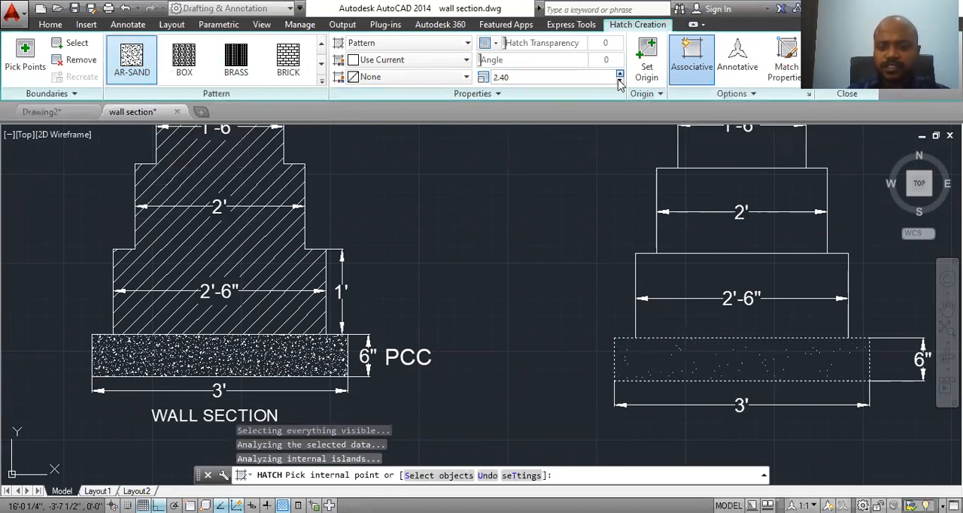
# Step: Reduce the PCC bed's hatch scale to 0.50 and finish the hatch
pyautogui.click(619, 81)
pyautogui.click(619, 82)
pyautogui.click(619, 82)
pyautogui.click(619, 81)
pyautogui.click(619, 82)
pyautogui.click(619, 82)
pyautogui.moveTo(565, 198); pyautogui.dragTo(418, 176, button='middle')
pyautogui.press('Return')
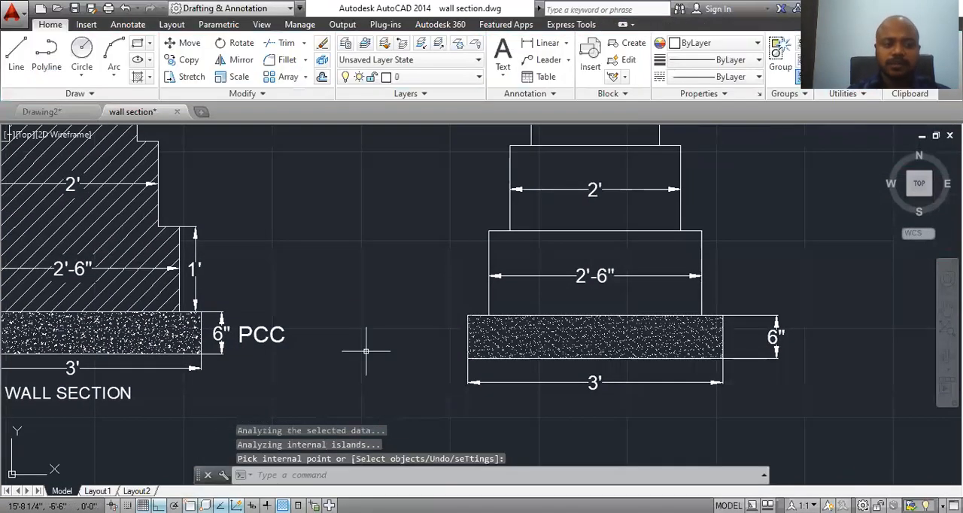
# Step: Trim away the three horizontal lines separating the masonry steps so that the steps share one outline
pyautogui.scroll(-2, 643, 281)
pyautogui.moveTo(662, 249); pyautogui.dragTo(629, 321, button='middle')
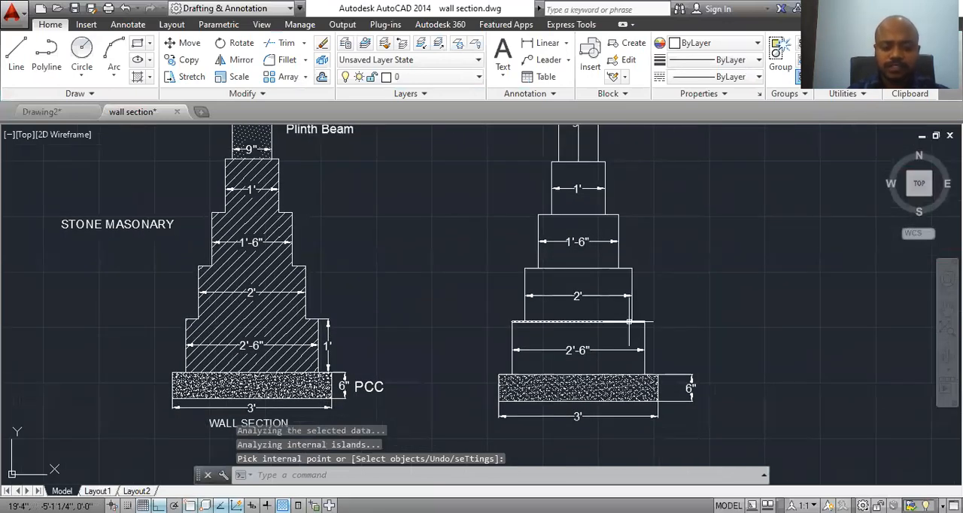
pyautogui.write('tr')
pyautogui.press('Return')
pyautogui.press('Return')
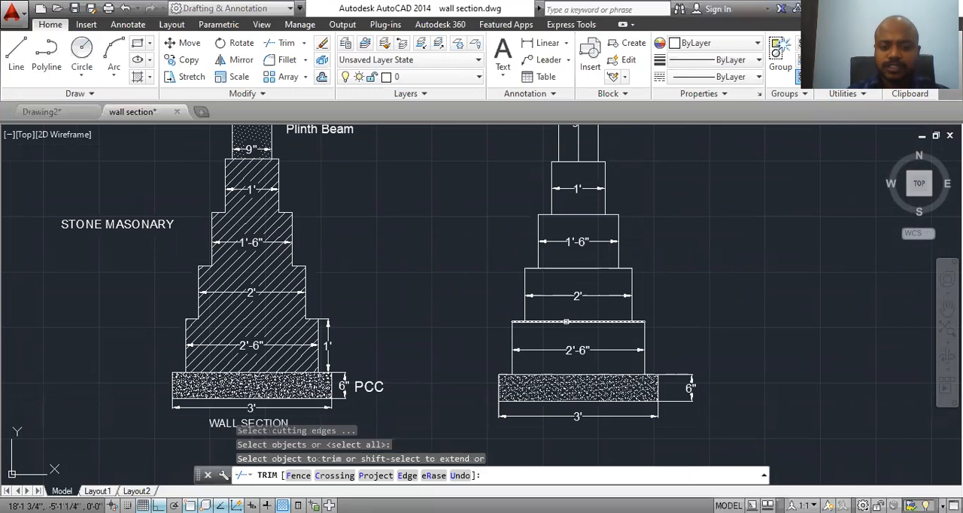
pyautogui.click(567, 322)
pyautogui.click(567, 272)
pyautogui.click(564, 265)
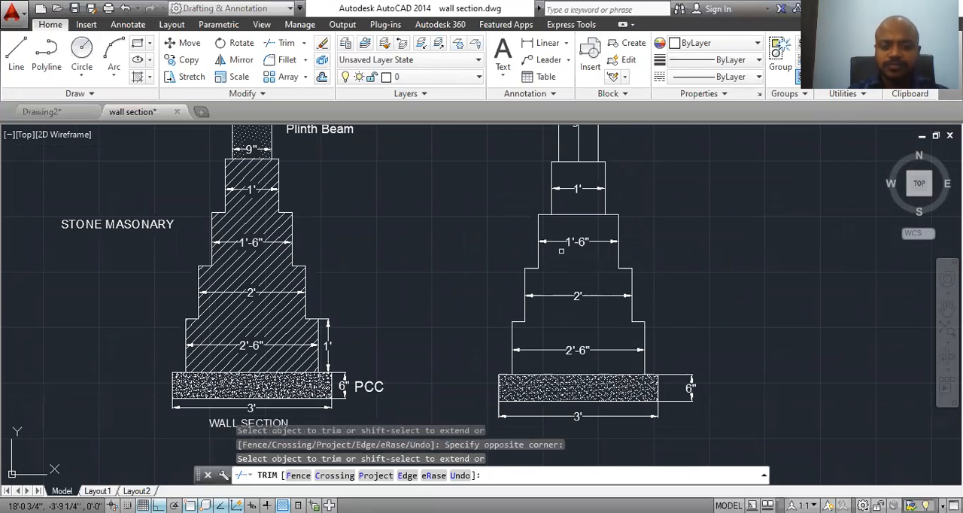
pyautogui.click(564, 220)
pyautogui.click(564, 227)
pyautogui.press('Escape')
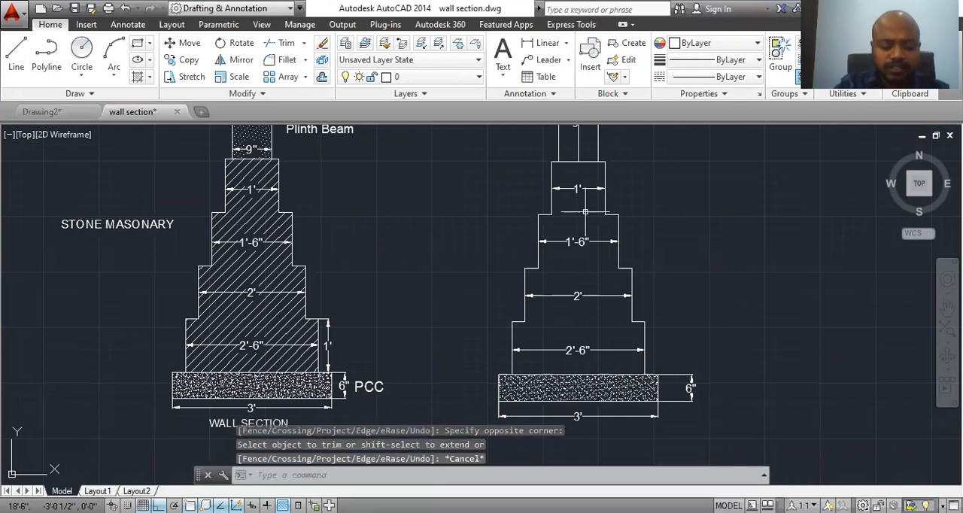
# Step: Hatch the stepped stone masonry outline of the new wall section with the ANSI31 pattern
pyautogui.write('h')
pyautogui.press('Return')
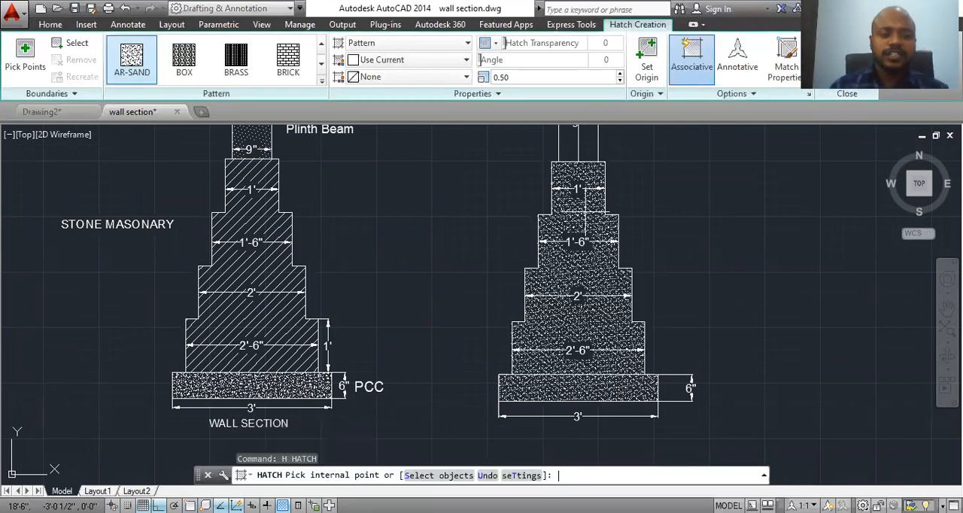
pyautogui.click(320, 83)
pyautogui.scroll(3, 282, 87)
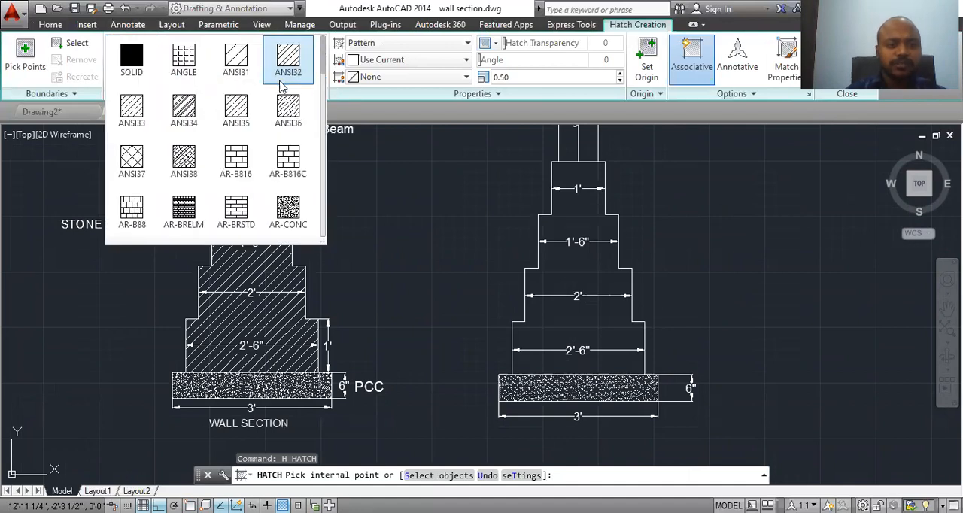
pyautogui.click(246, 60)
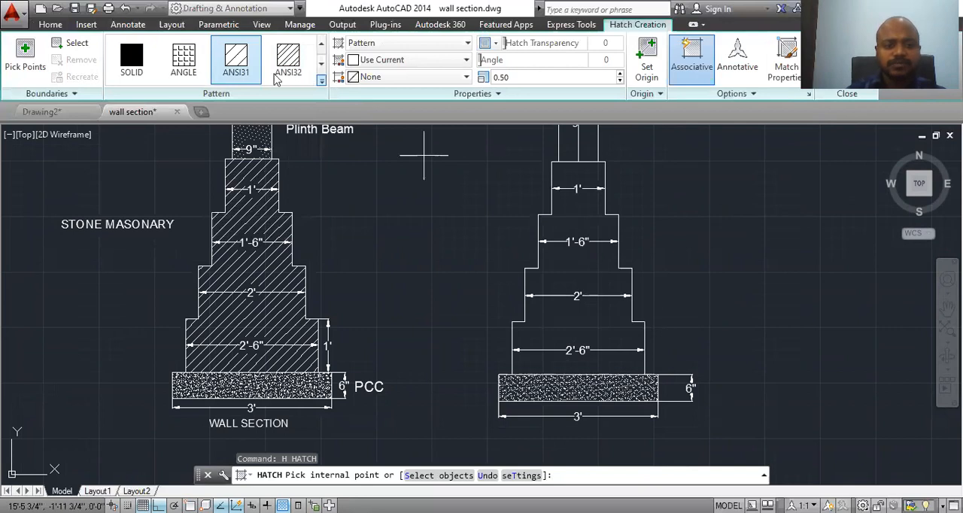
pyautogui.click(590, 225)
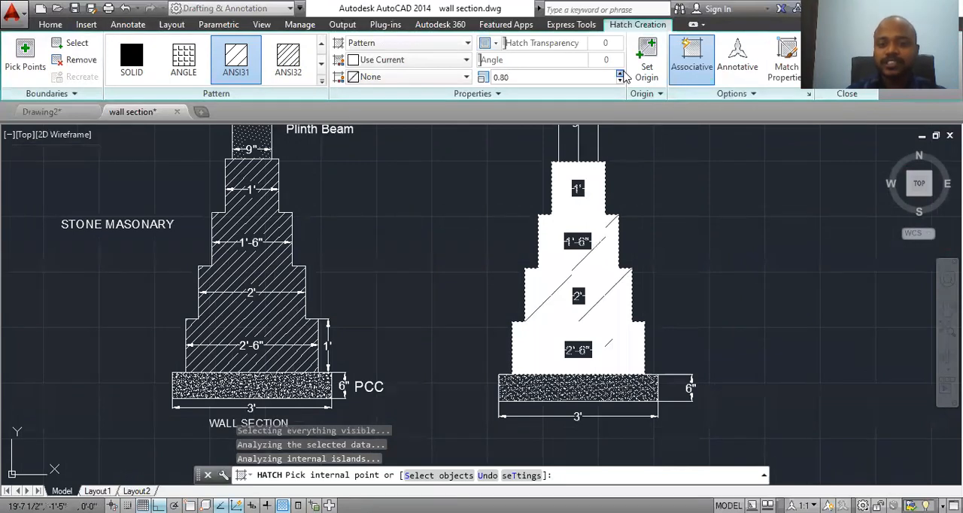
# Step: Increase the stone masonry hatch scale to 8.90 so its line spacing matches the reference section, and finish the hatch
pyautogui.click(621, 74)
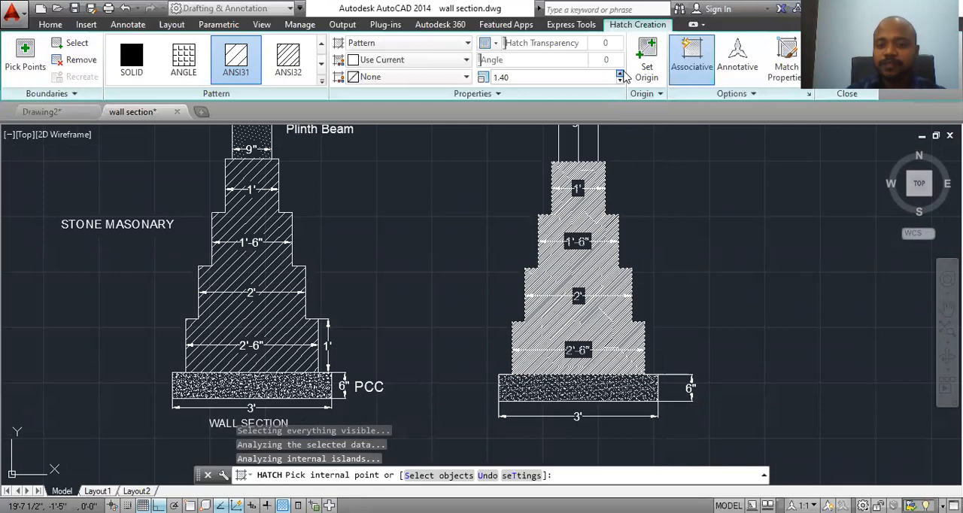
pyautogui.click(620, 73)
pyautogui.click(621, 73)
pyautogui.click(620, 74)
pyautogui.click(620, 74)
pyautogui.click(621, 74)
pyautogui.click(621, 74)
pyautogui.click(621, 73)
pyautogui.click(621, 74)
pyautogui.click(621, 74)
pyautogui.click(621, 74)
pyautogui.click(621, 74)
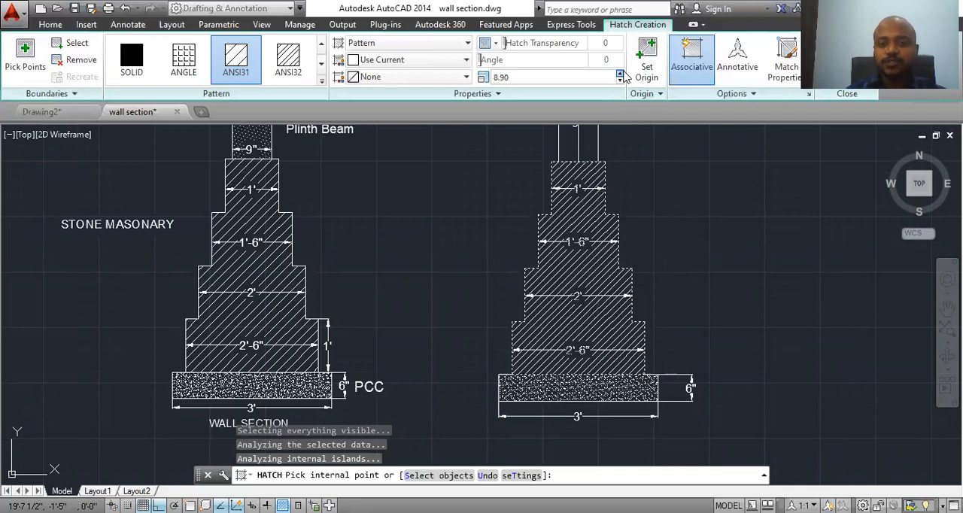
pyautogui.click(621, 74)
pyautogui.click(620, 74)
pyautogui.click(621, 74)
pyautogui.click(620, 74)
pyautogui.click(621, 74)
pyautogui.click(621, 74)
pyautogui.click(619, 80)
pyautogui.click(619, 80)
pyautogui.click(620, 81)
pyautogui.click(619, 80)
pyautogui.click(619, 81)
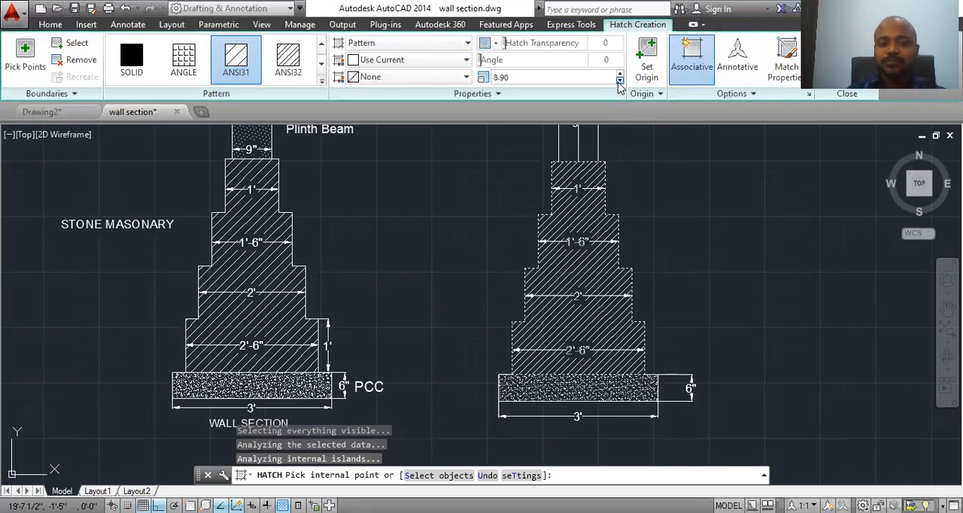
pyautogui.moveTo(586, 168); pyautogui.dragTo(581, 199, button='middle')
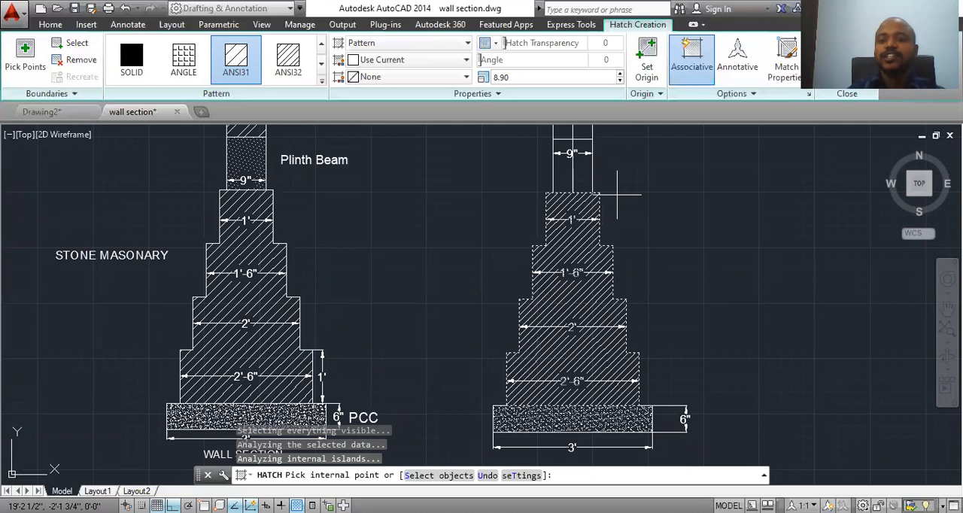
pyautogui.moveTo(636, 237); pyautogui.dragTo(606, 284, button='middle')
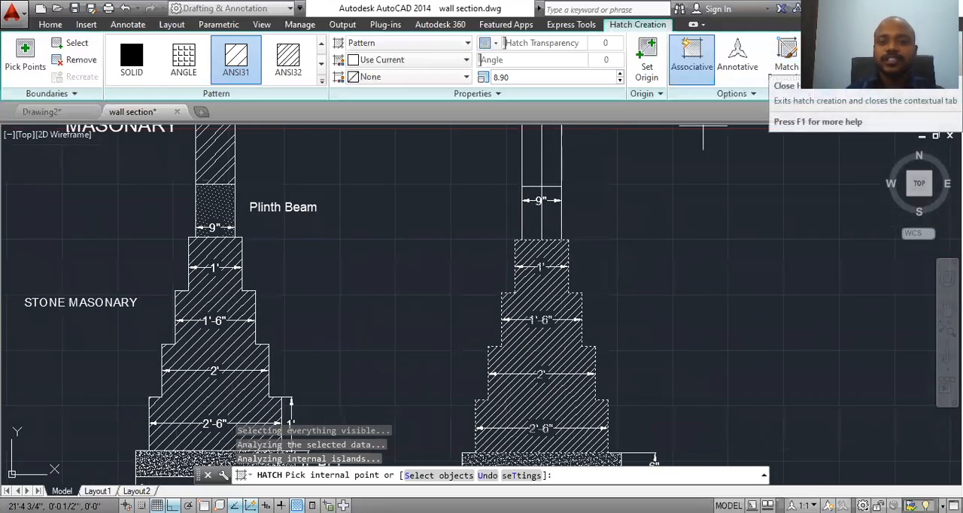
pyautogui.click(828, 91)
# Step: Hatch both halves of the plinth beam above the stone masonry with the DOTS pattern
pyautogui.write('h')
pyautogui.press('Return')
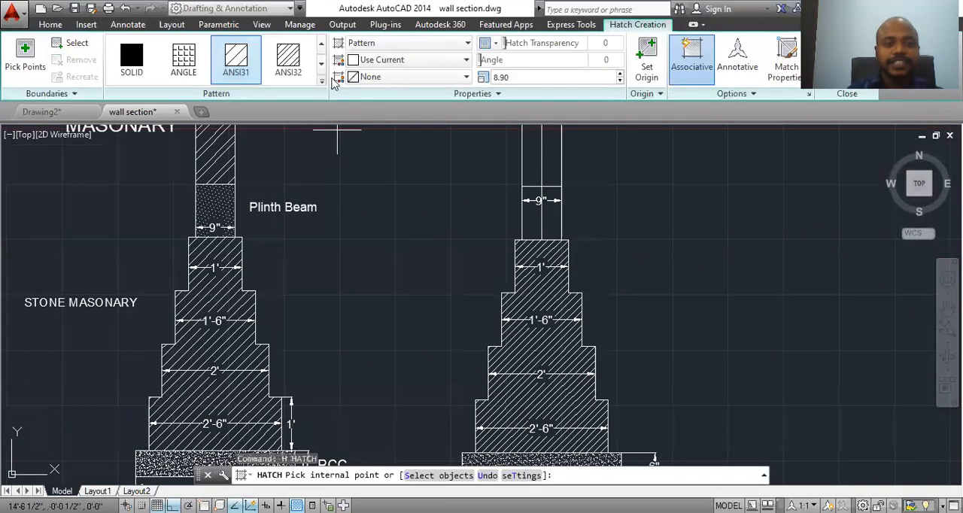
pyautogui.click(322, 82)
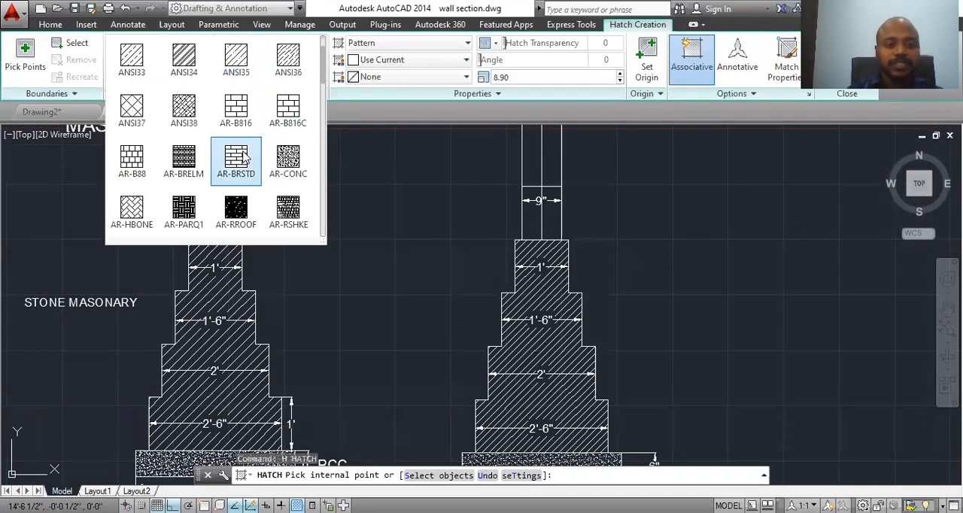
pyautogui.scroll(-1, 242, 158)
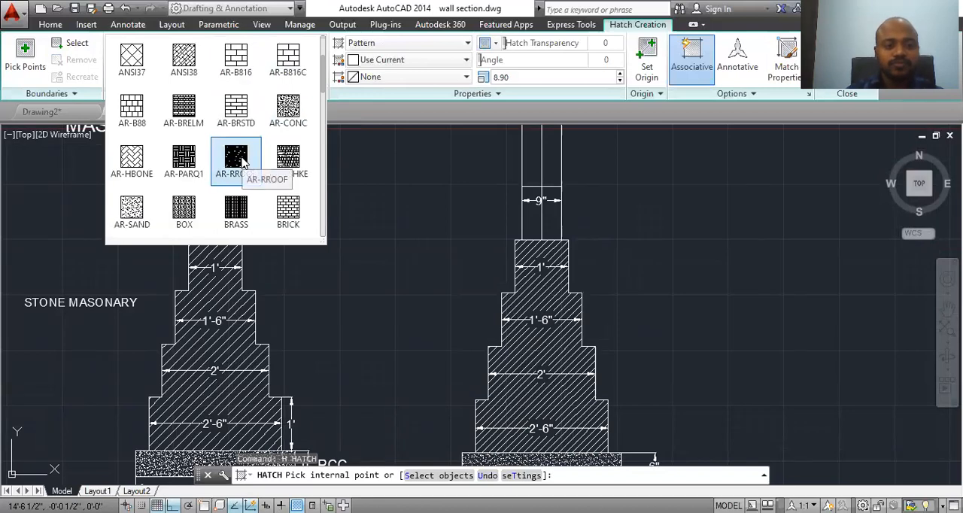
pyautogui.scroll(-2, 203, 213)
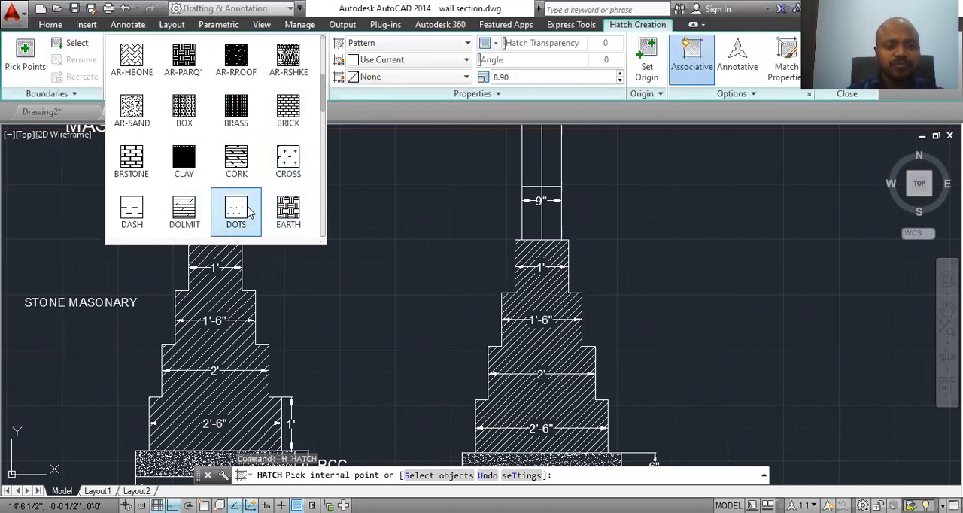
pyautogui.click(237, 211)
pyautogui.click(541, 201)
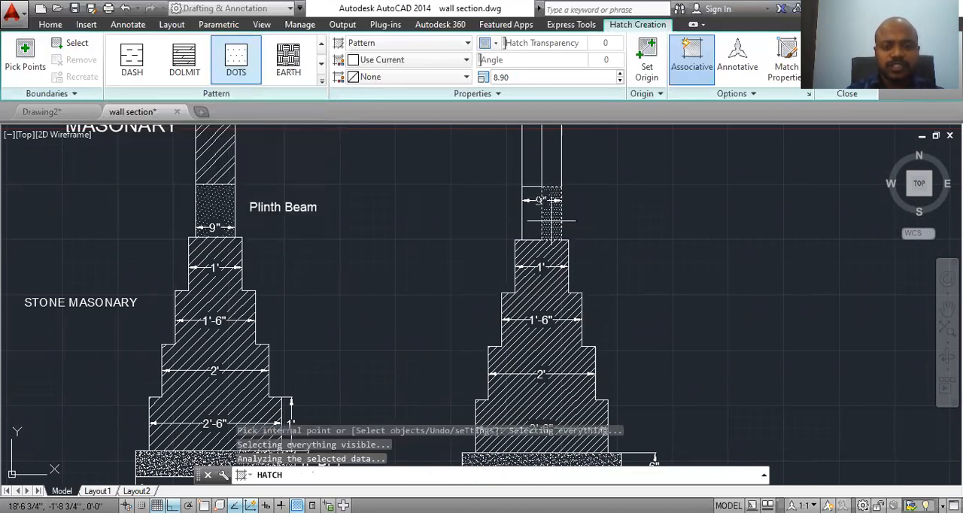
pyautogui.scroll(5, 541, 205)
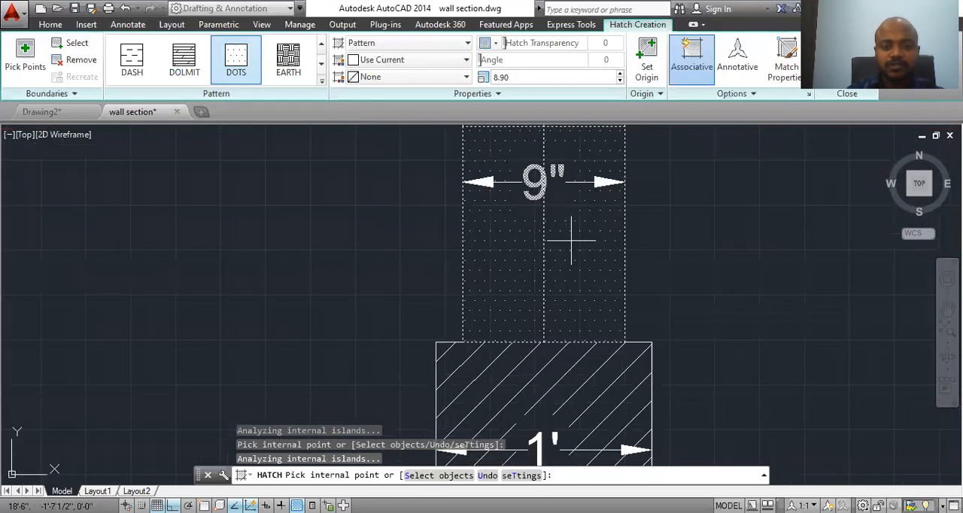
pyautogui.click(840, 92)
# Step: Delete the vertical centre line running through the plinth beam and the wall above it
pyautogui.click(544, 258)
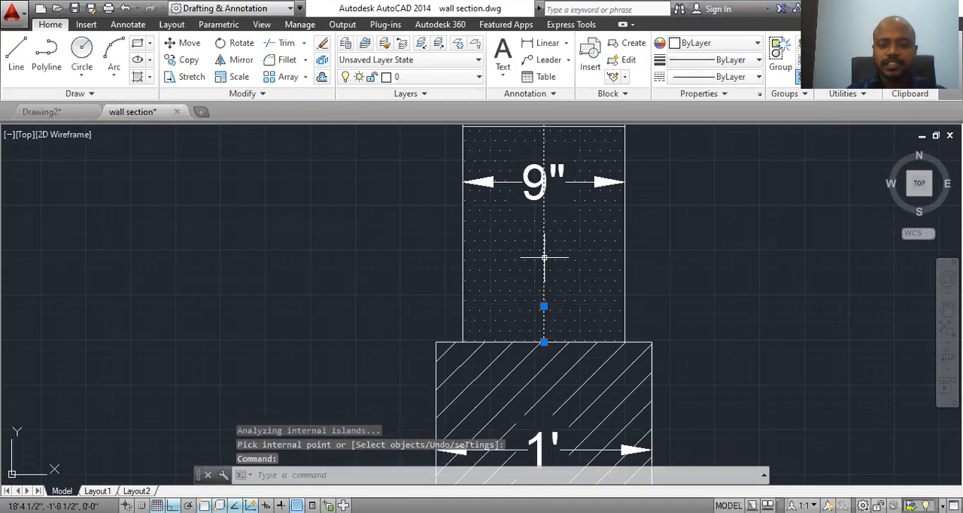
pyautogui.press('Delete')
pyautogui.scroll(-3, 530, 268)
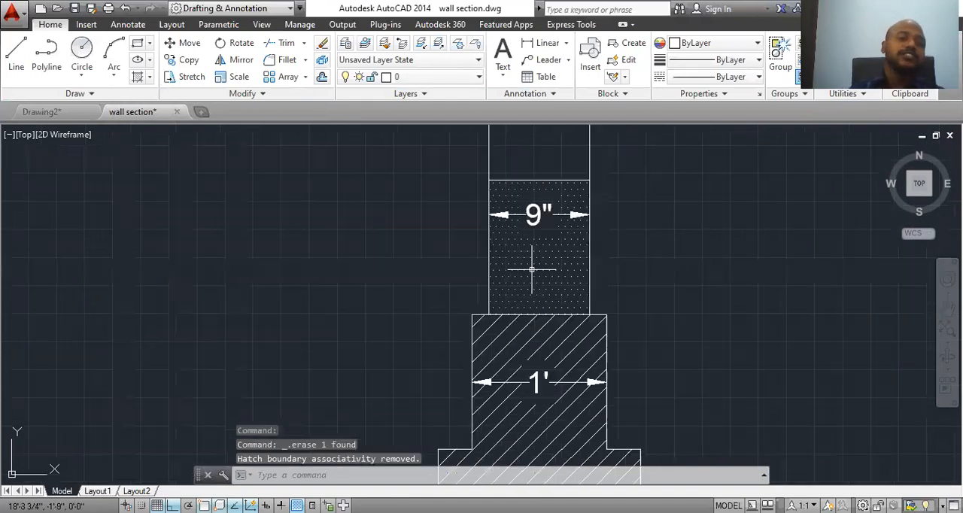
pyautogui.scroll(-2, 557, 256)
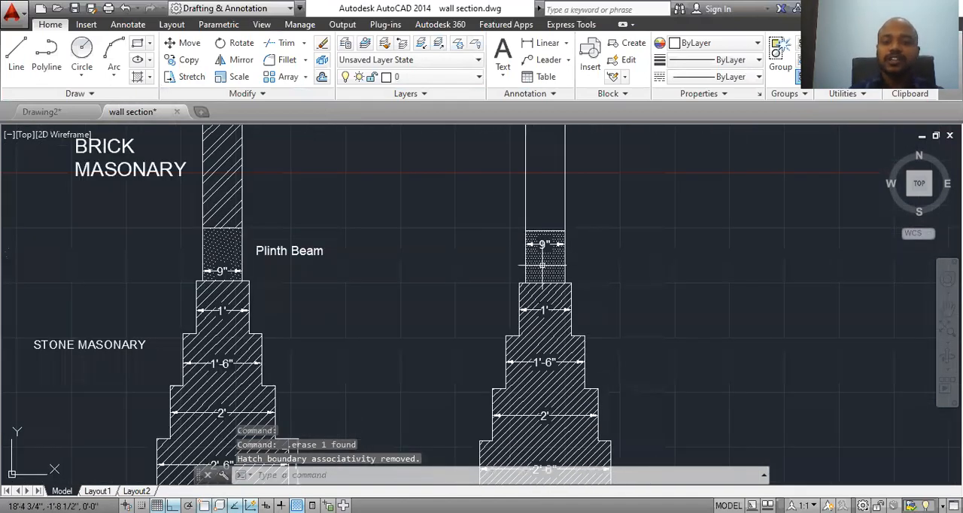
# Step: Hatch the brick wall above the plinth beam with the ANSI32 pattern at scale 8.90
pyautogui.moveTo(608, 217)
pyautogui.mouseDown(button='middle')
pyautogui.moveTo(576, 286)
pyautogui.moveTo(565, 277)
pyautogui.mouseUp(button='middle')
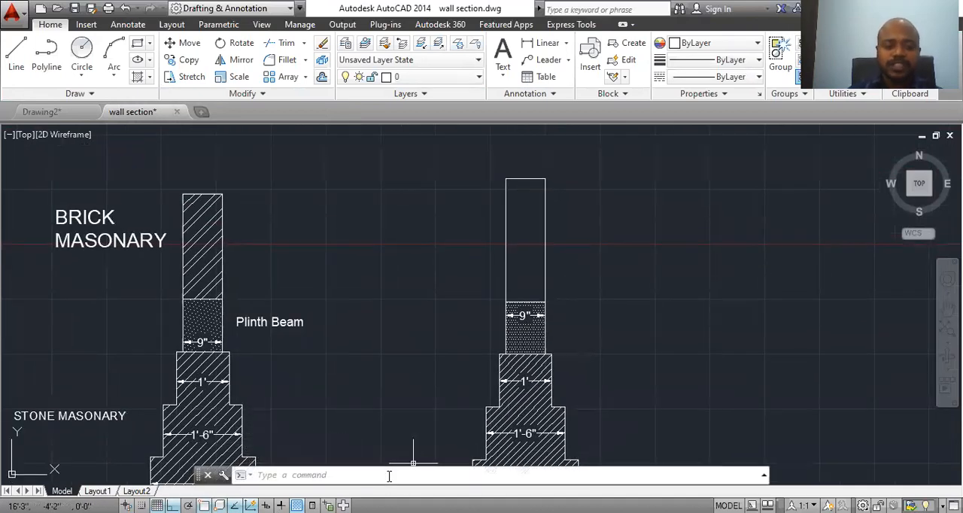
pyautogui.press('Return')
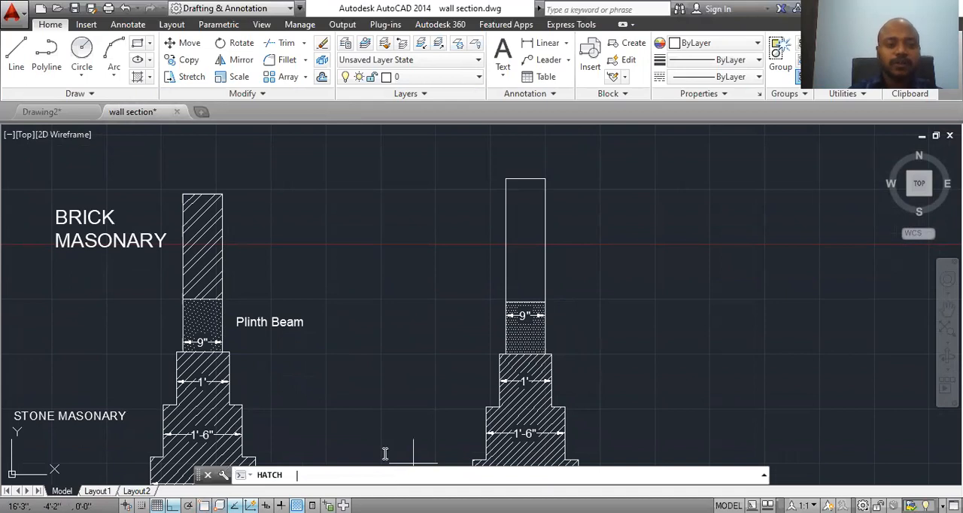
pyautogui.click(321, 81)
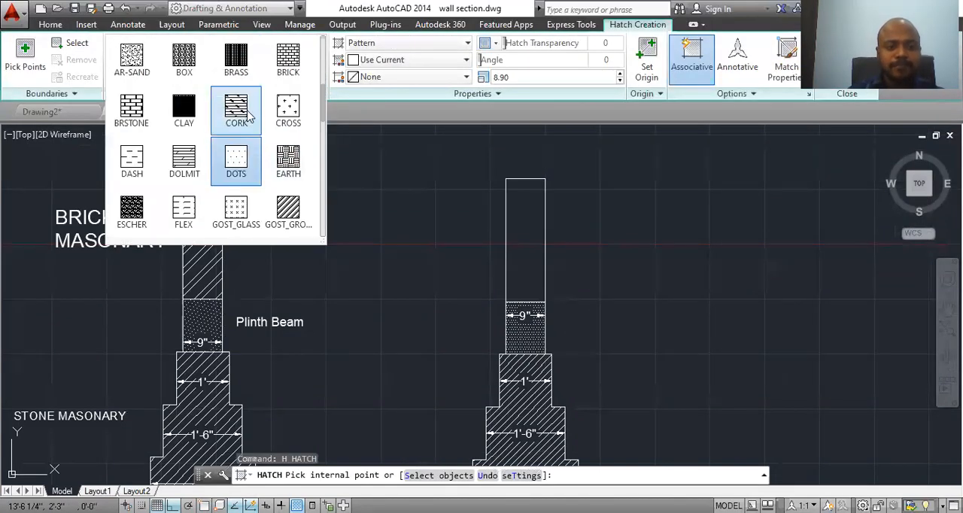
pyautogui.scroll(3, 251, 115)
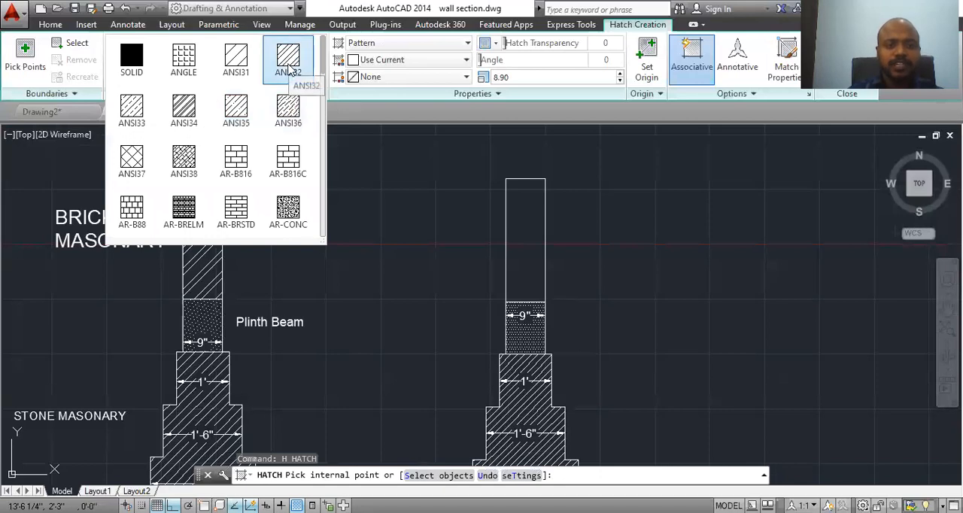
pyautogui.click(288, 60)
pyautogui.click(531, 243)
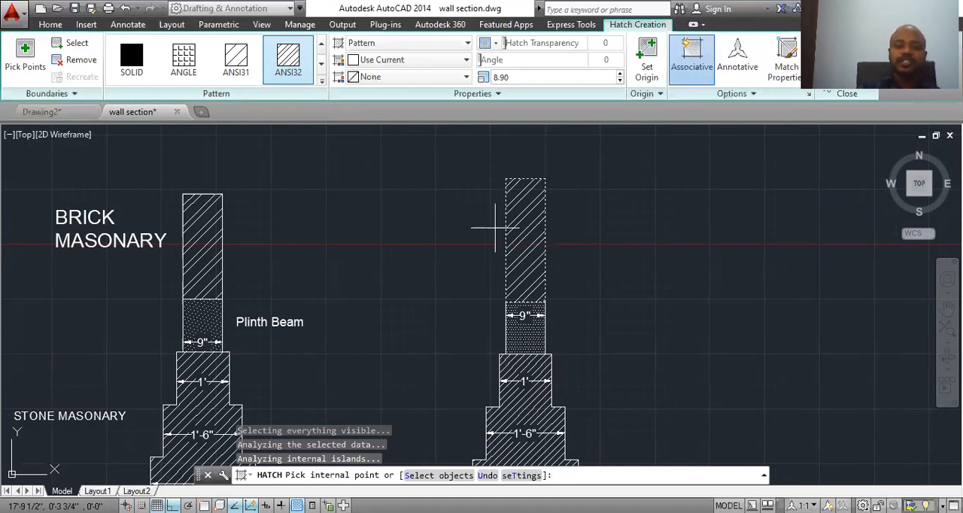
pyautogui.press('Return')
# Step: Modify the Standard dimension style, setting its arrow size to 0'-2 3/16"
pyautogui.scroll(-2, 353, 335)
pyautogui.moveTo(398, 162); pyautogui.dragTo(397, 158, button='middle')
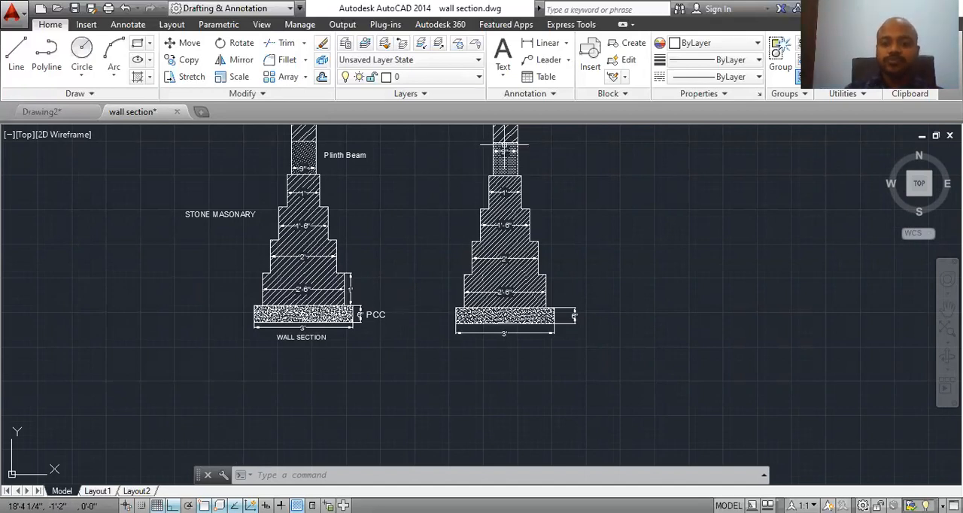
pyautogui.moveTo(506, 144); pyautogui.dragTo(495, 227, button='middle')
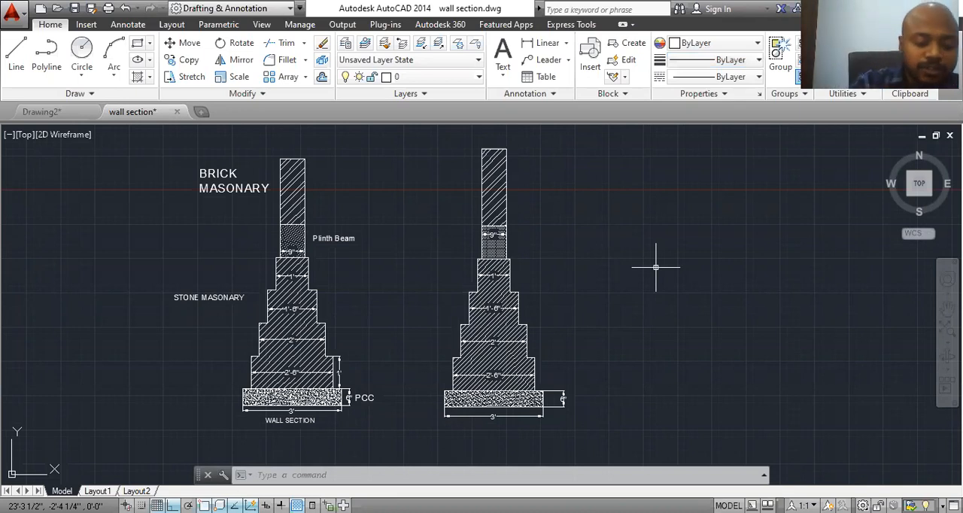
pyautogui.write('DST')
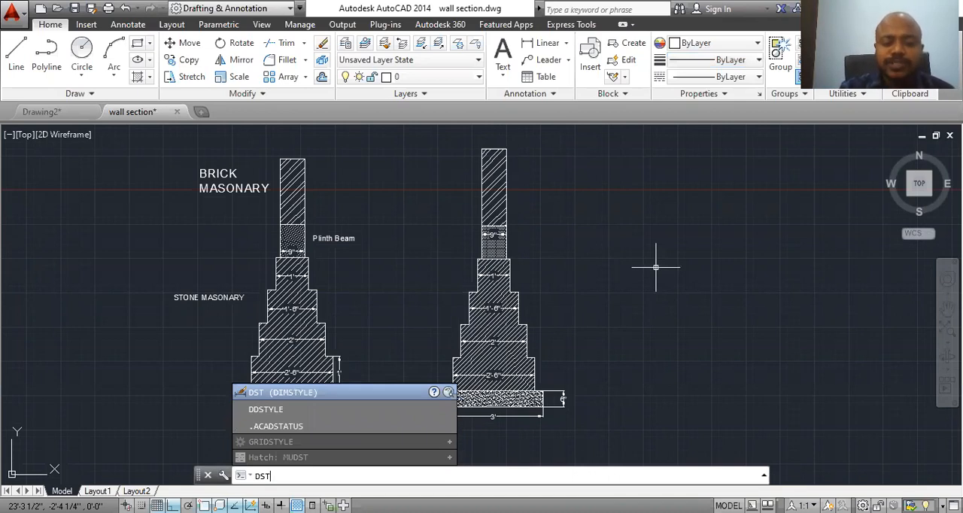
pyautogui.press('Return')
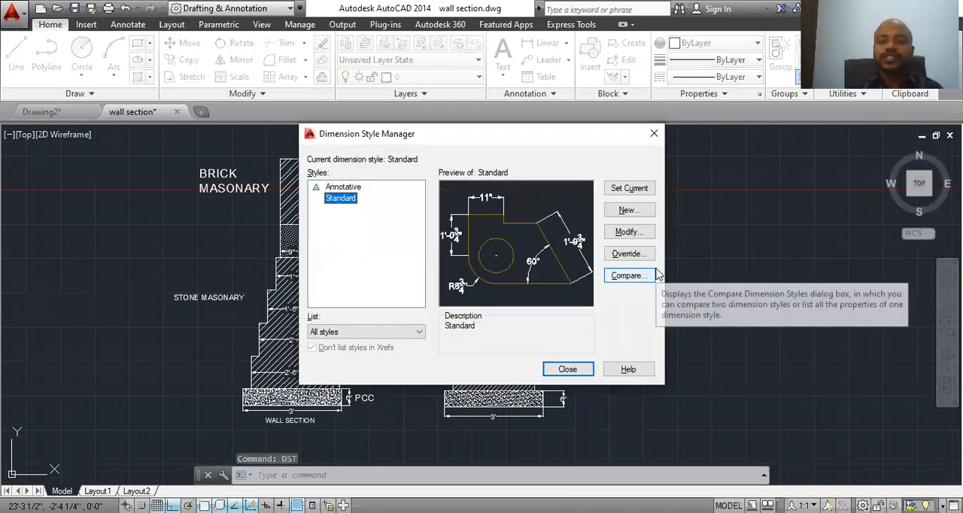
pyautogui.click(645, 239)
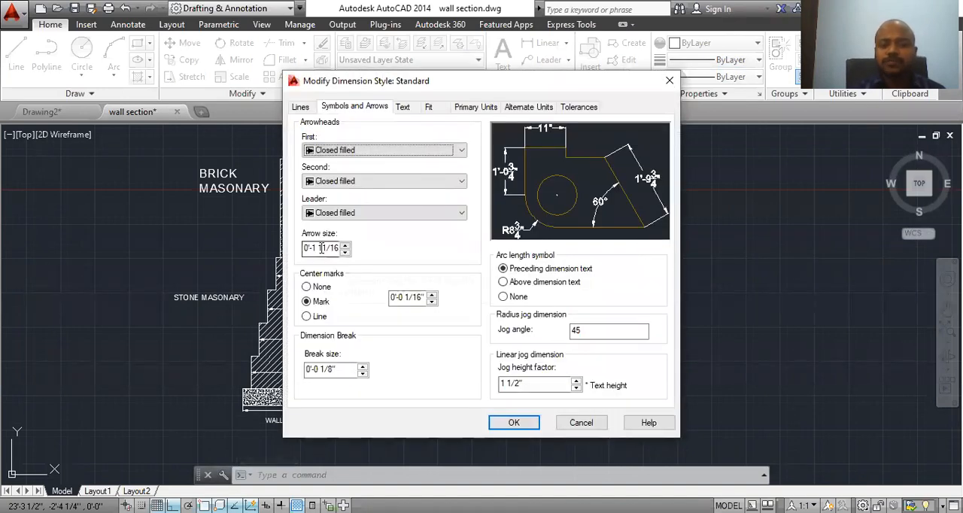
pyautogui.click(346, 245)
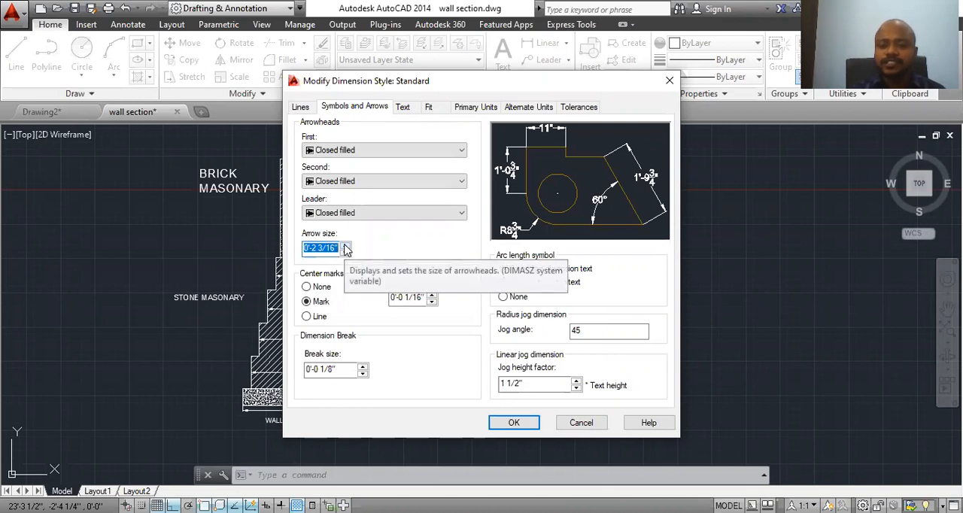
# Step: Set the Standard dimension style's text height to 0'-2 7/16" and apply the changes to the drawing
pyautogui.click(402, 107)
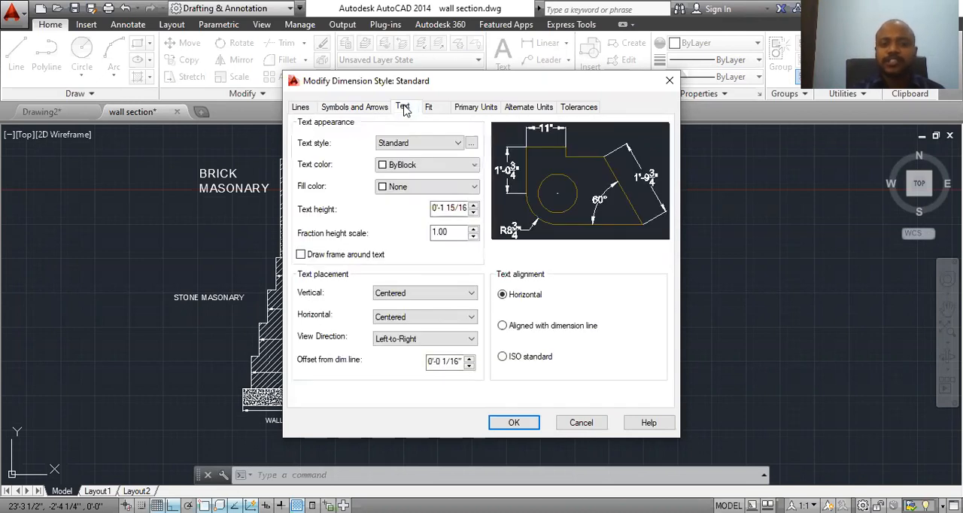
pyautogui.click(474, 207)
pyautogui.click(474, 207)
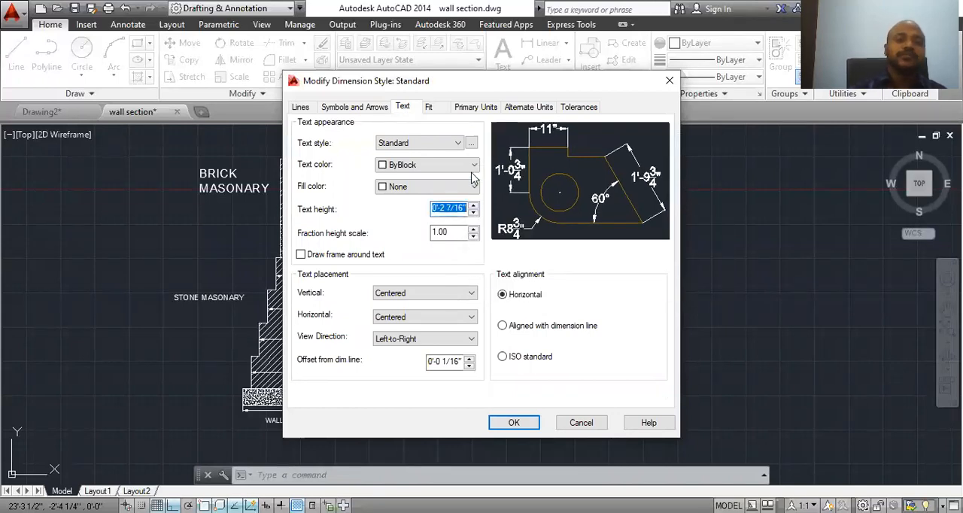
pyautogui.click(512, 424)
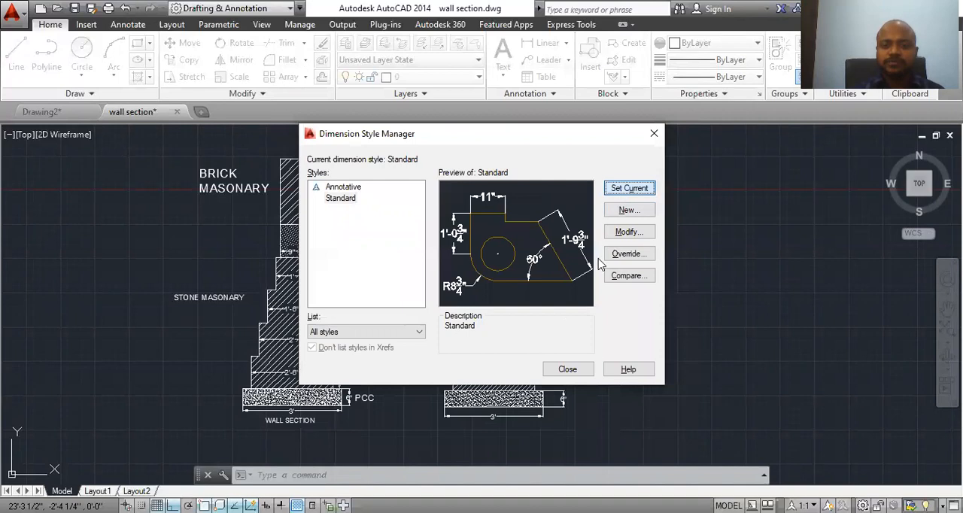
pyautogui.click(567, 368)
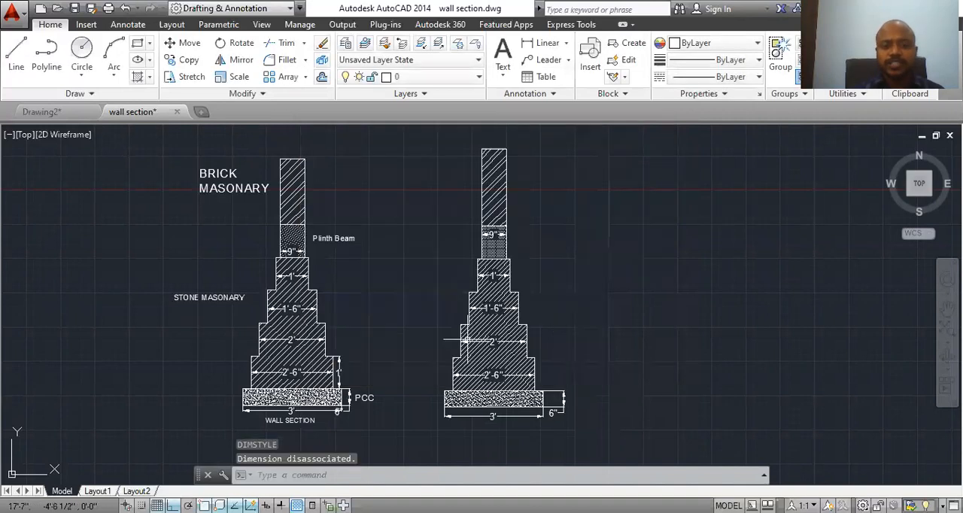
# Step: Check the linear unit format options and precision in the Standard dimension style's primary units
pyautogui.write('DST')
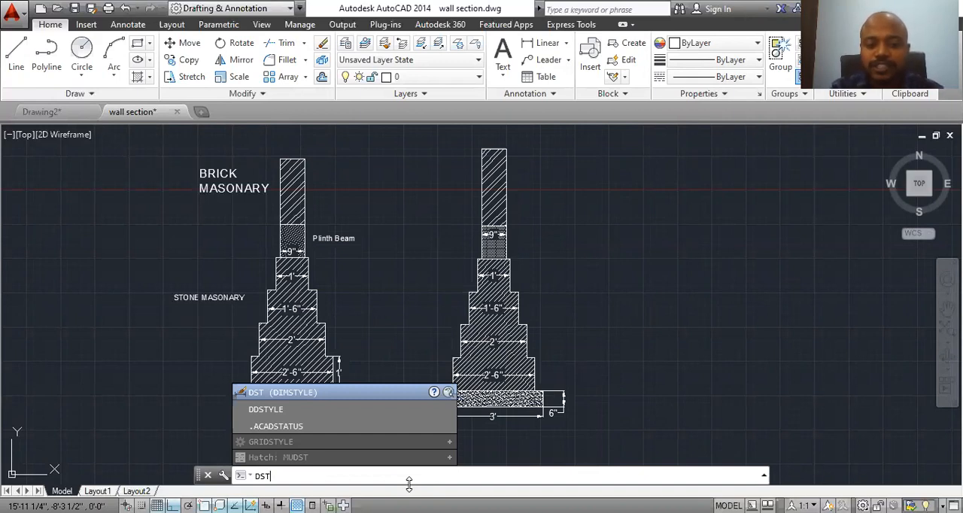
pyautogui.press('Return')
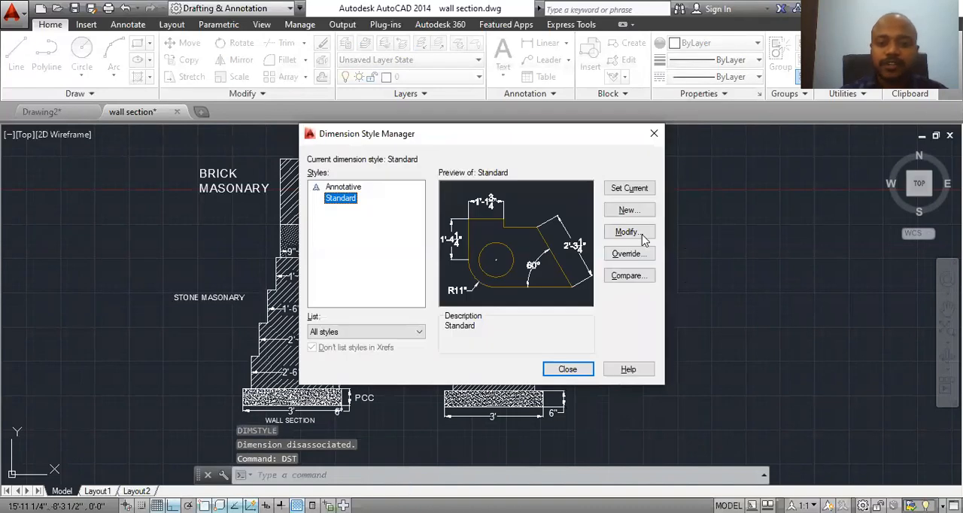
pyautogui.click(642, 234)
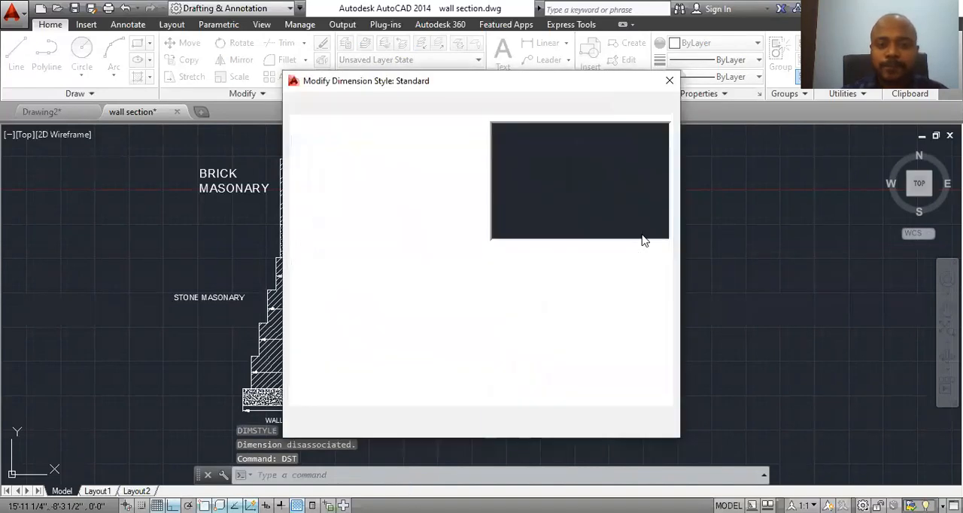
pyautogui.click(482, 107)
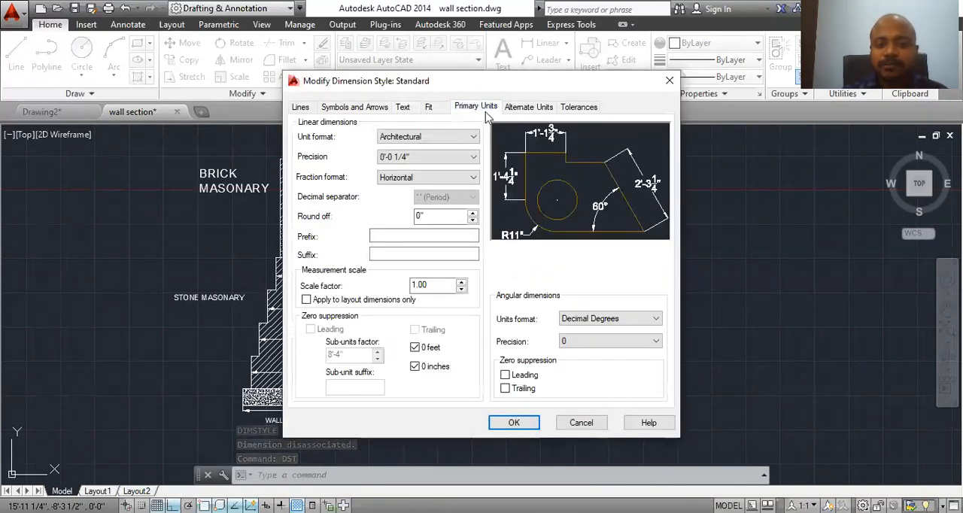
pyautogui.click(463, 144)
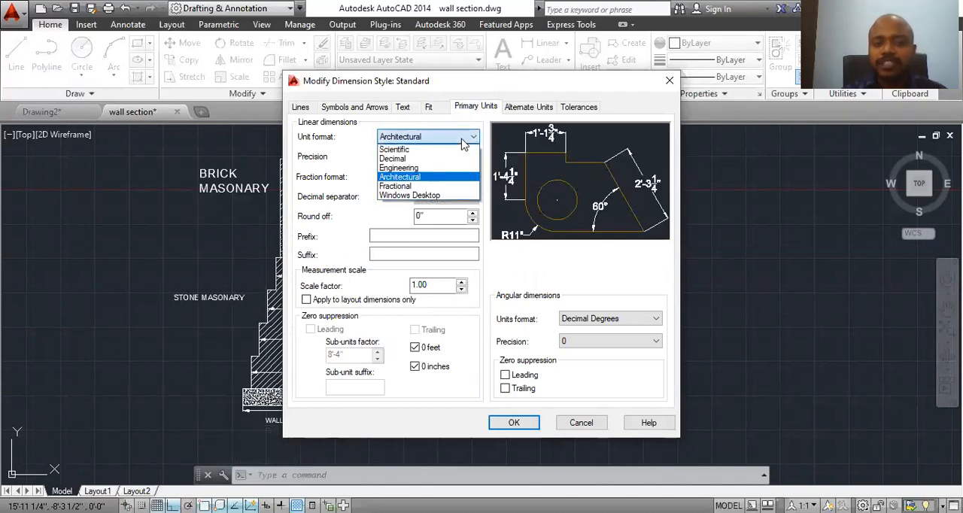
pyautogui.click(463, 143)
pyautogui.click(463, 144)
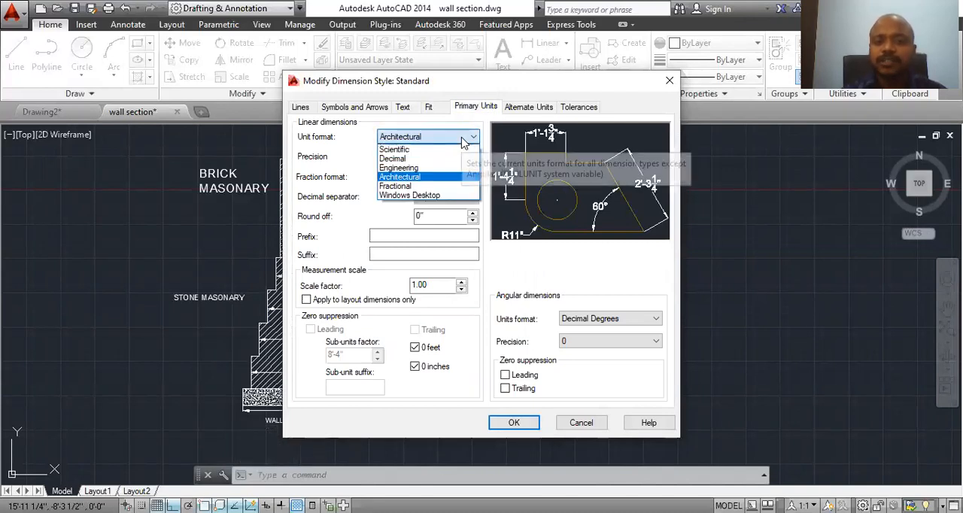
pyautogui.click(463, 144)
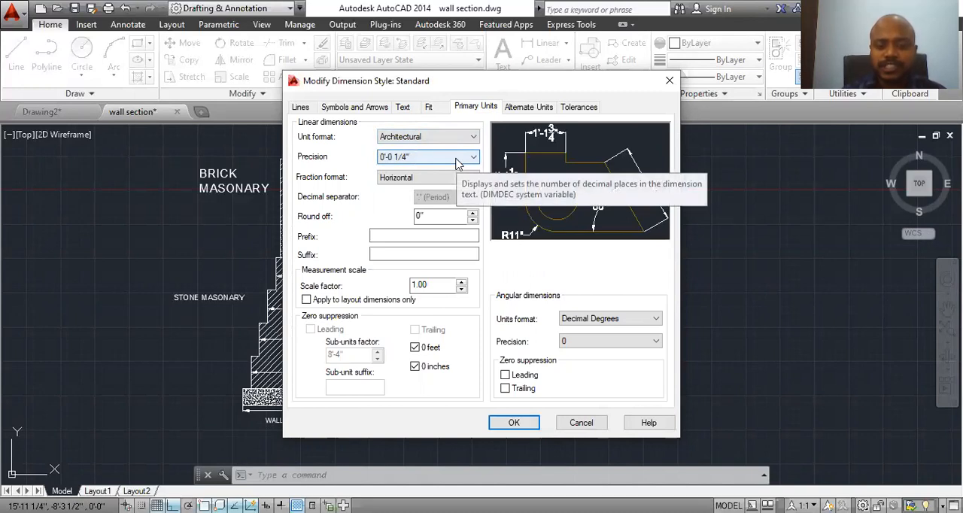
pyautogui.click(510, 424)
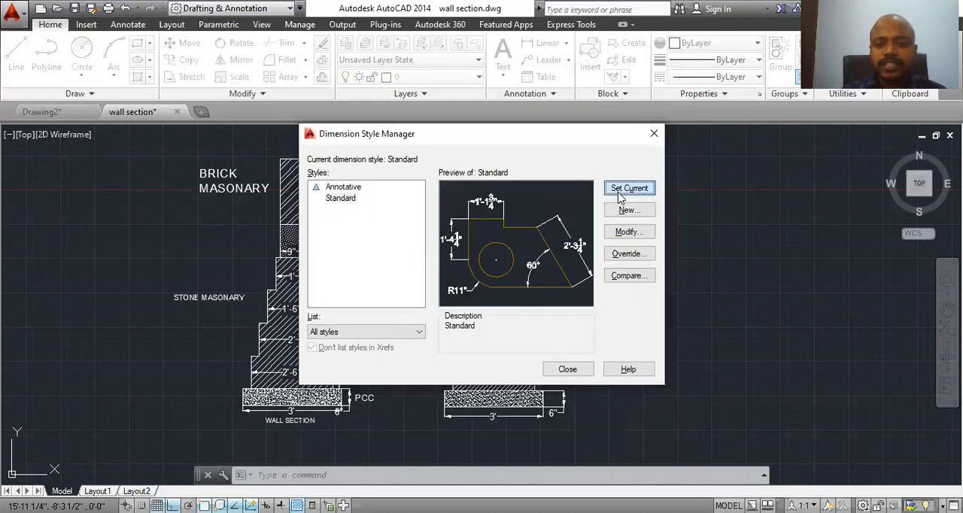
pyautogui.click(568, 370)
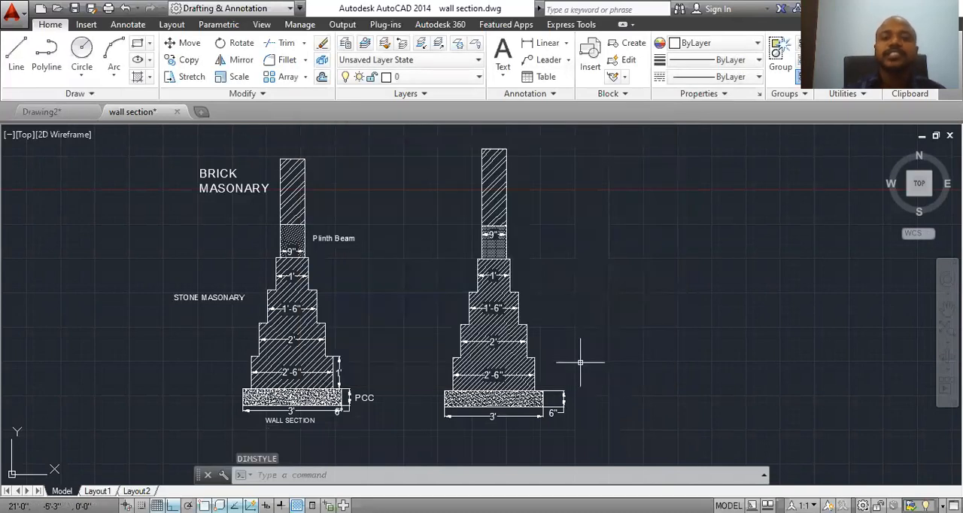